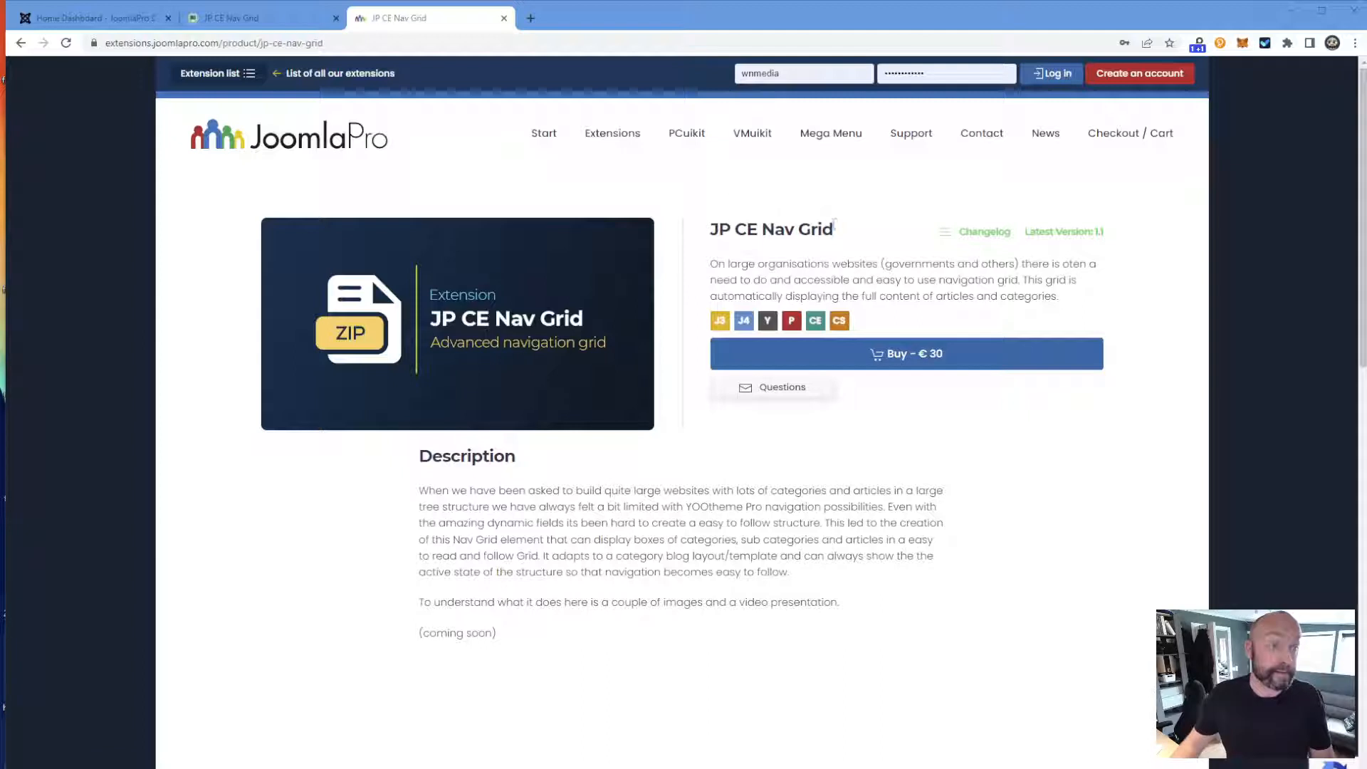
left_click_drag(834, 229, 763, 229)
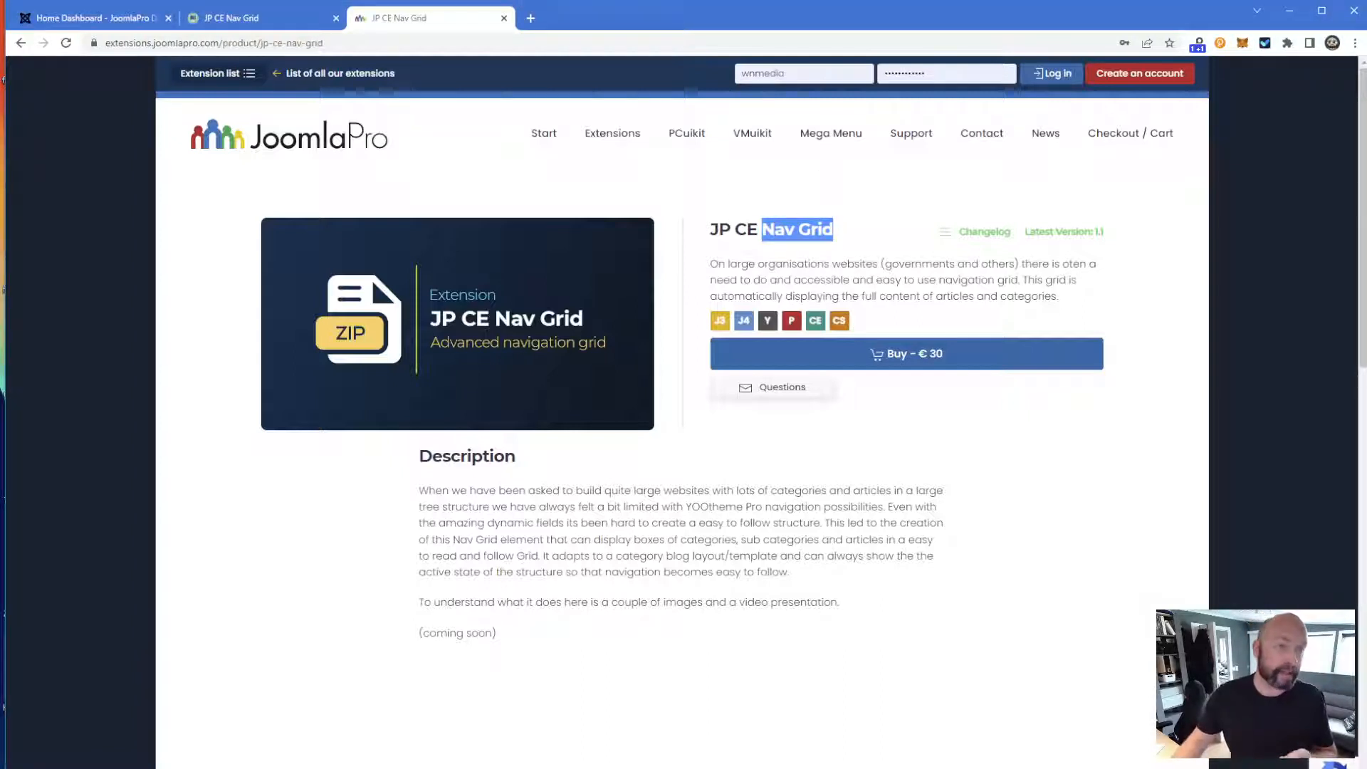
left_click_drag(841, 238, 714, 224)
left_click(715, 222)
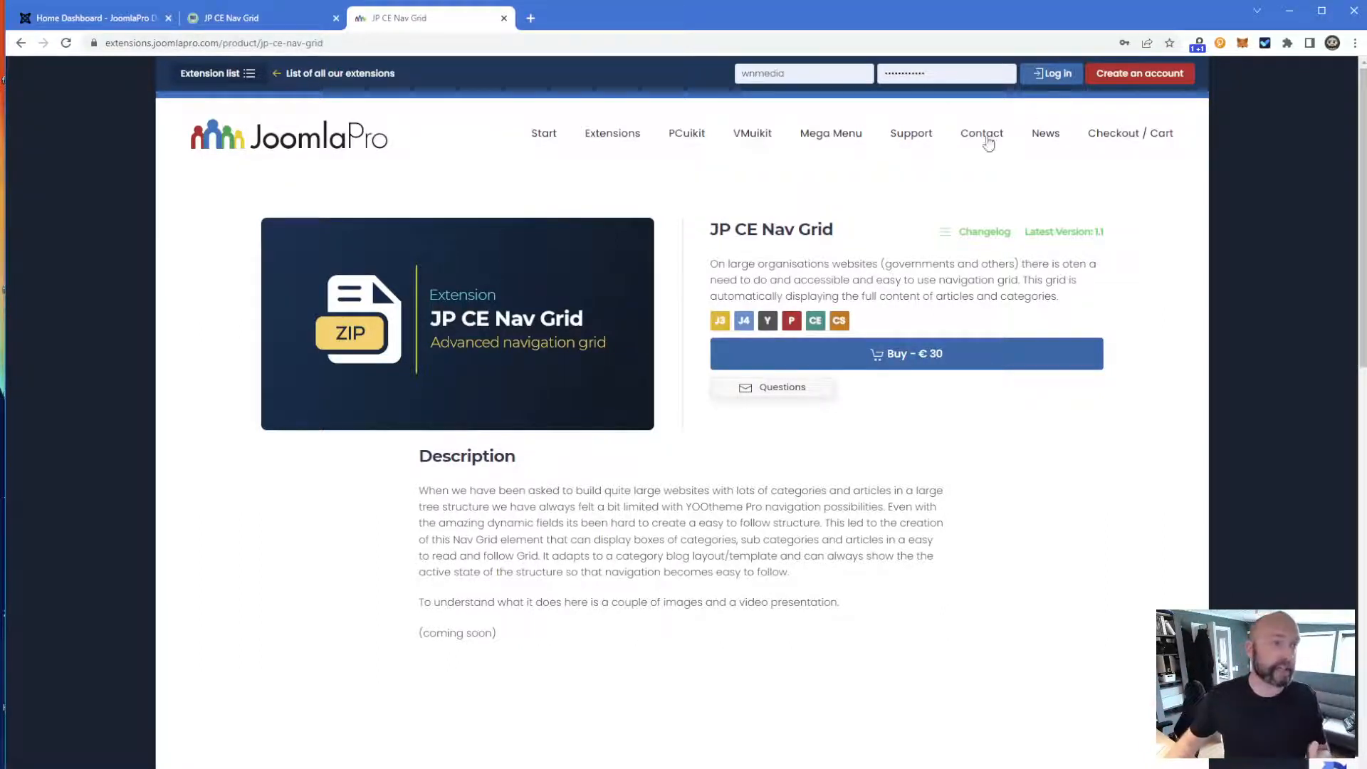
- View the JP CE Nav Grid demo page and look over all its category boxes
left_click(237, 18)
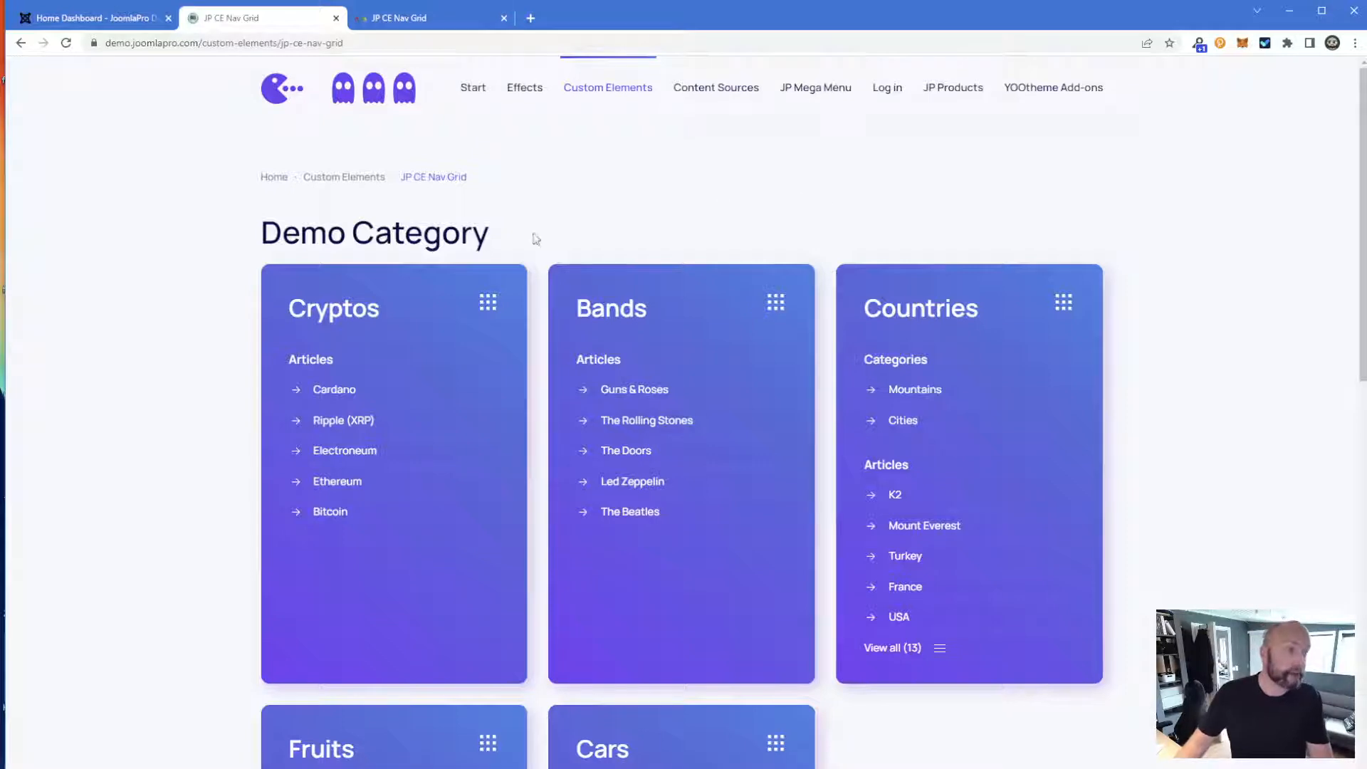
scroll(634, 257, "down", 5)
scroll(634, 442, "up", 5)
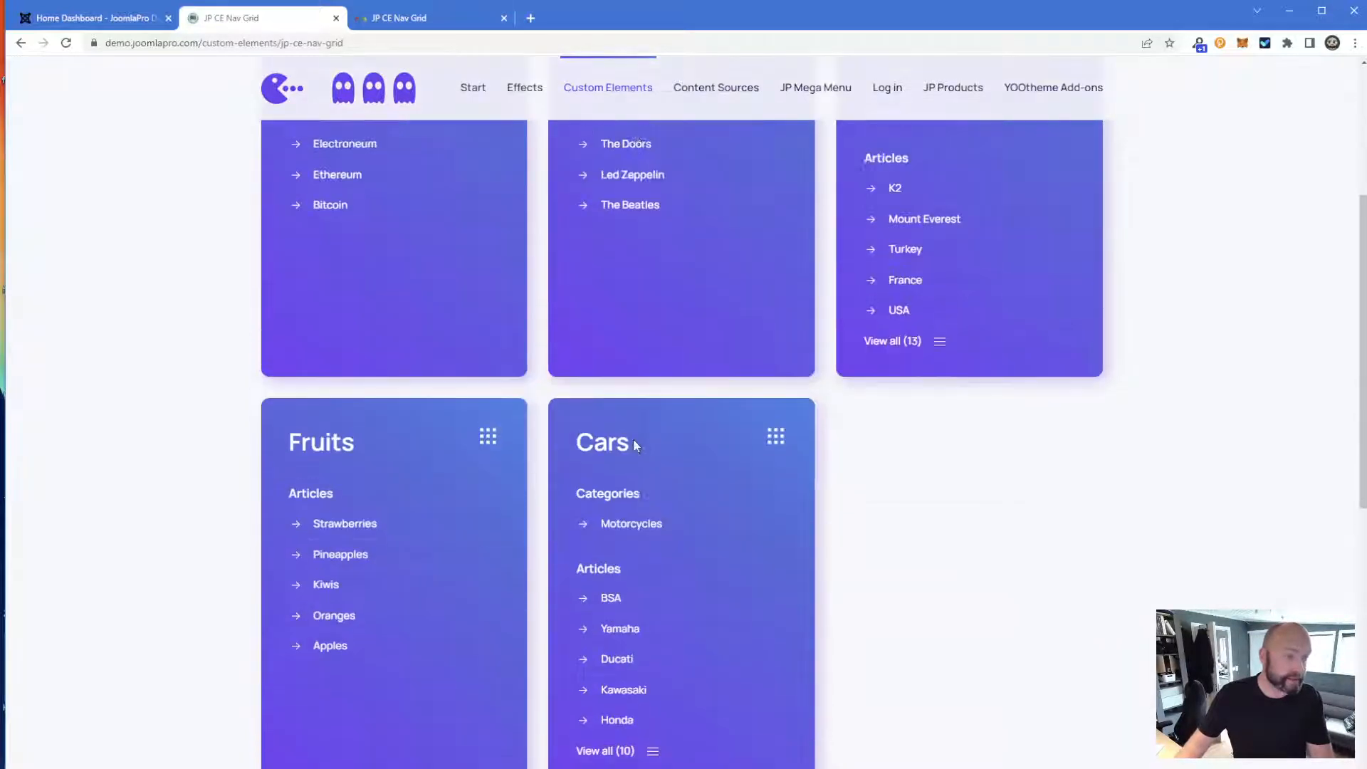
- Switch to the Joomla administration and examine the article categories nested under Demo Category
left_click(93, 17)
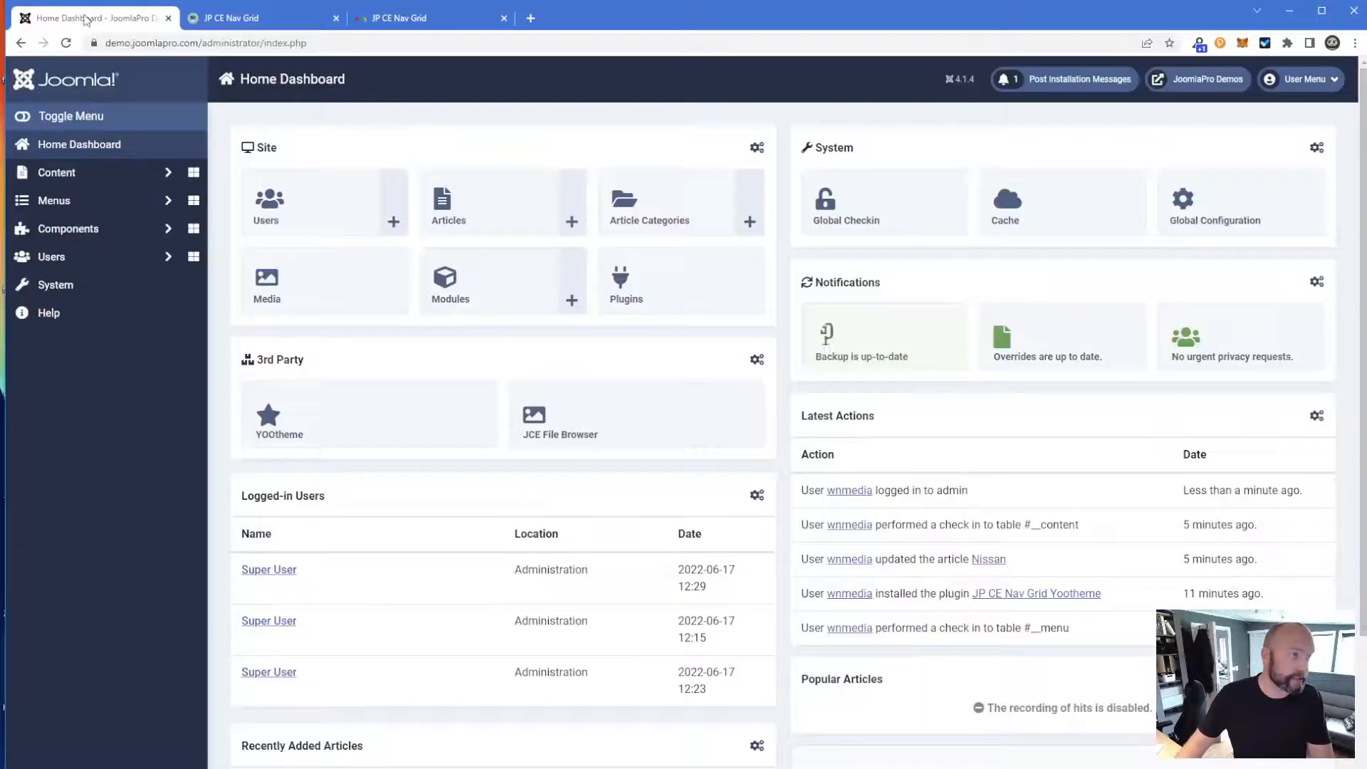
left_click(650, 201)
scroll(538, 319, "down", 1)
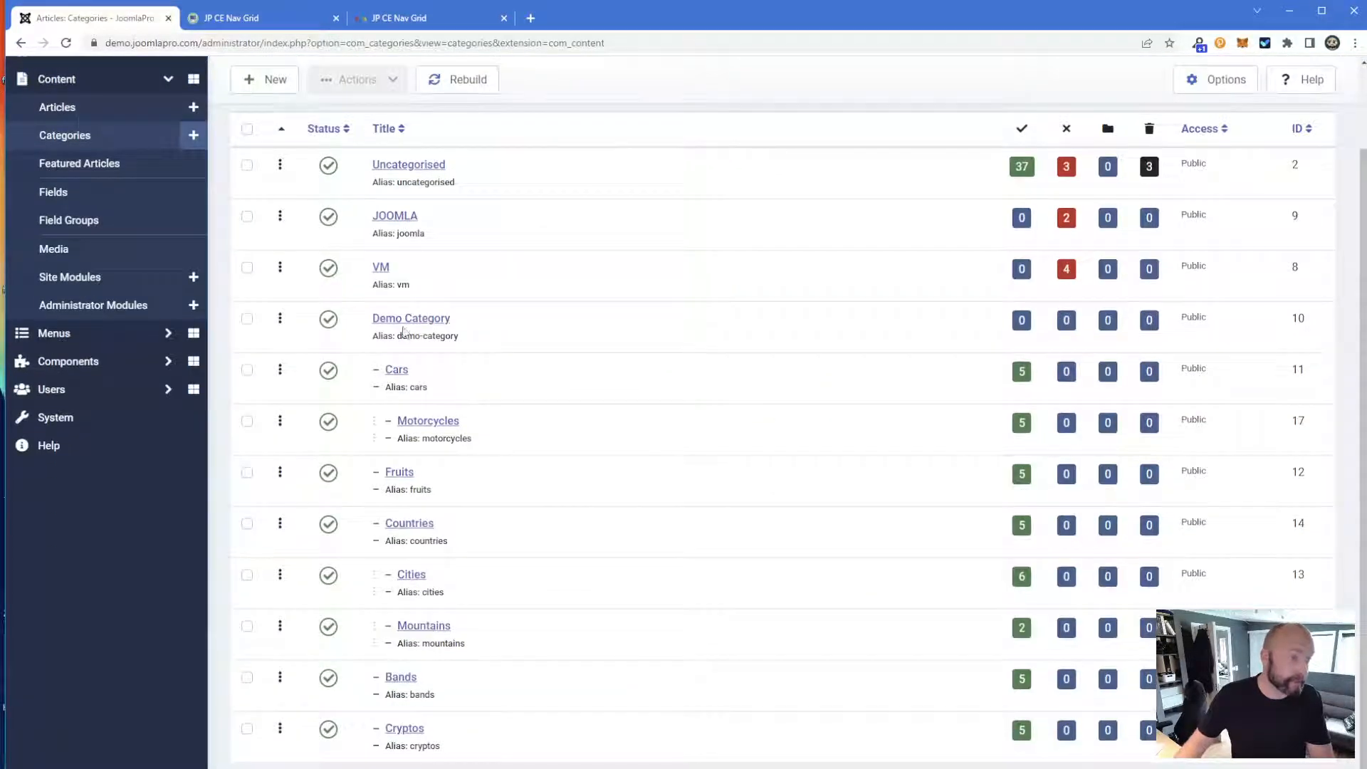
left_click_drag(354, 319, 415, 321)
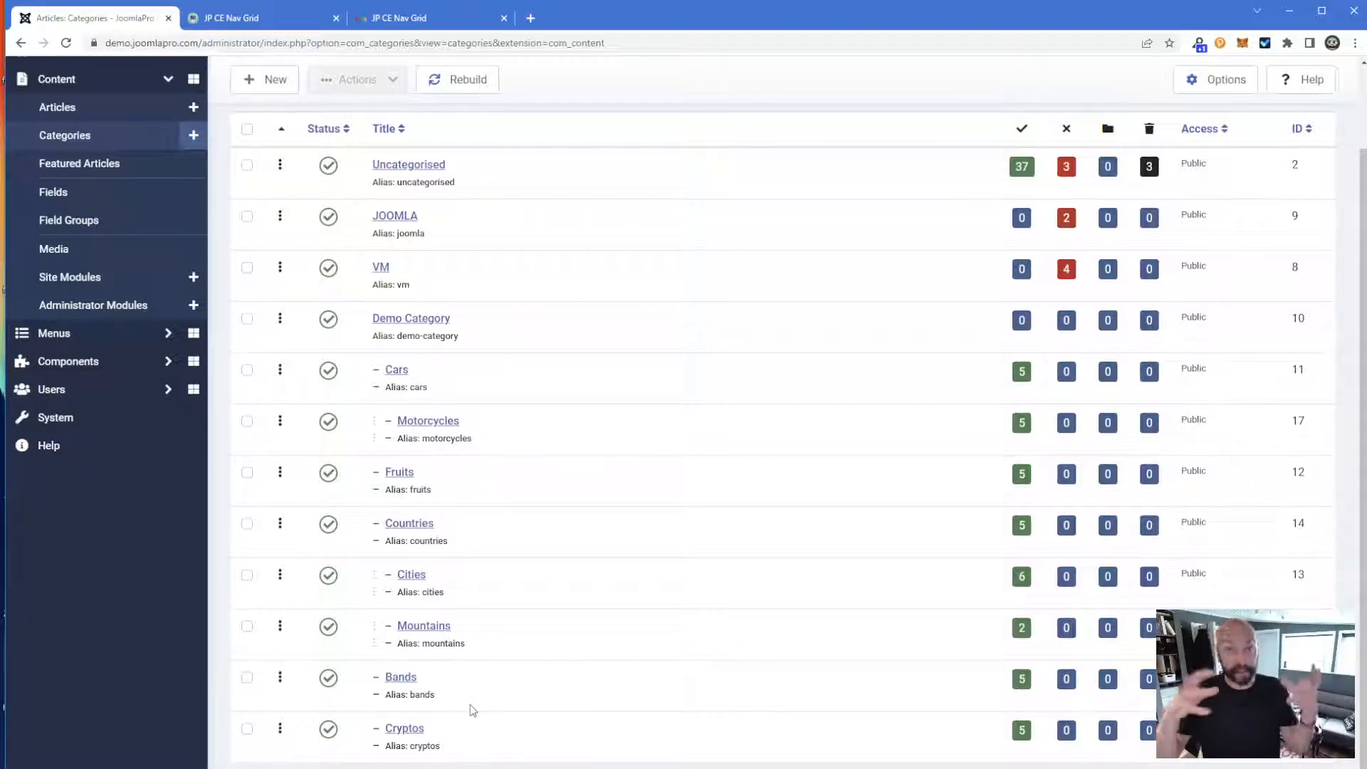
- Open the articles list and look through the demo articles with their assigned categories
left_click(70, 111)
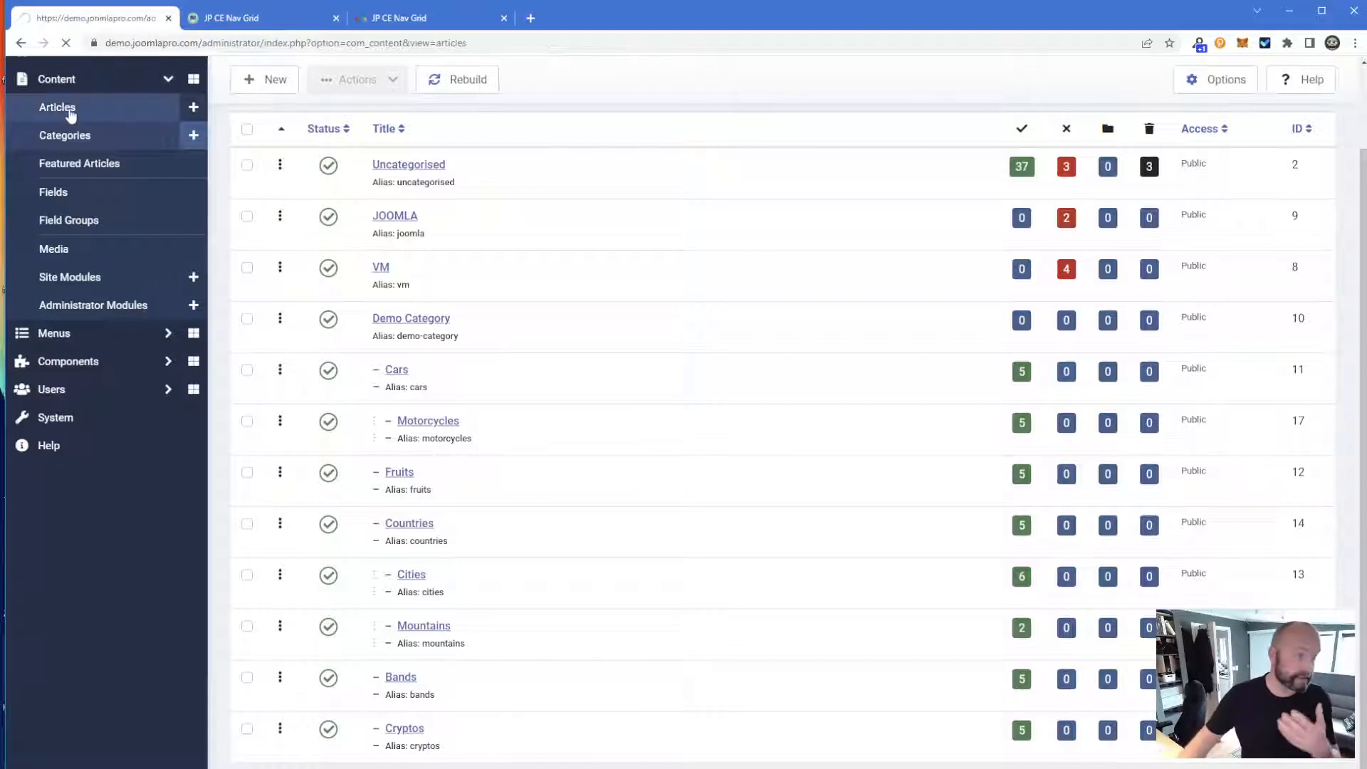
scroll(418, 430, "down", 1)
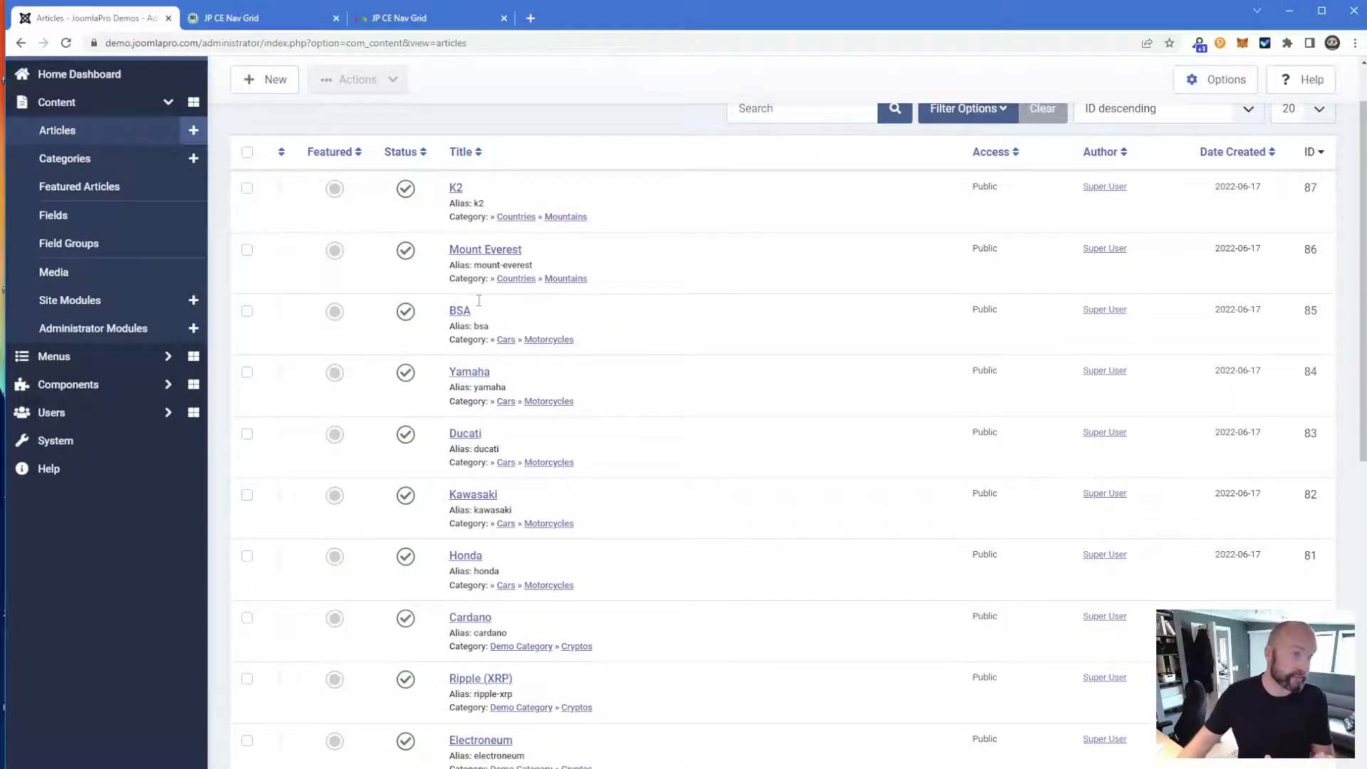
scroll(479, 300, "down", 10)
scroll(519, 514, "up", 11)
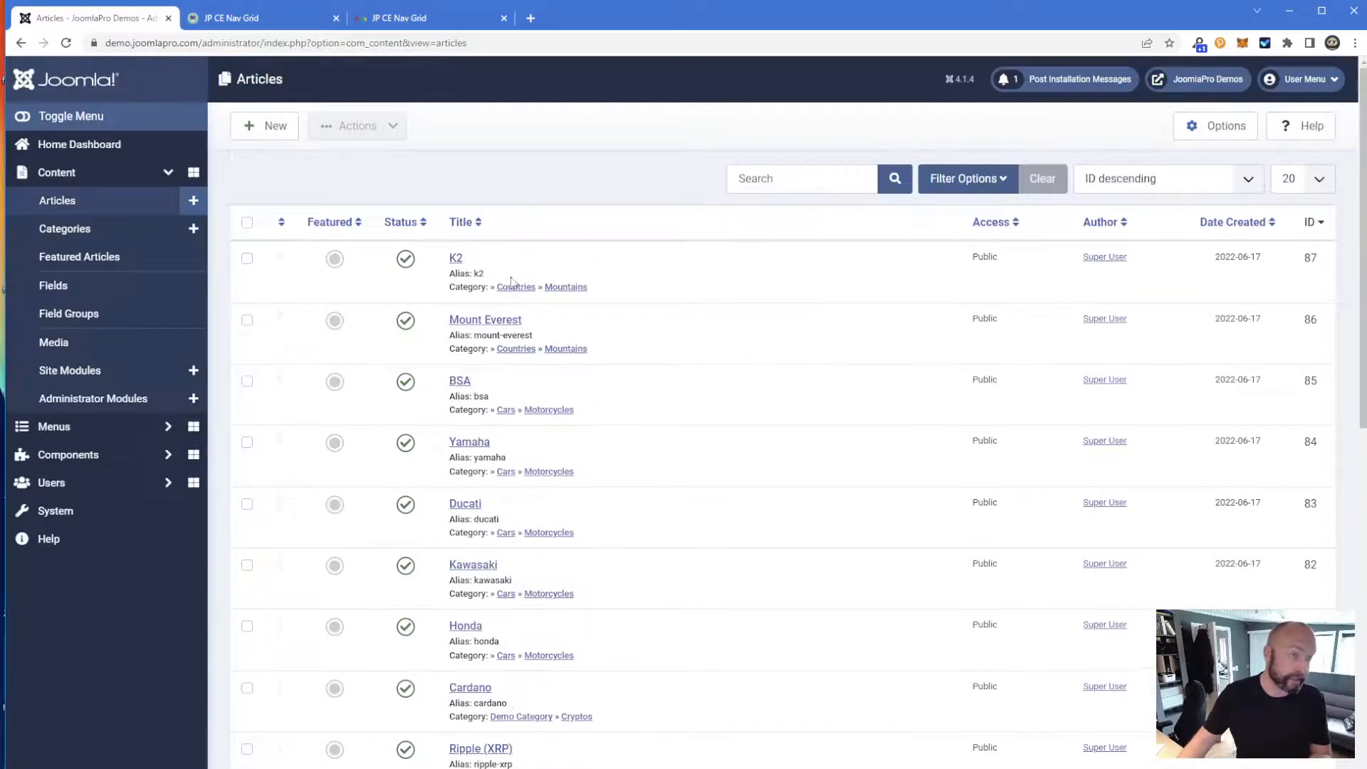
scroll(296, 311, "down", 5)
scroll(297, 311, "up", 5)
- Return to the article categories list and review the category tree again
left_click(85, 228)
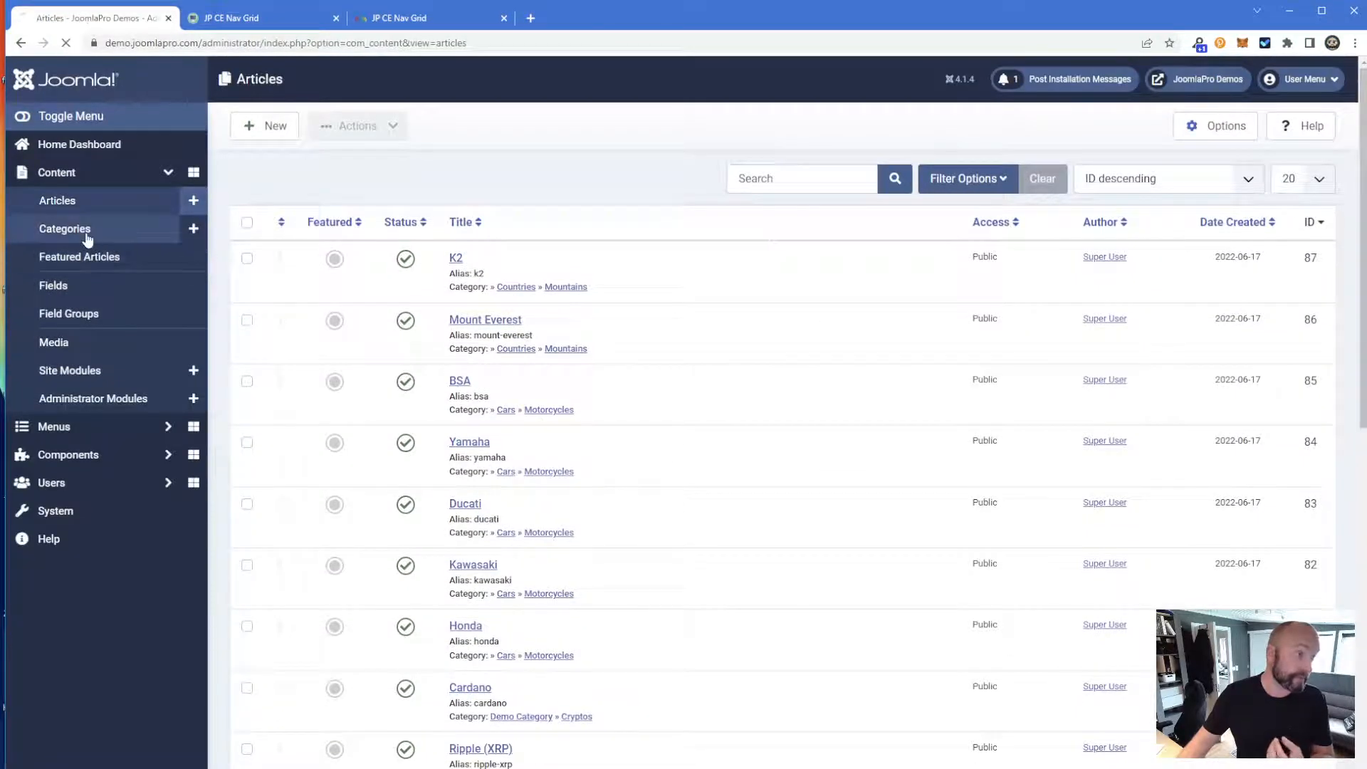
scroll(609, 570, "down", 1)
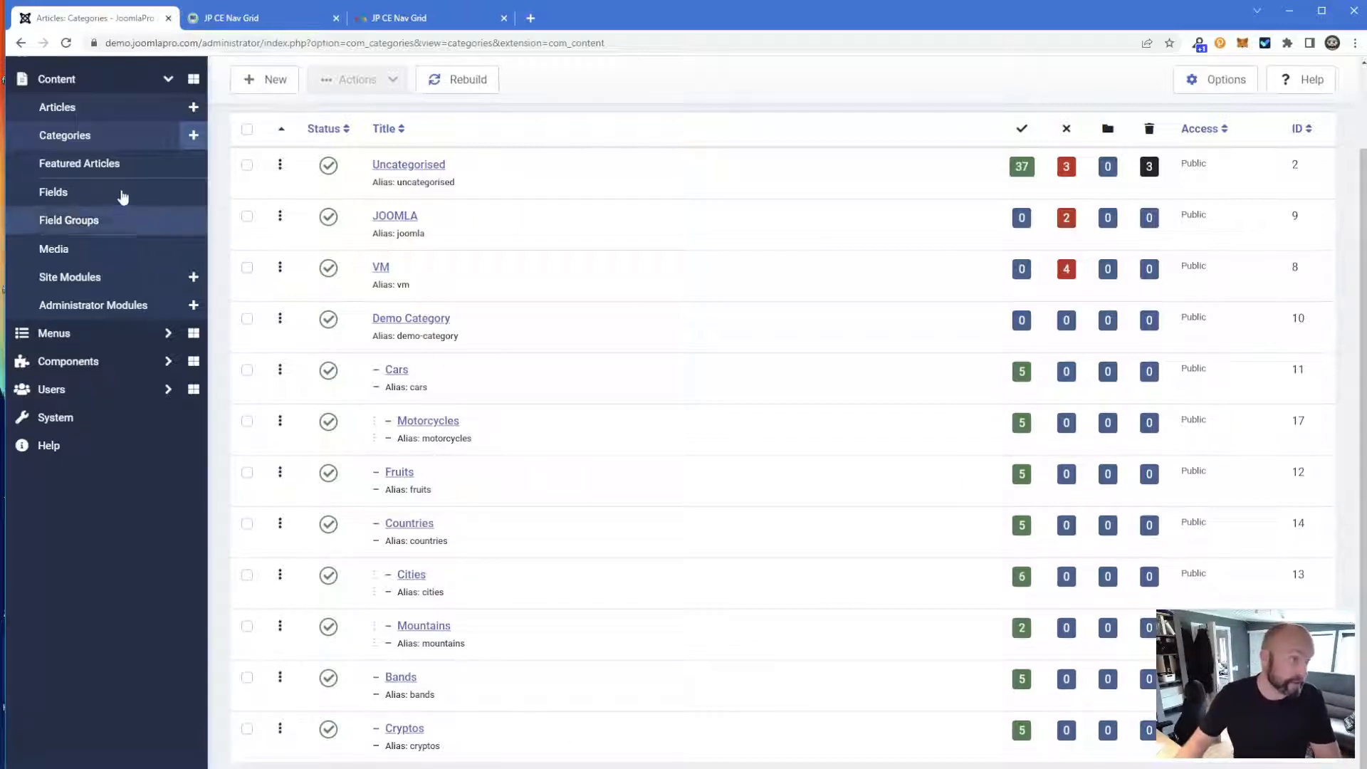
left_click(70, 136)
left_click(93, 145)
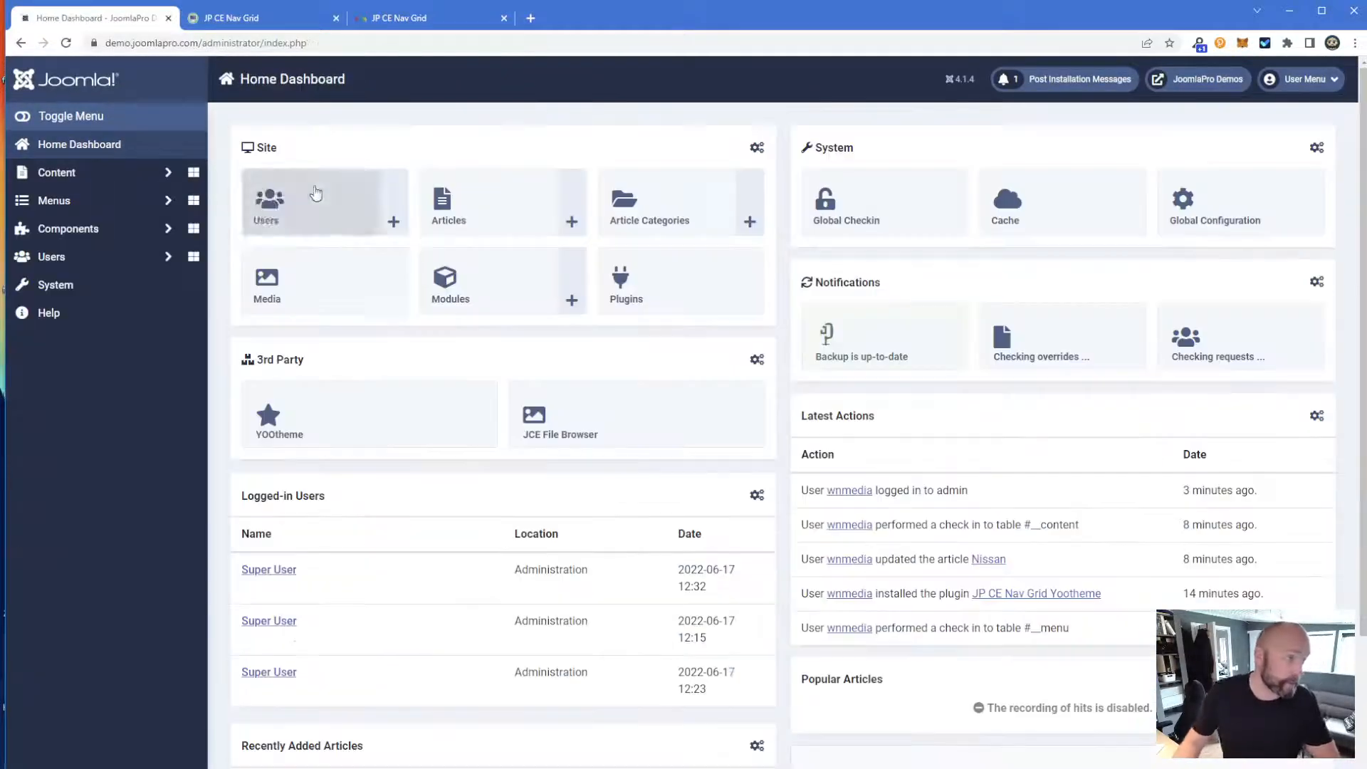
left_click(457, 407)
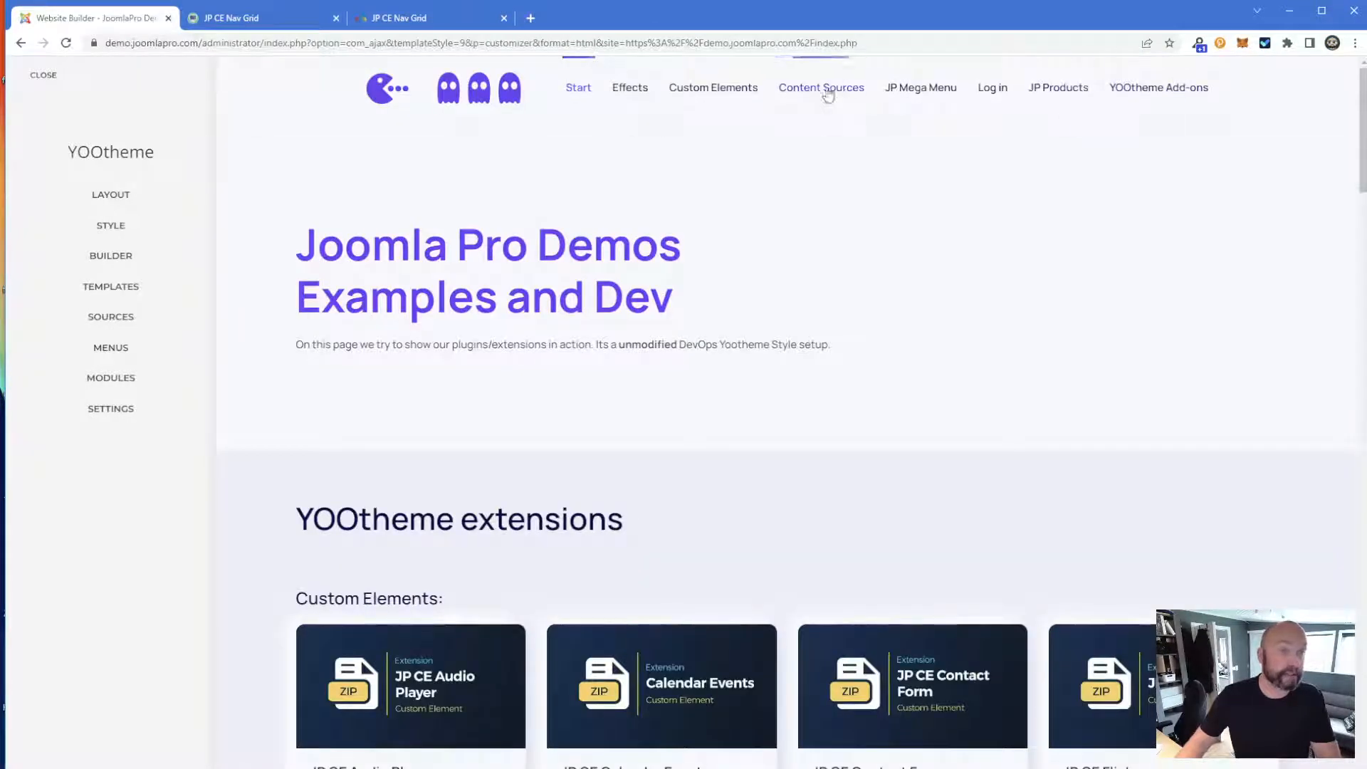
mouse_move(731, 92)
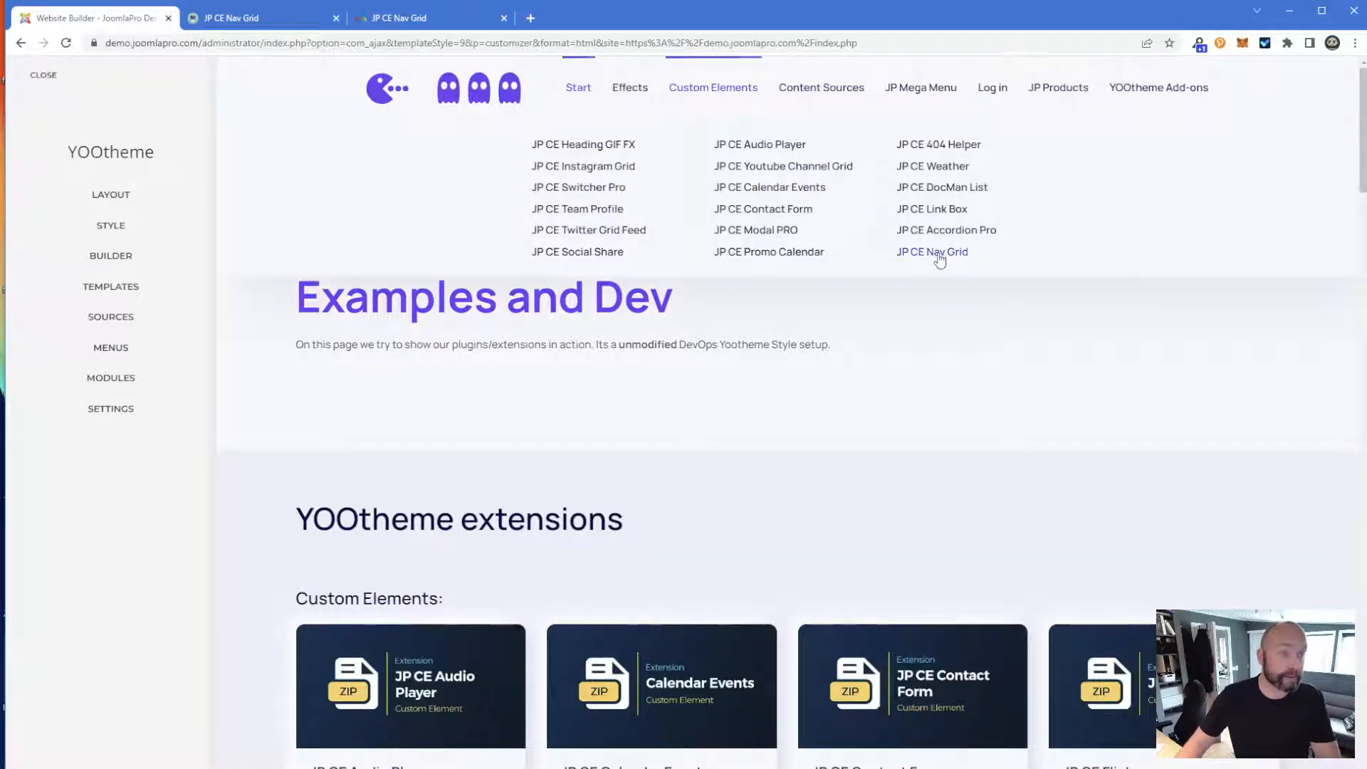
left_click(44, 75)
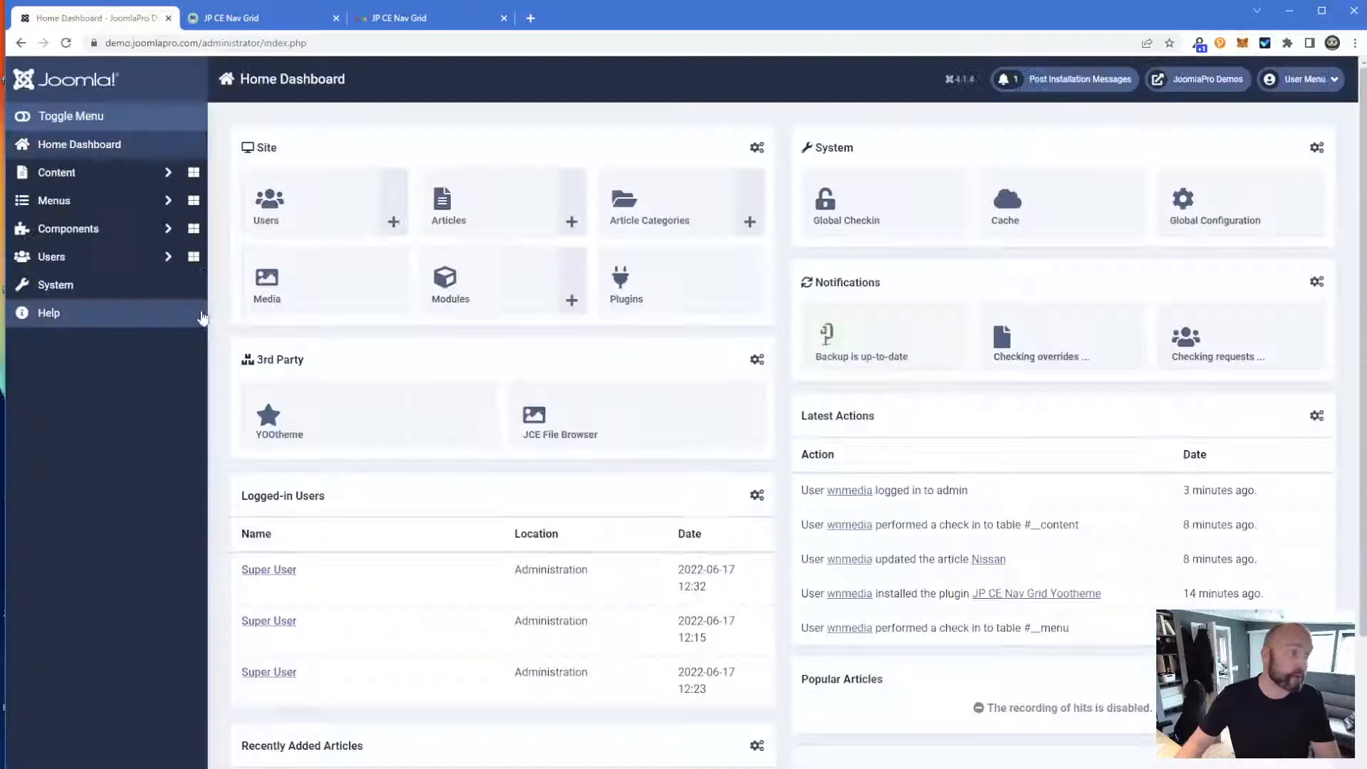
- Find the JP CE Nav Grid item in the Main Menu by searching for "nav", and examine its menu item type and chosen category
left_click(53, 200)
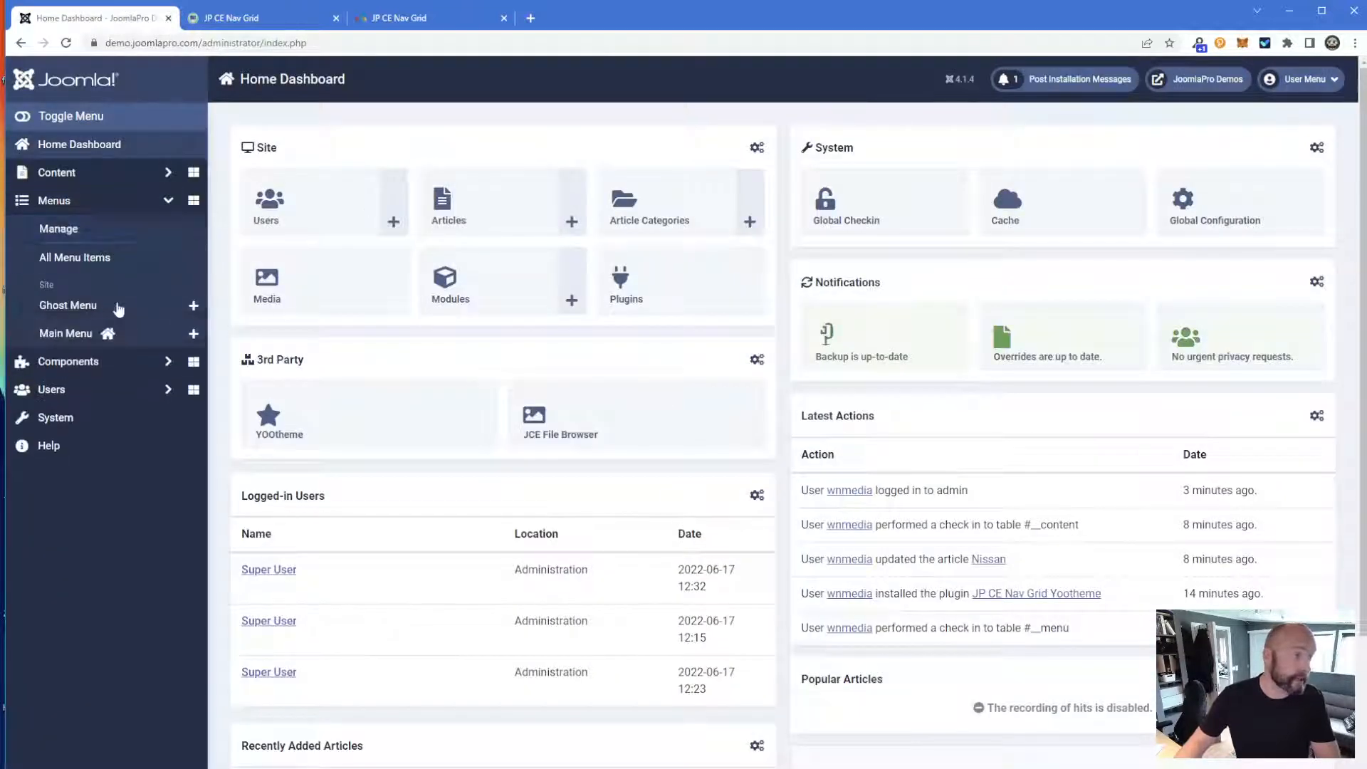
left_click(71, 333)
left_click(804, 187)
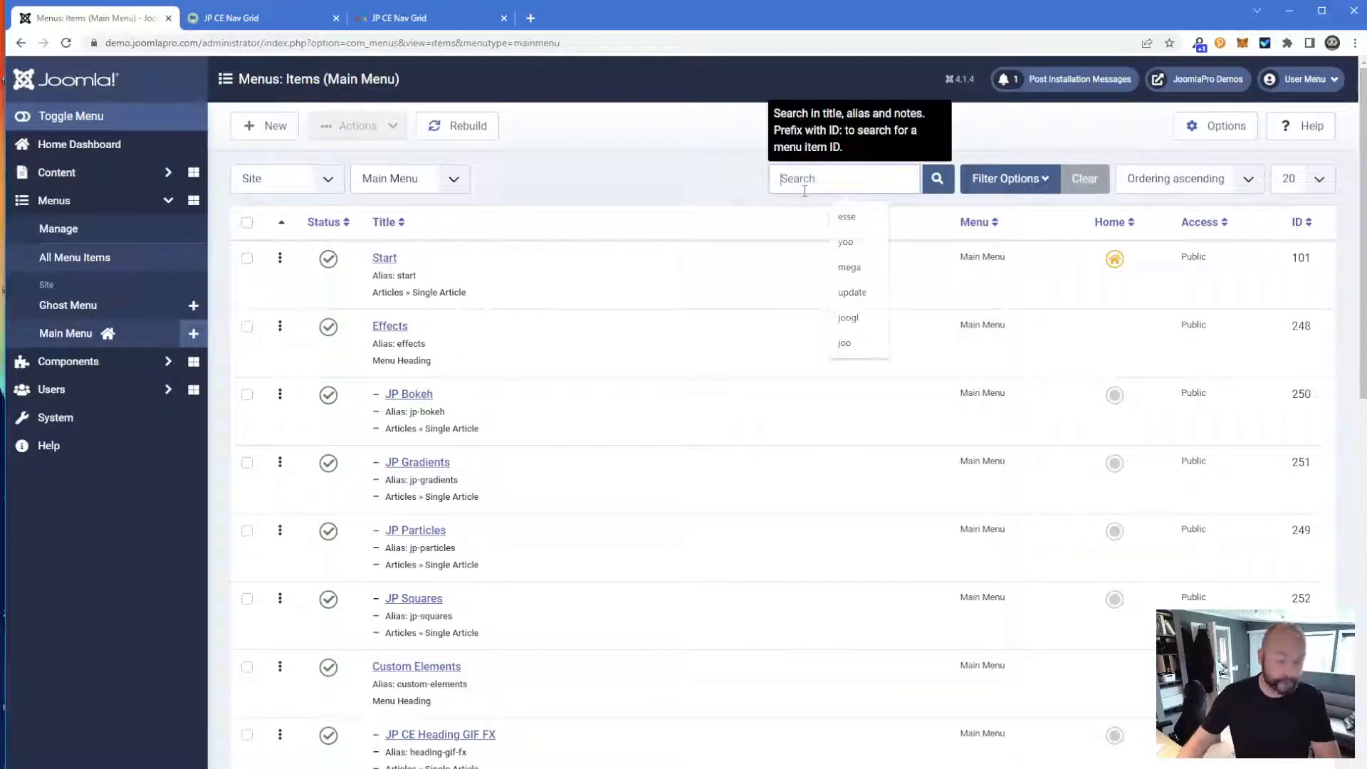
type("ba")
type("nan")
key("Return")
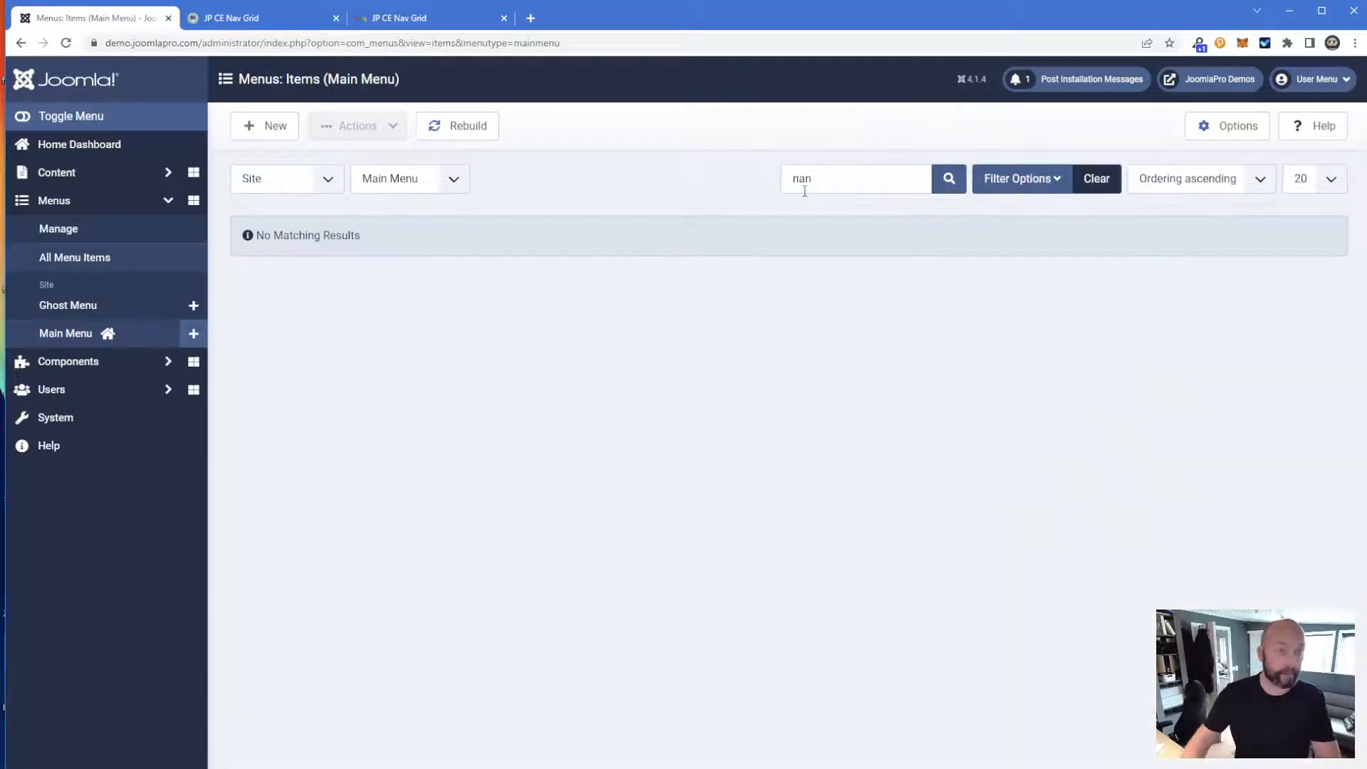
left_click(812, 187)
key("BackSpace")
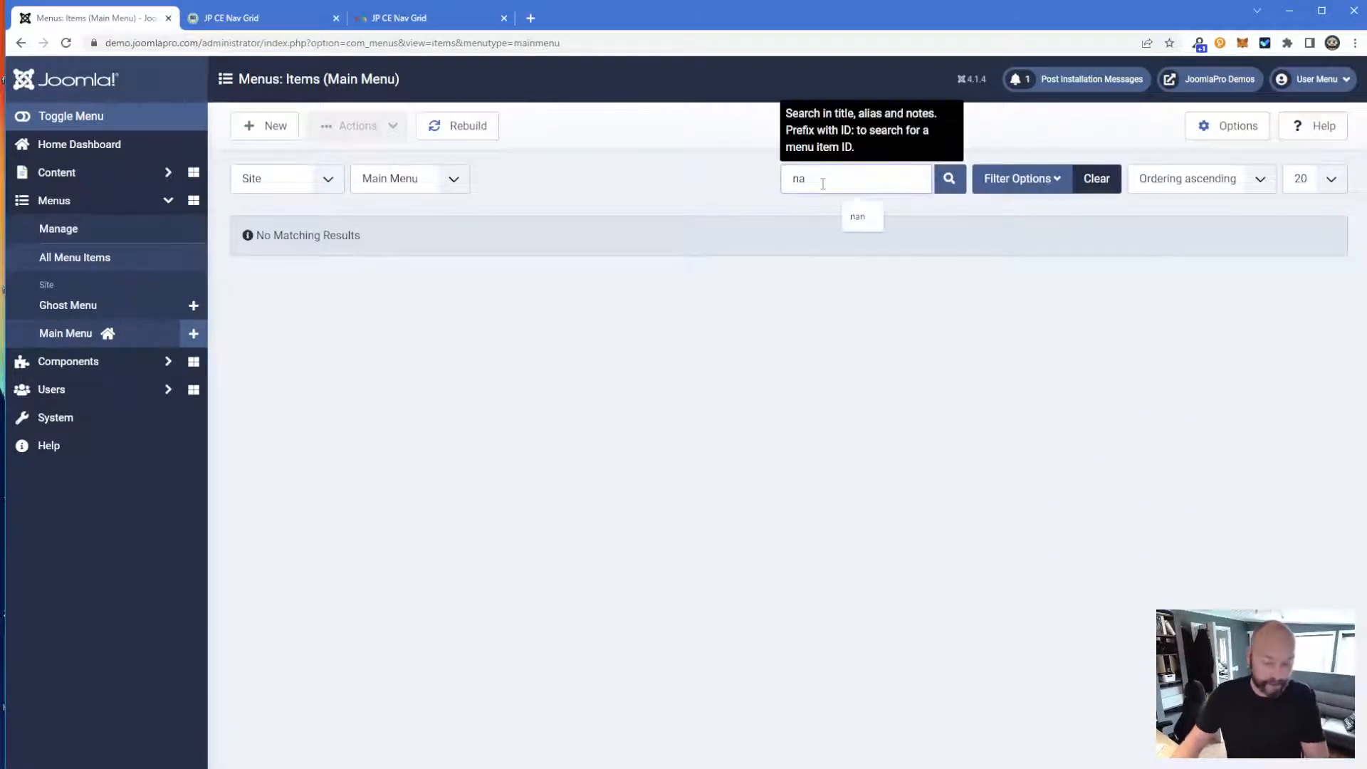
type("v")
key("Return")
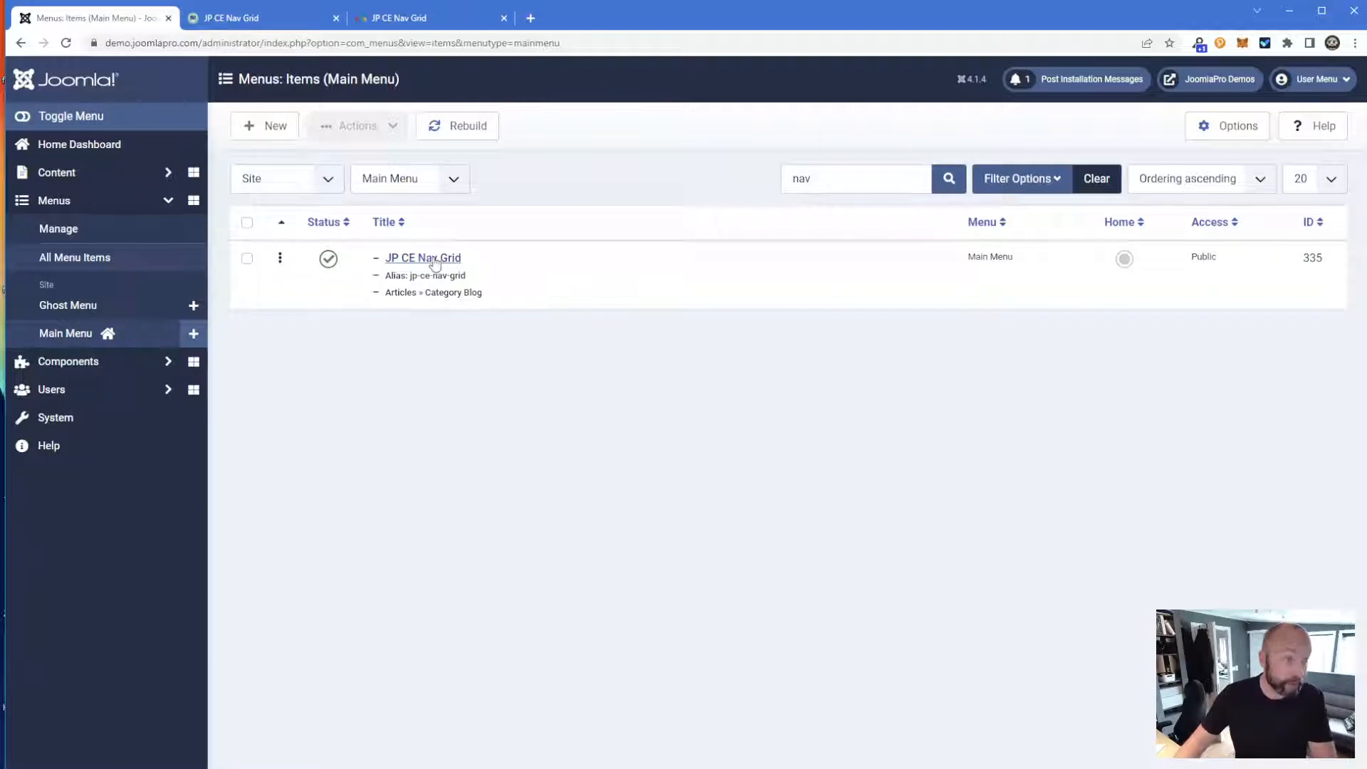
left_click(432, 257)
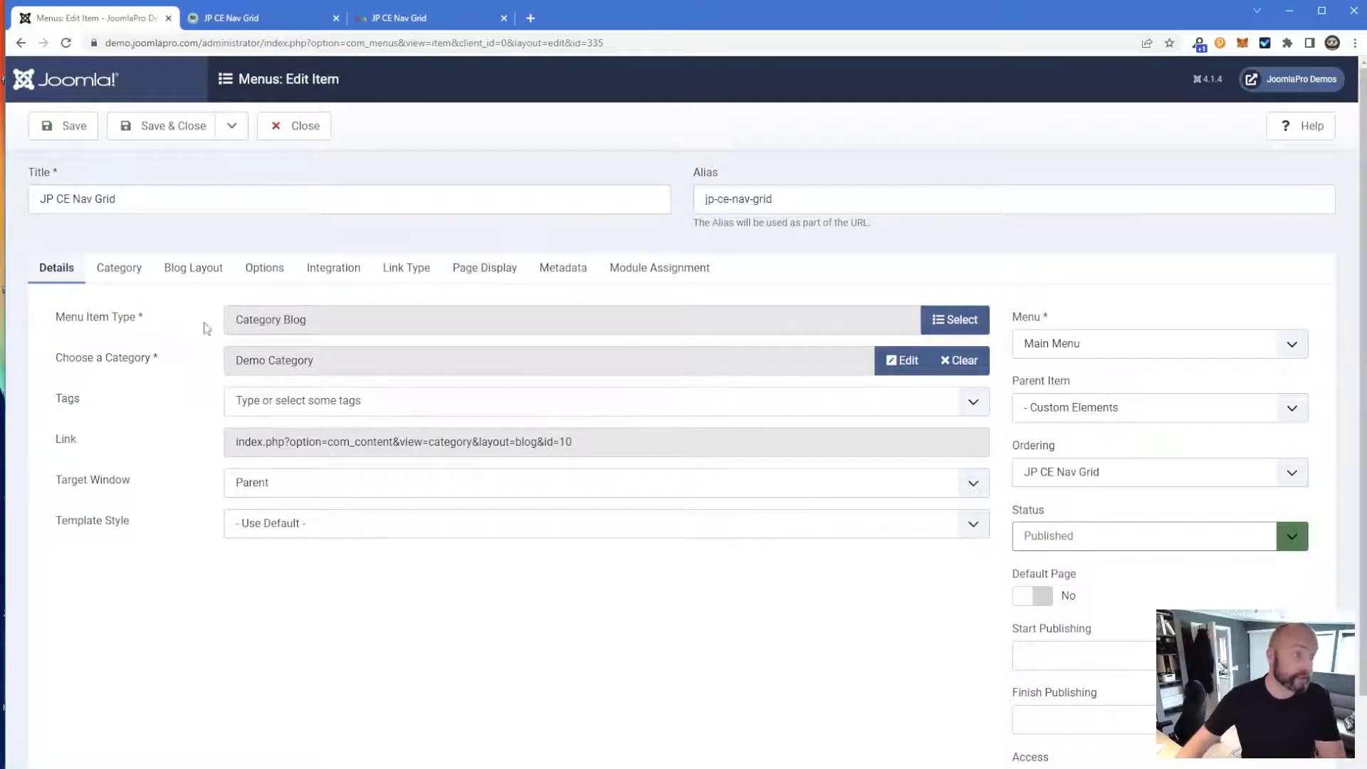
left_click(292, 142)
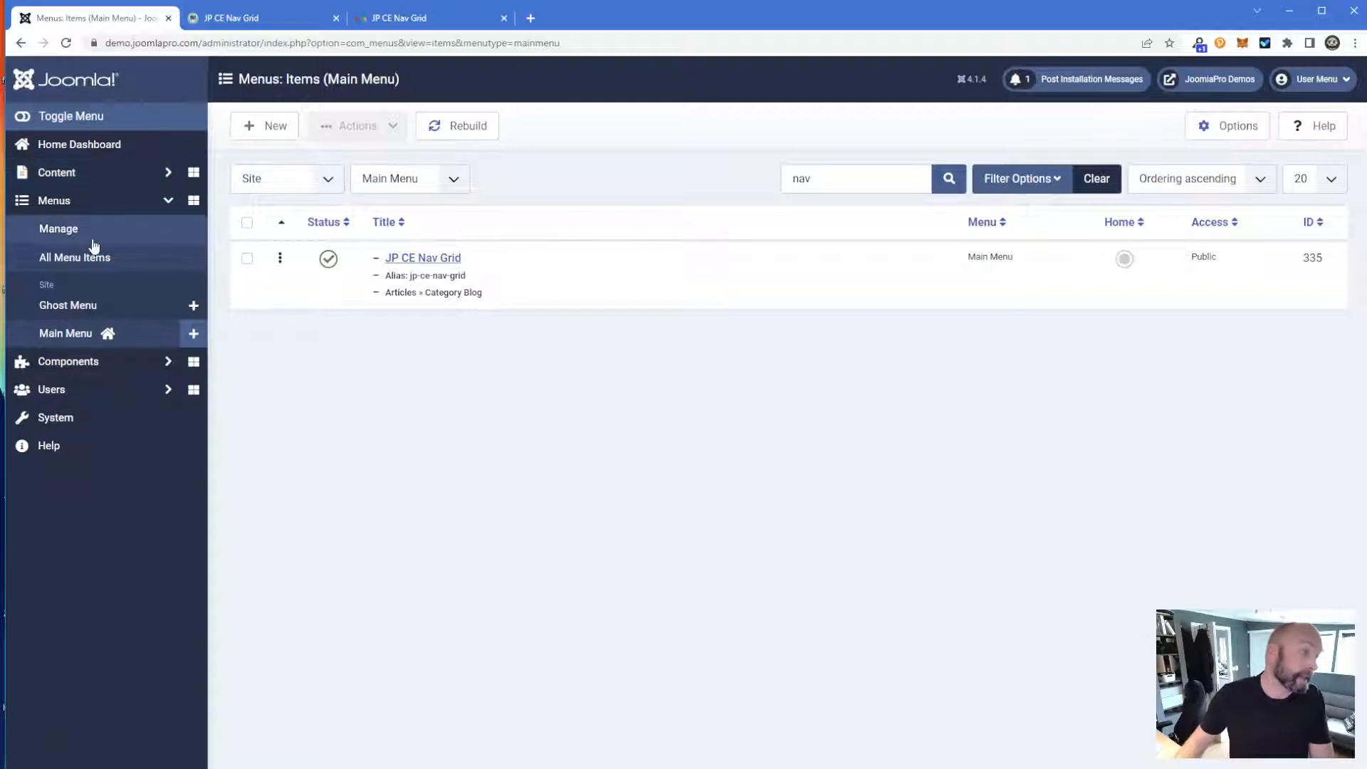
- Open the YOOtheme website builder from the home dashboard and load the JP CE Nav Grid page in its preview
left_click(96, 150)
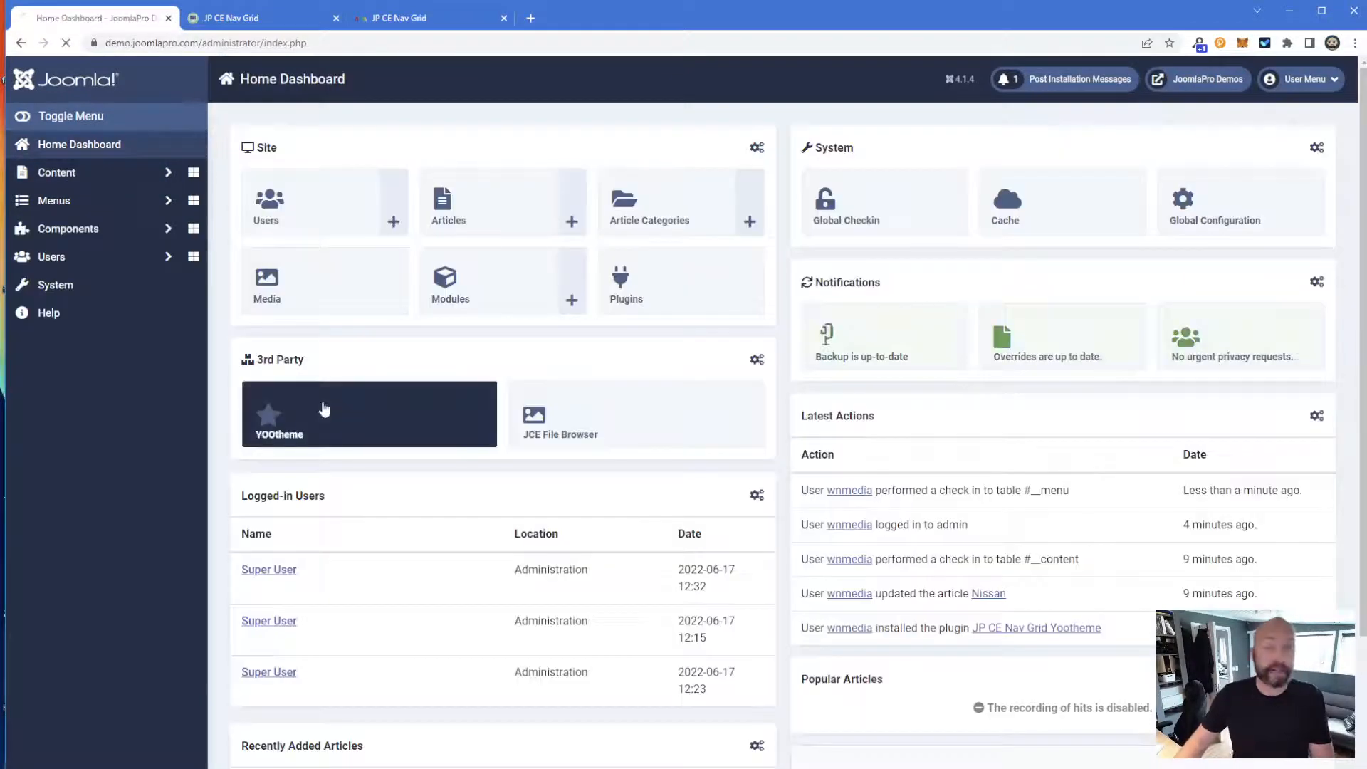
left_click(324, 409)
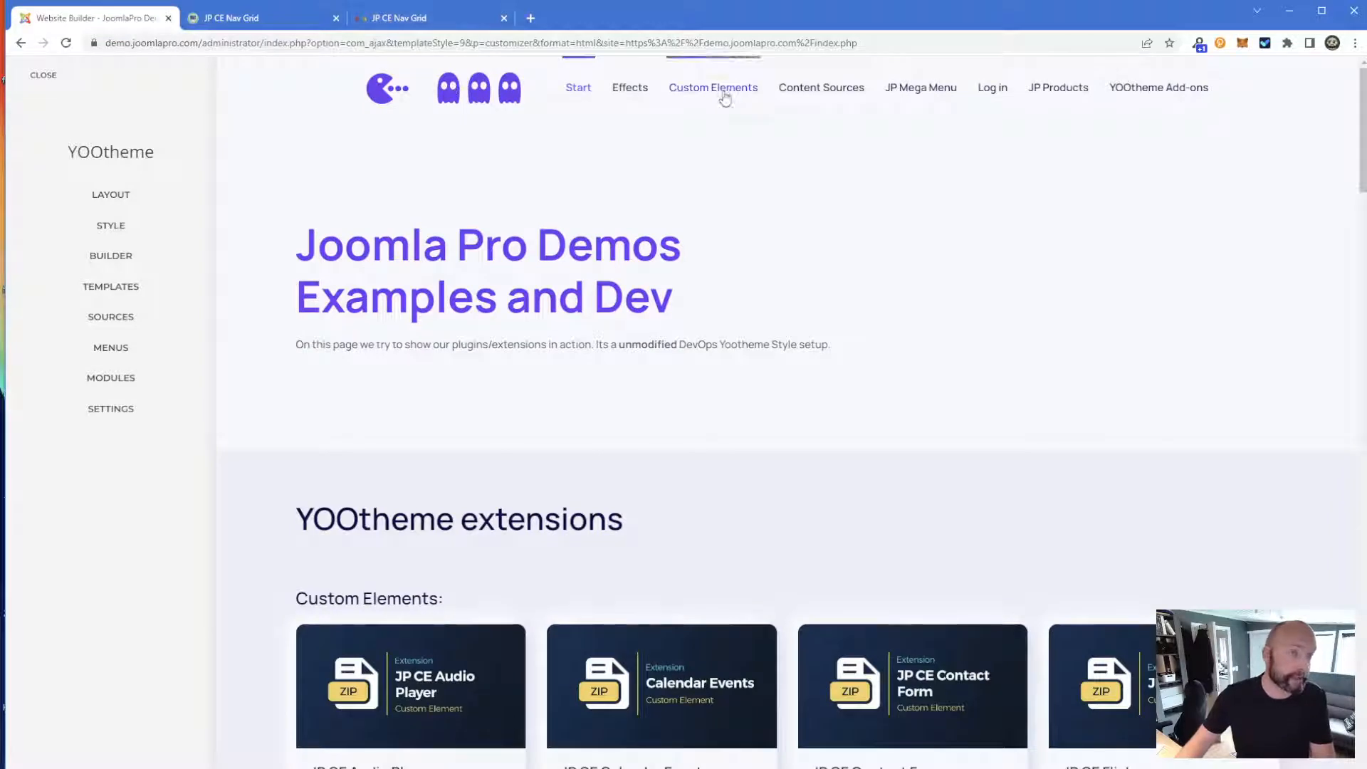
mouse_move(726, 98)
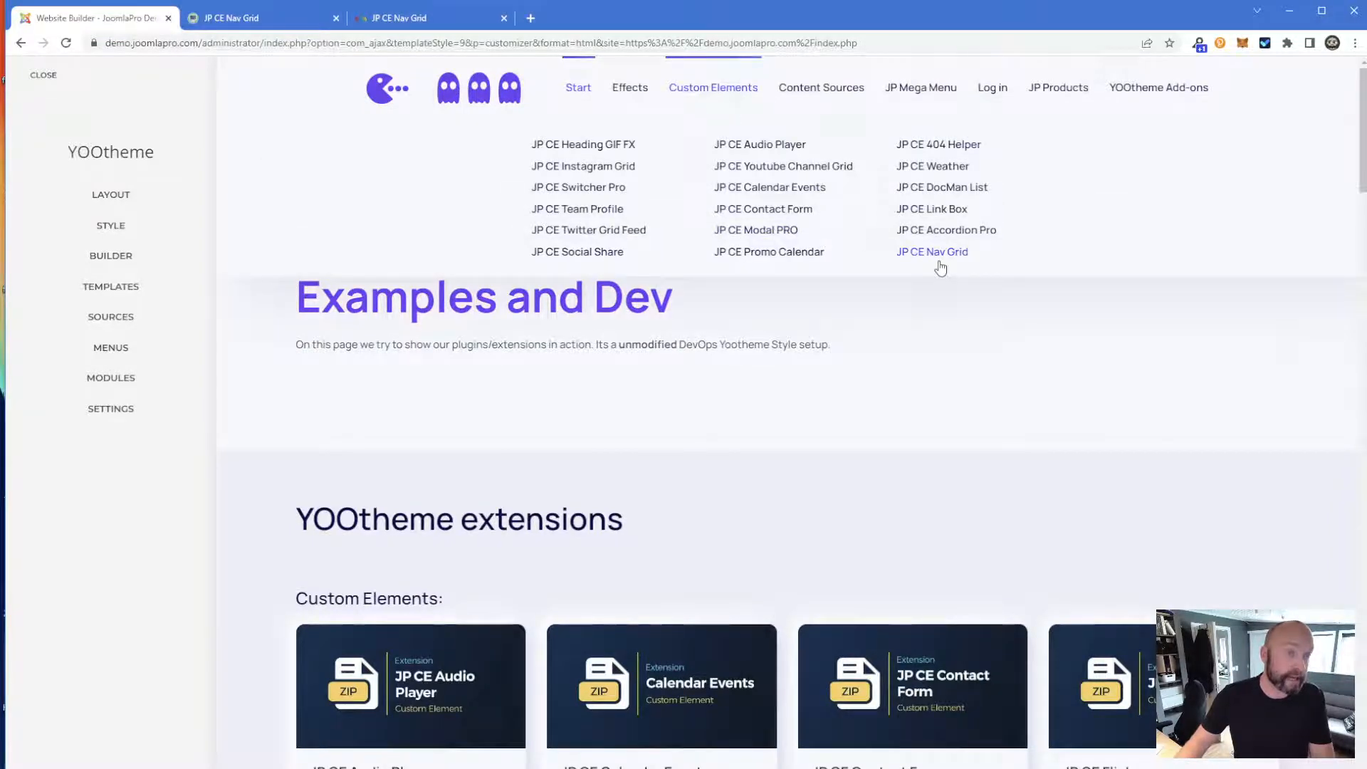
left_click(932, 253)
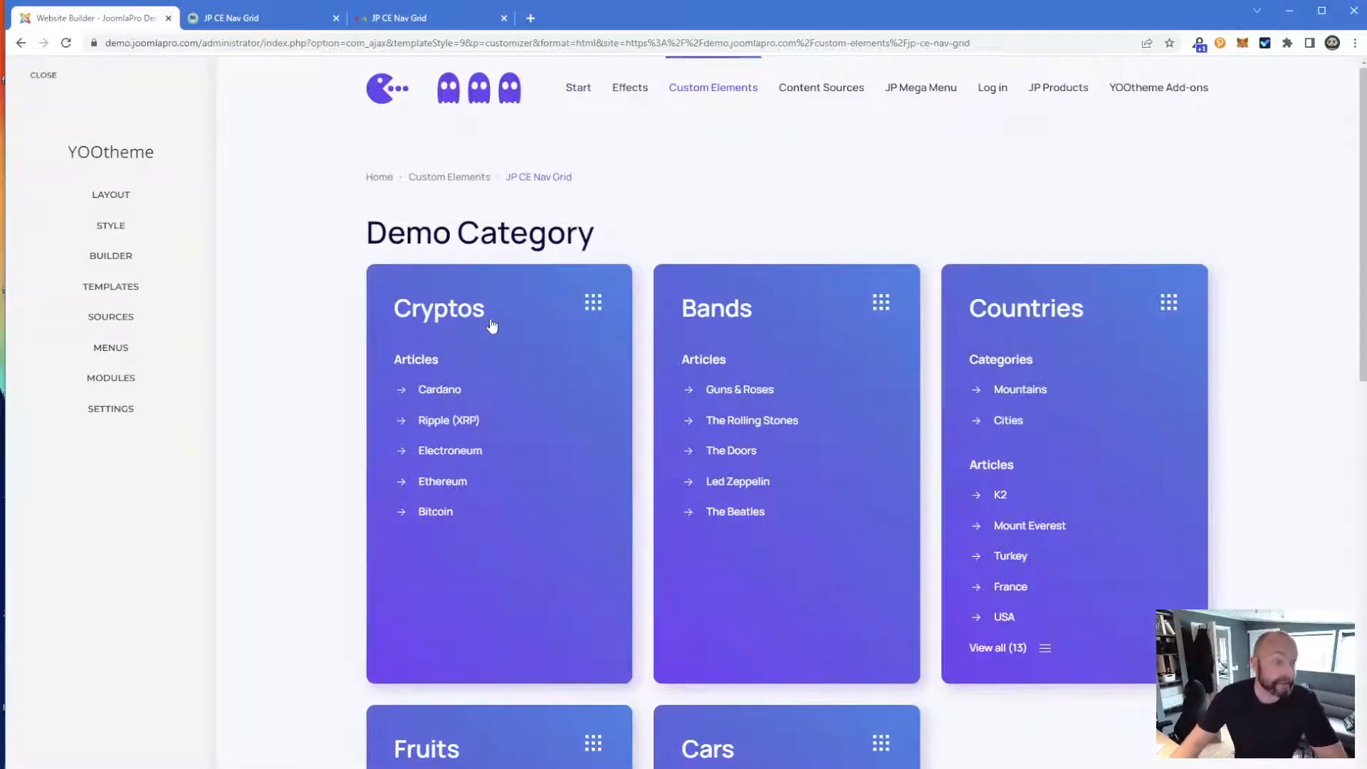
scroll(497, 336, "down", 5)
scroll(497, 345, "up", 5)
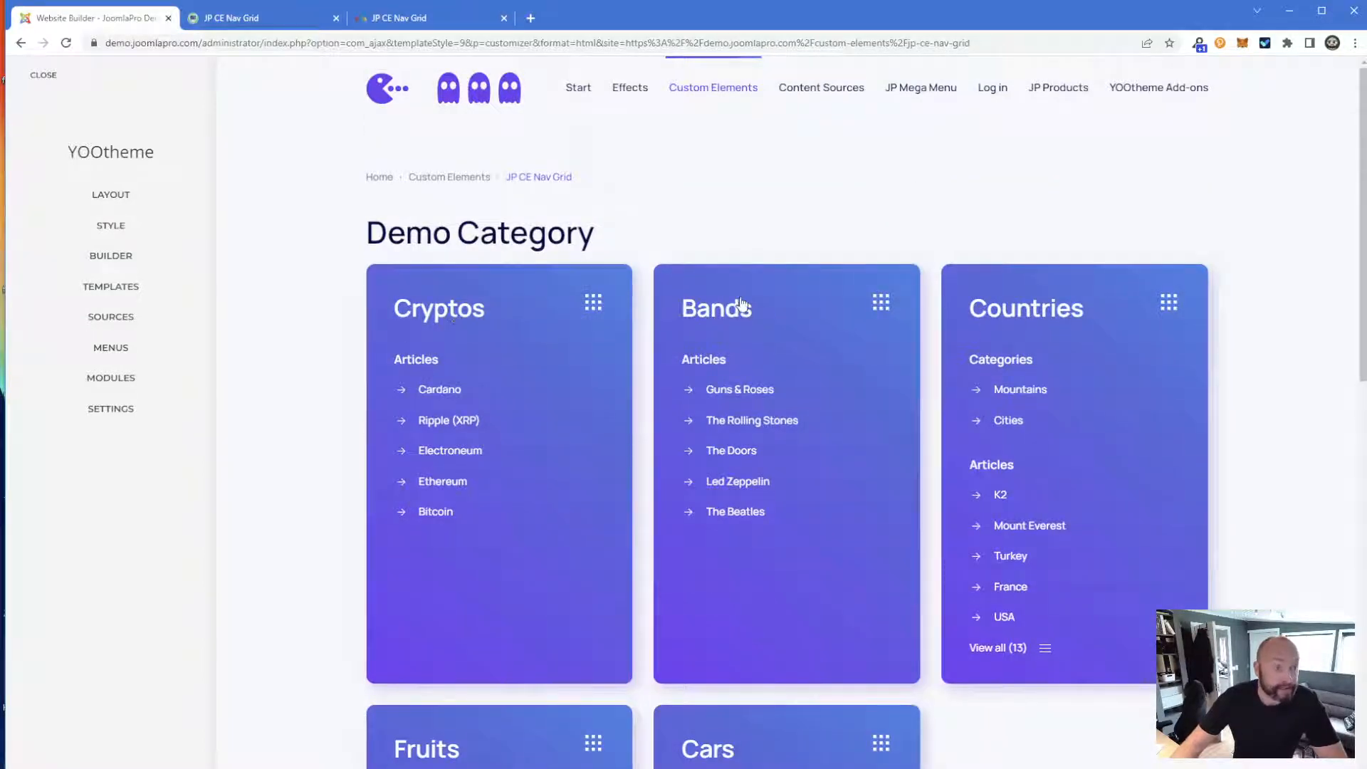
- Open the Countries category from the preview's navigation grid and examine its heading and subcategory boxes
left_click(1042, 320)
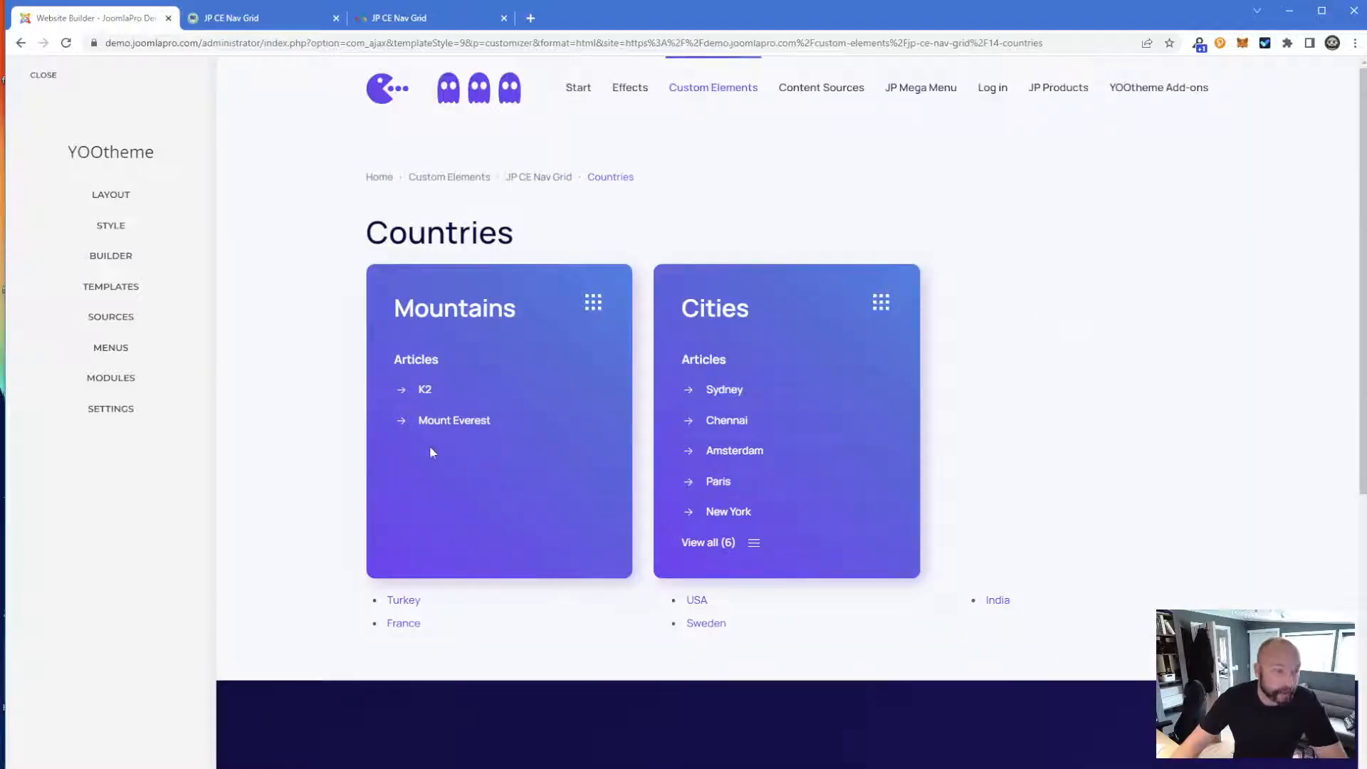
left_click_drag(362, 243, 566, 238)
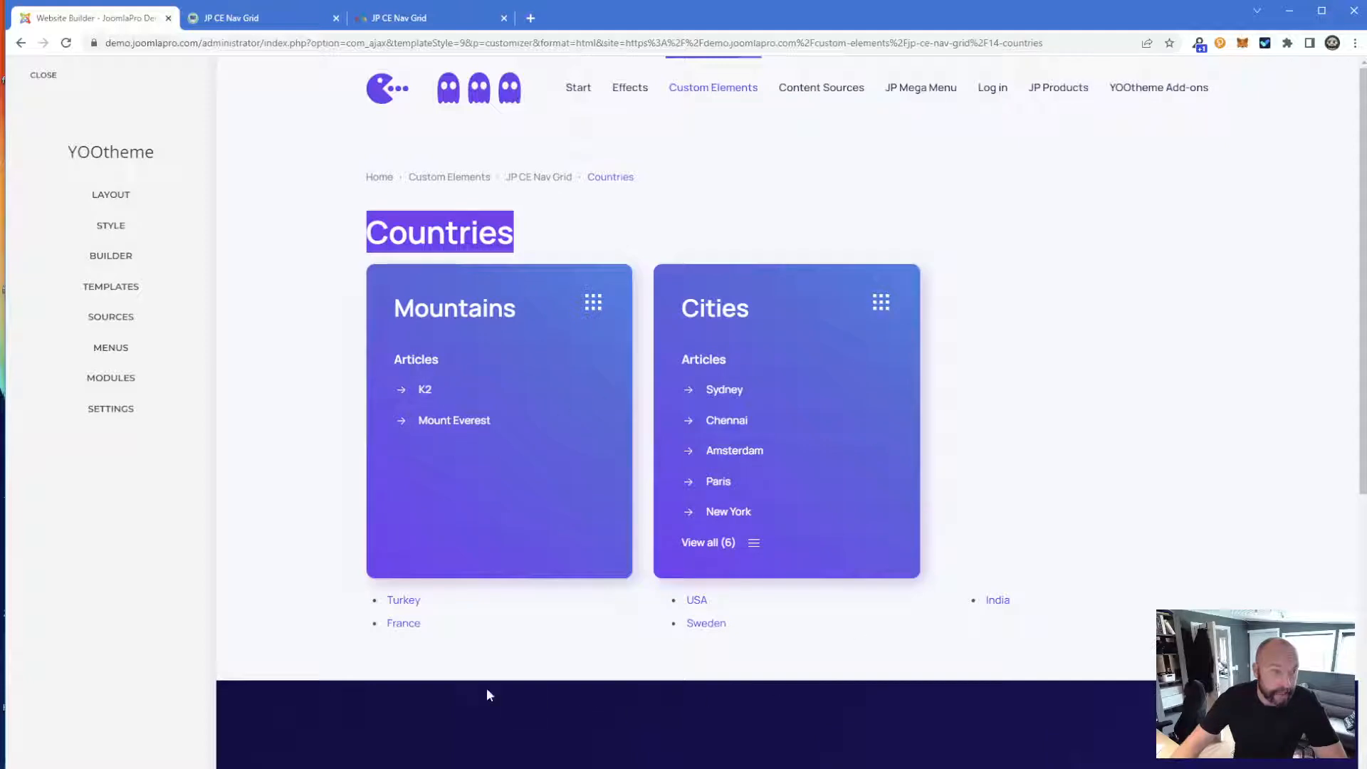
left_click(595, 253)
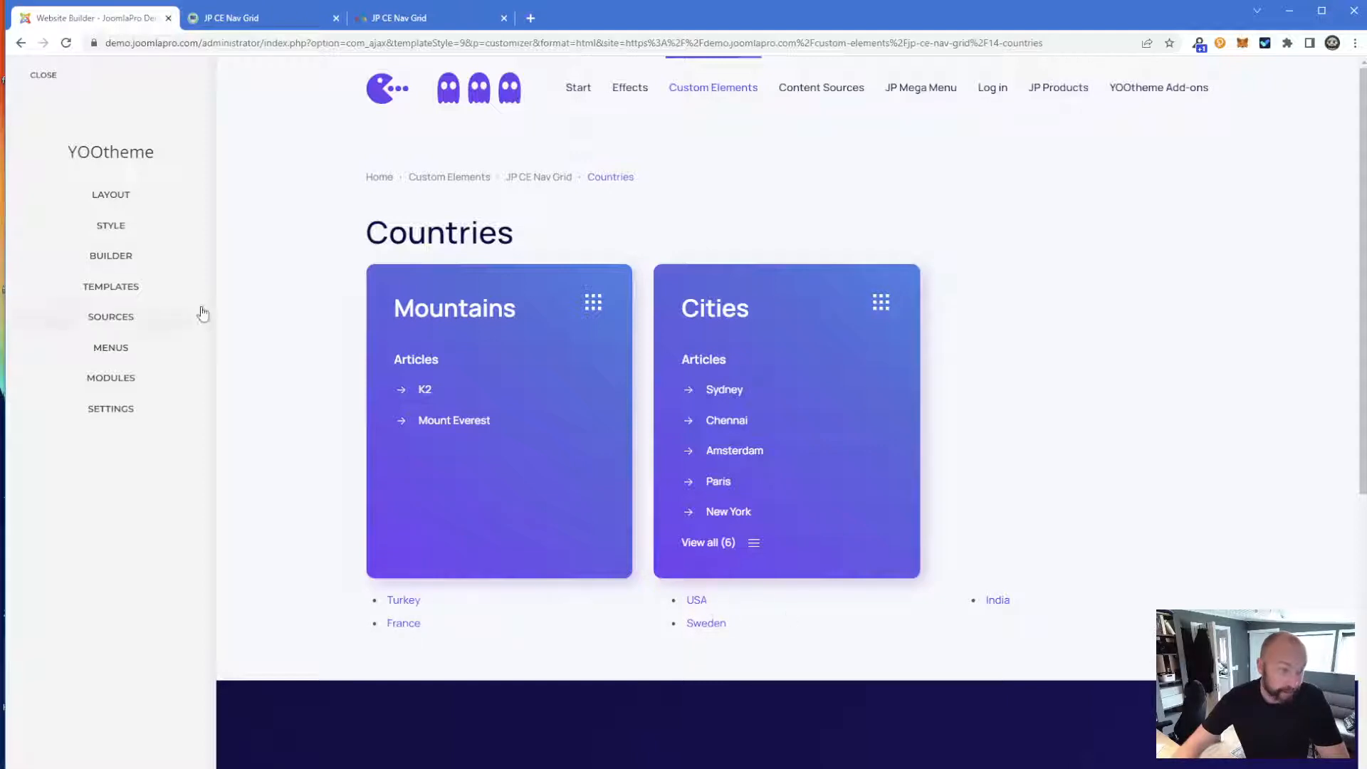
- Open the Category Demo template in the builder and check its elements against the Countries preview
left_click(127, 285)
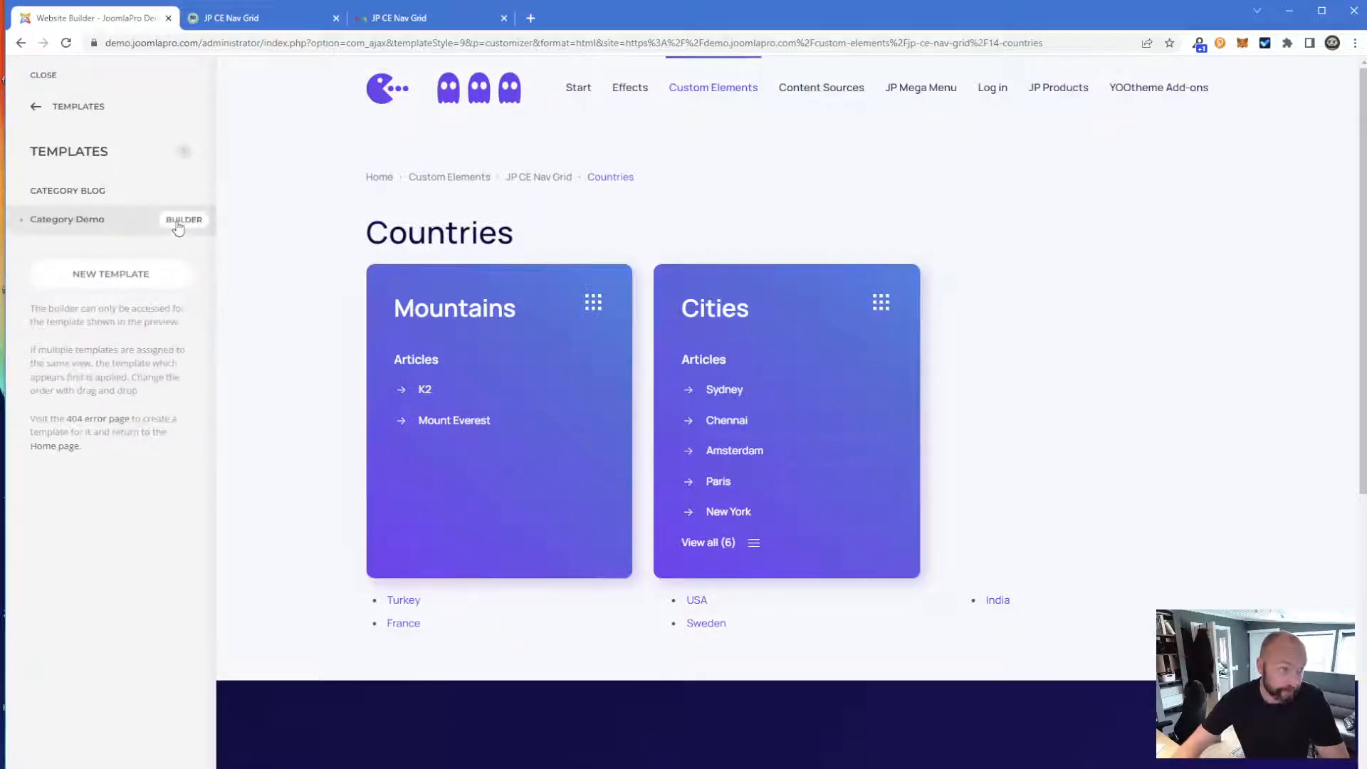
left_click(164, 221)
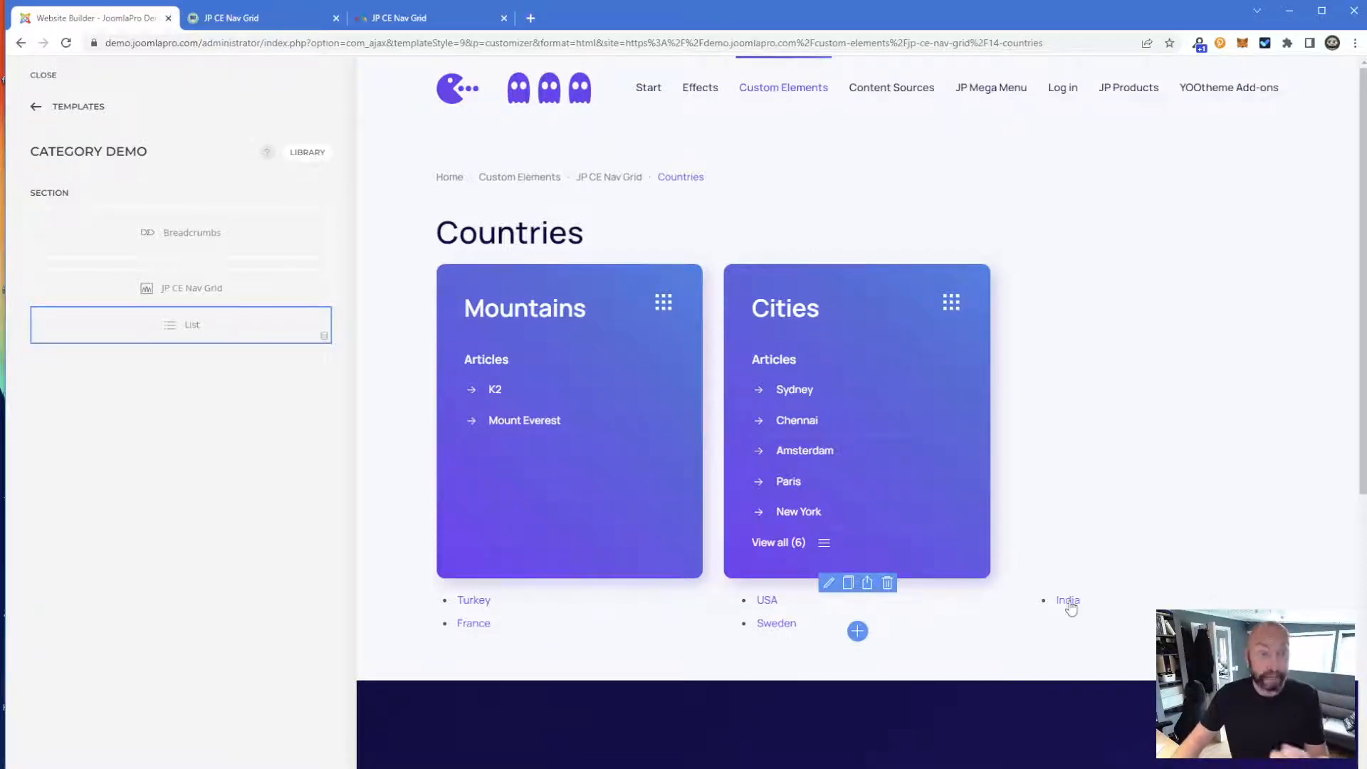
left_click_drag(604, 235, 452, 223)
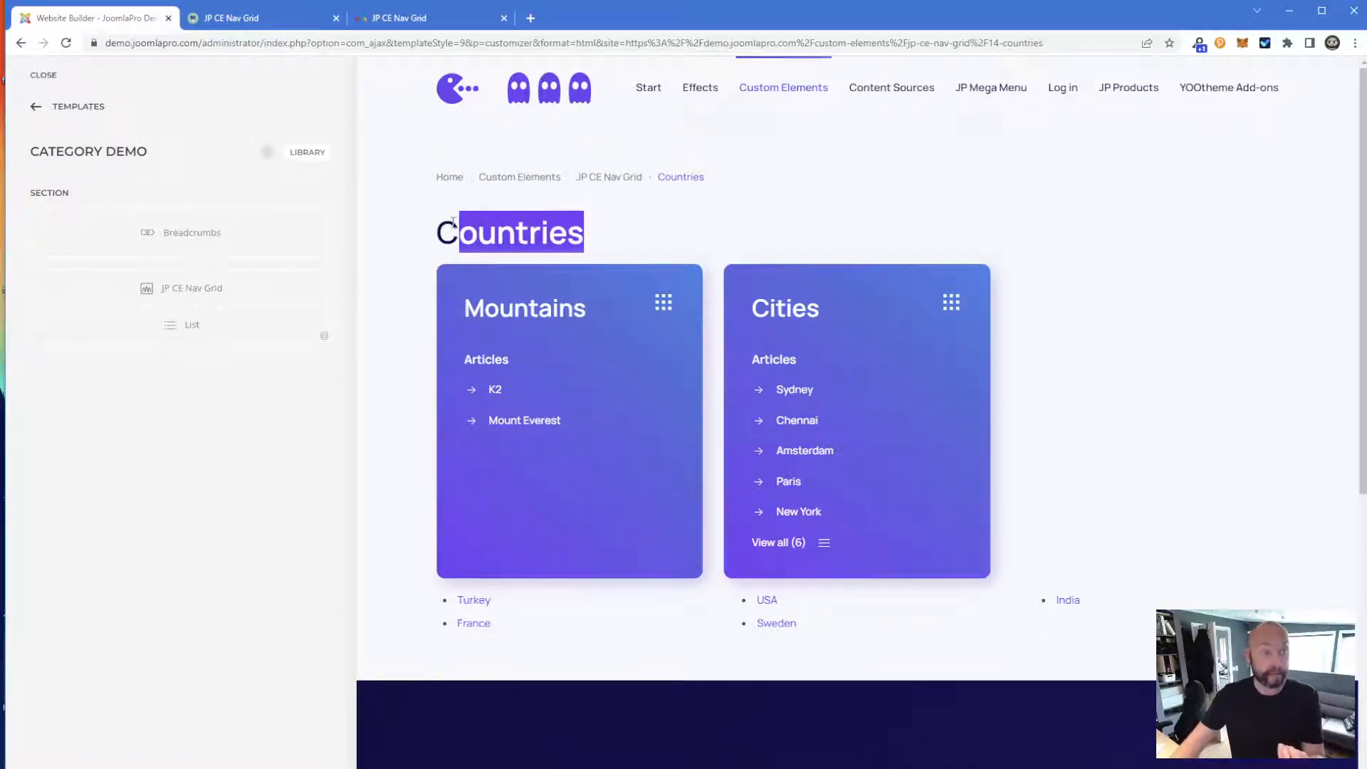
left_click(555, 270)
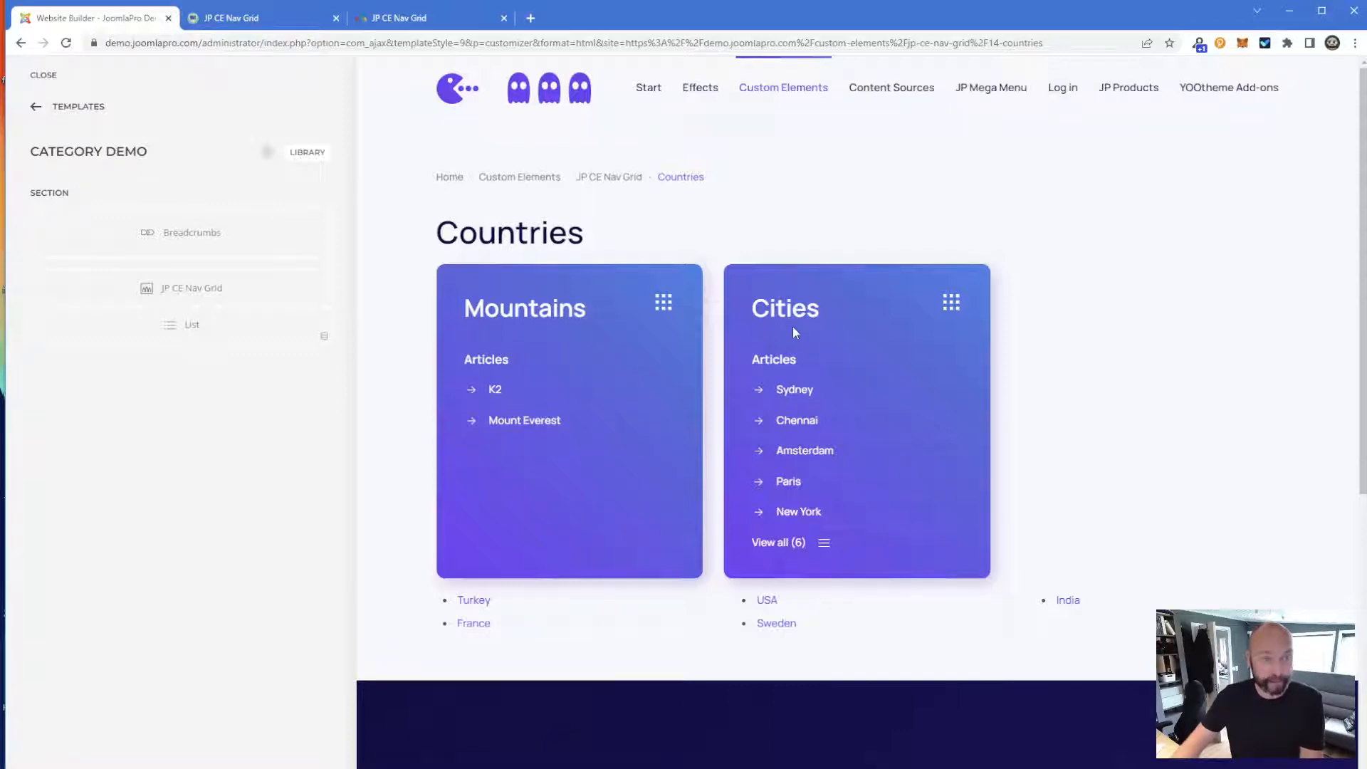
- Browse from the Cities category to the Amsterdam article and back, and reopen the Category Demo template in the builder
left_click(948, 452)
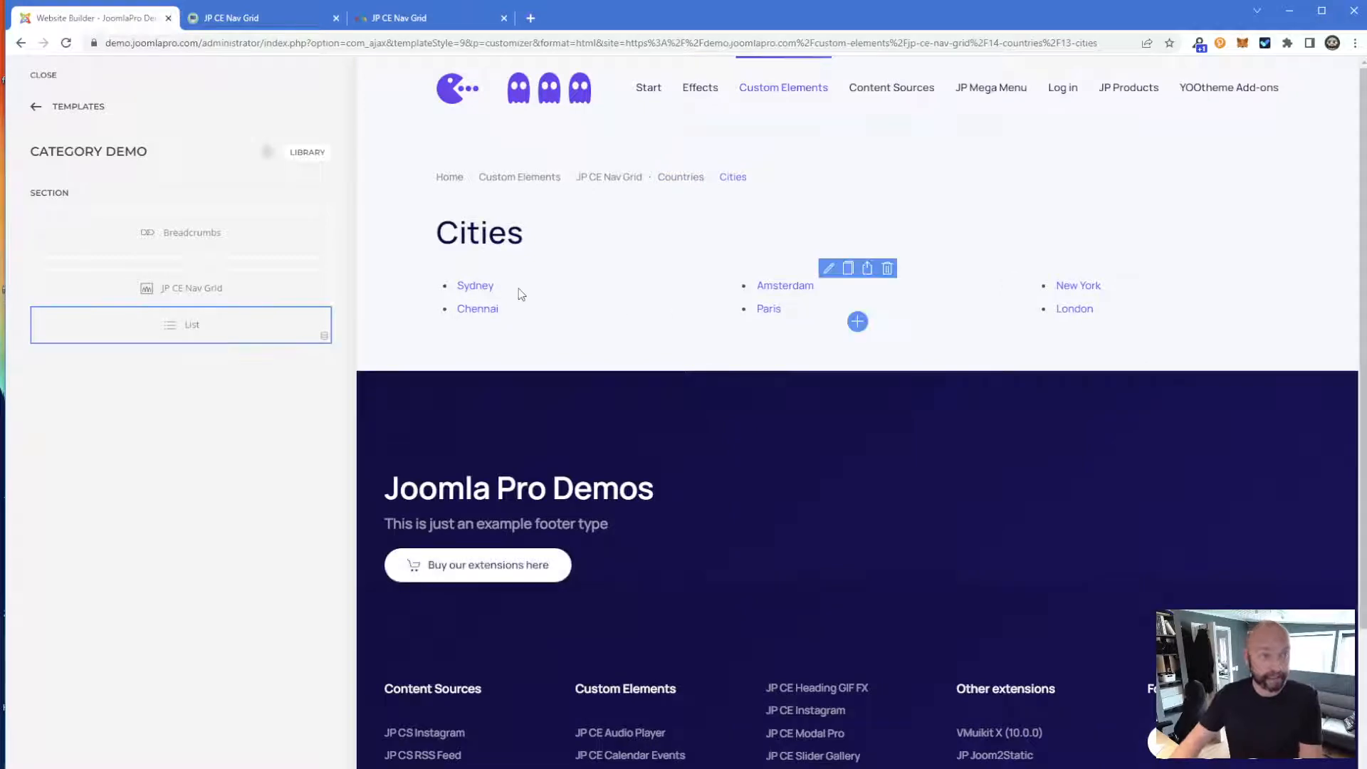
left_click(790, 291)
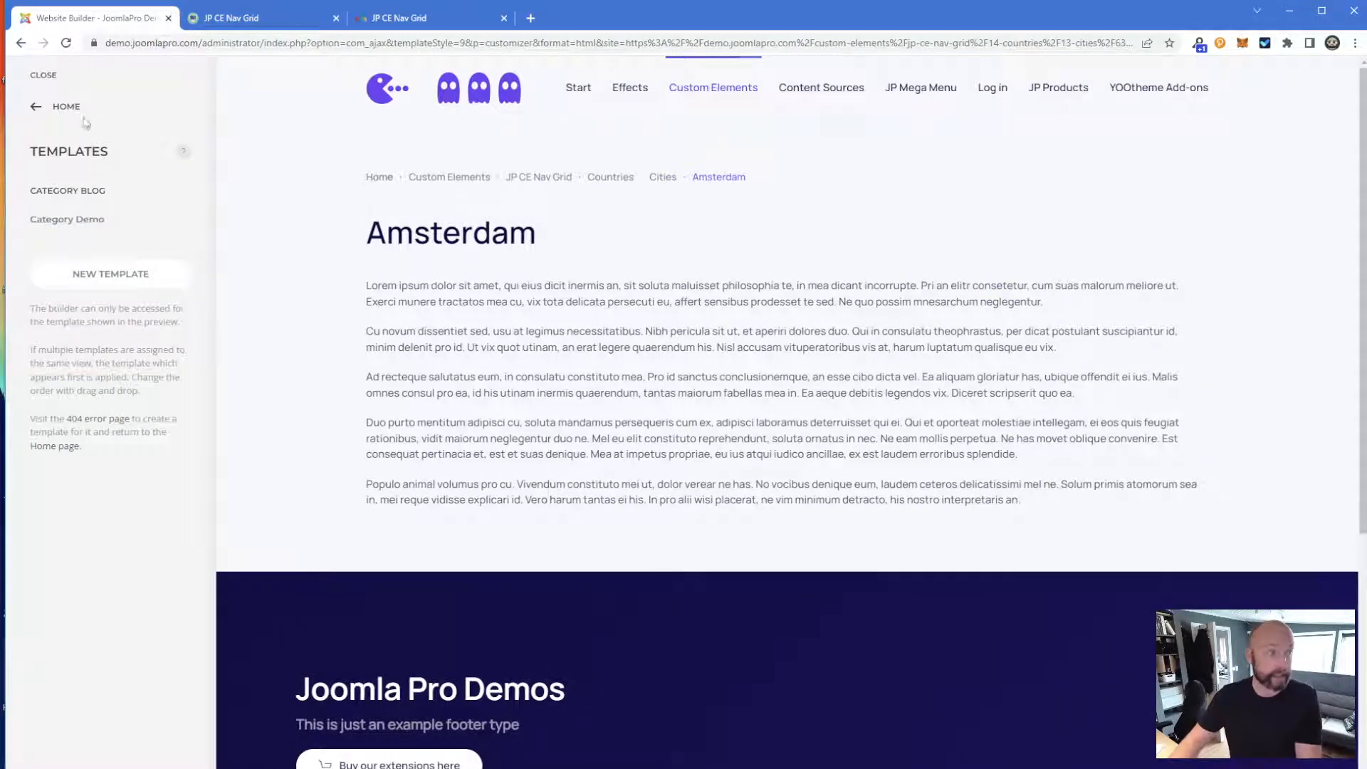
left_click(663, 178)
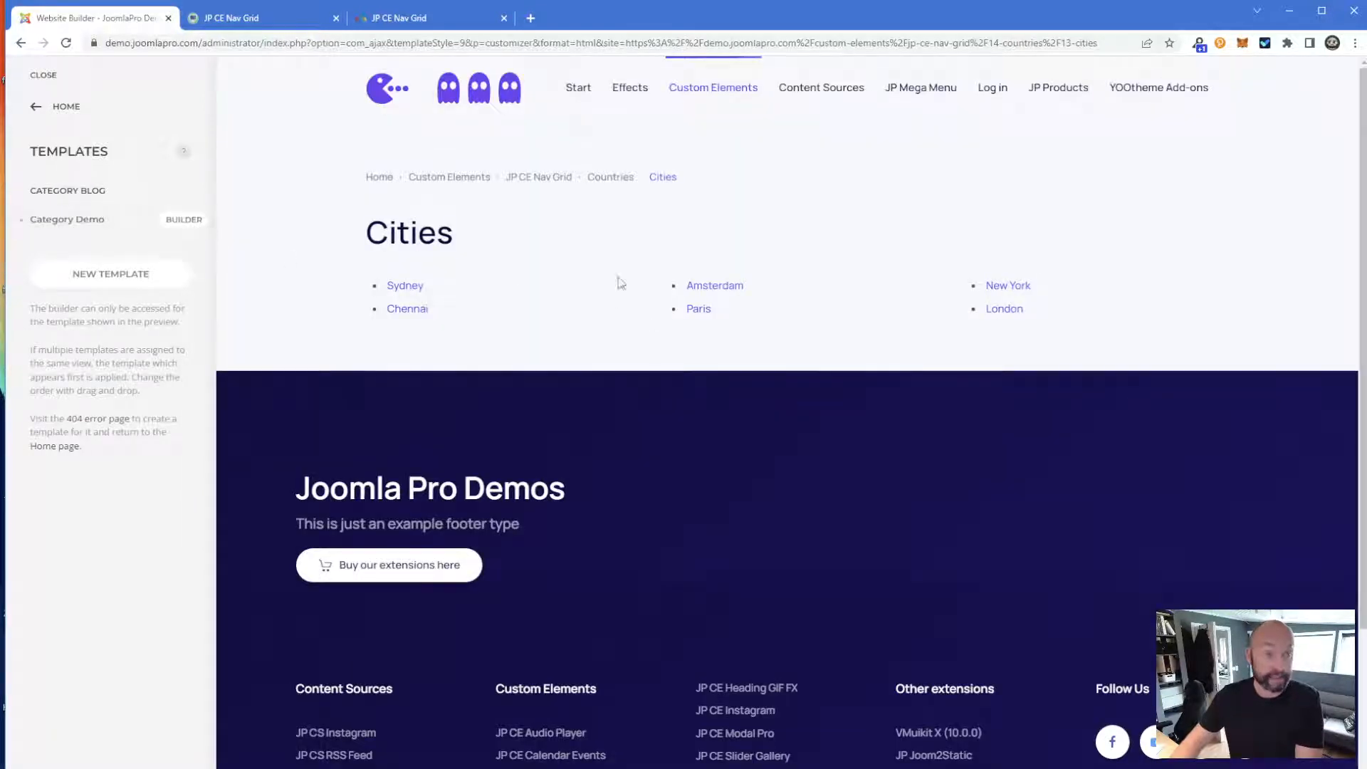
left_click(197, 227)
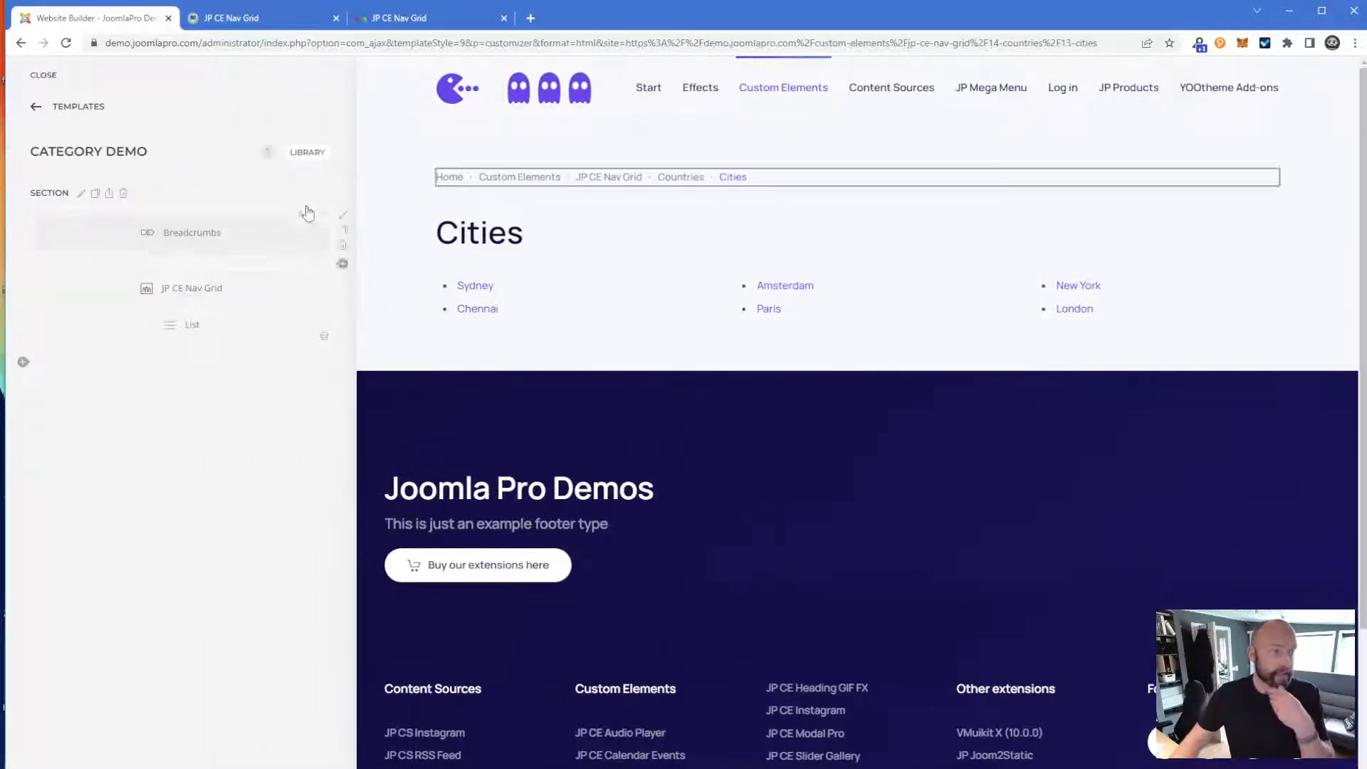
- Return to the JP CE Nav Grid page through the preview's breadcrumbs and look over its category boxes
left_click(684, 178)
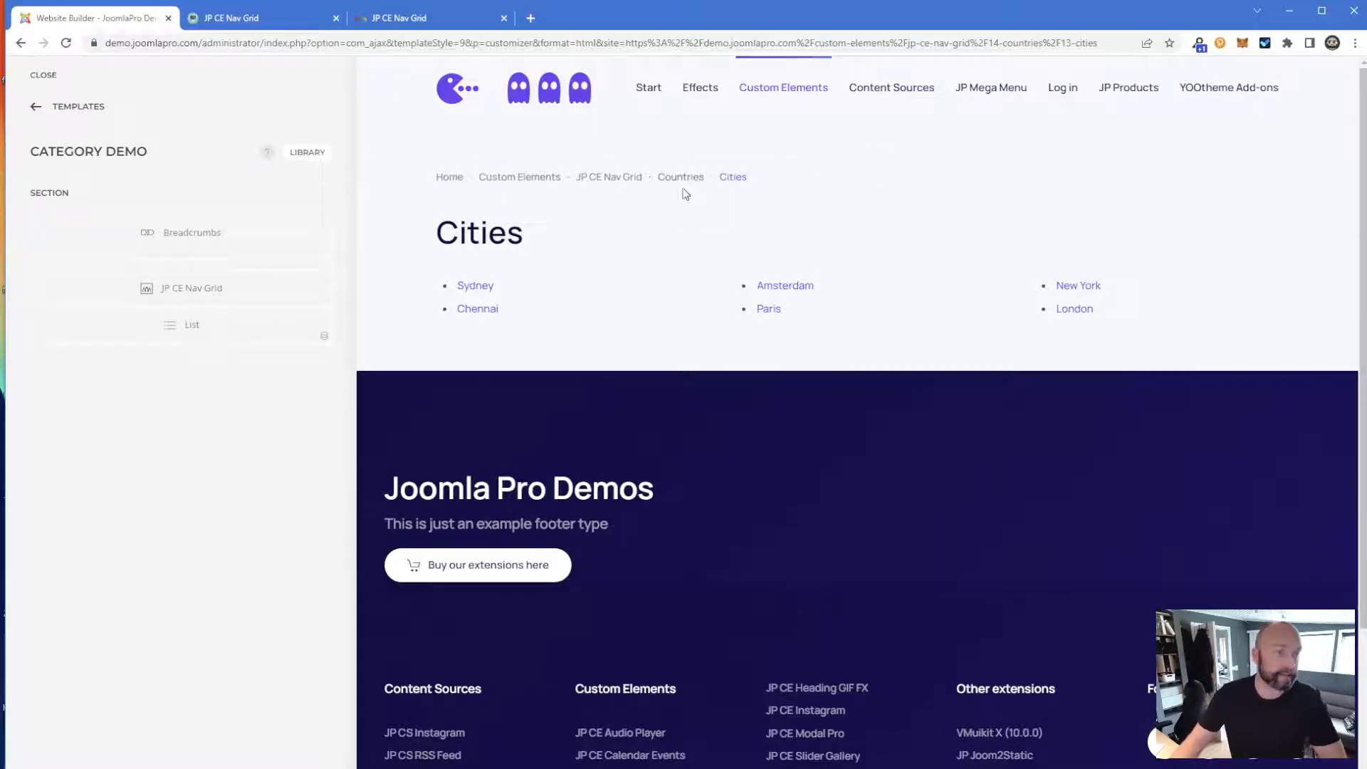
left_click(628, 179)
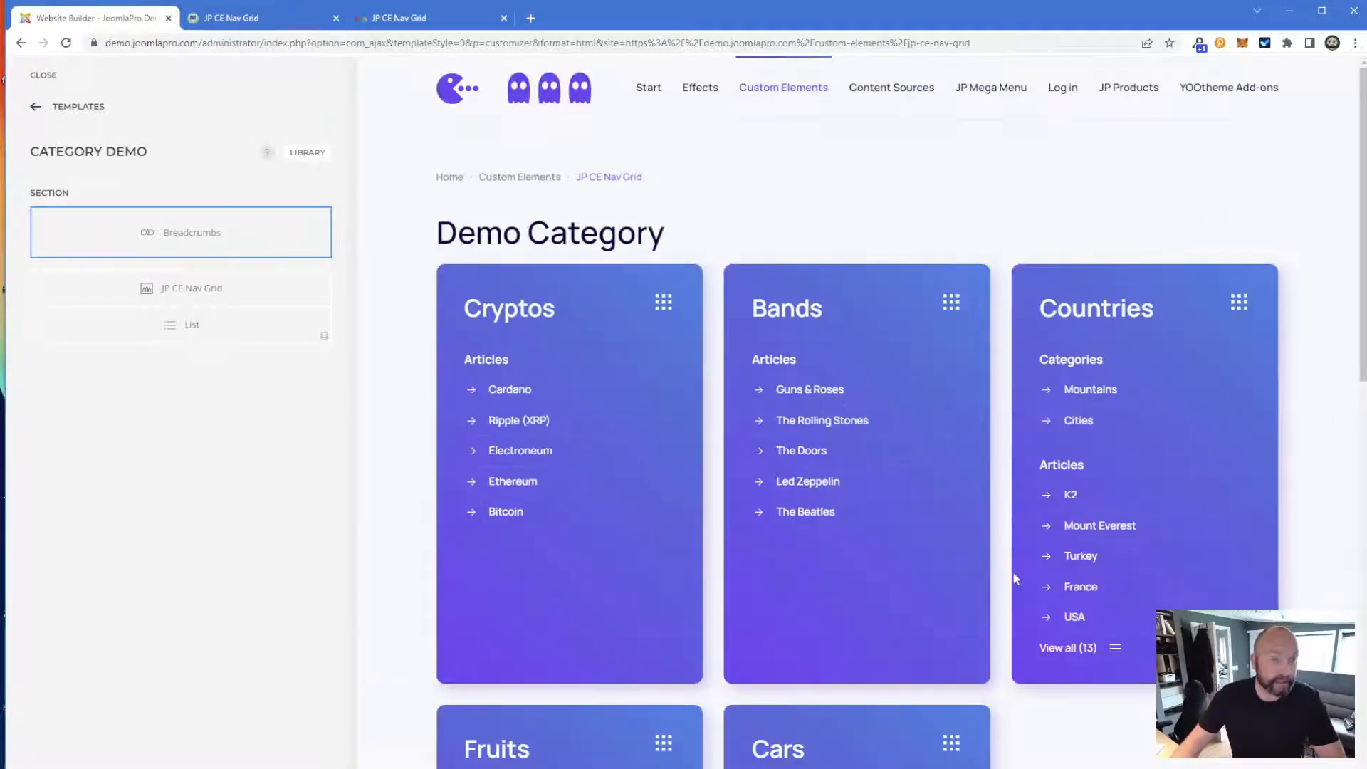
scroll(1012, 579, "down", 10)
scroll(1004, 610, "up", 10)
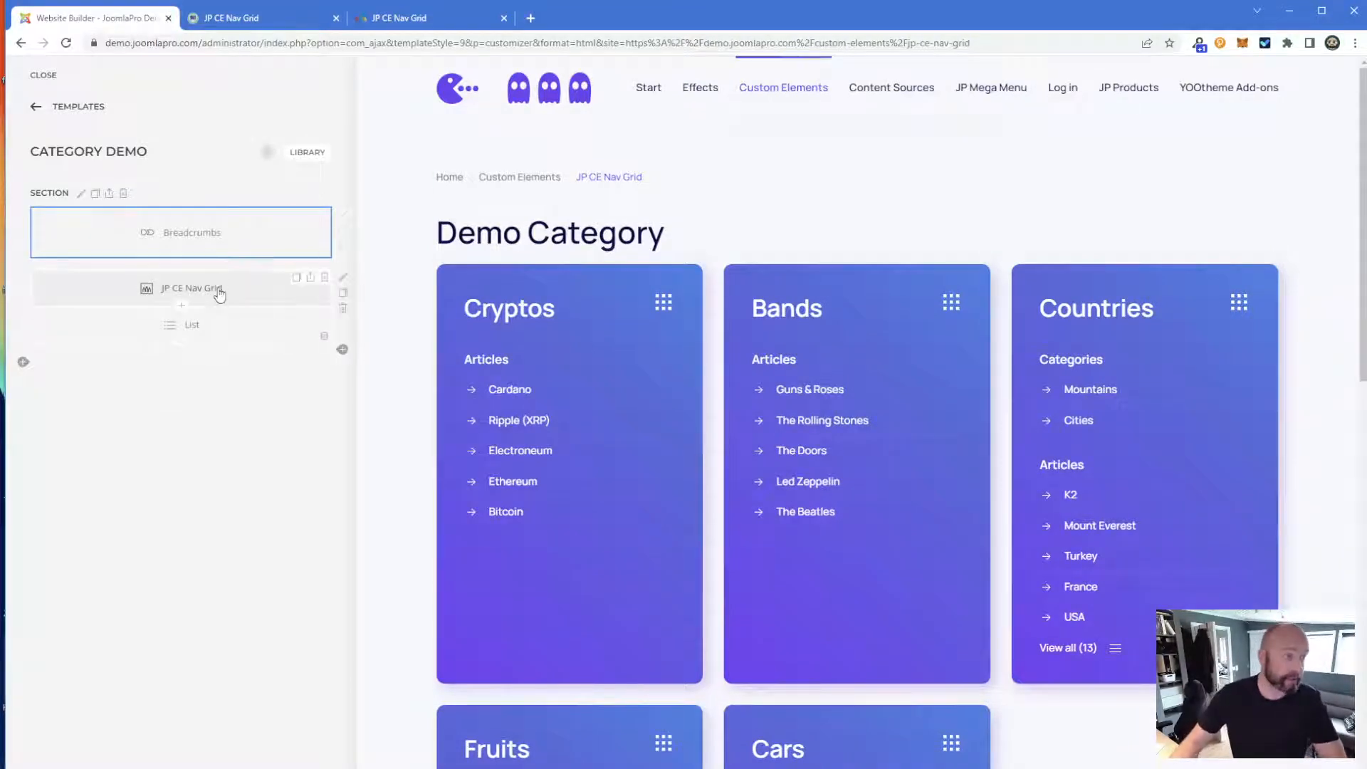
- Review the settings of the template's JP CE Nav Grid element and return to the Category Demo layout
left_click(219, 294)
scroll(170, 413, "down", 10)
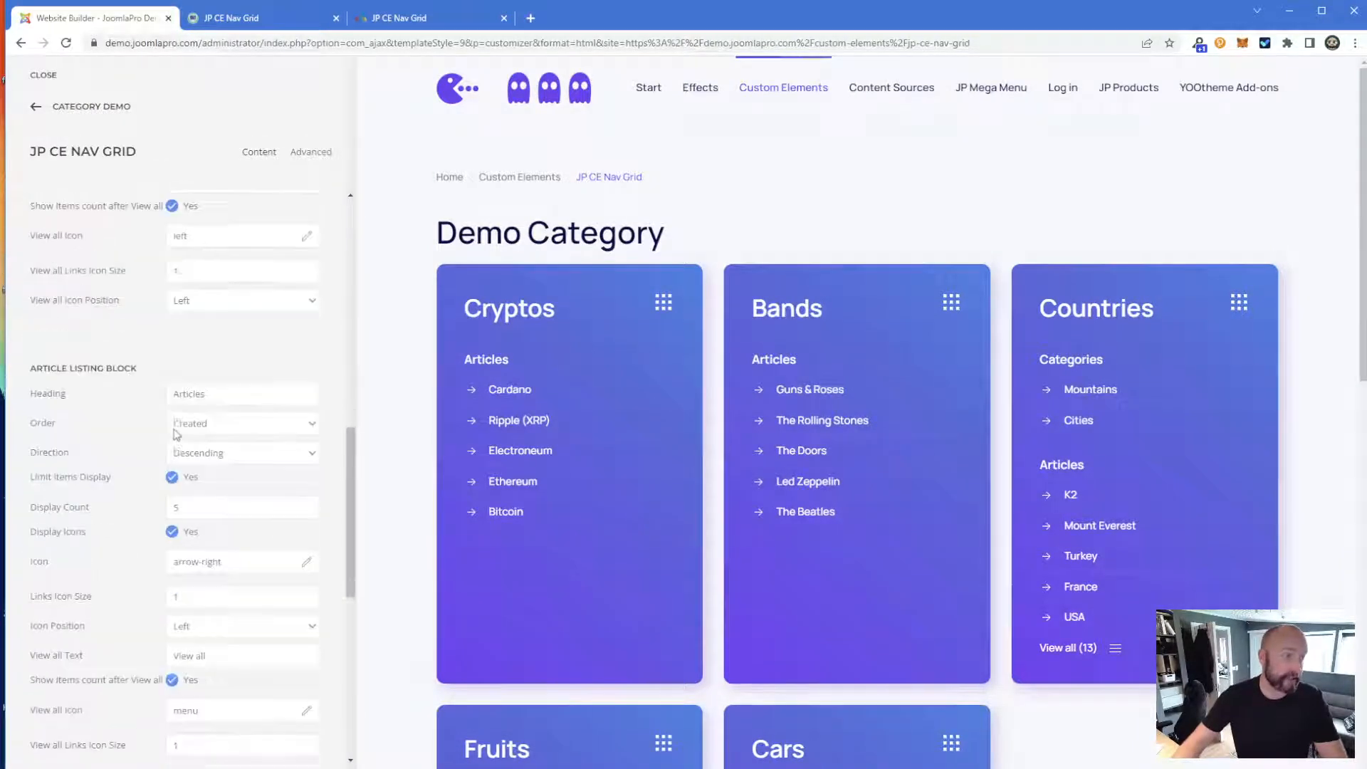
scroll(187, 463, "up", 10)
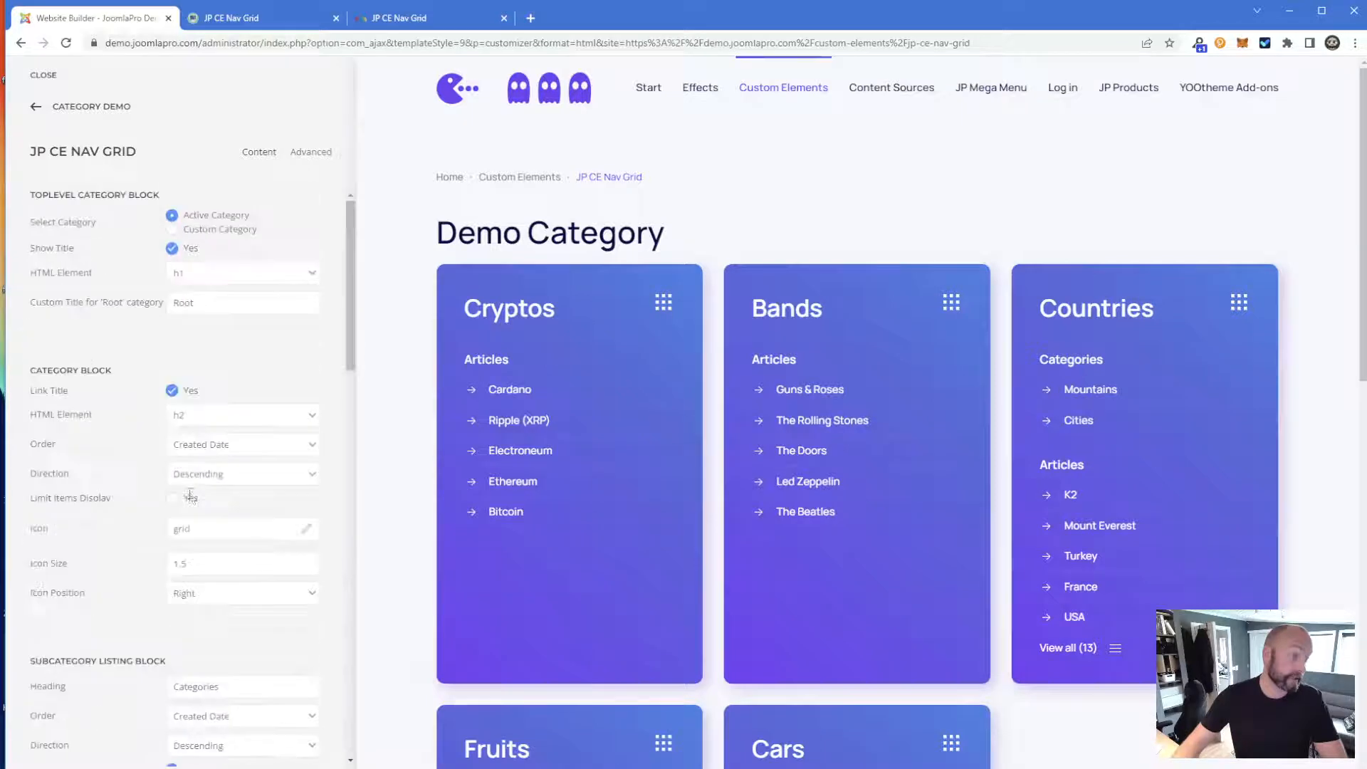
left_click(114, 108)
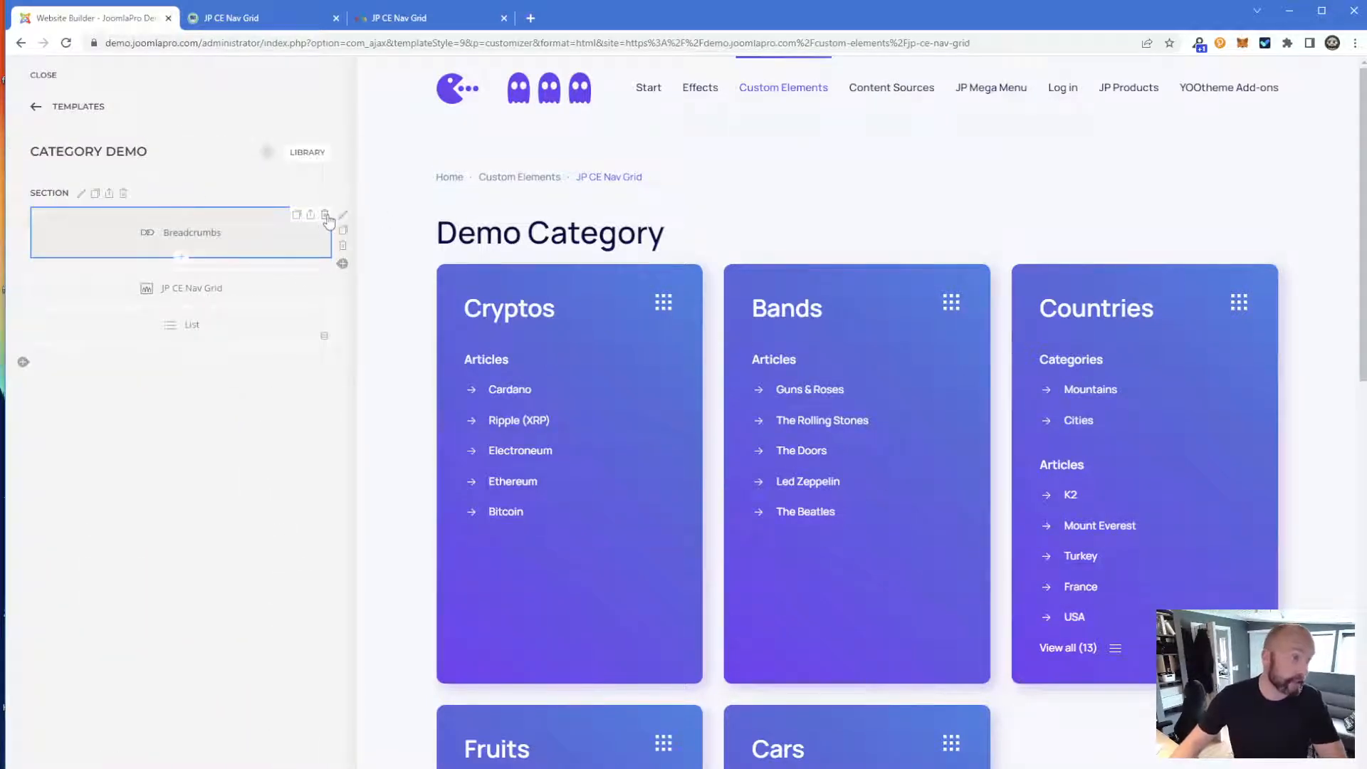
- Delete the Breadcrumbs, JP CE Nav Grid and List elements from the template and remove one of the two empty rows
left_click(325, 215)
left_click(326, 278)
left_click(326, 279)
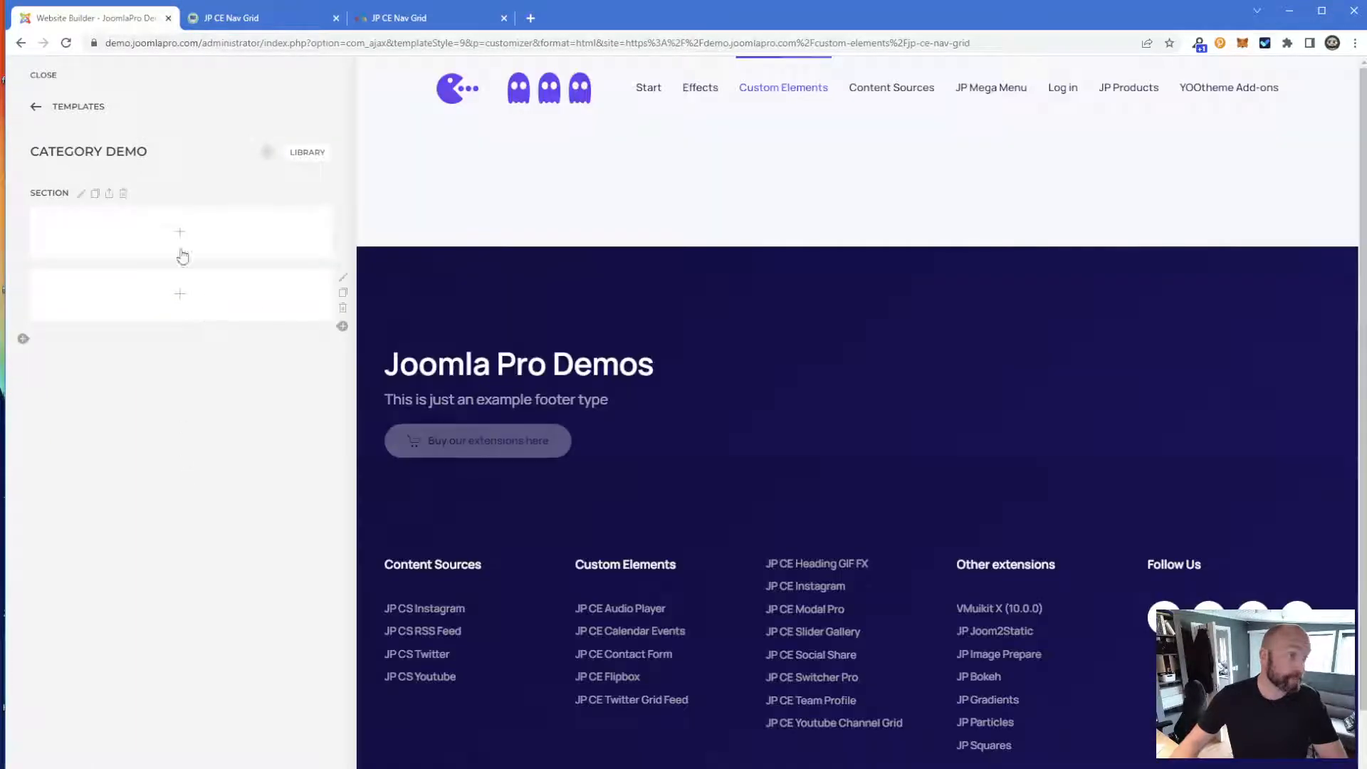
left_click(340, 249)
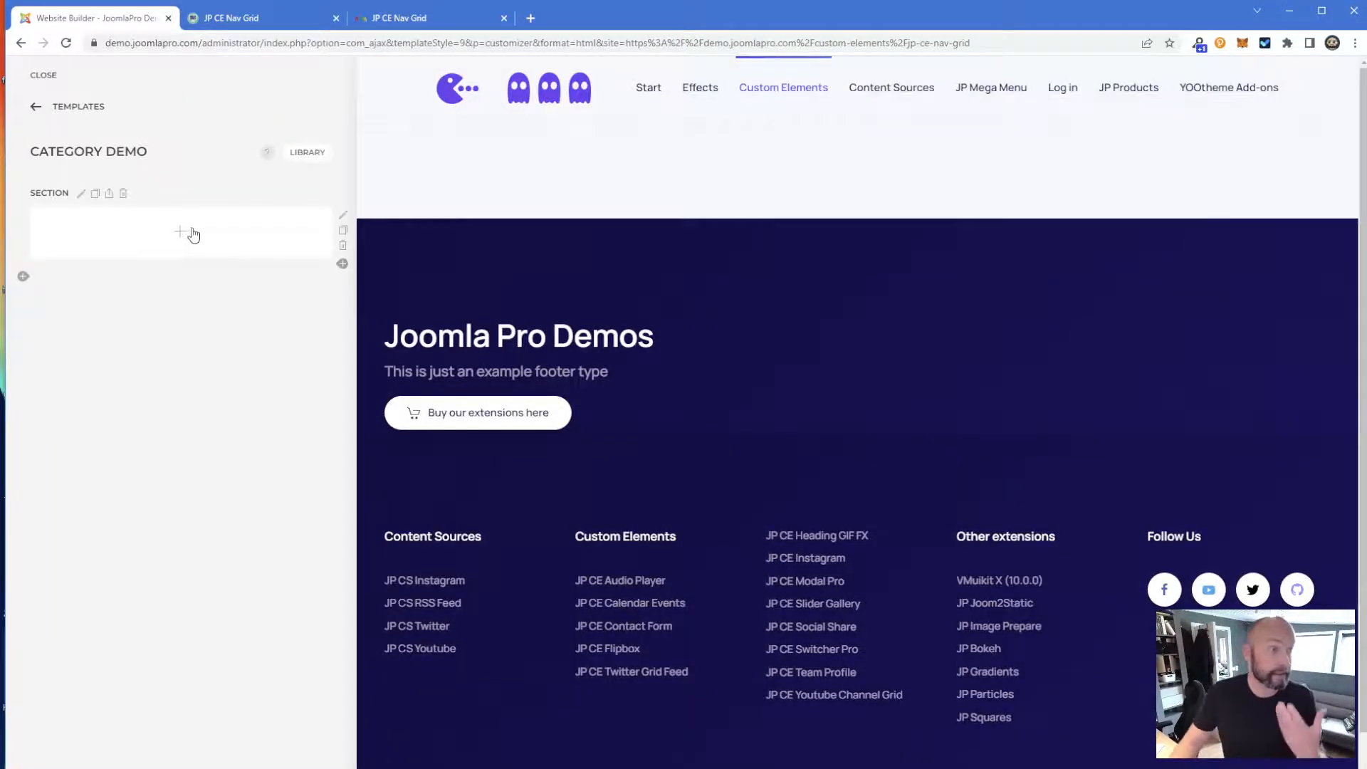
- Add a JP CE Nav Grid element from the Joomla Pro group to the template's empty row
left_click(193, 235)
scroll(489, 366, "down", 6)
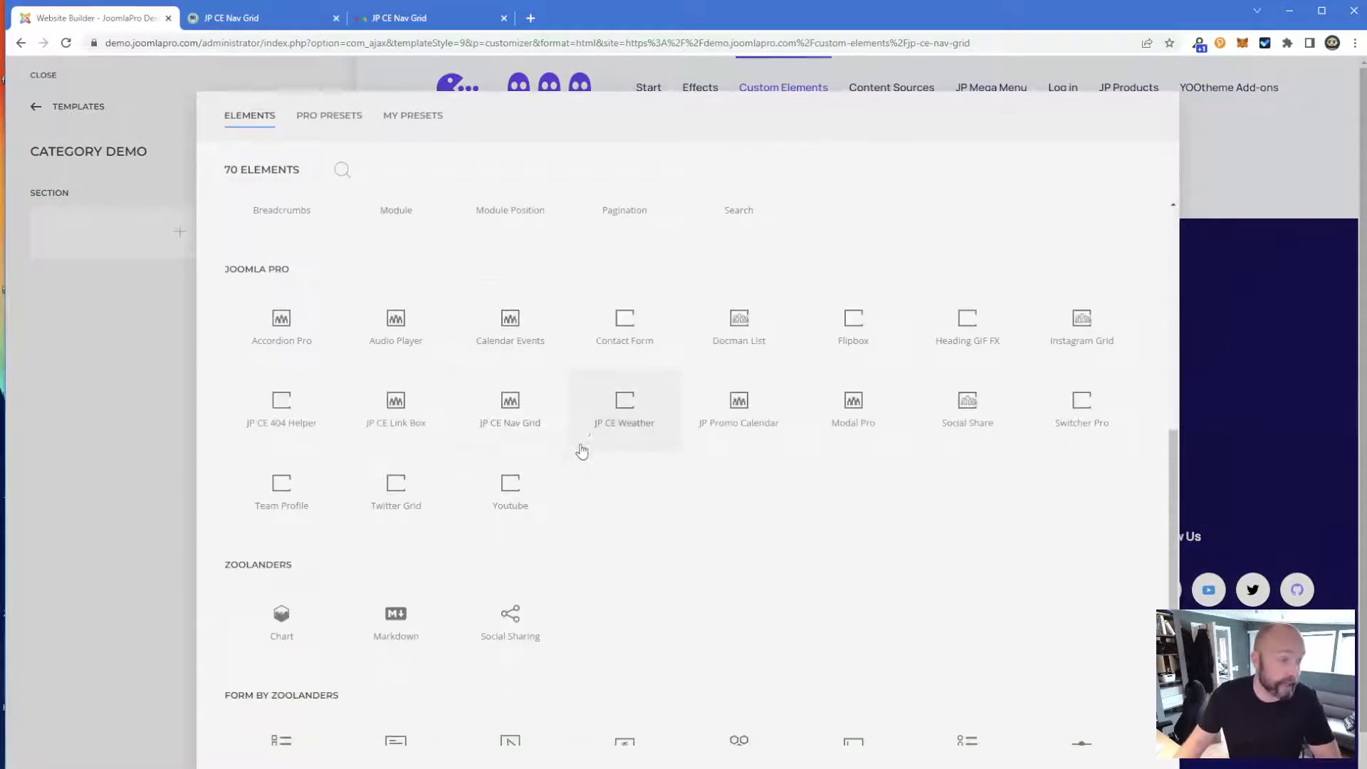
left_click(528, 420)
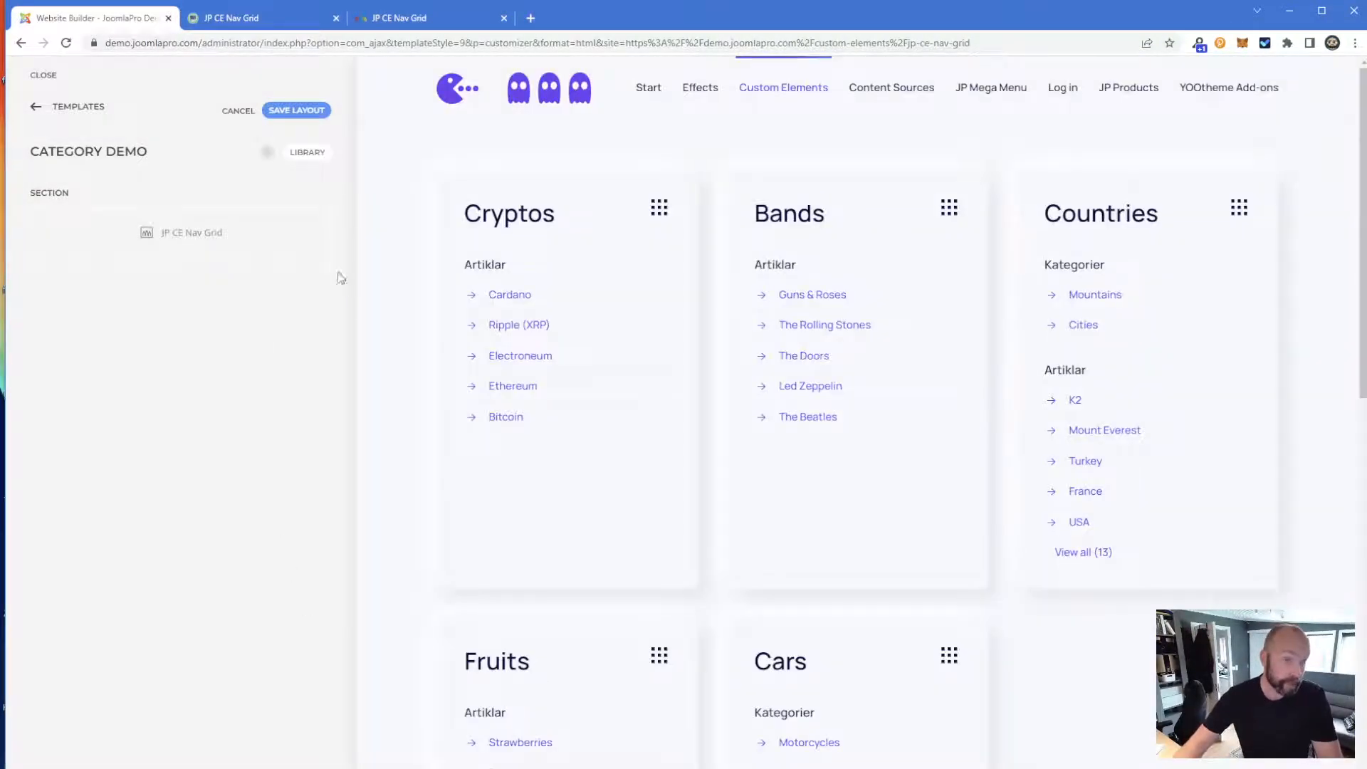
- Open the new JP CE Nav Grid element's settings and change the subcategory listing block's heading to "Categories"
left_click(251, 242)
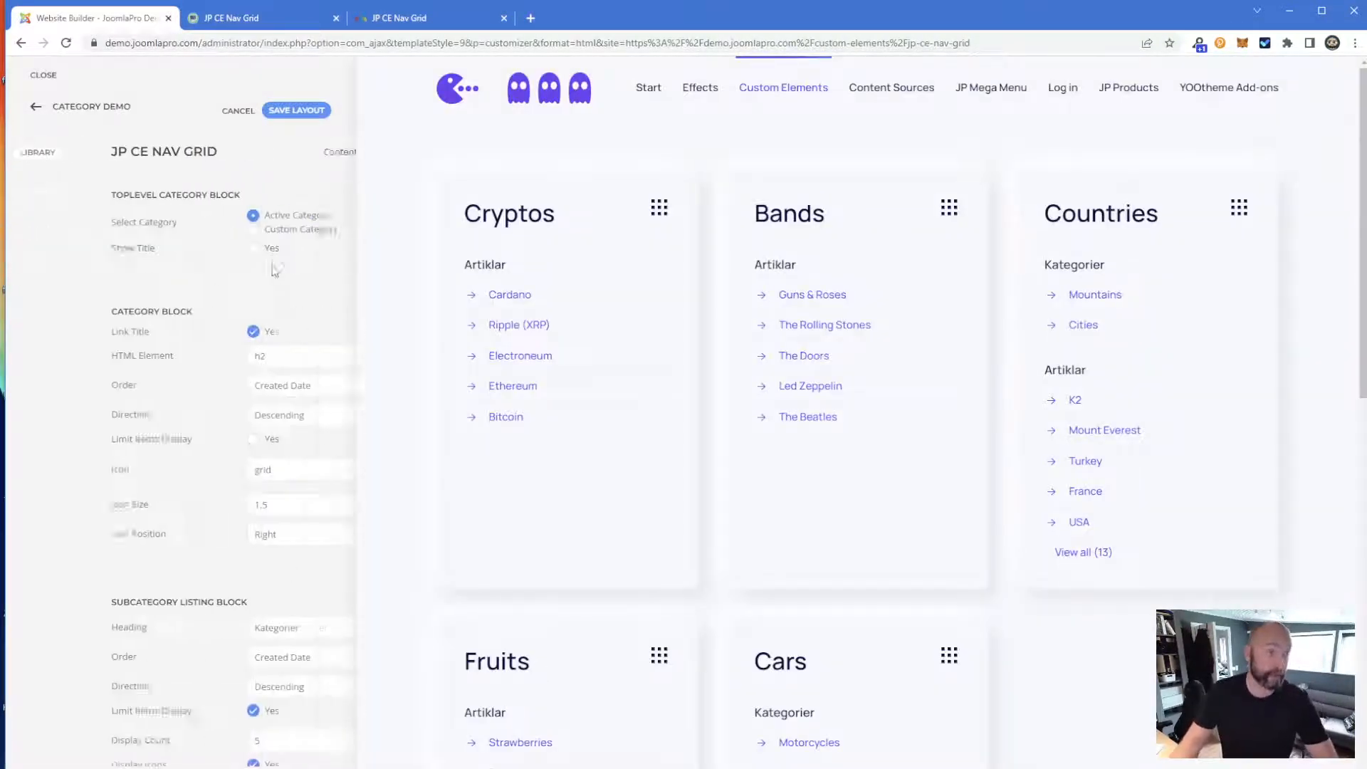
scroll(292, 313, "down", 5)
scroll(280, 375, "up", 3)
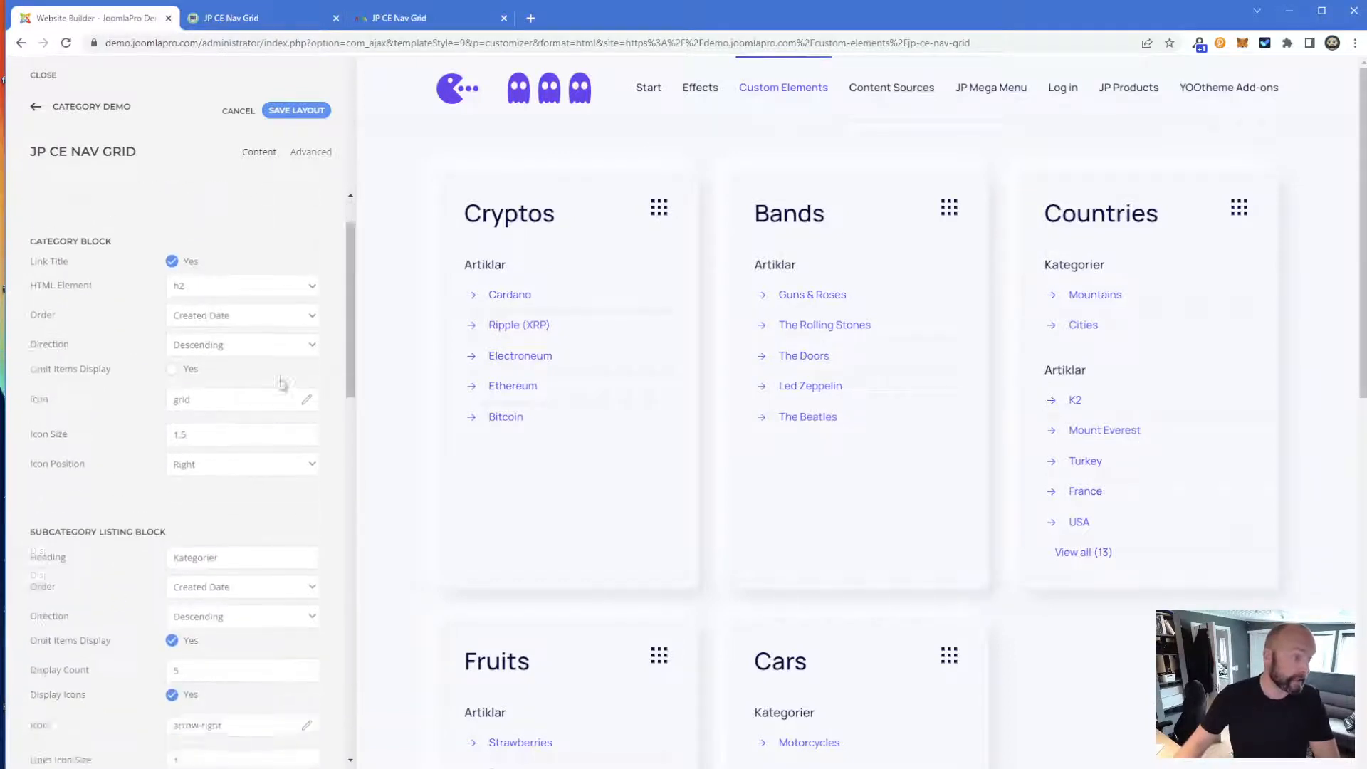
left_click(89, 404)
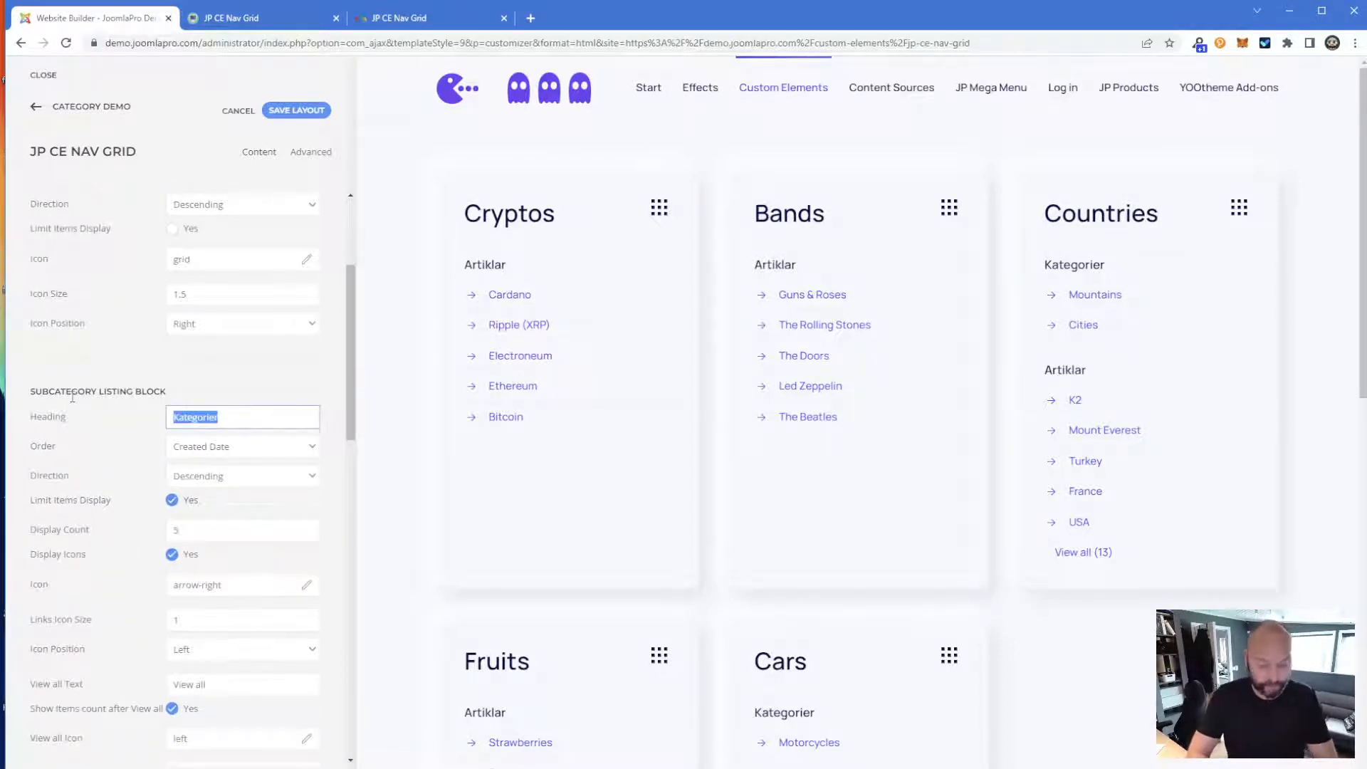
type("Categori")
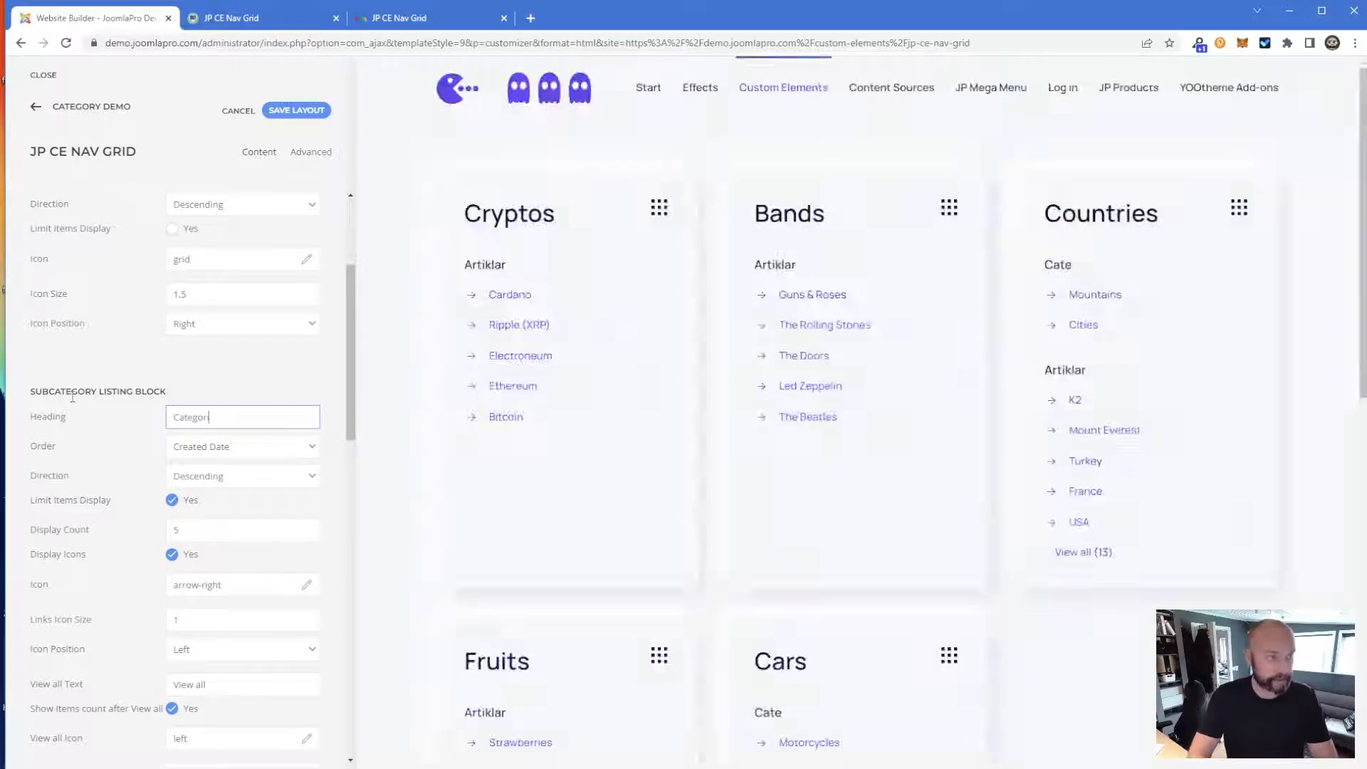
type("s")
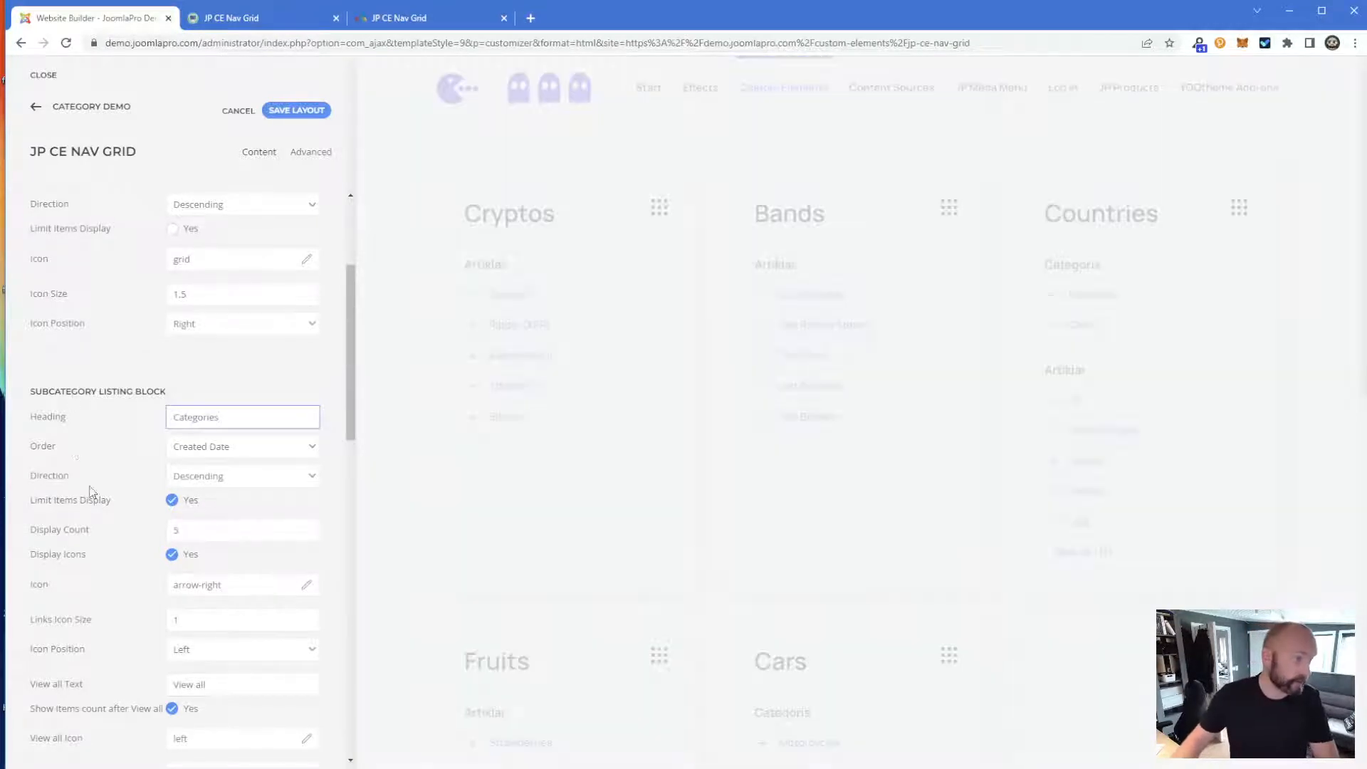
- Change the article listing block's heading to "Articles"
scroll(91, 489, "down", 6)
left_click_drag(210, 475, 157, 472)
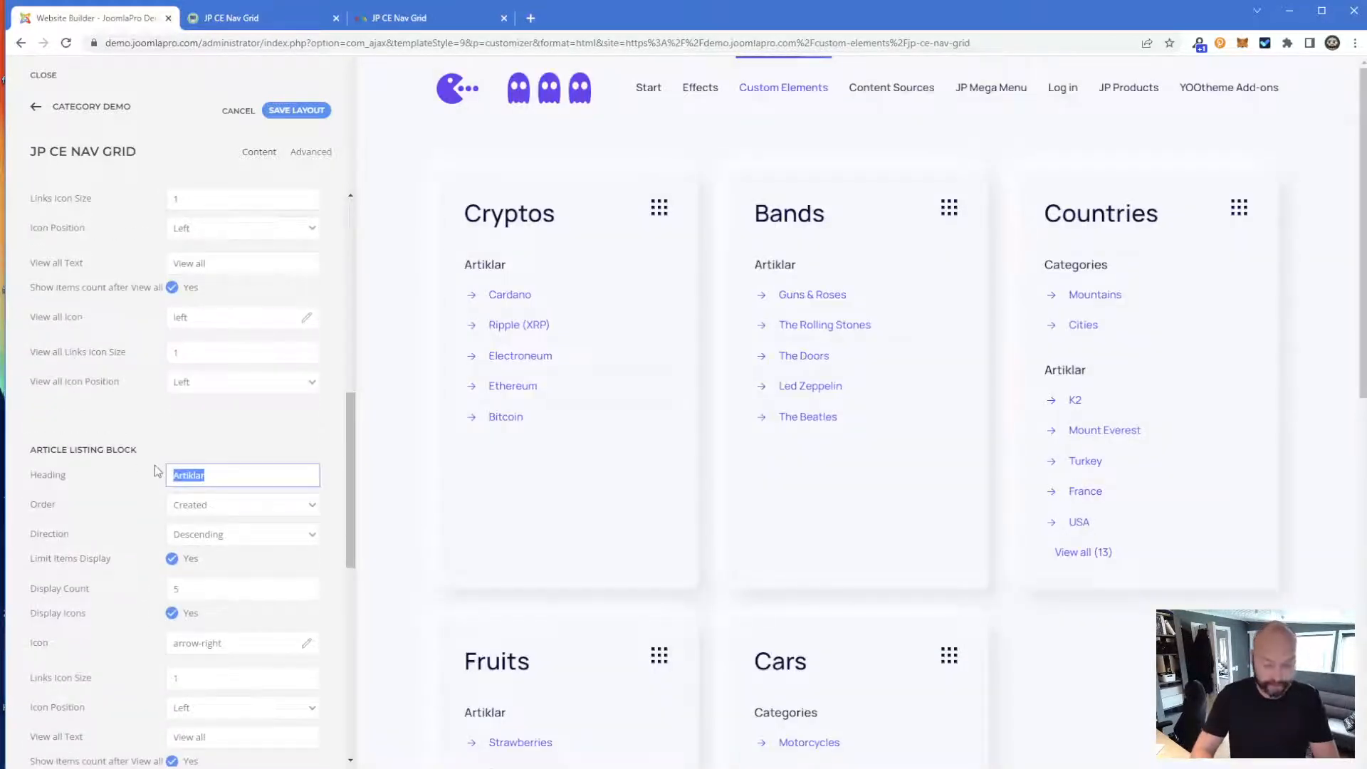
type("Articles")
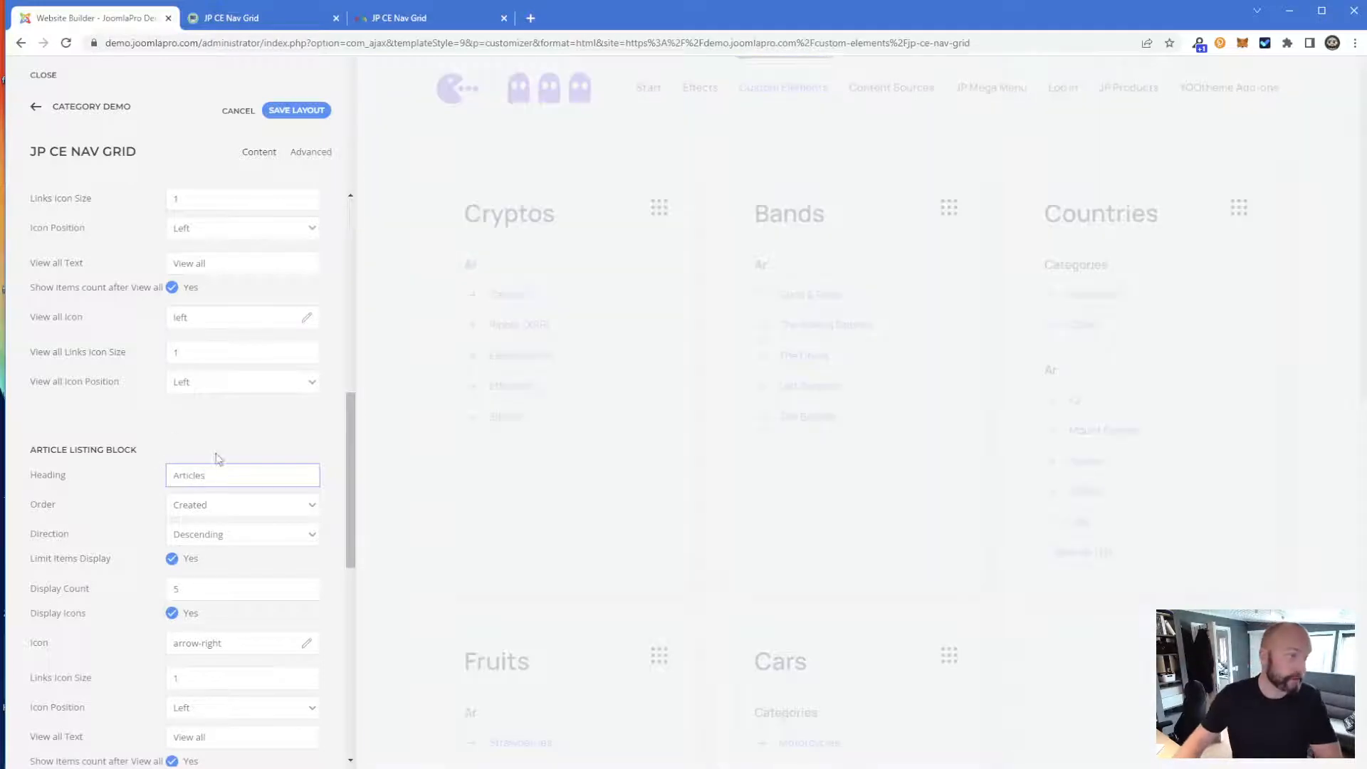
- Enable the title display for the top-level category block and save the layout
scroll(105, 472, "up", 5)
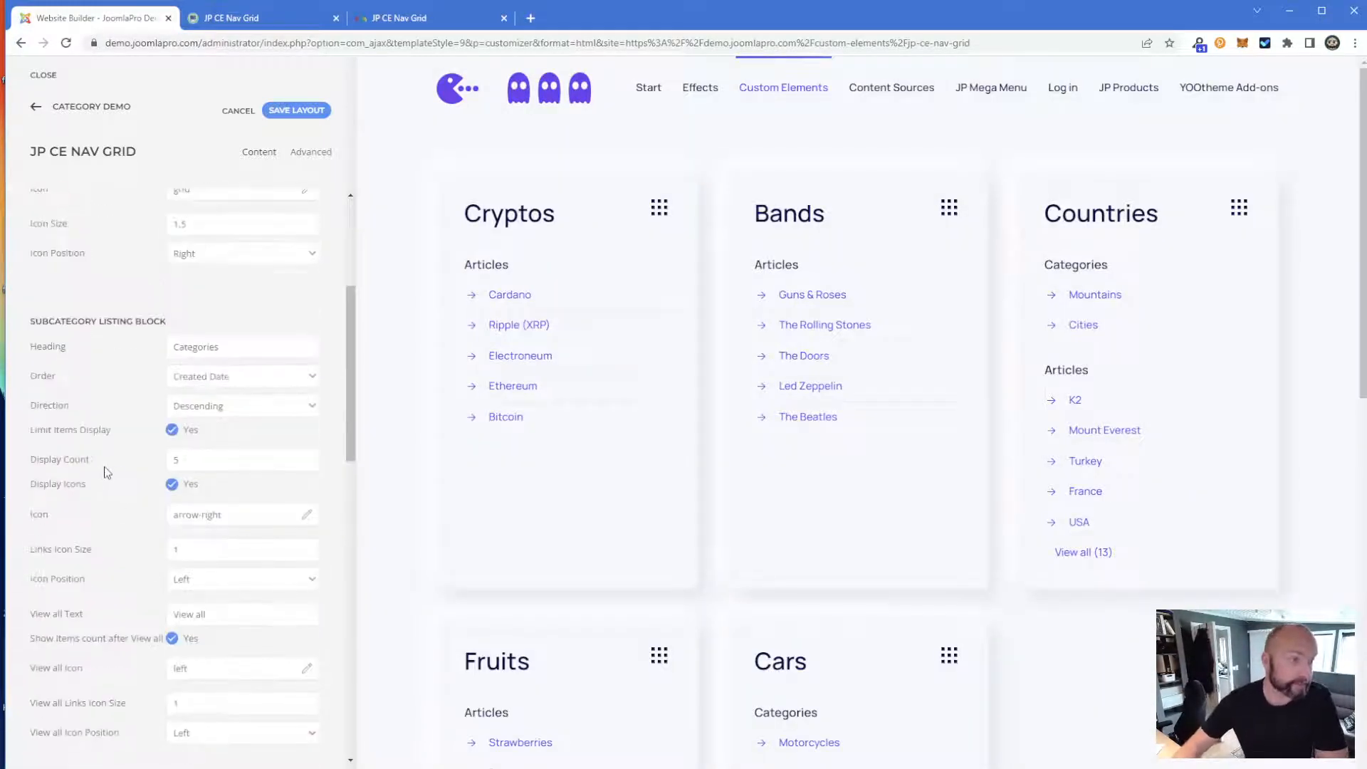
scroll(105, 472, "up", 4)
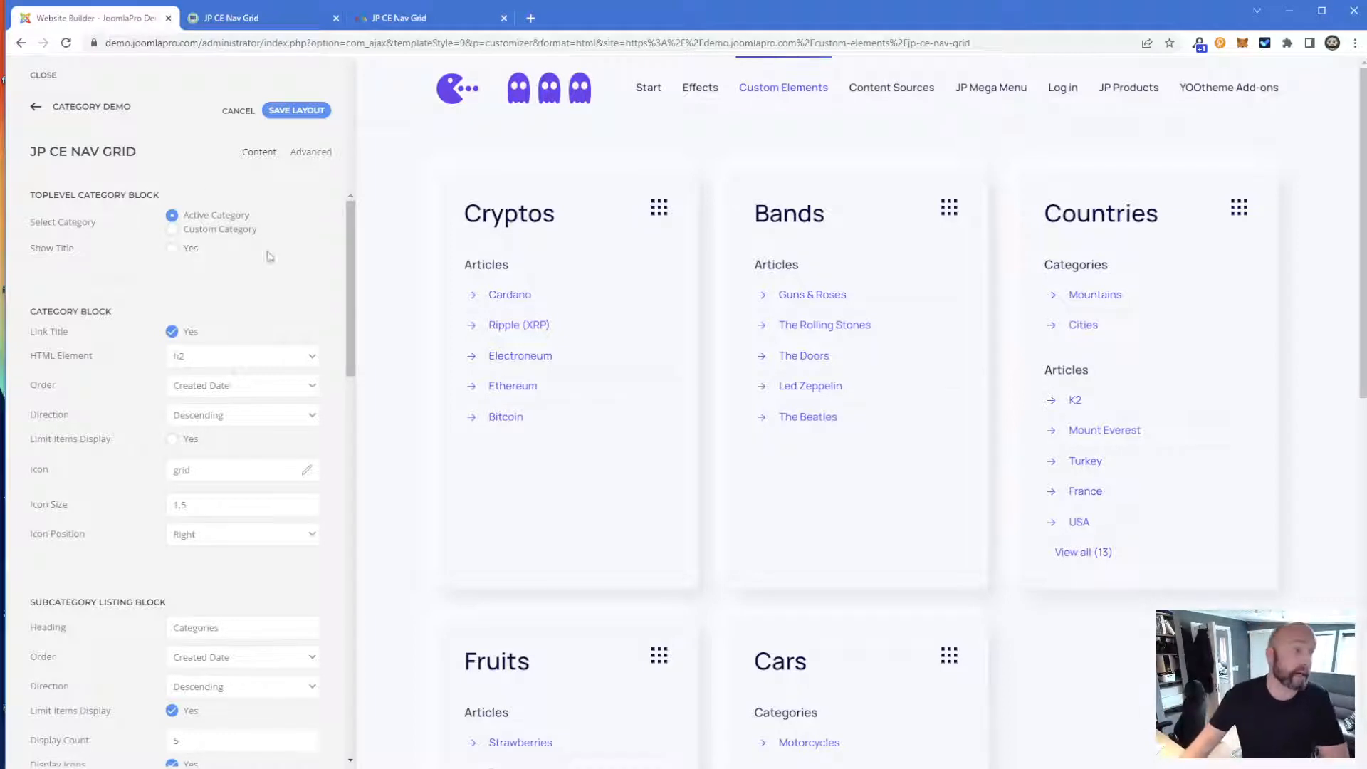
left_click(173, 249)
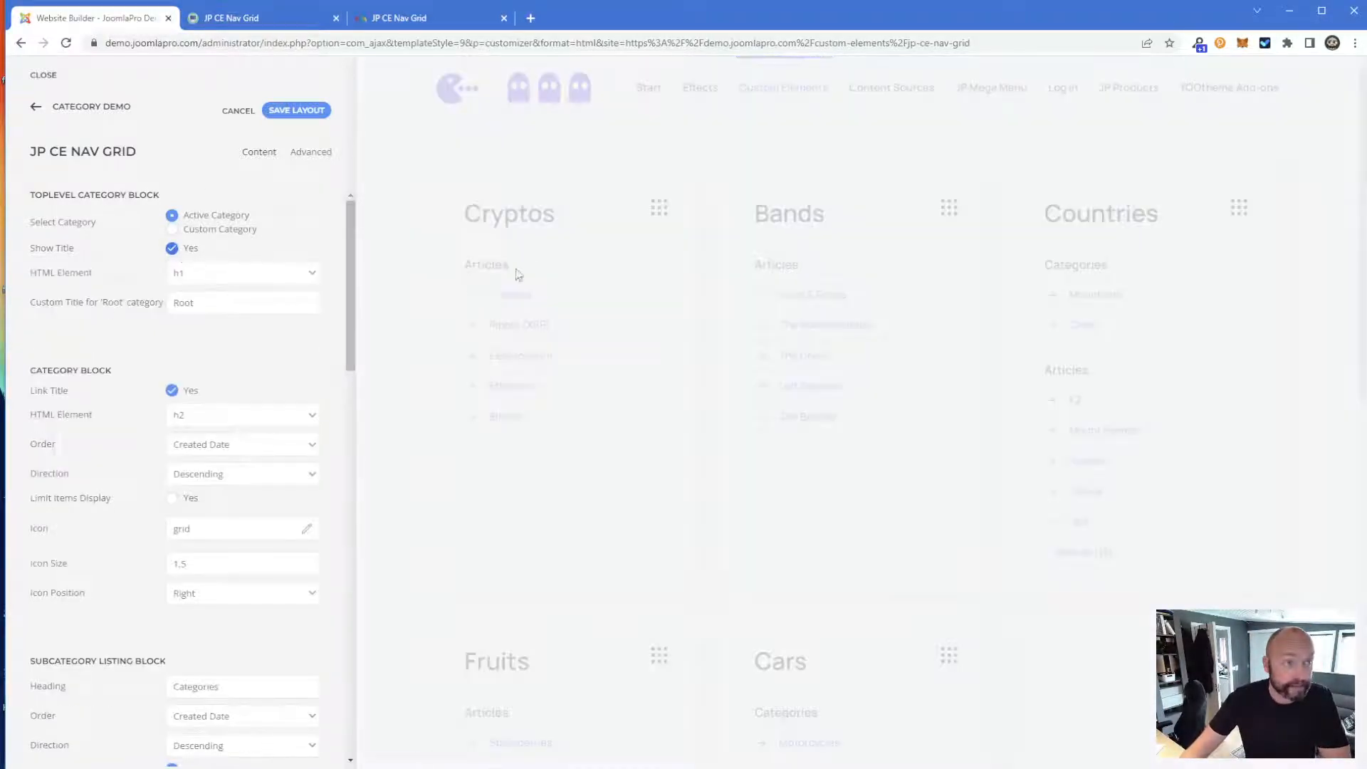
left_click_drag(673, 191, 425, 183)
left_click(453, 178)
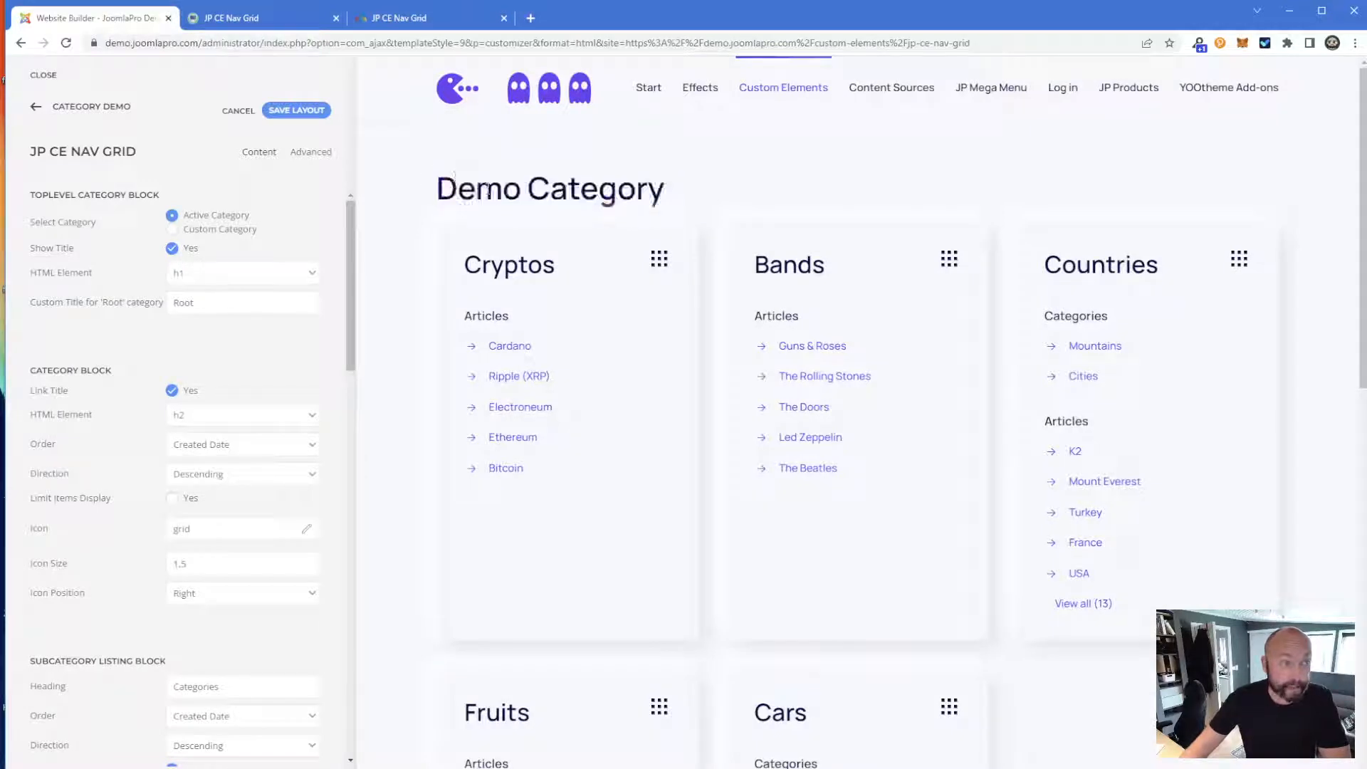
left_click(321, 113)
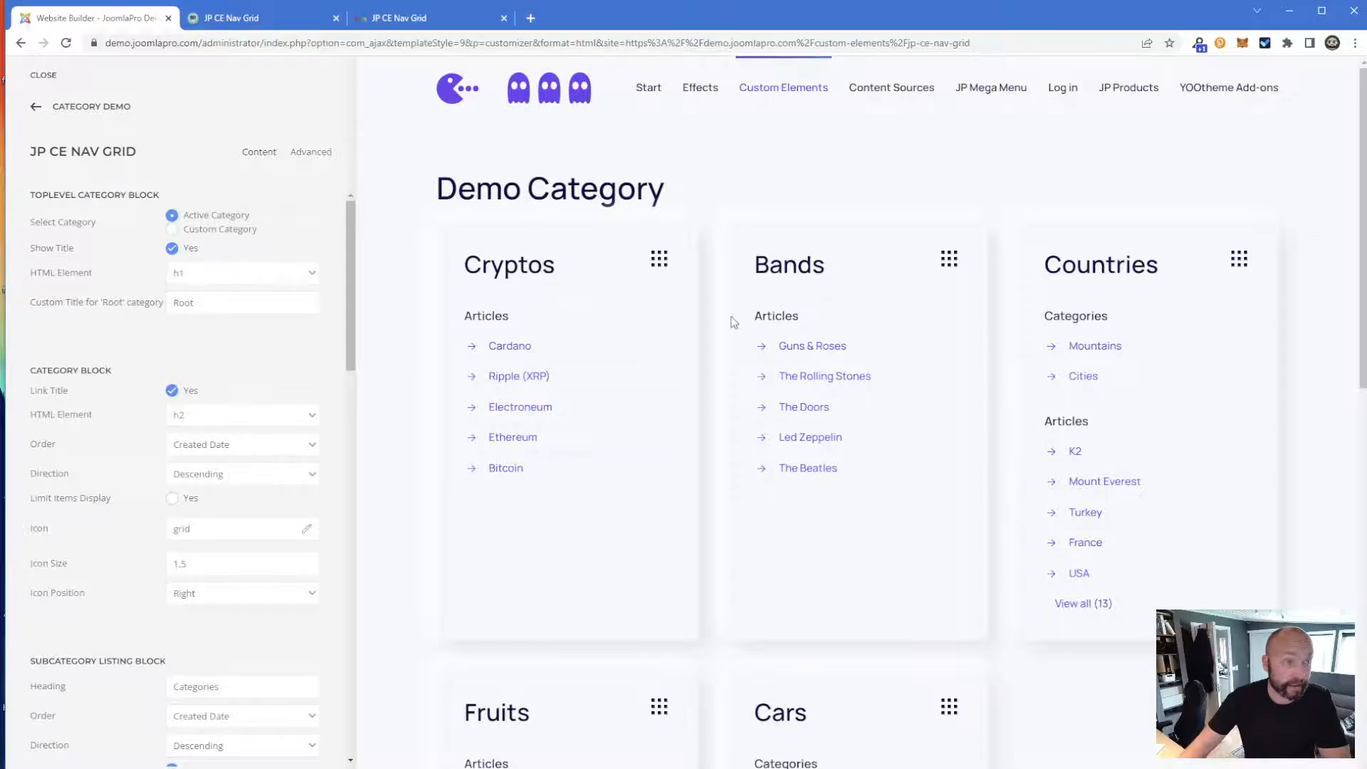
- Open the Cryptos category in the preview and add a Breadcrumbs element below JP CE Nav Grid in the Category Demo template
left_click(669, 309)
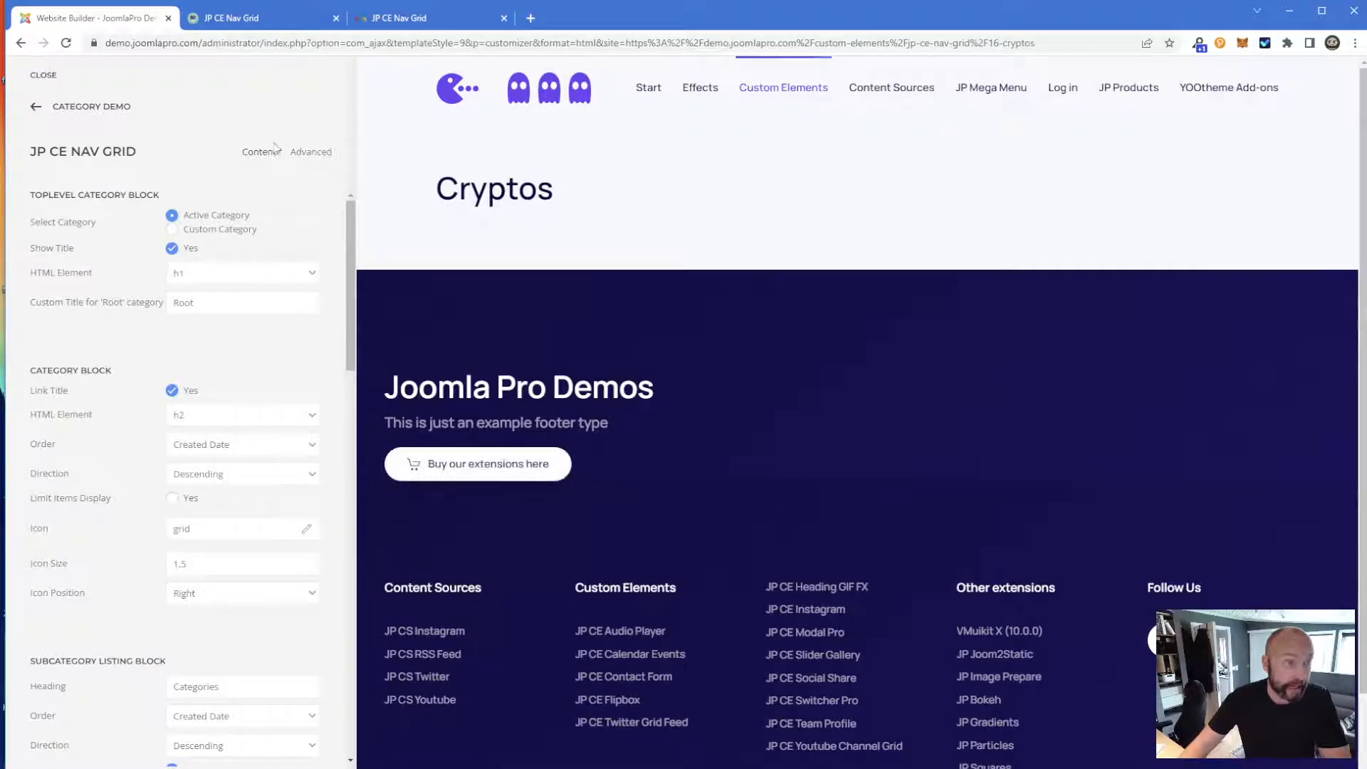
left_click(92, 106)
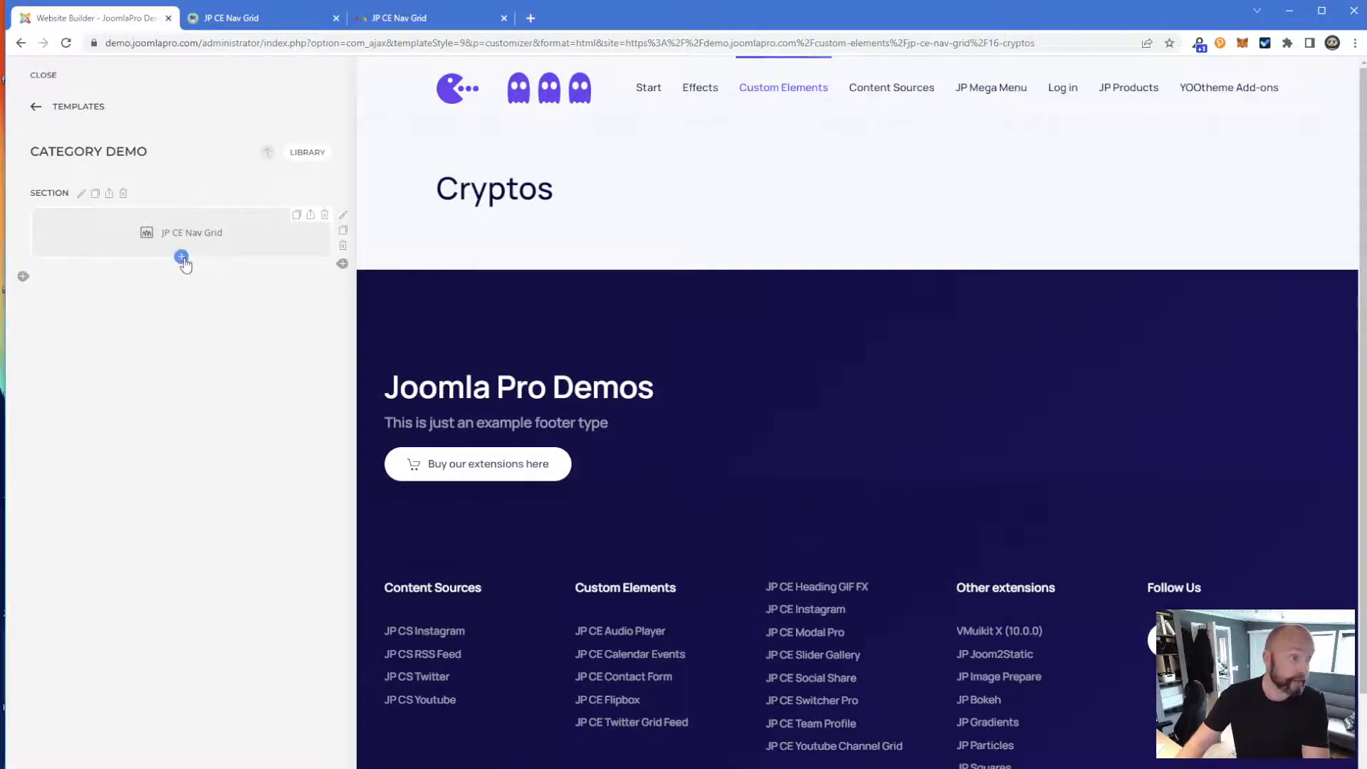
left_click(183, 262)
scroll(442, 598, "down", 10)
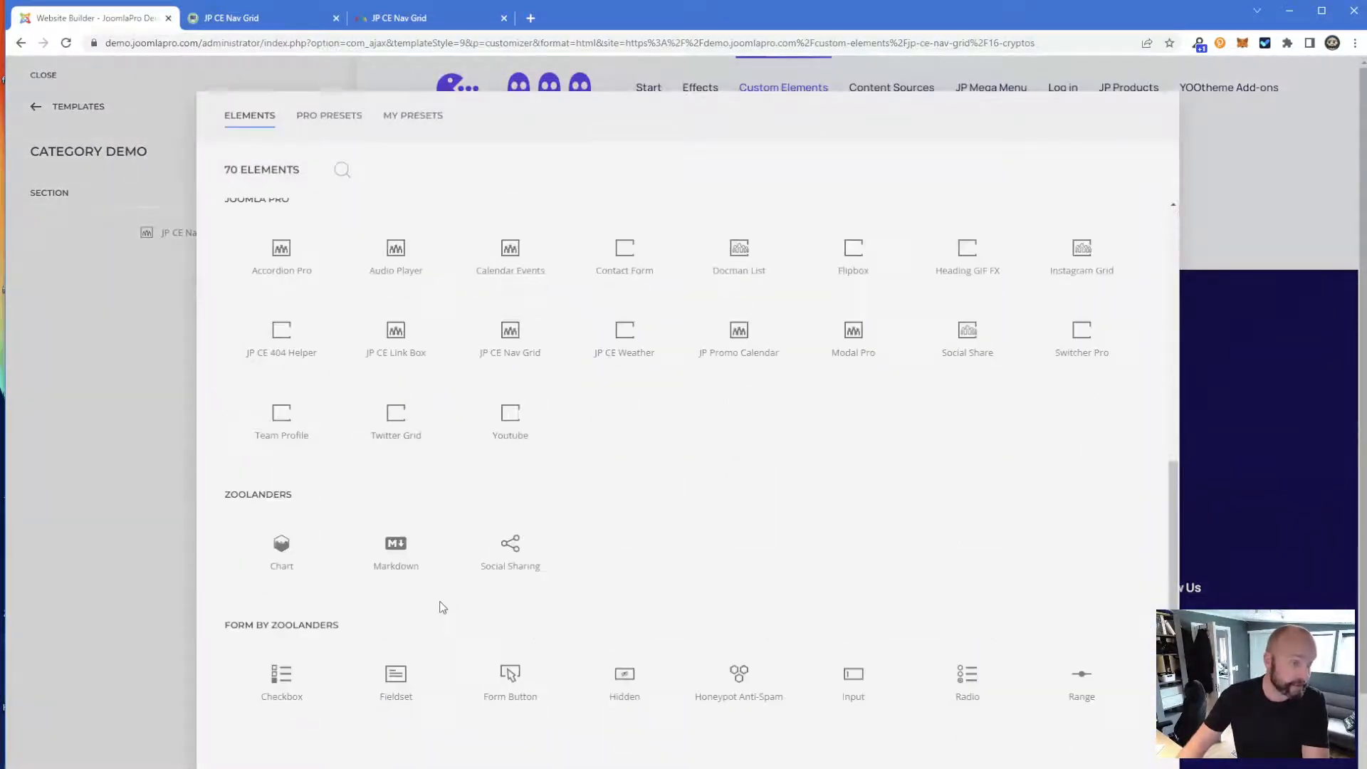
scroll(460, 466, "up", 10)
scroll(349, 493, "down", 5)
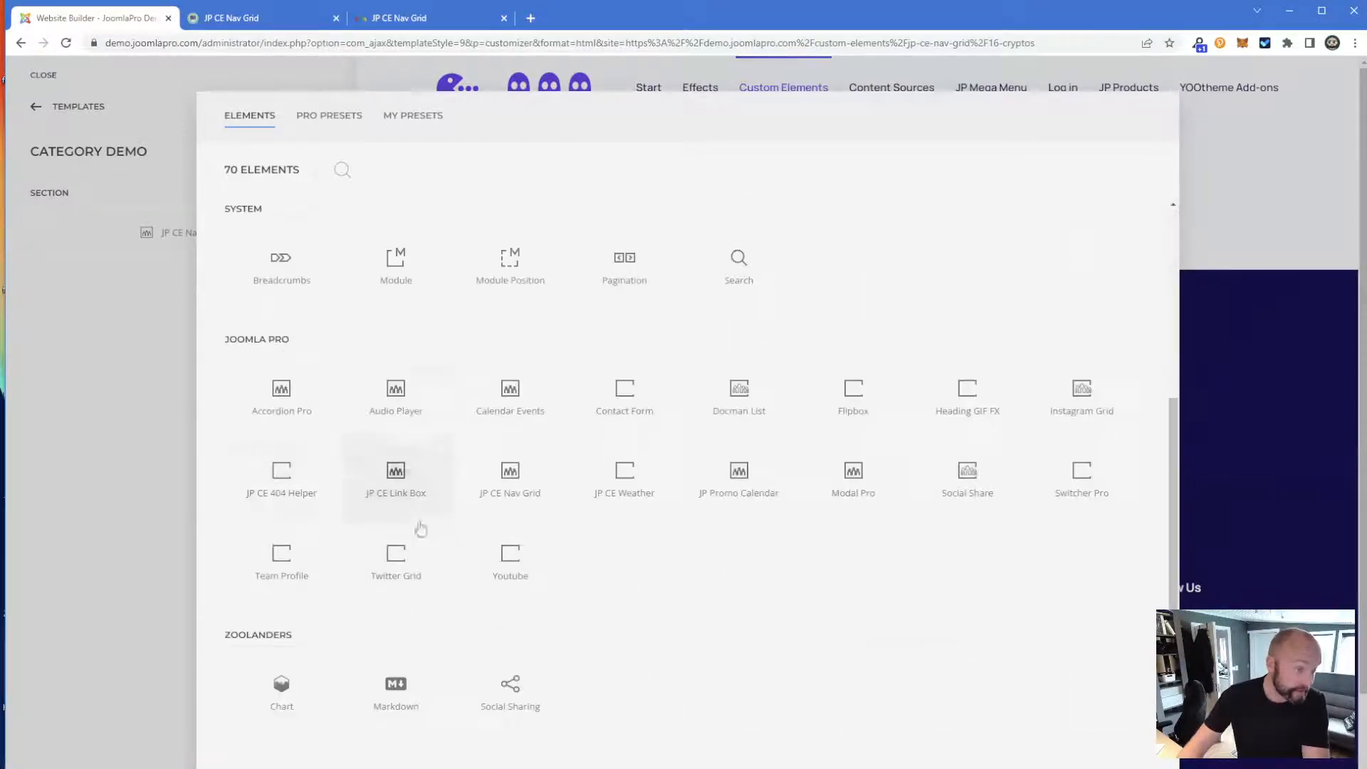
scroll(320, 428, "up", 5)
left_click(292, 681)
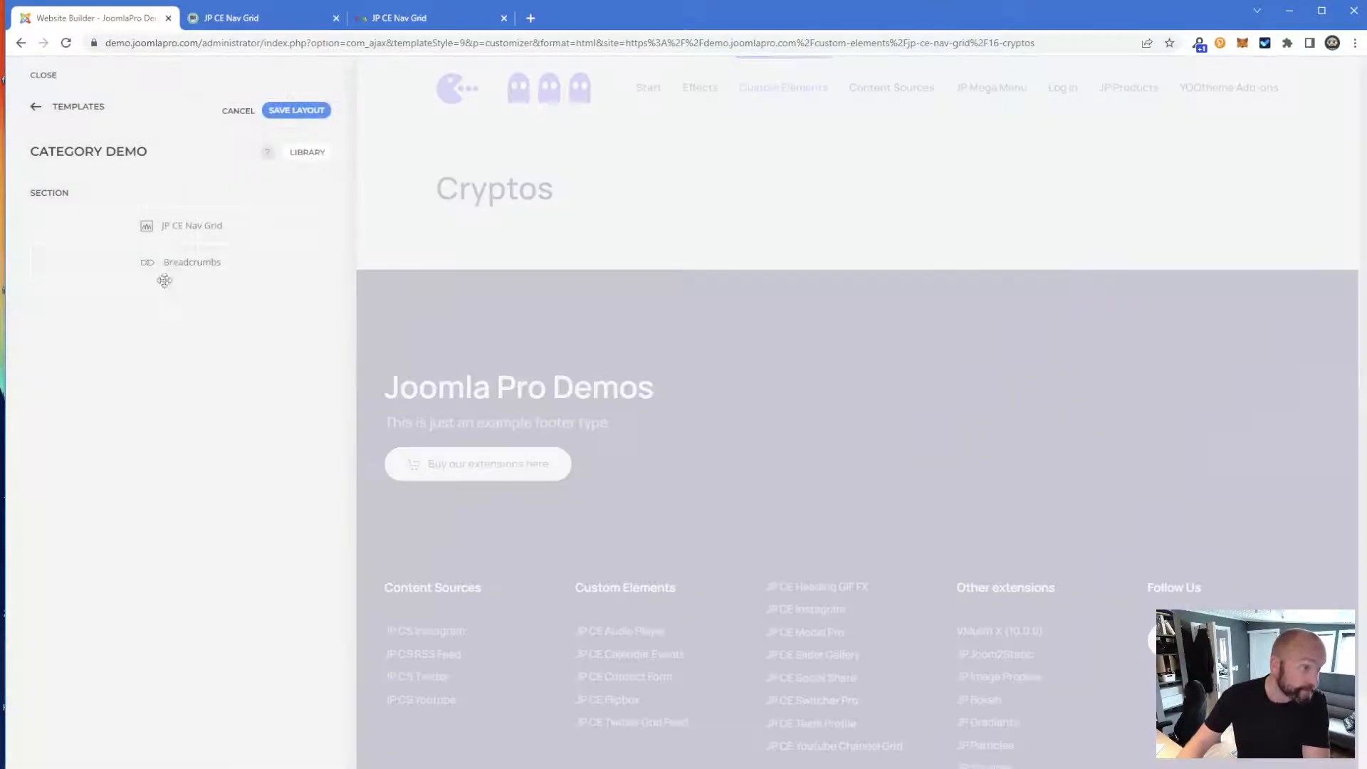
- Move Breadcrumbs above JP CE Nav Grid and place the grid element in a new row of its own
left_click_drag(137, 262, 135, 220)
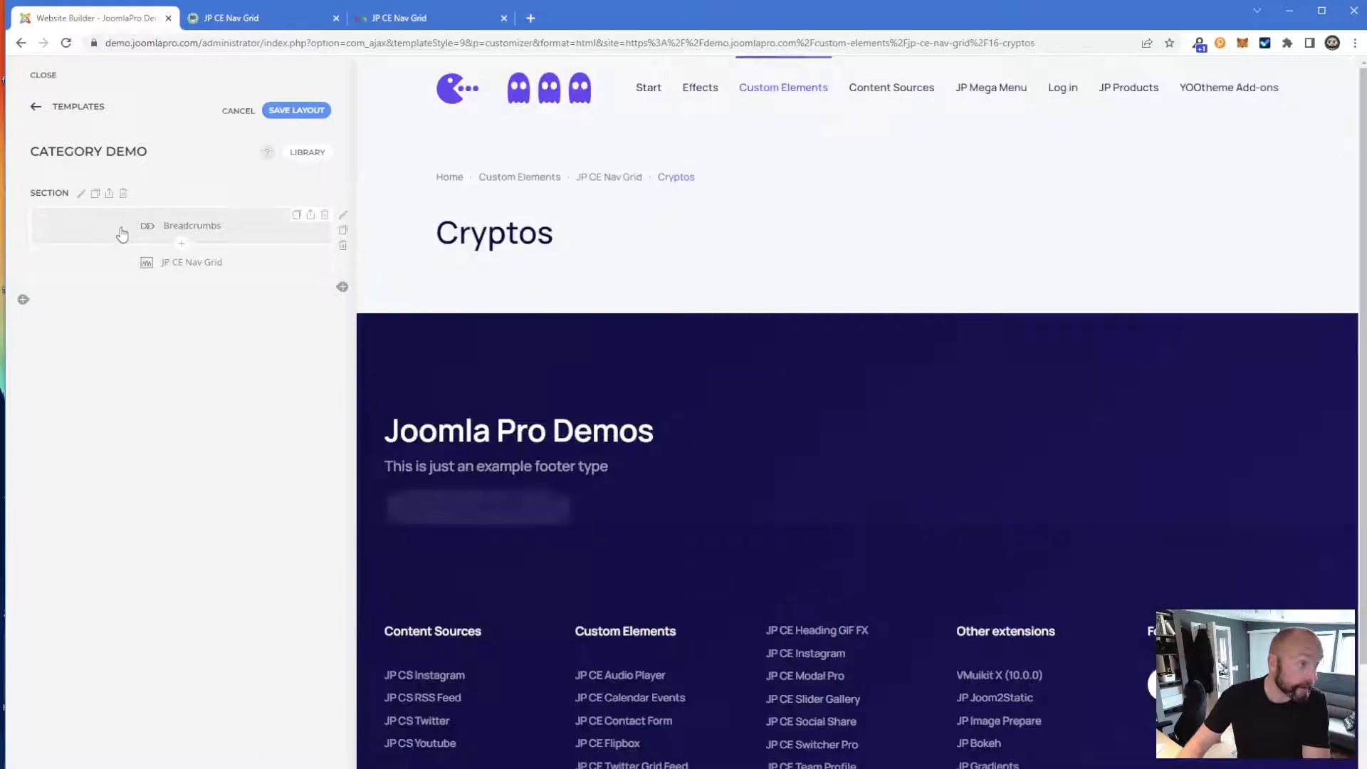
left_click(343, 287)
left_click_drag(250, 269, 252, 307)
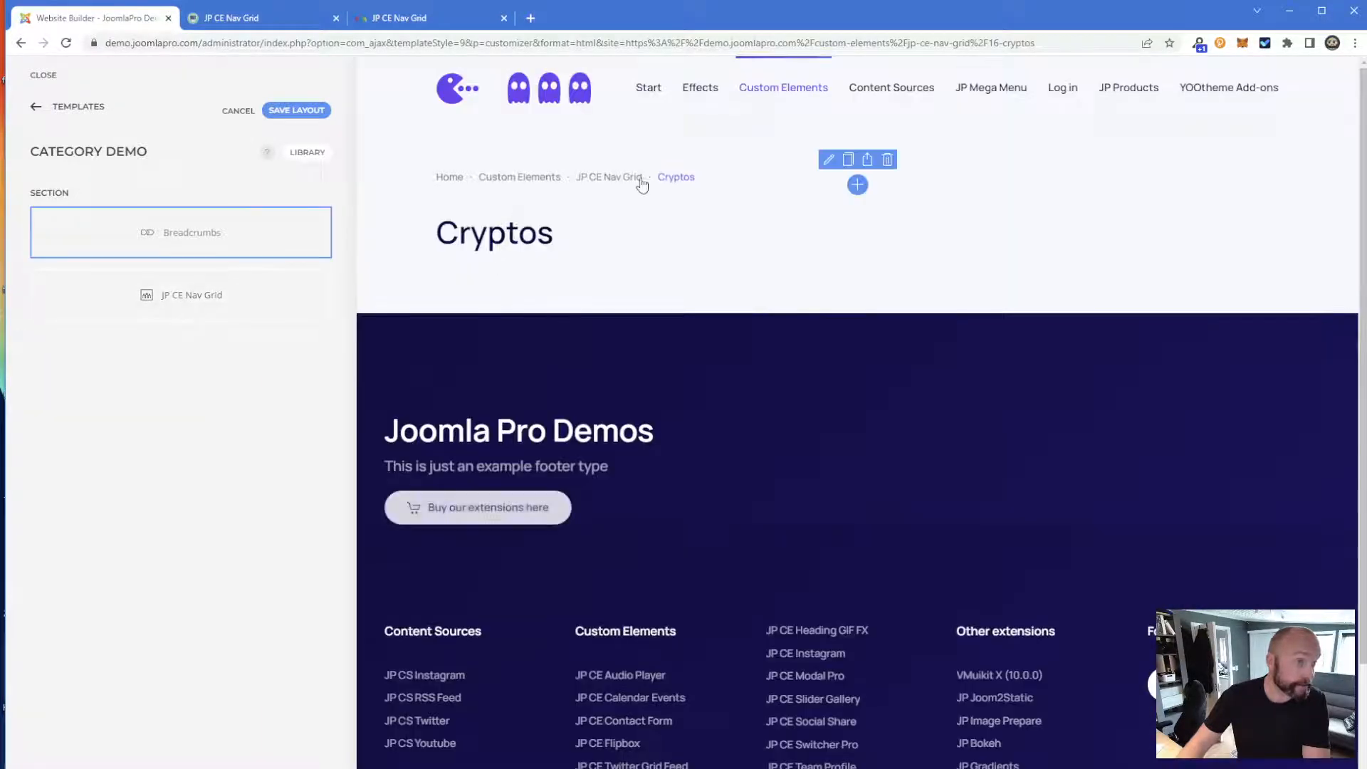
- Stay on the Cryptos page when asked about leaving and save the Category Demo layout
left_click(630, 180)
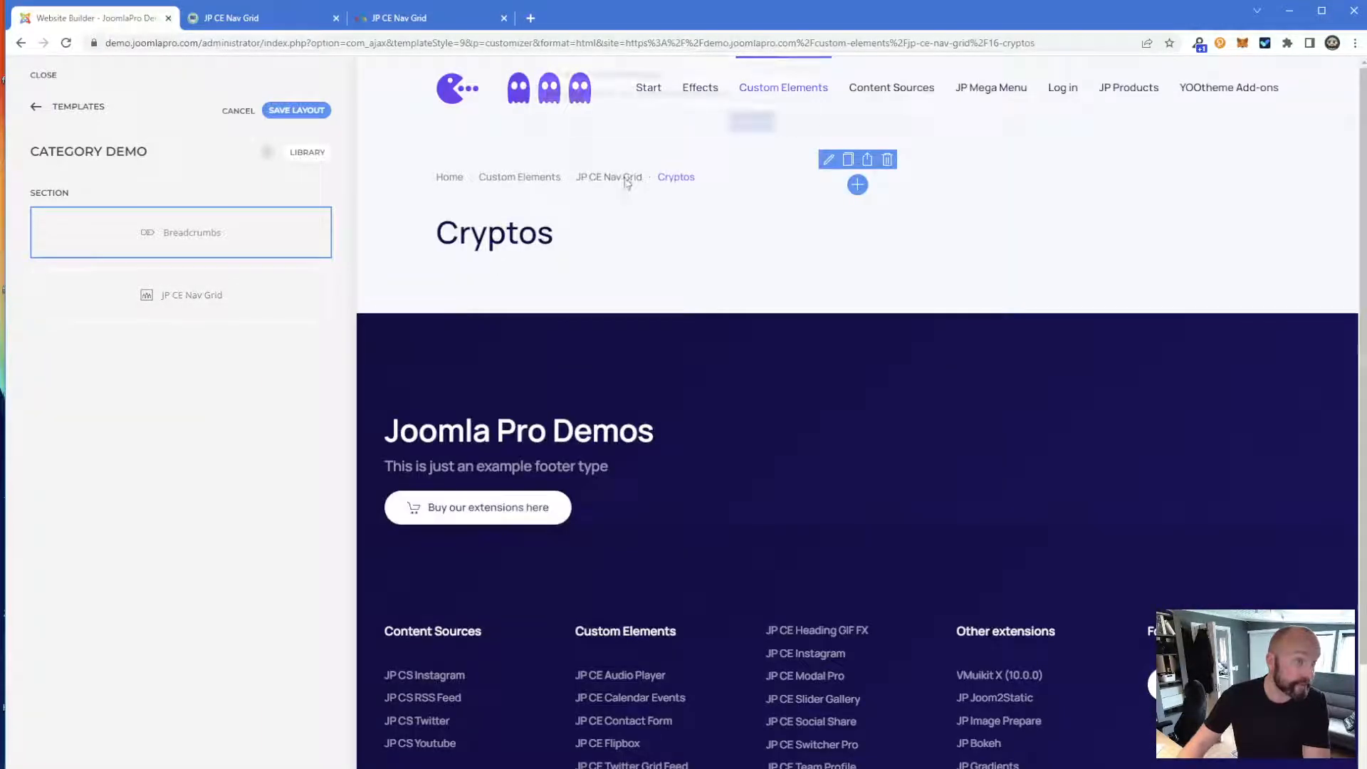
left_click(815, 127)
left_click(299, 110)
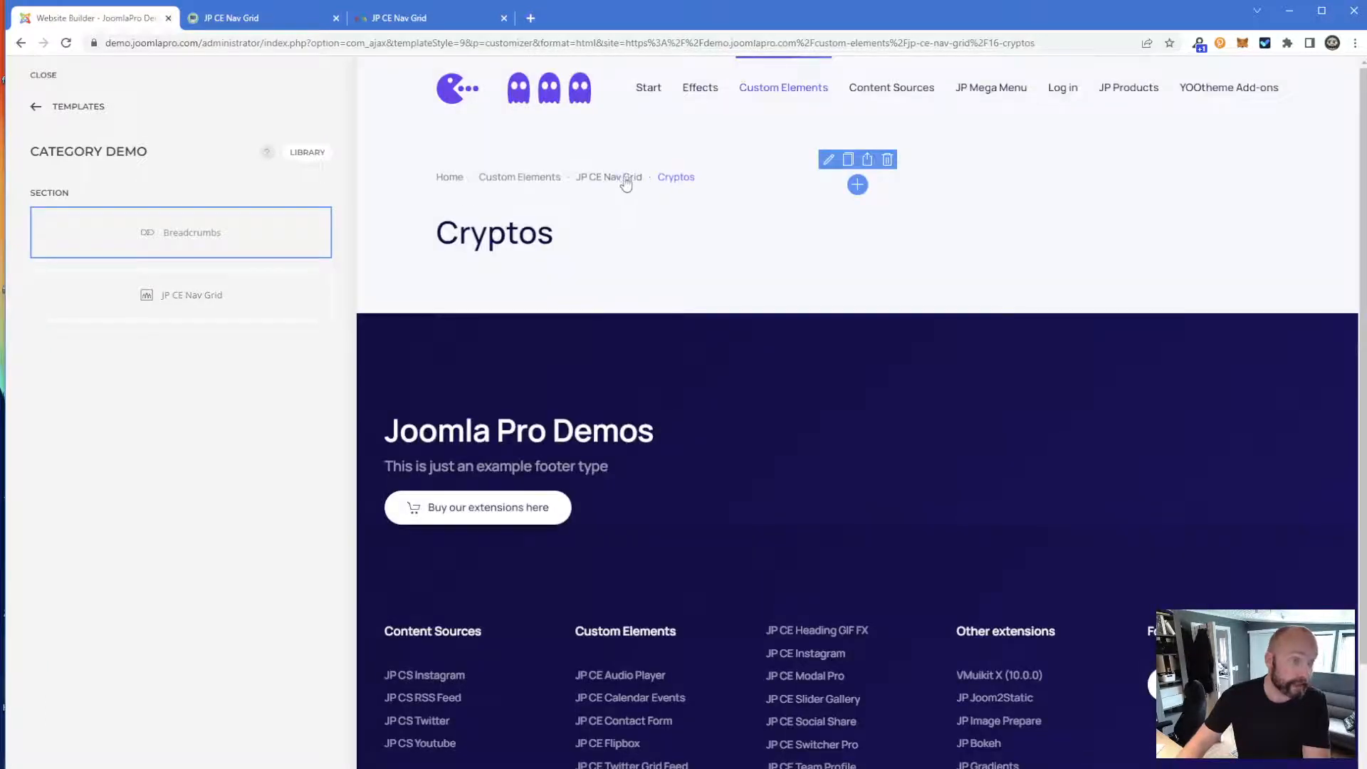
- Test moving between the Demo Category and Cryptos pages through the breadcrumbs, and review the JP CE Nav Grid settings
left_click(635, 180)
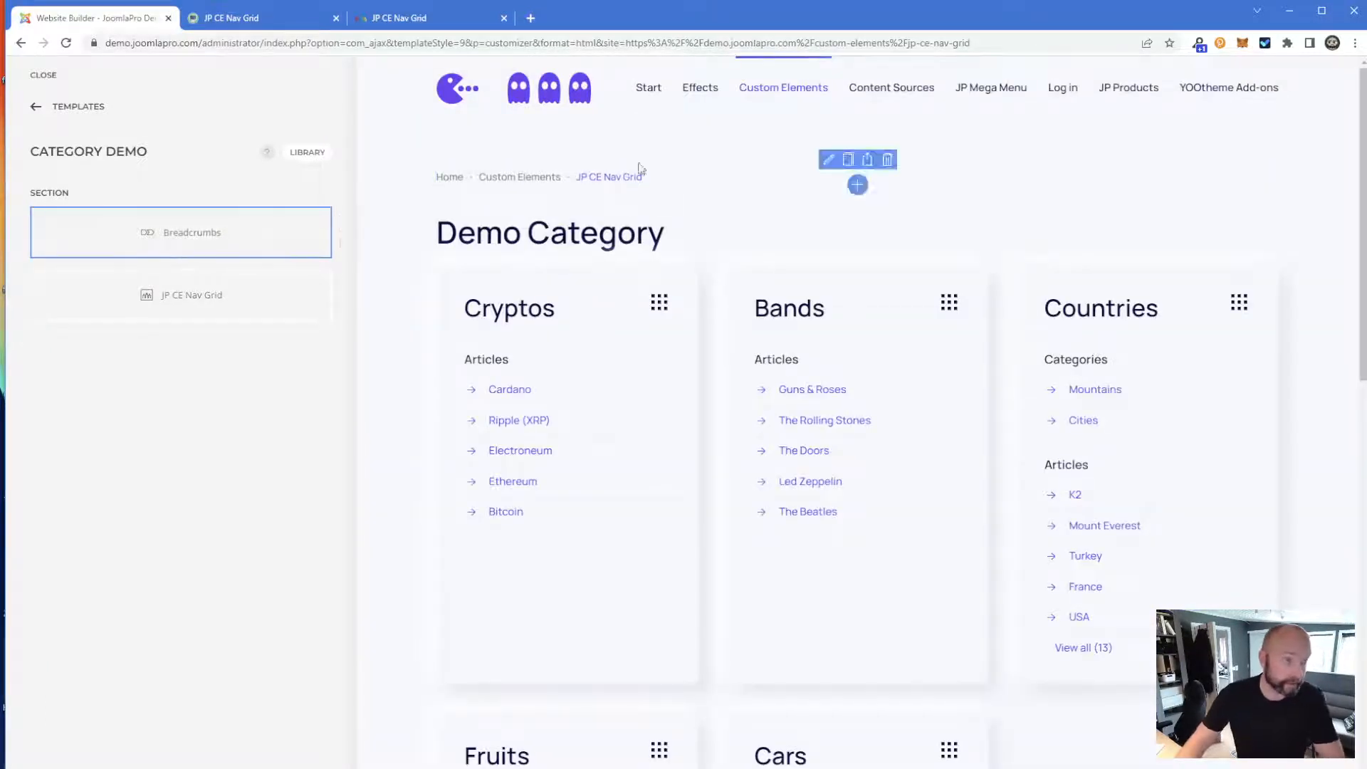
left_click(195, 311)
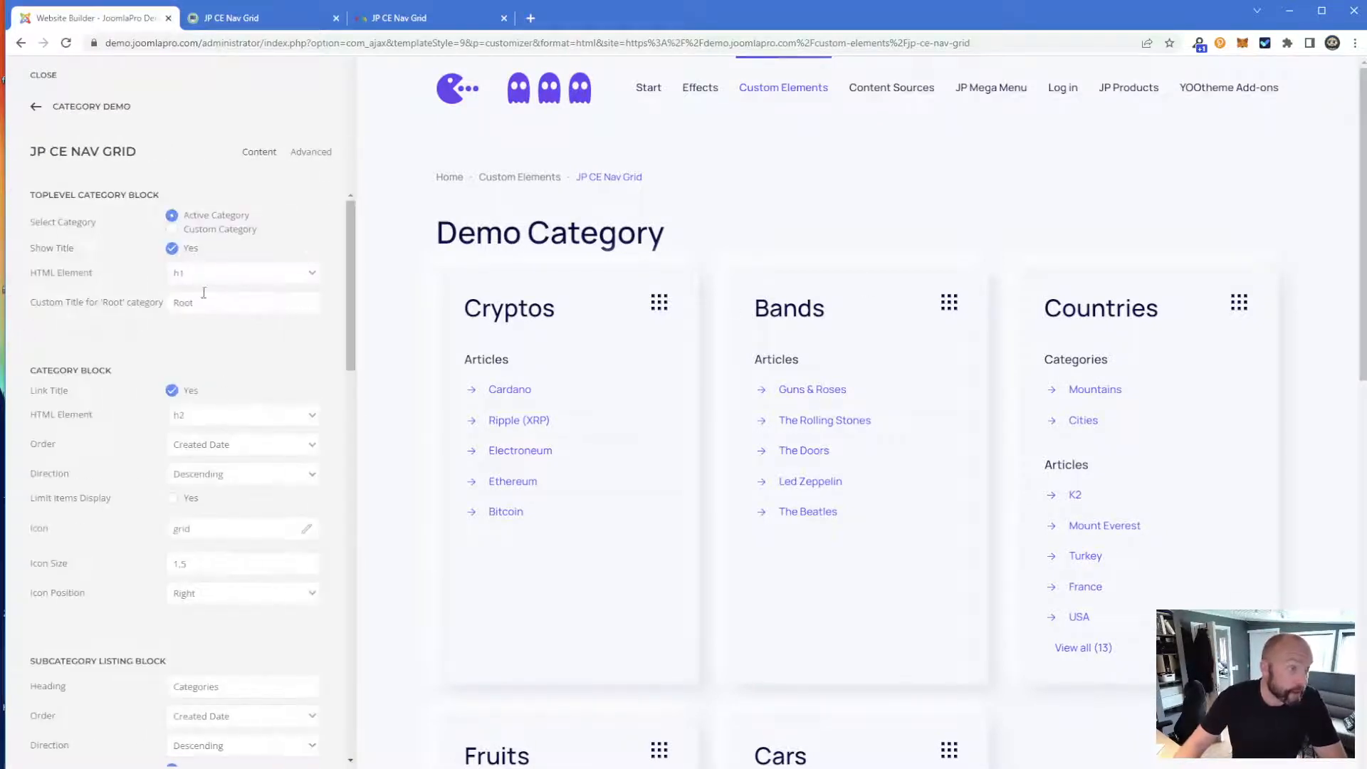
left_click_drag(692, 241, 458, 249)
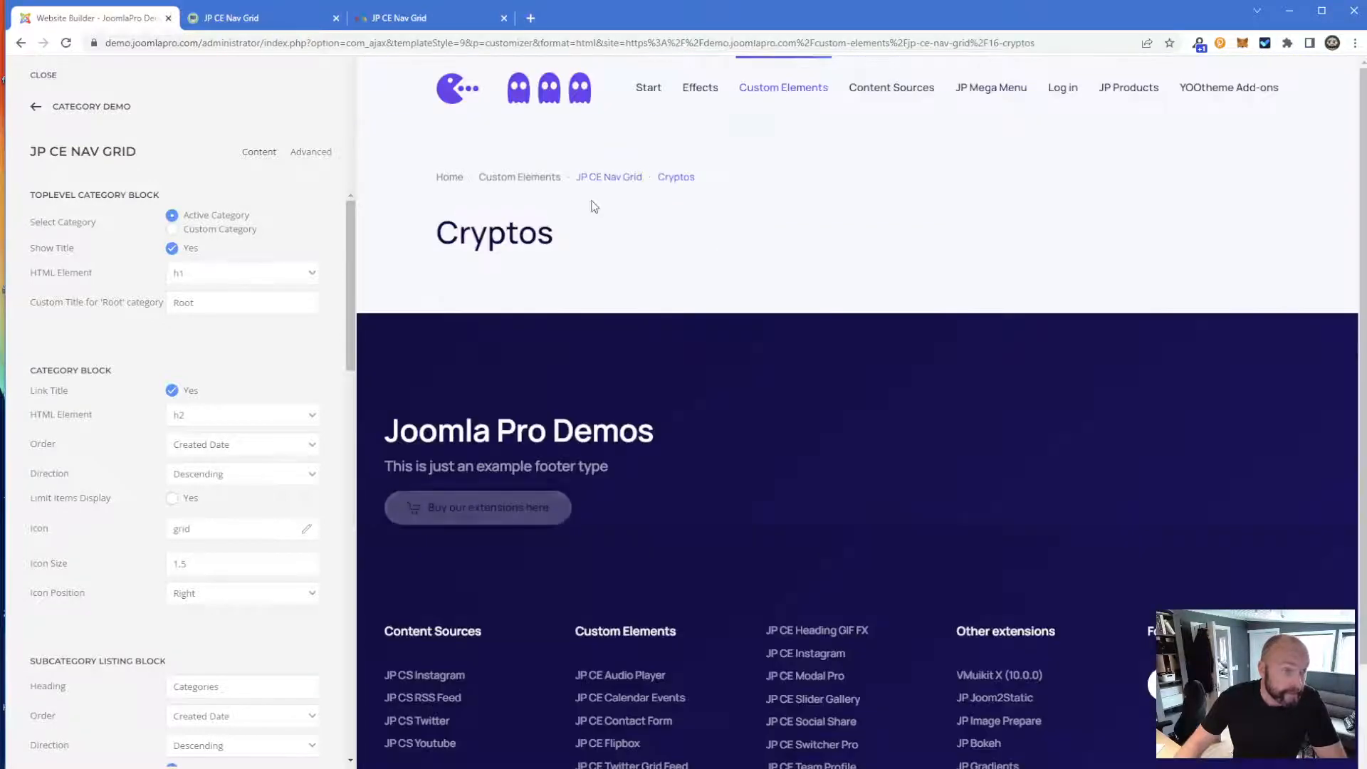
left_click(623, 179)
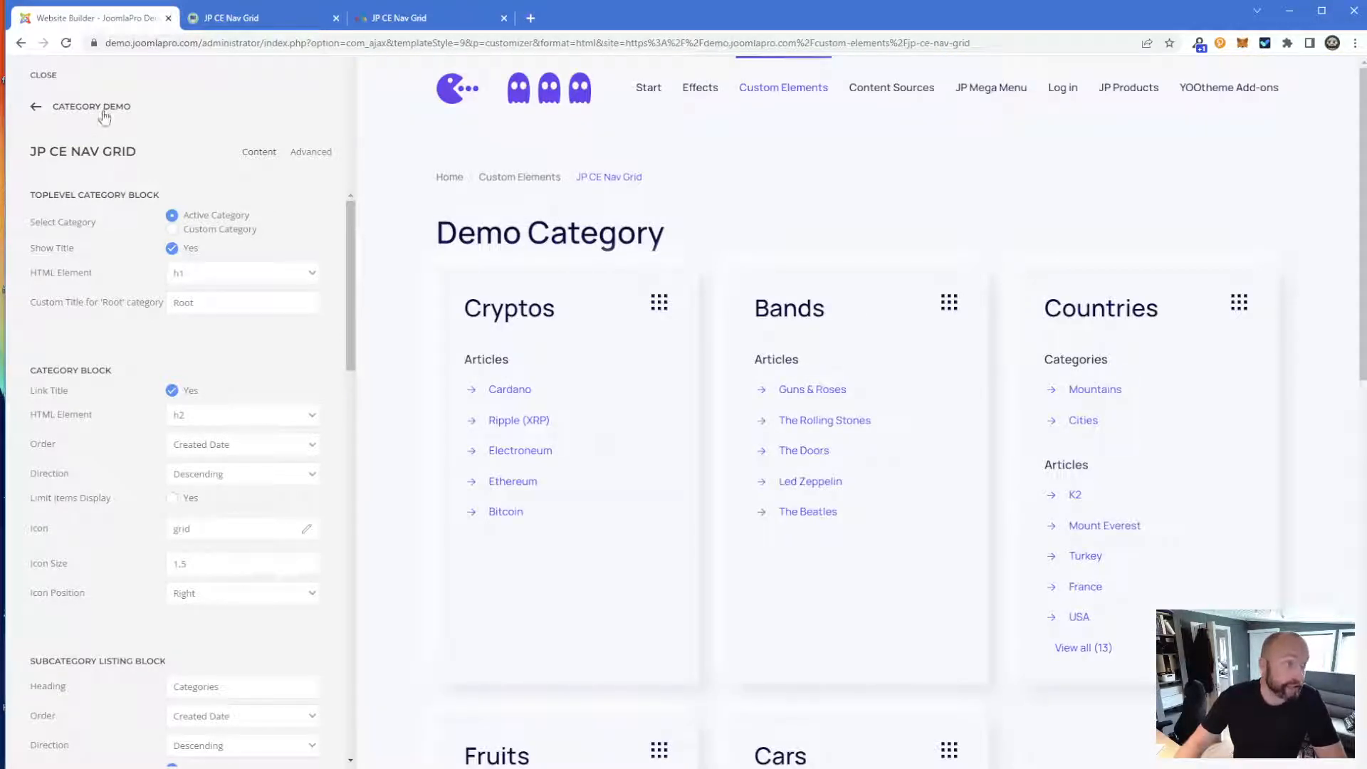
left_click(104, 109)
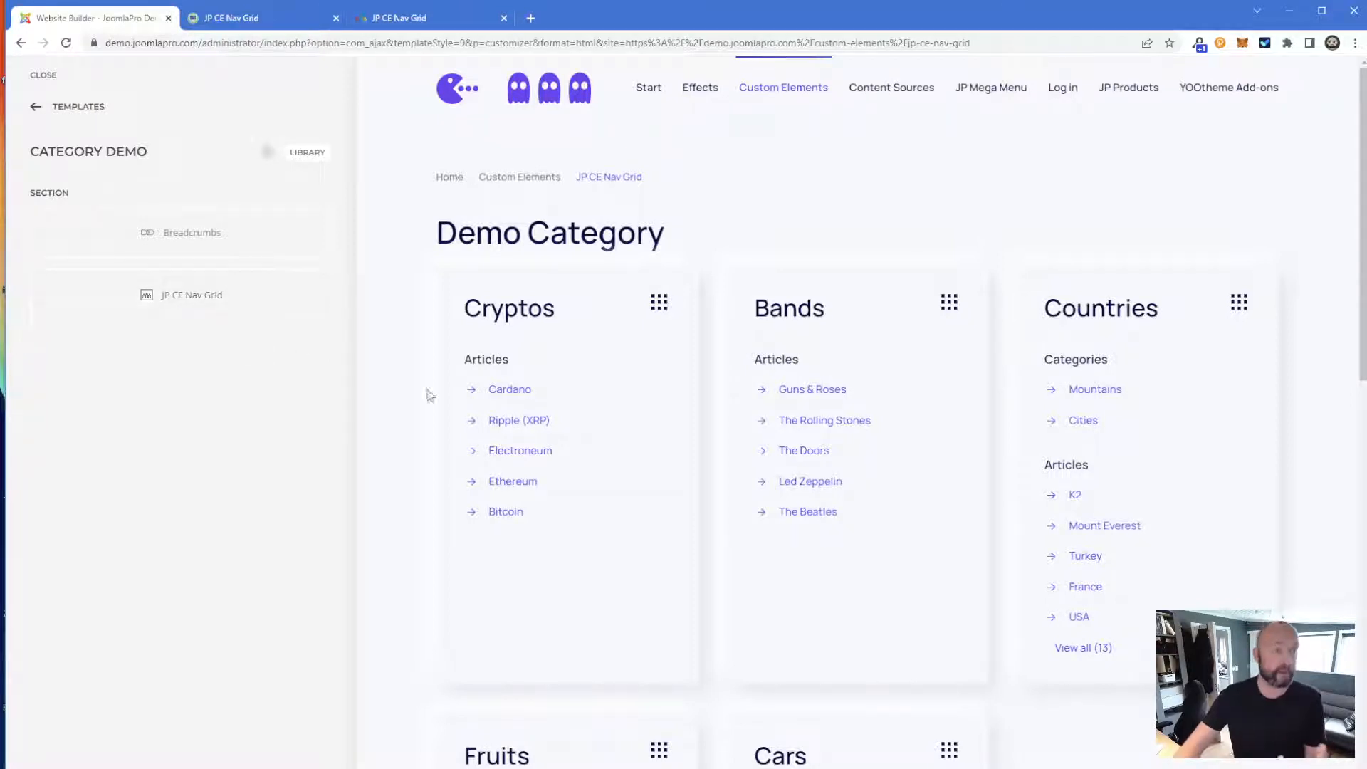
- Add a new row below JP CE Nav Grid and place a List element in it
left_click(343, 327)
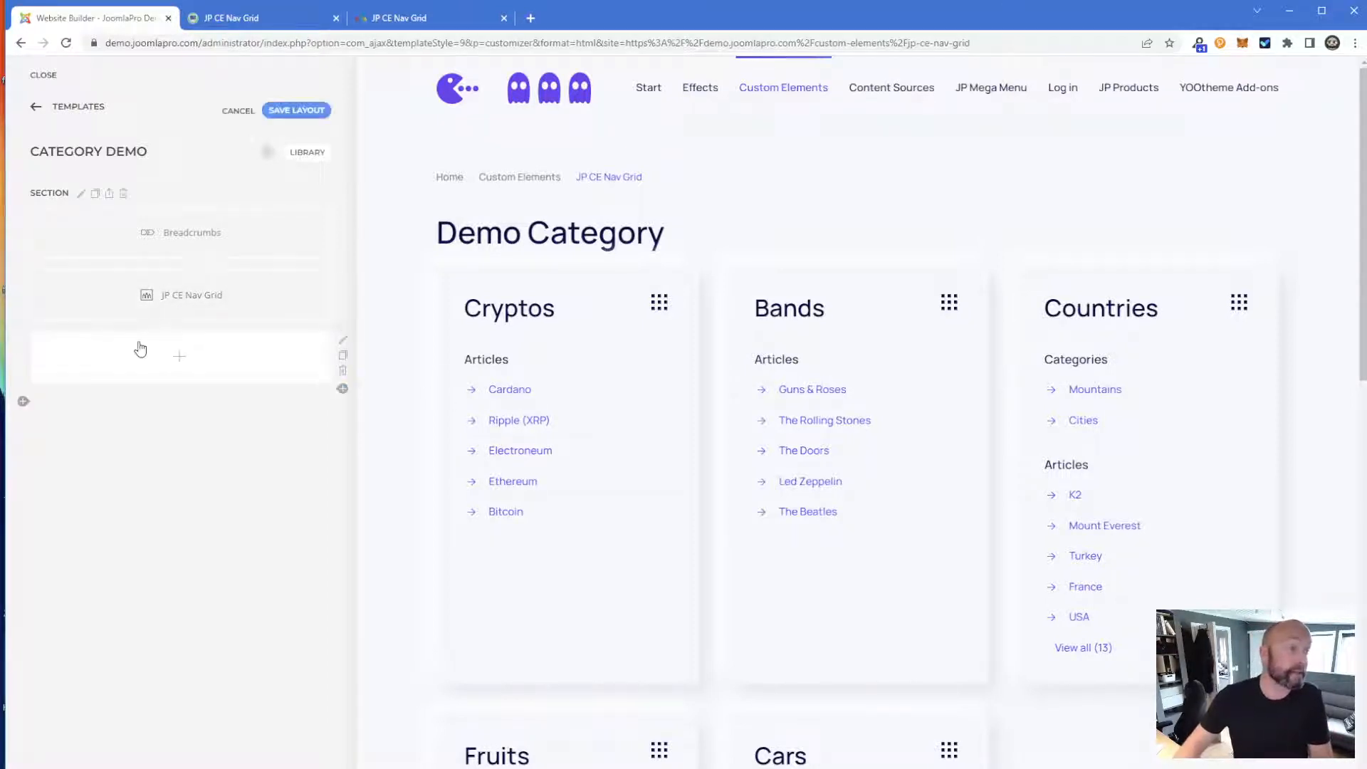
left_click(164, 353)
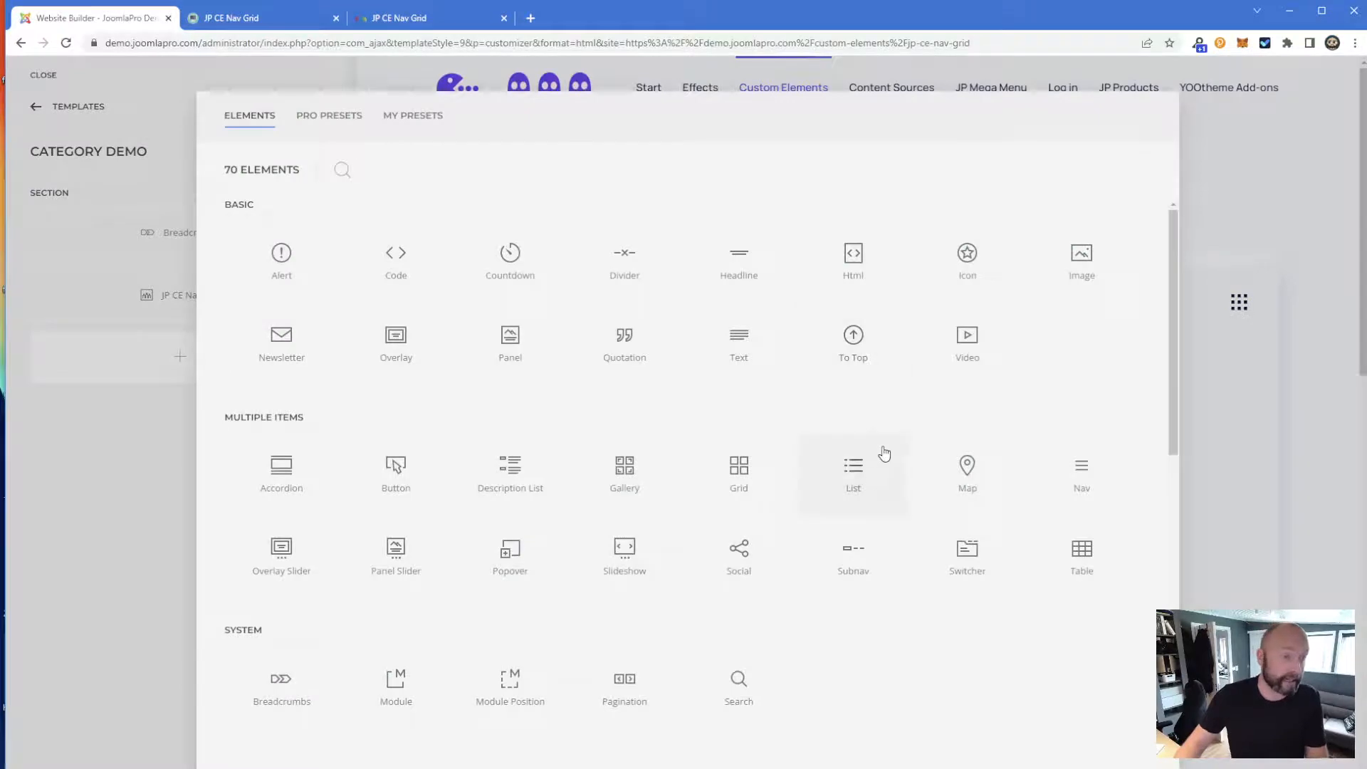
left_click(870, 478)
left_click(223, 366)
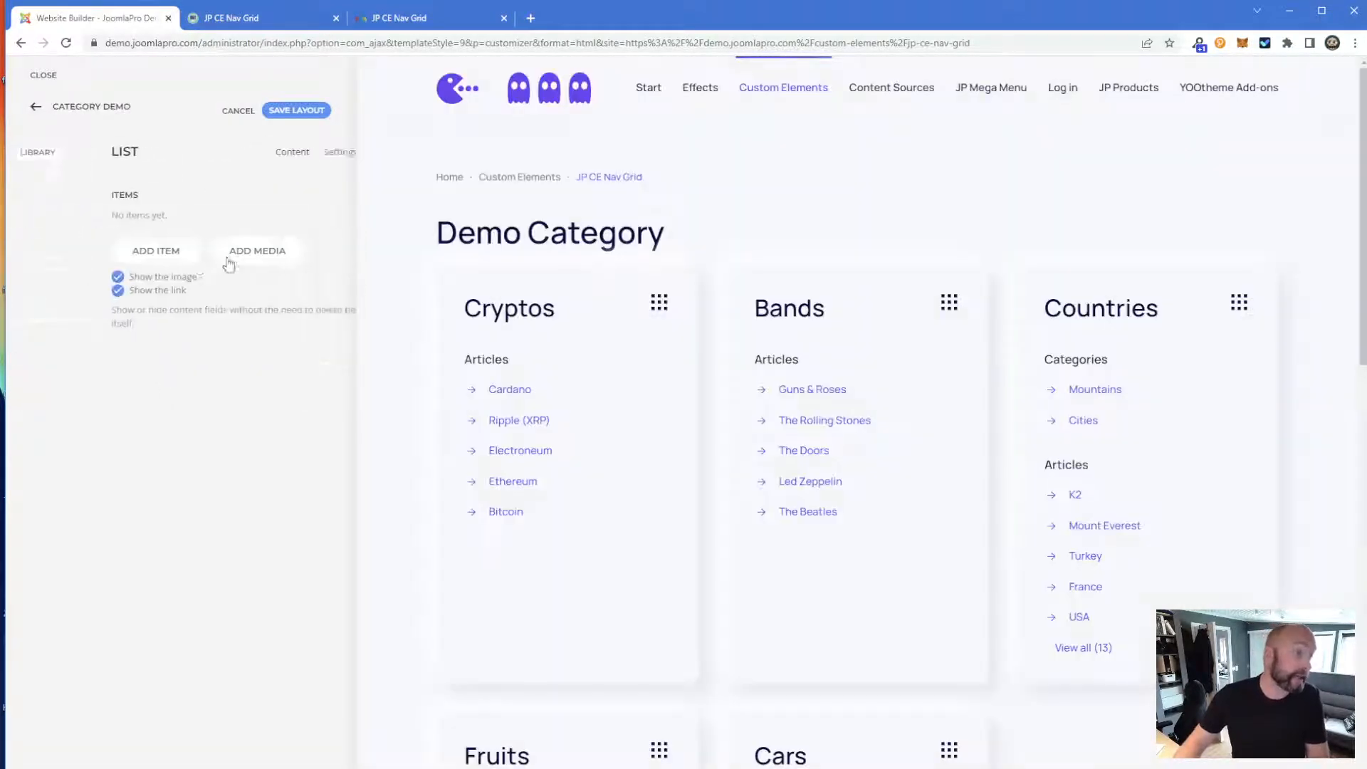
- Add an item to the List element and set its dynamic content source to the page's Articles
left_click(100, 252)
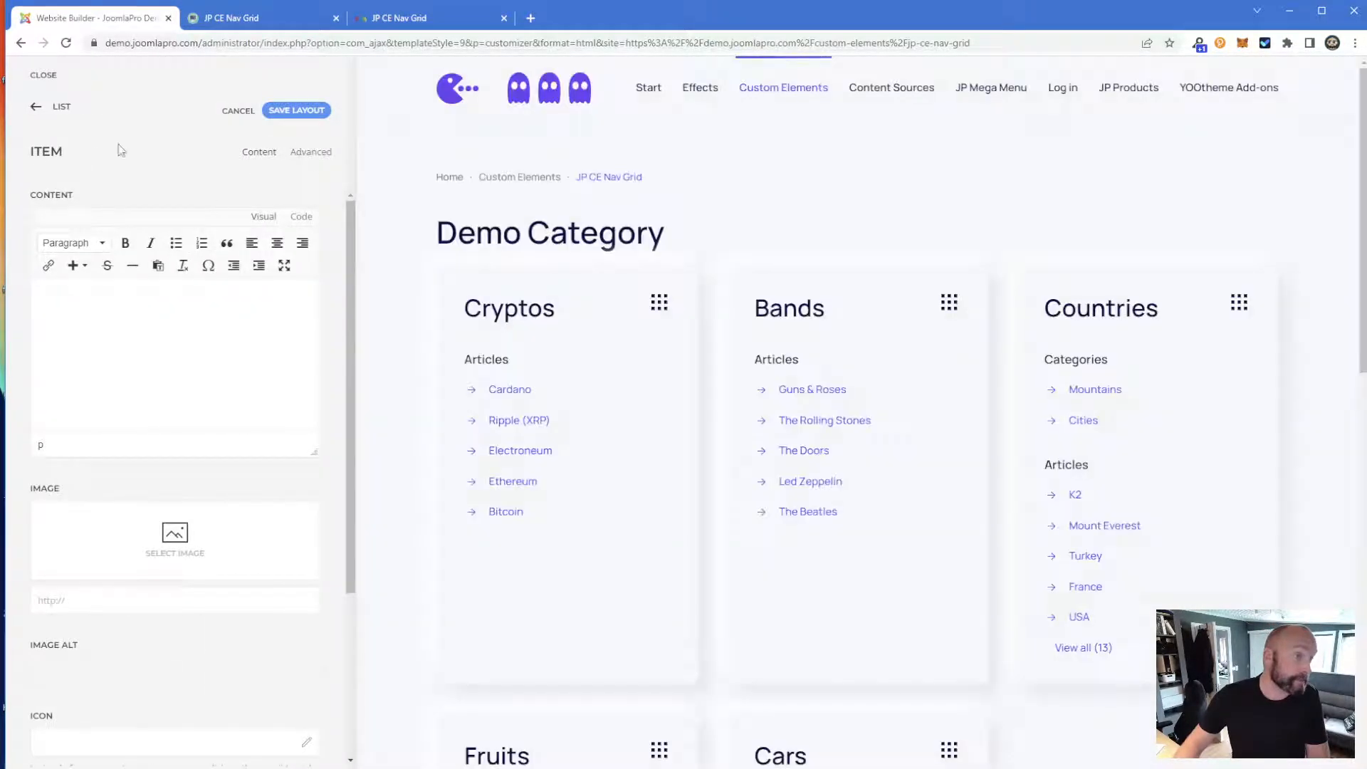
left_click(311, 153)
left_click(180, 311)
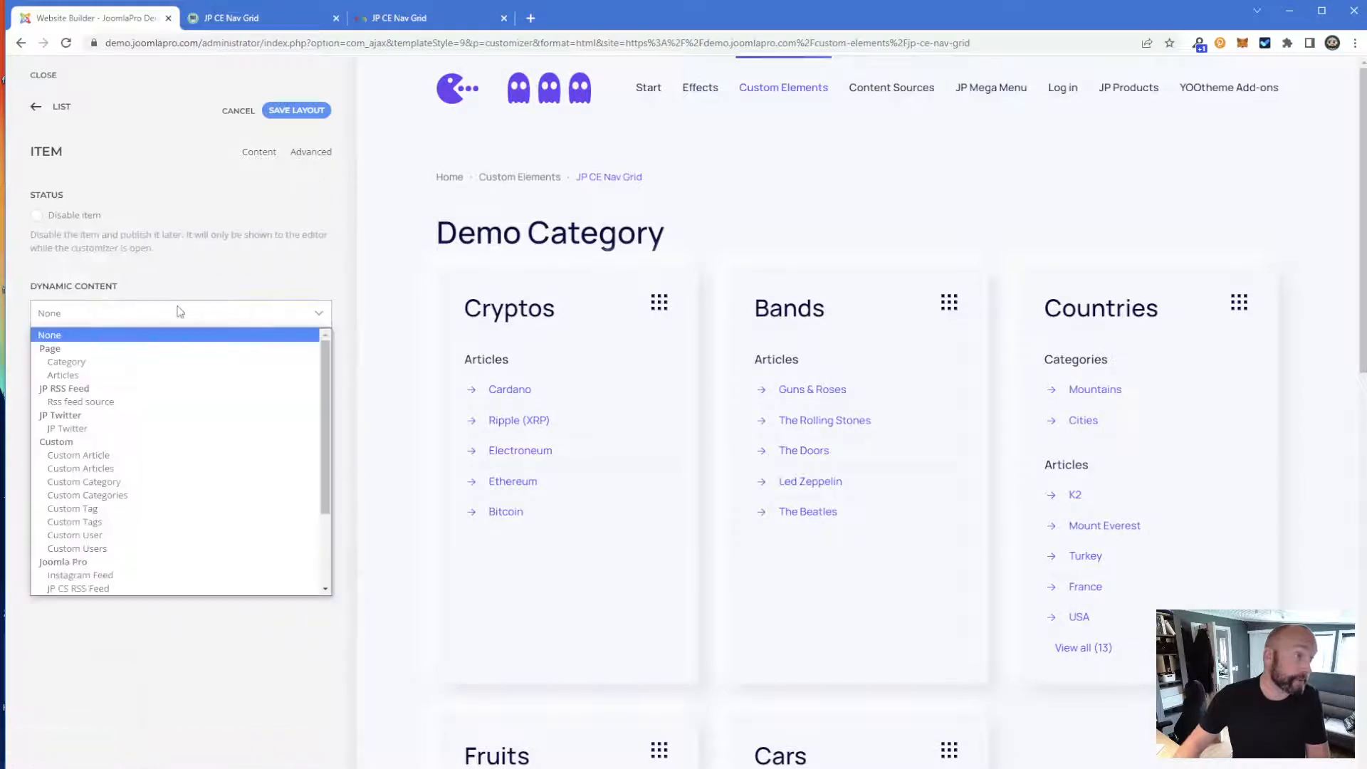
left_click(119, 375)
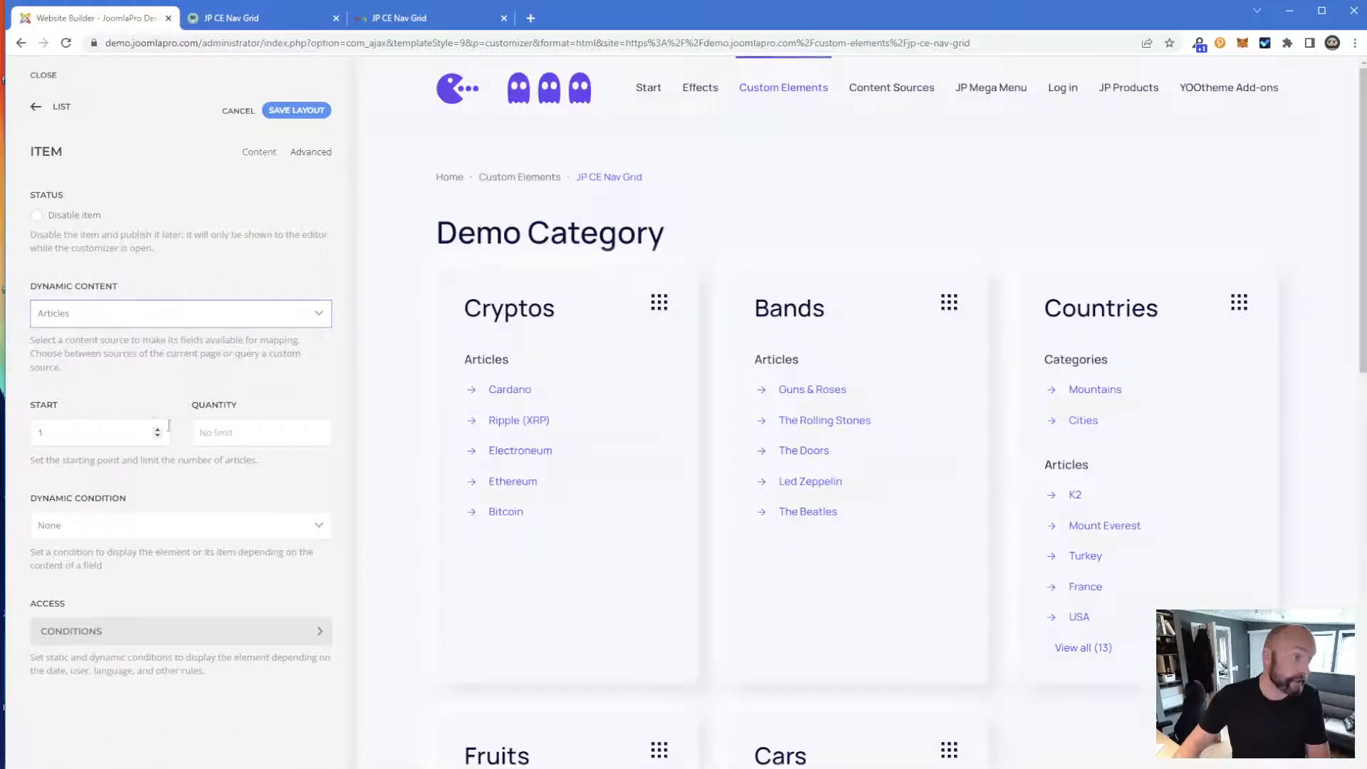
left_click(61, 108)
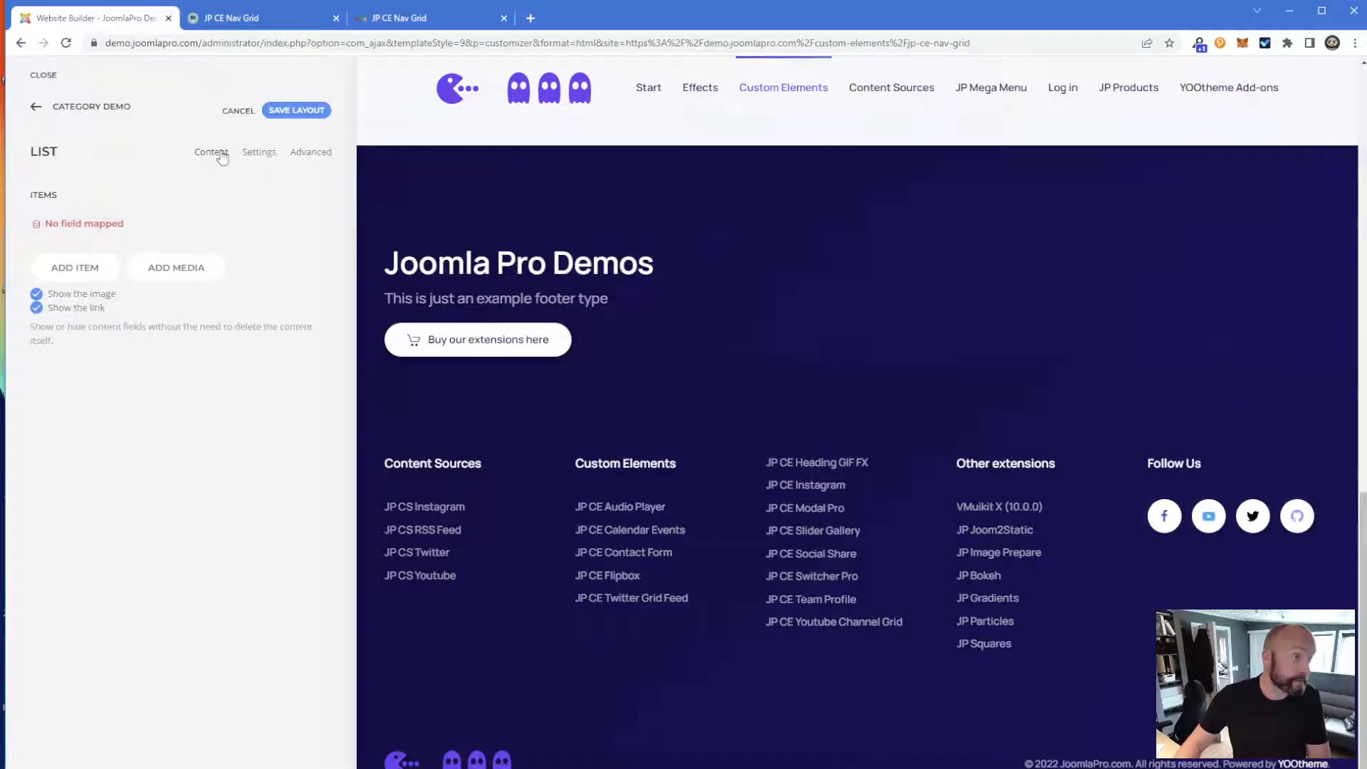
- Map the list item's content to the article Title and its link to the article Link
left_click(139, 223)
left_click(303, 197)
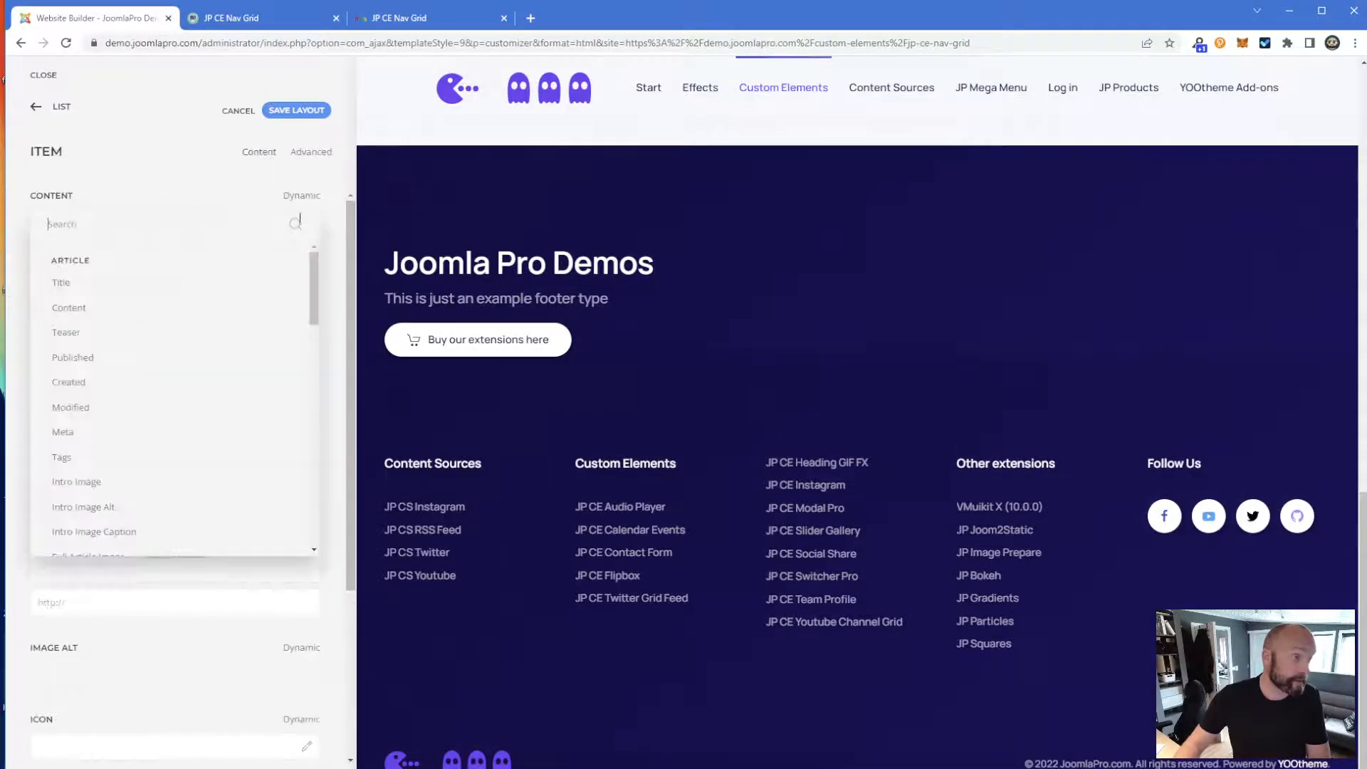
left_click(94, 283)
scroll(195, 515, "down", 1)
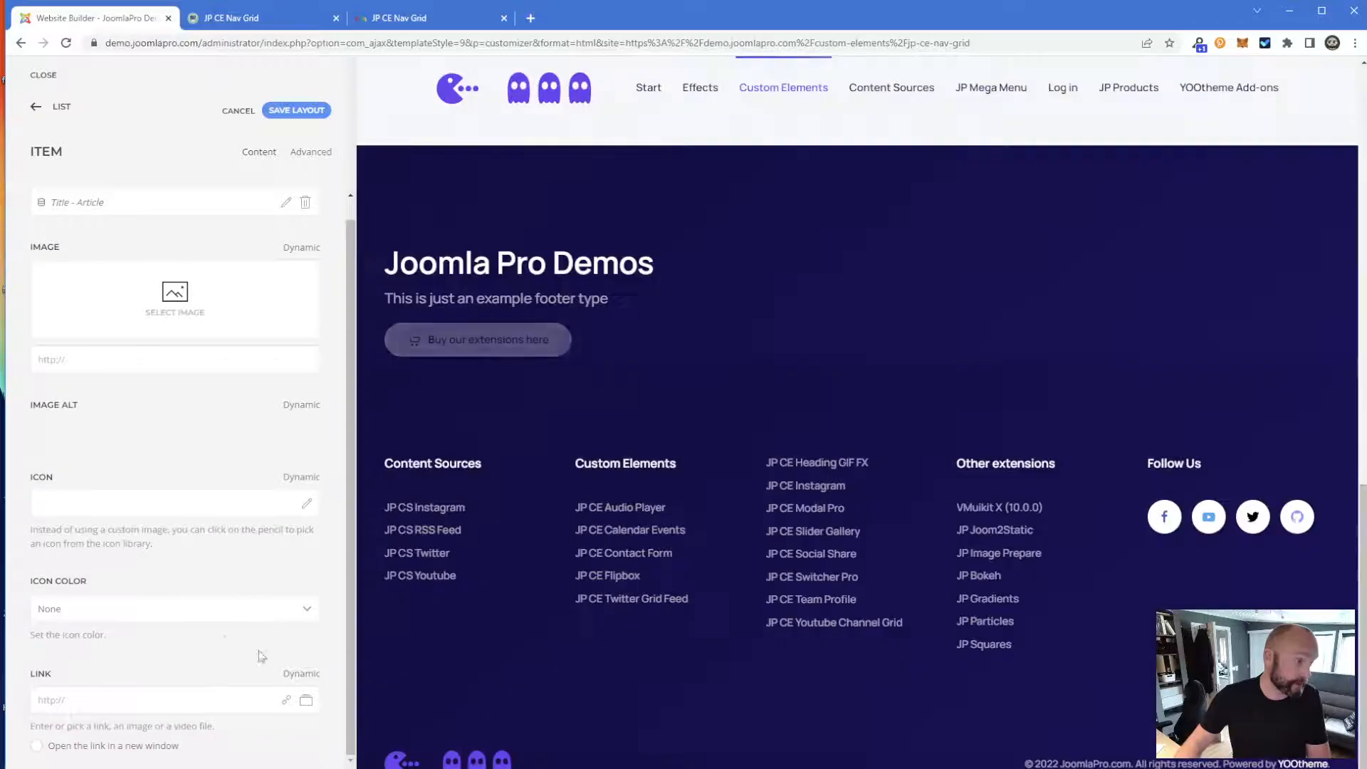
left_click(298, 676)
scroll(128, 498, "down", 4)
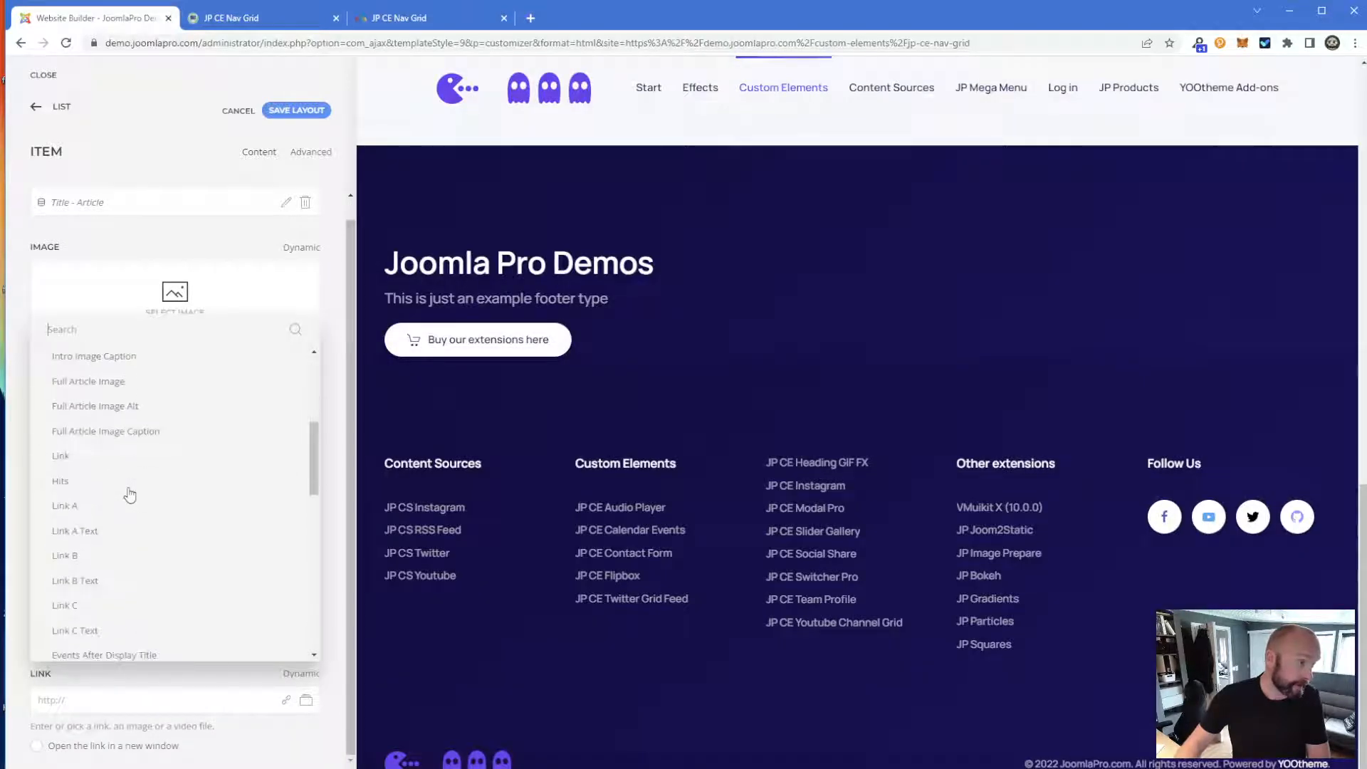
left_click(100, 461)
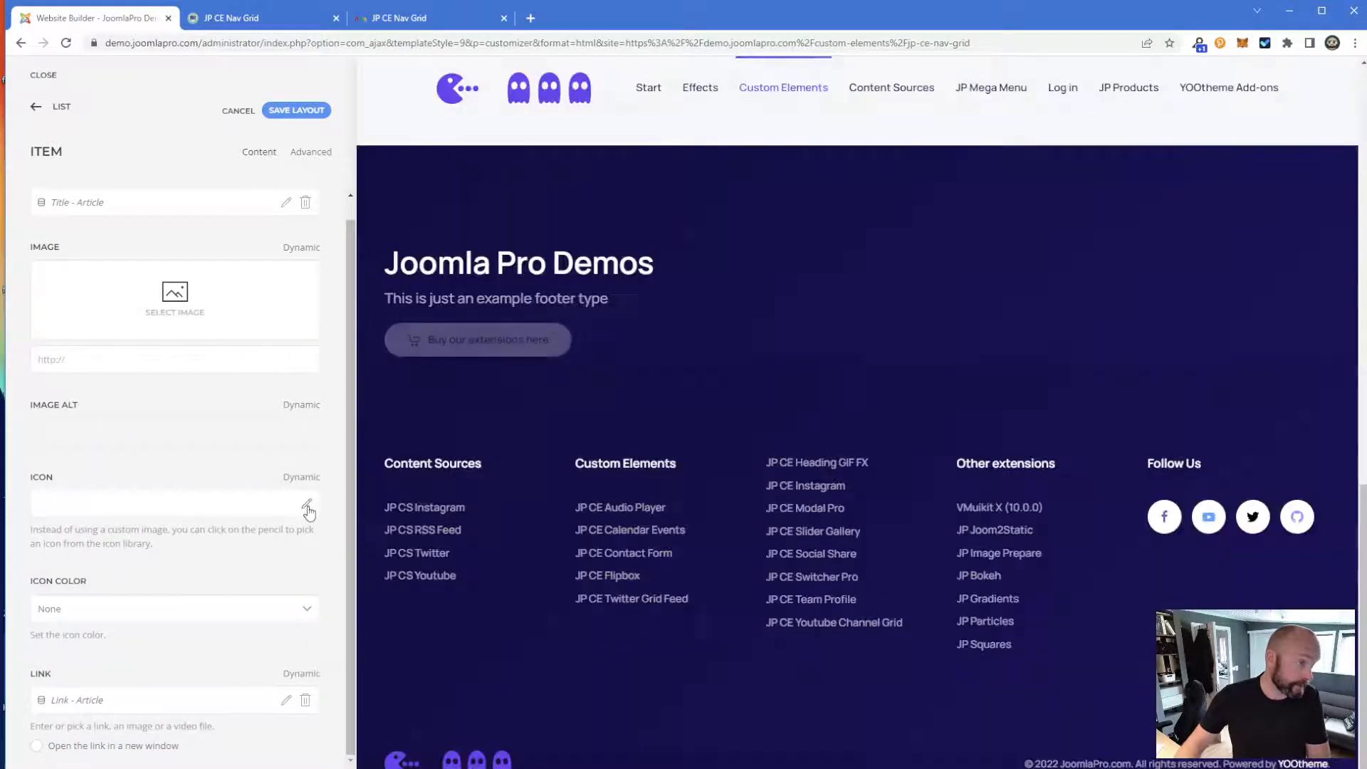
- Give the list item the file-text icon in the Success color and save the layout
left_click(308, 504)
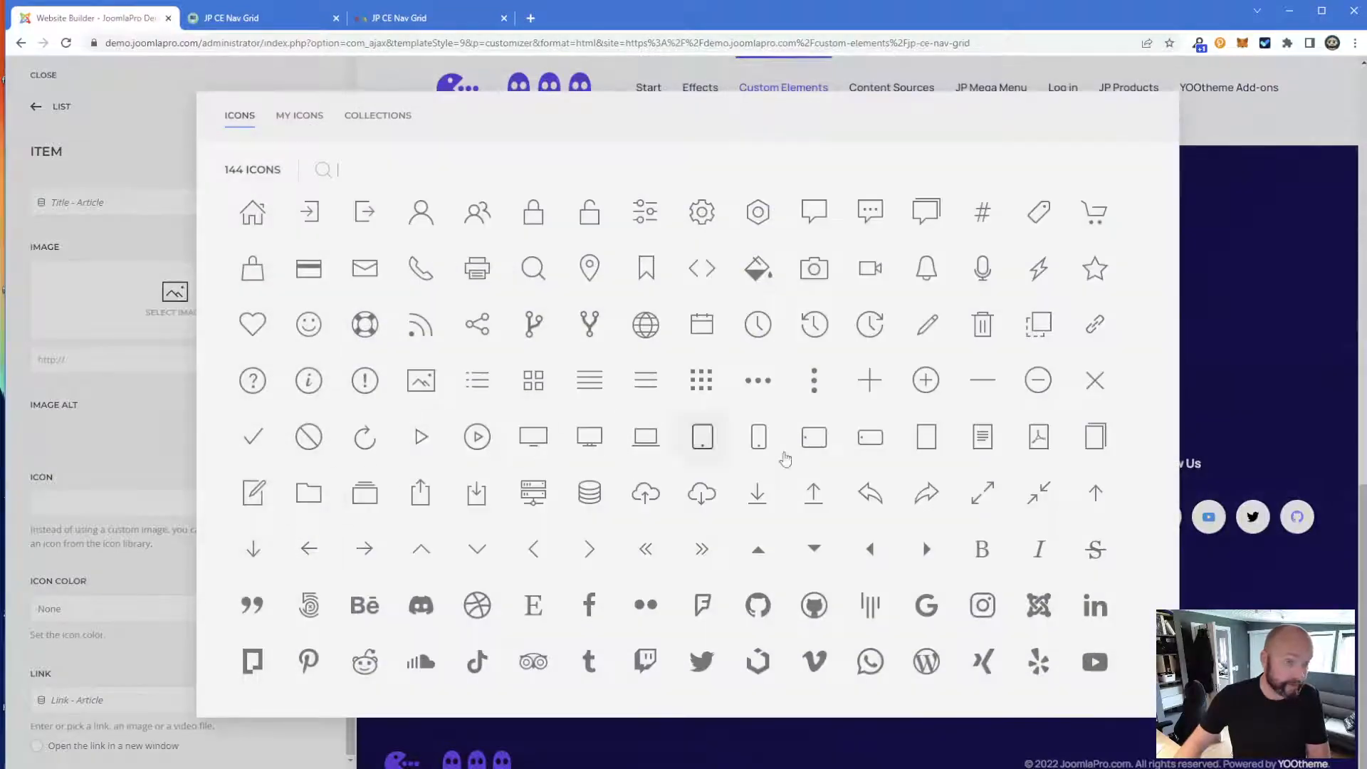
left_click(984, 434)
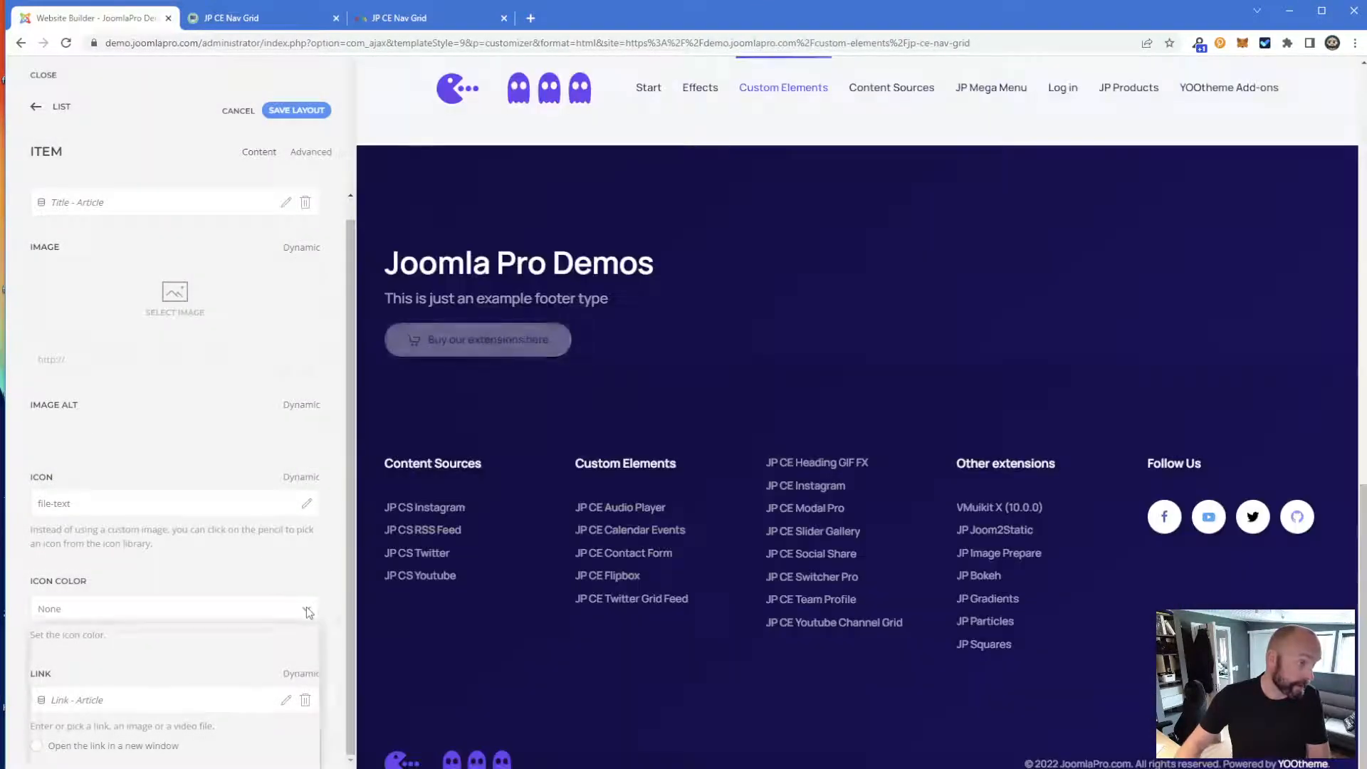
left_click(306, 607)
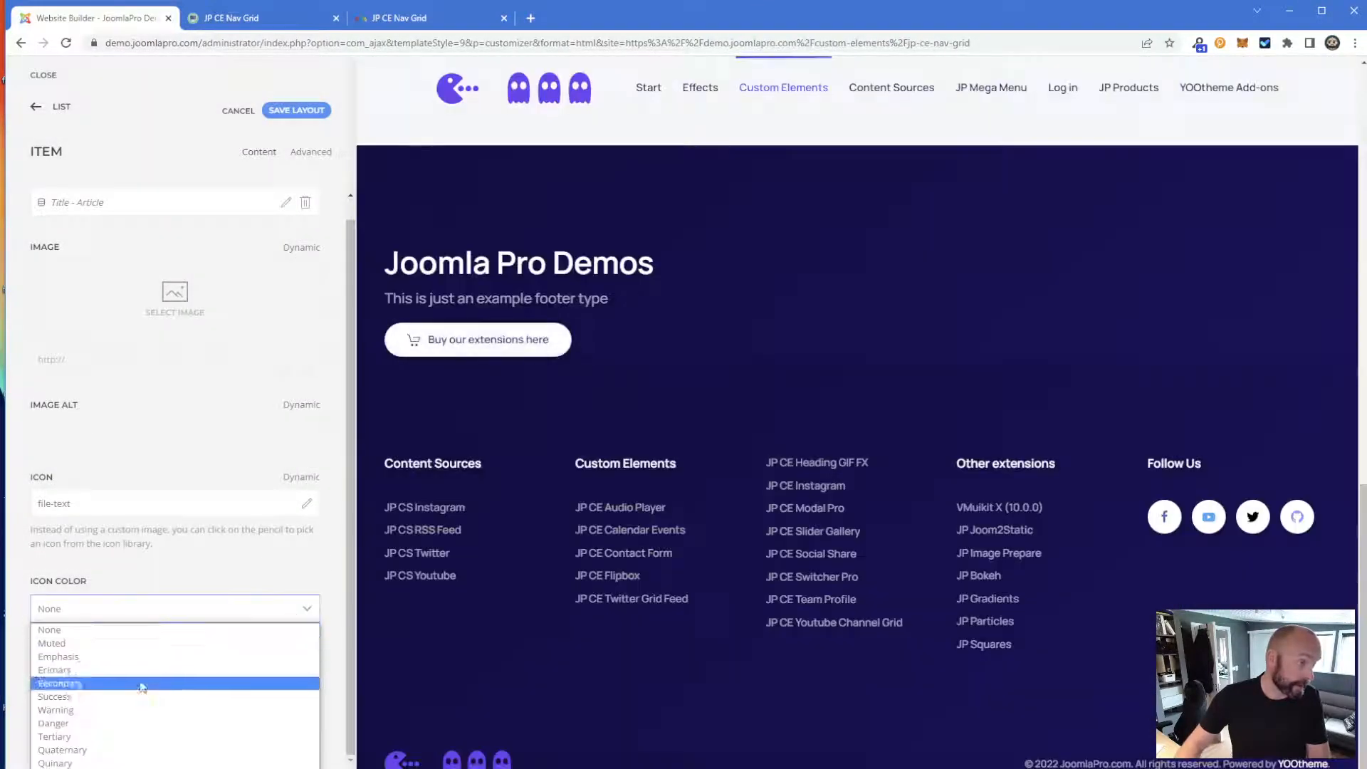
left_click(86, 695)
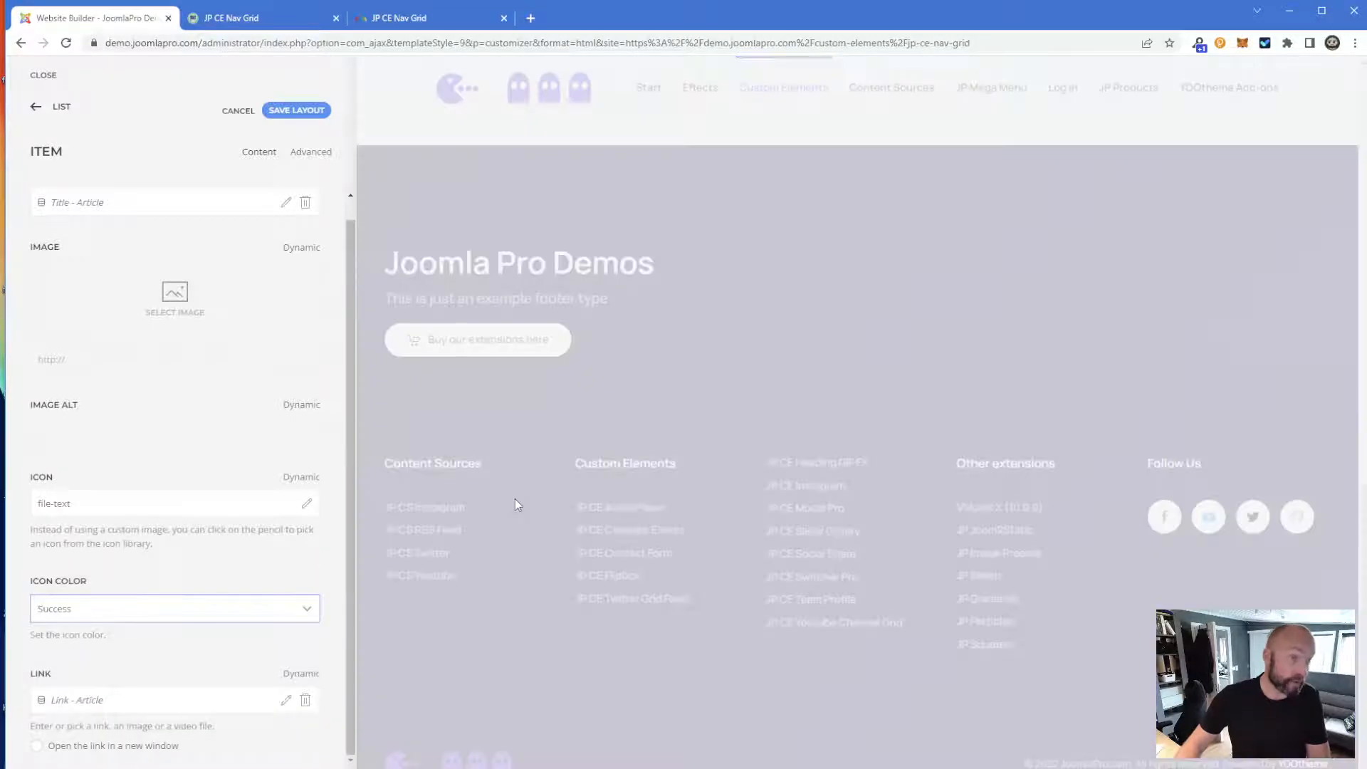
scroll(497, 356, "up", 14)
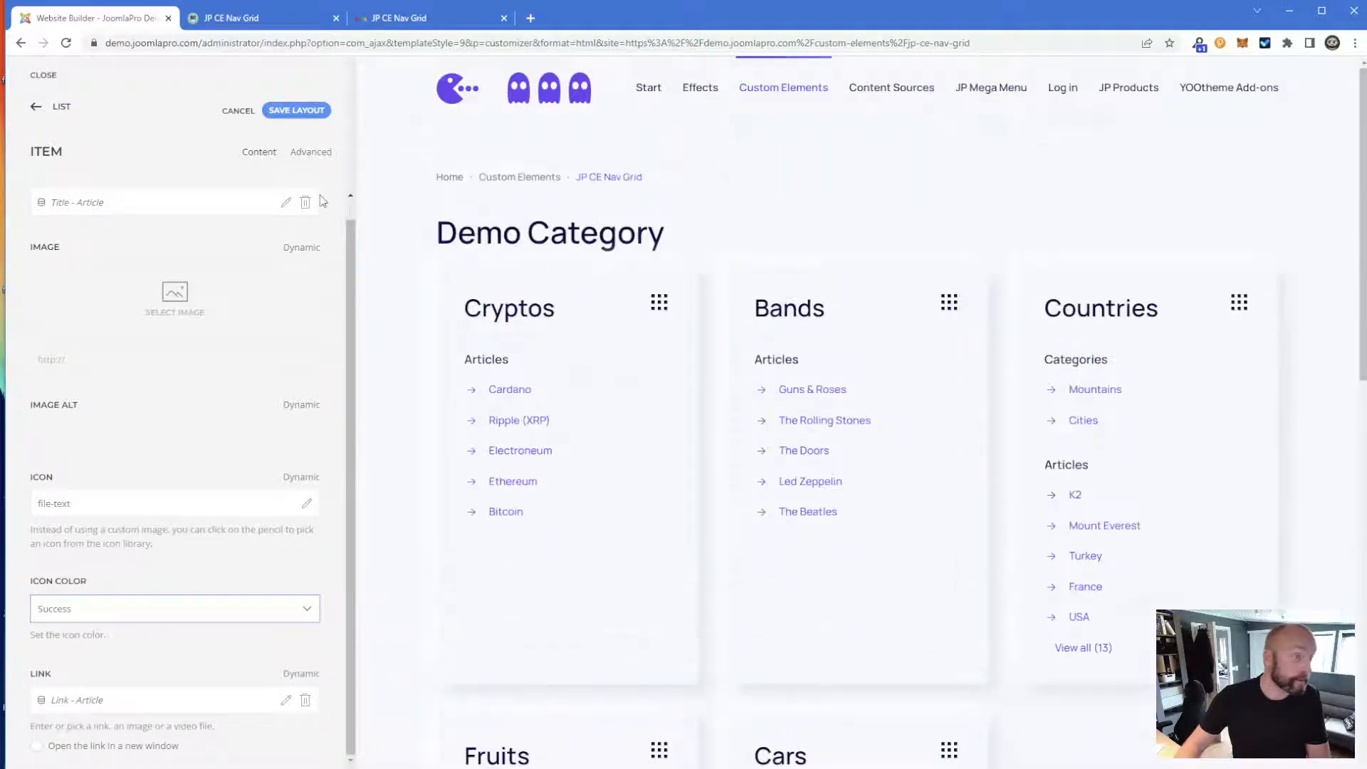
left_click(297, 112)
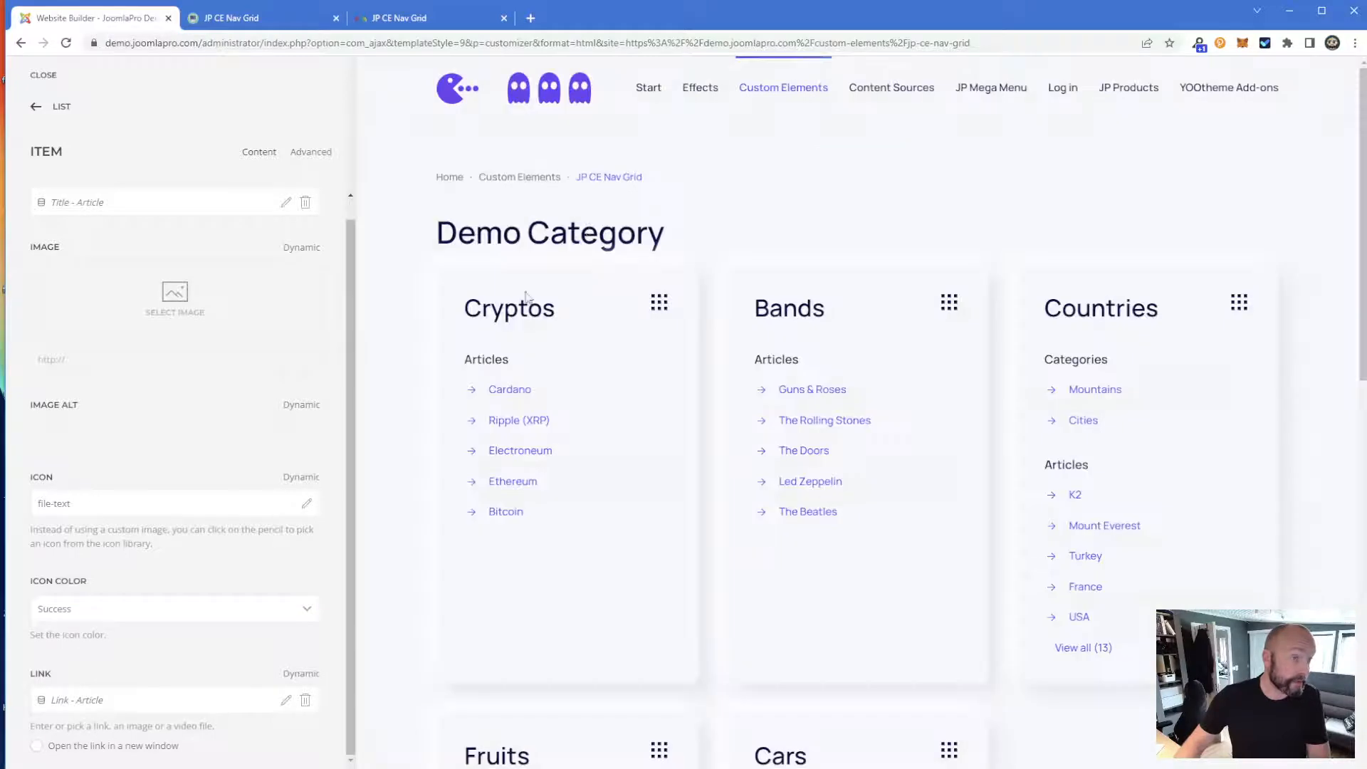
- Check the article list on the Cryptos, Mountains and Countries category pages, returning to the Demo Category page
left_click(522, 324)
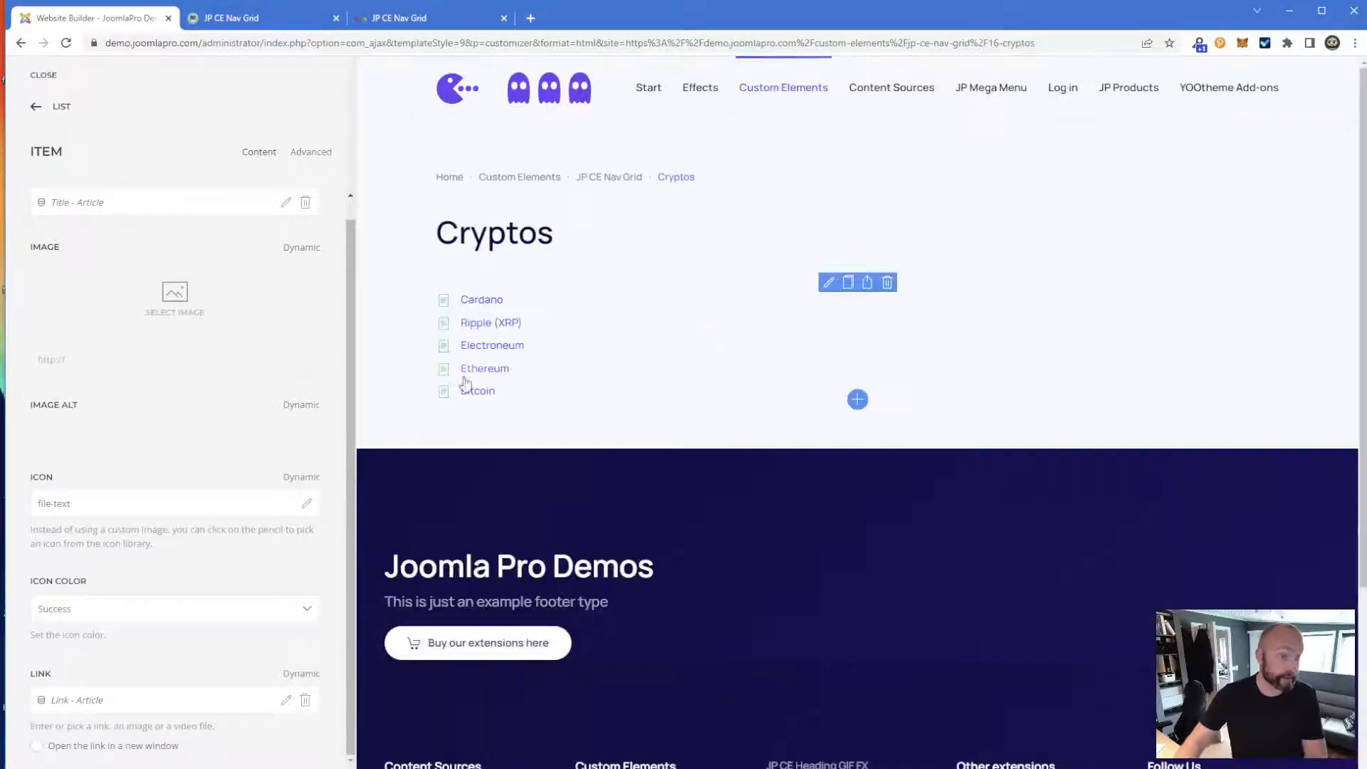
left_click(57, 106)
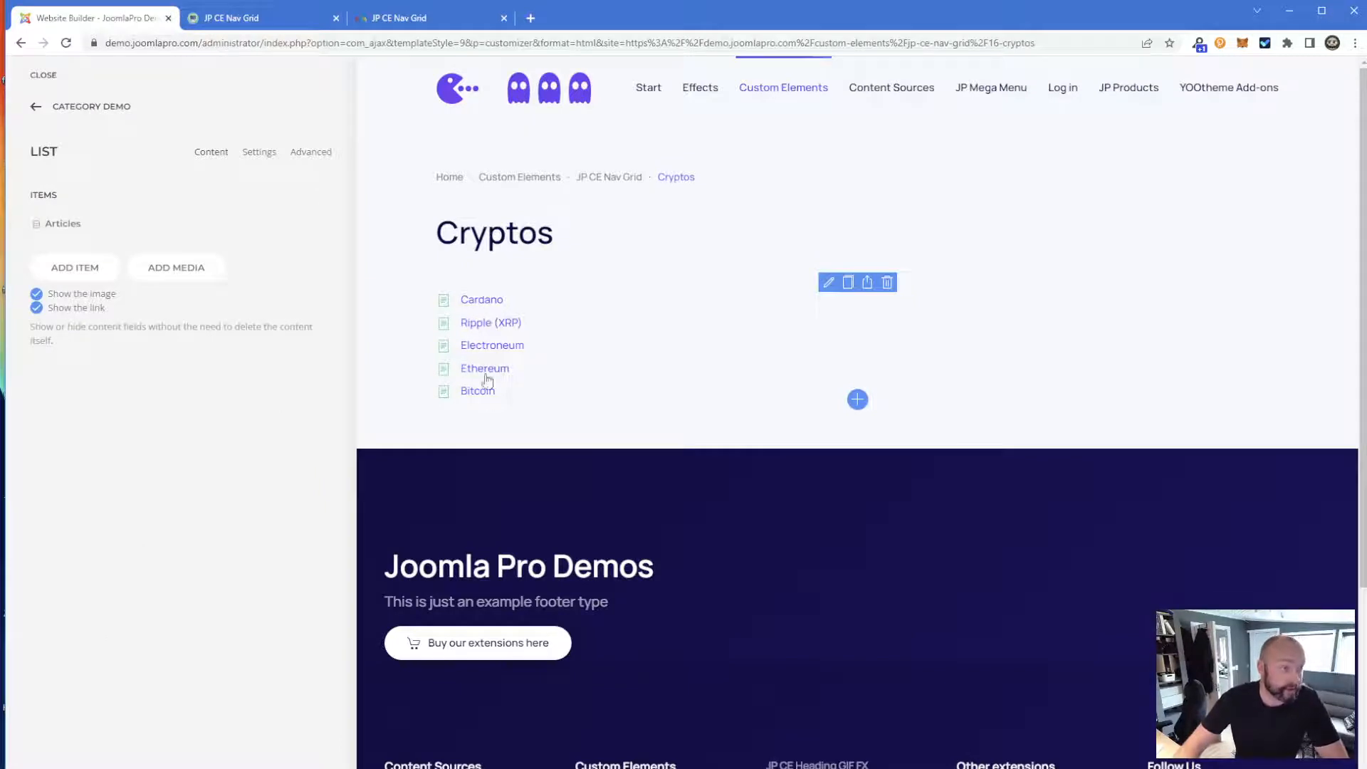
left_click(57, 107)
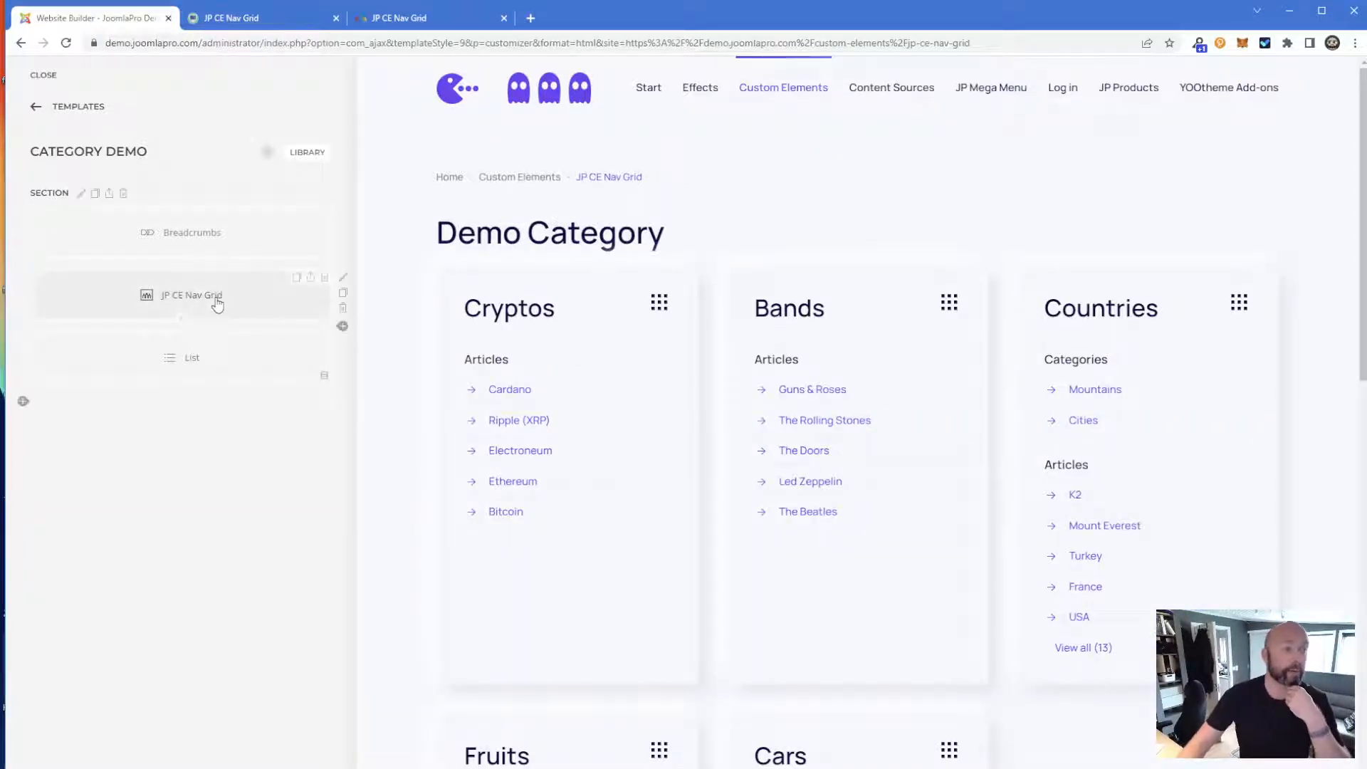
scroll(942, 406, "down", 4)
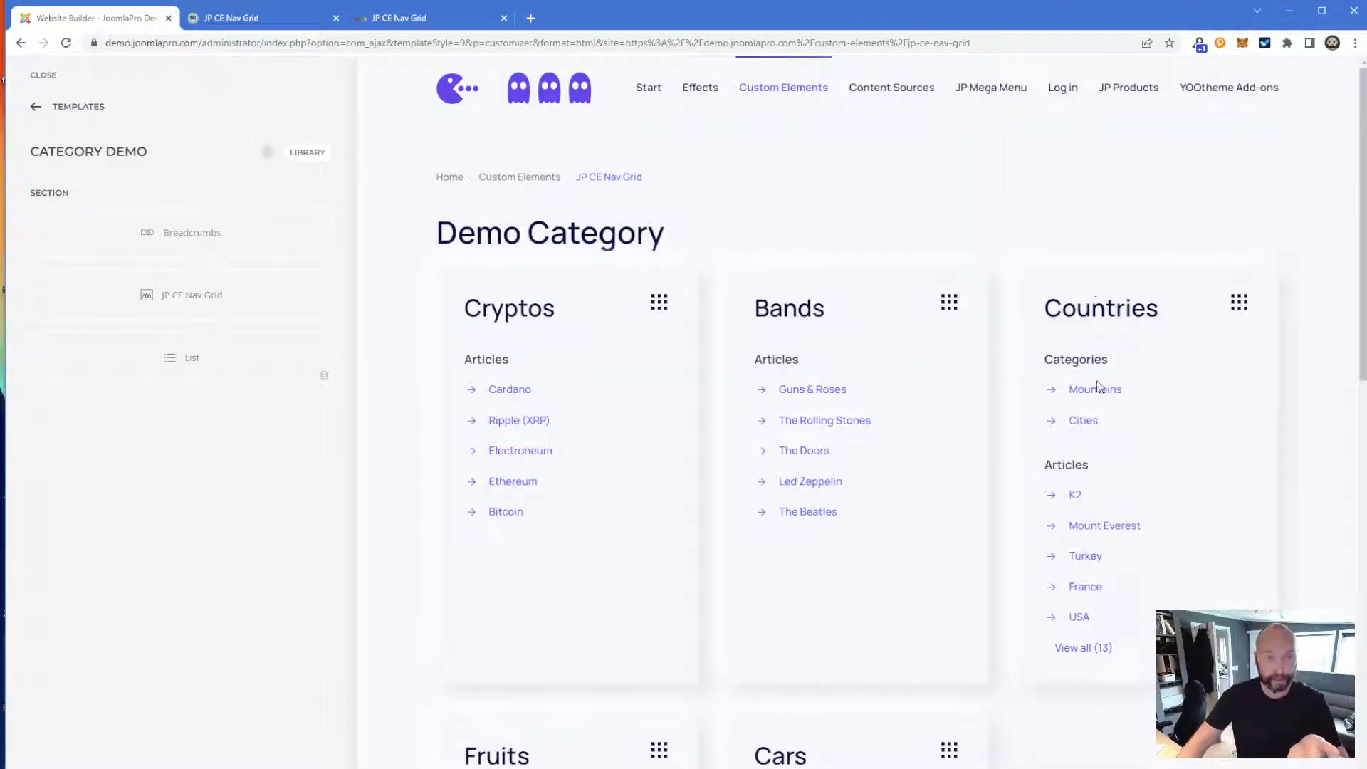
left_click(1100, 397)
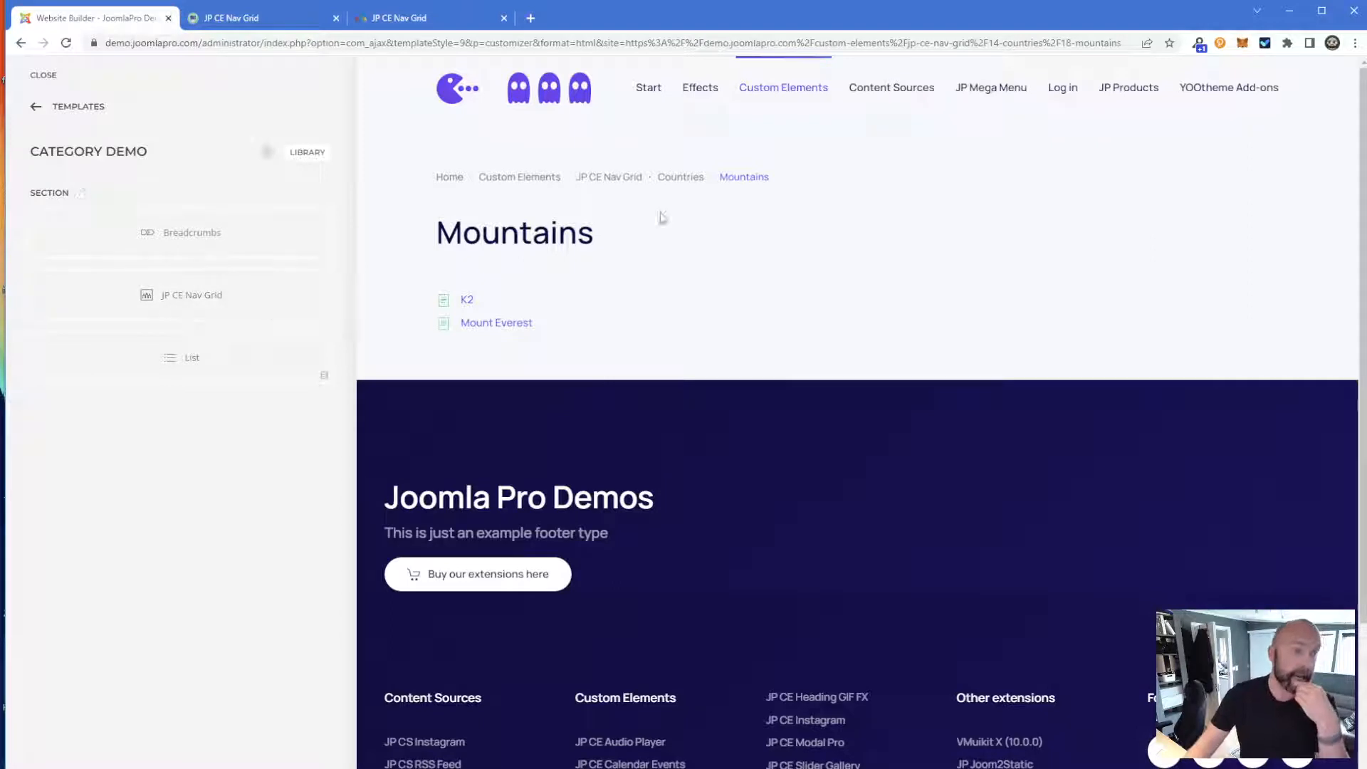
left_click(682, 178)
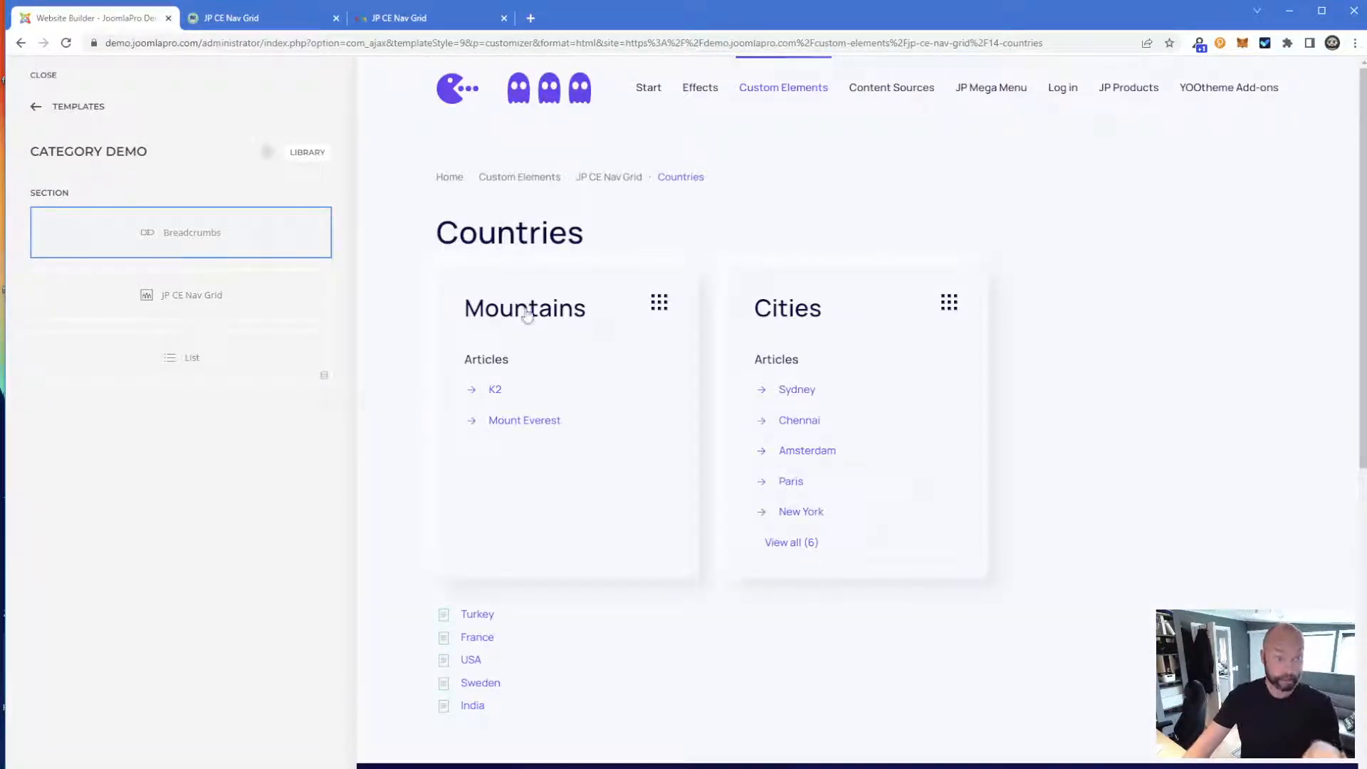
left_click(539, 322)
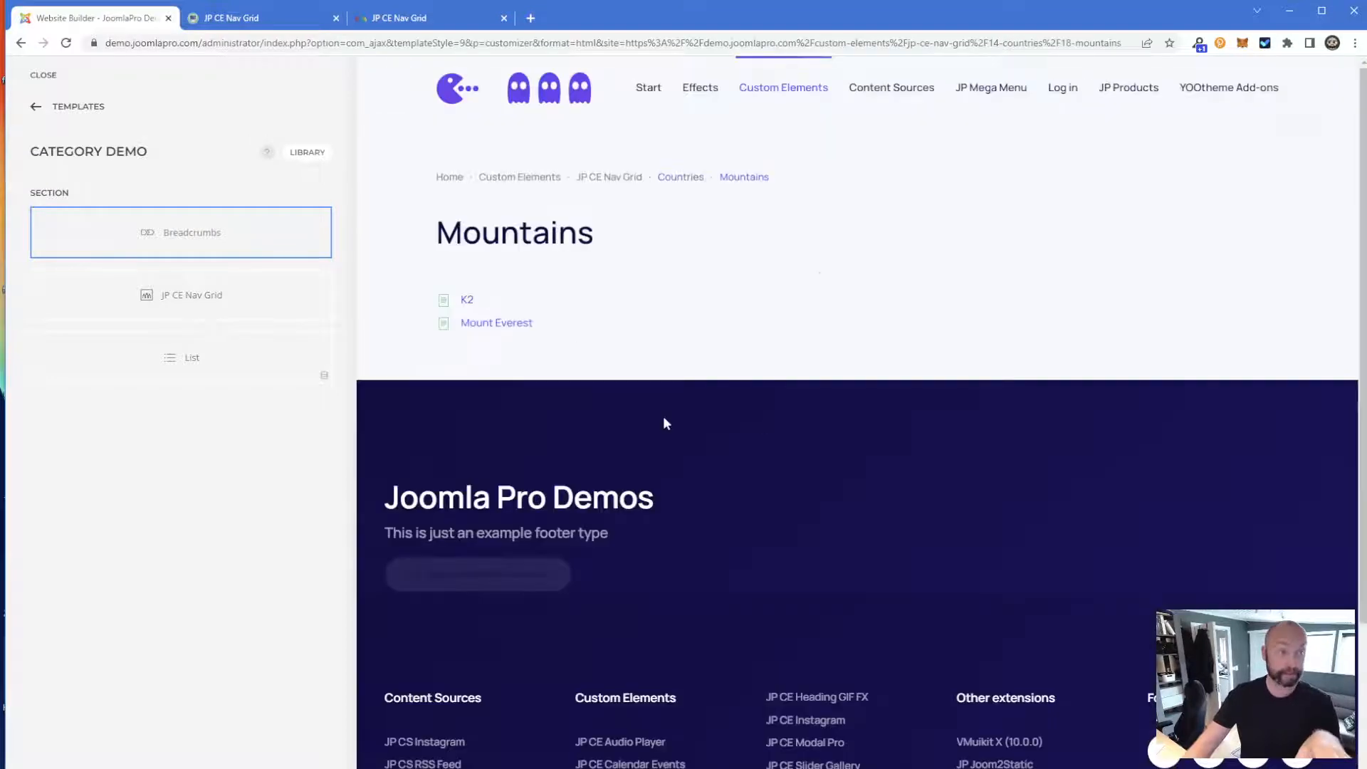
left_click(623, 180)
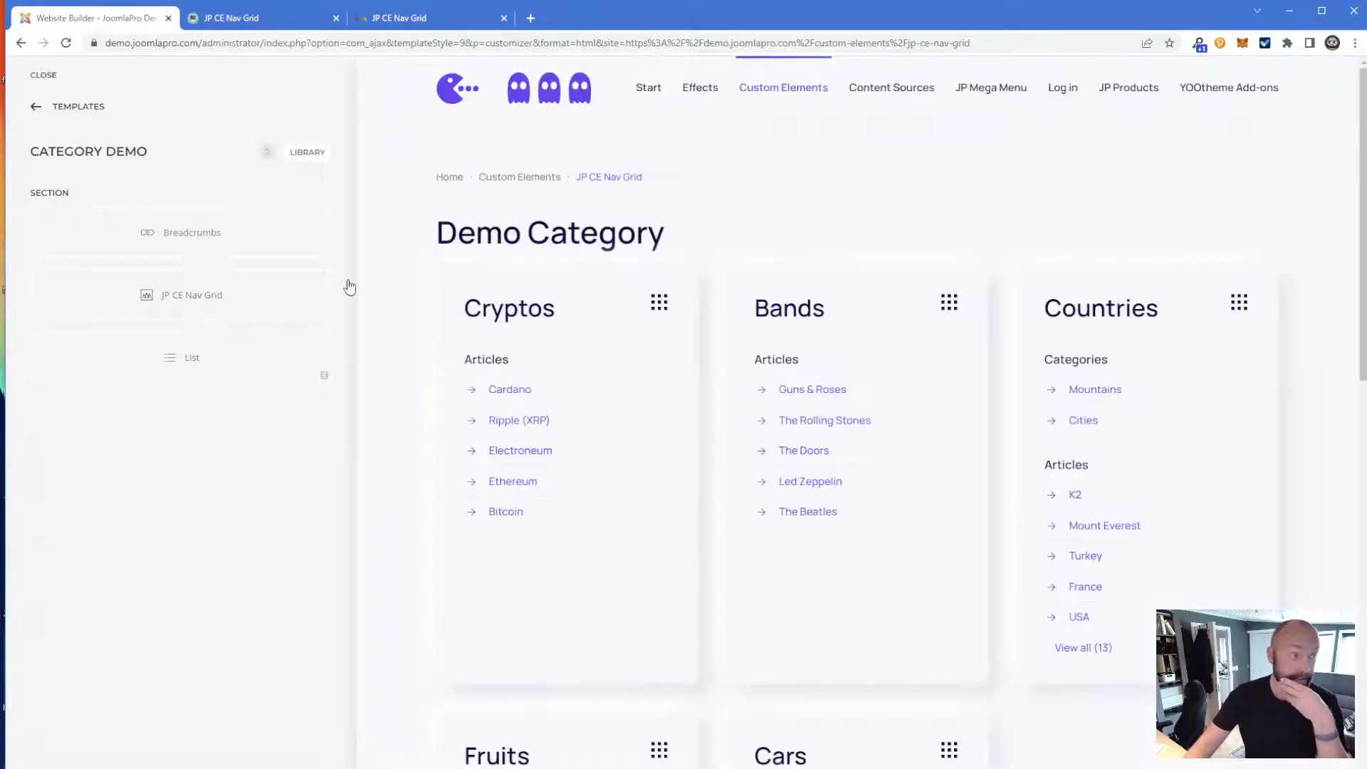
- Set the HTML element of the category block titles in JP CE Nav Grid to h3
left_click(216, 301)
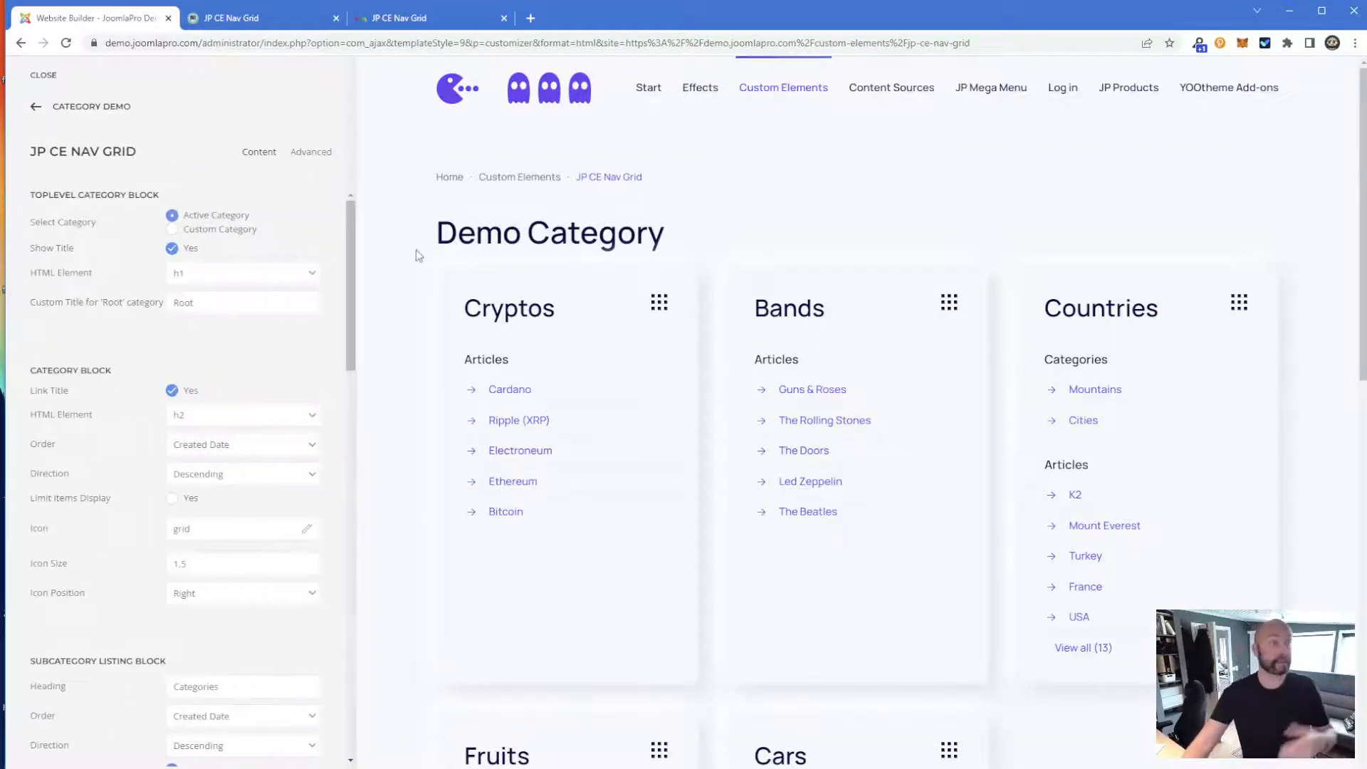
scroll(179, 235, "down", 2)
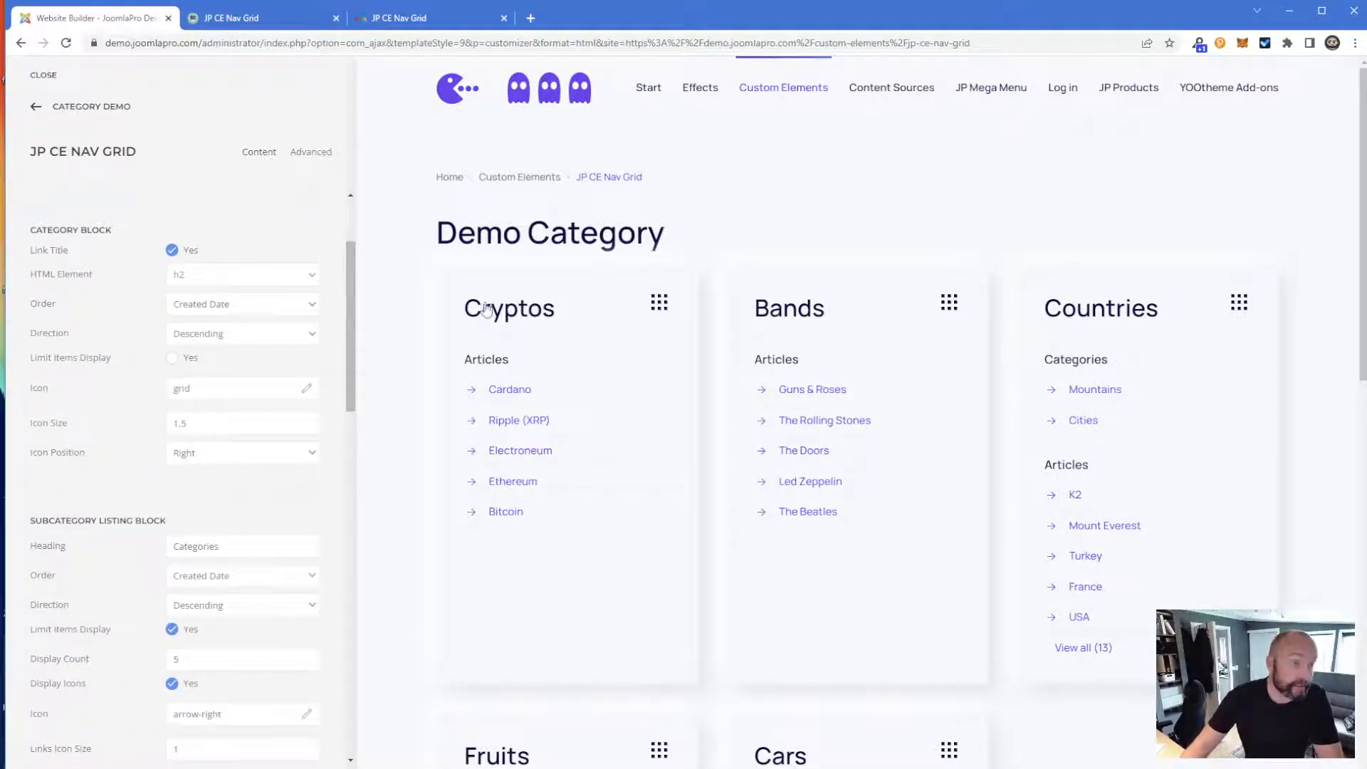
left_click(204, 277)
left_click(198, 324)
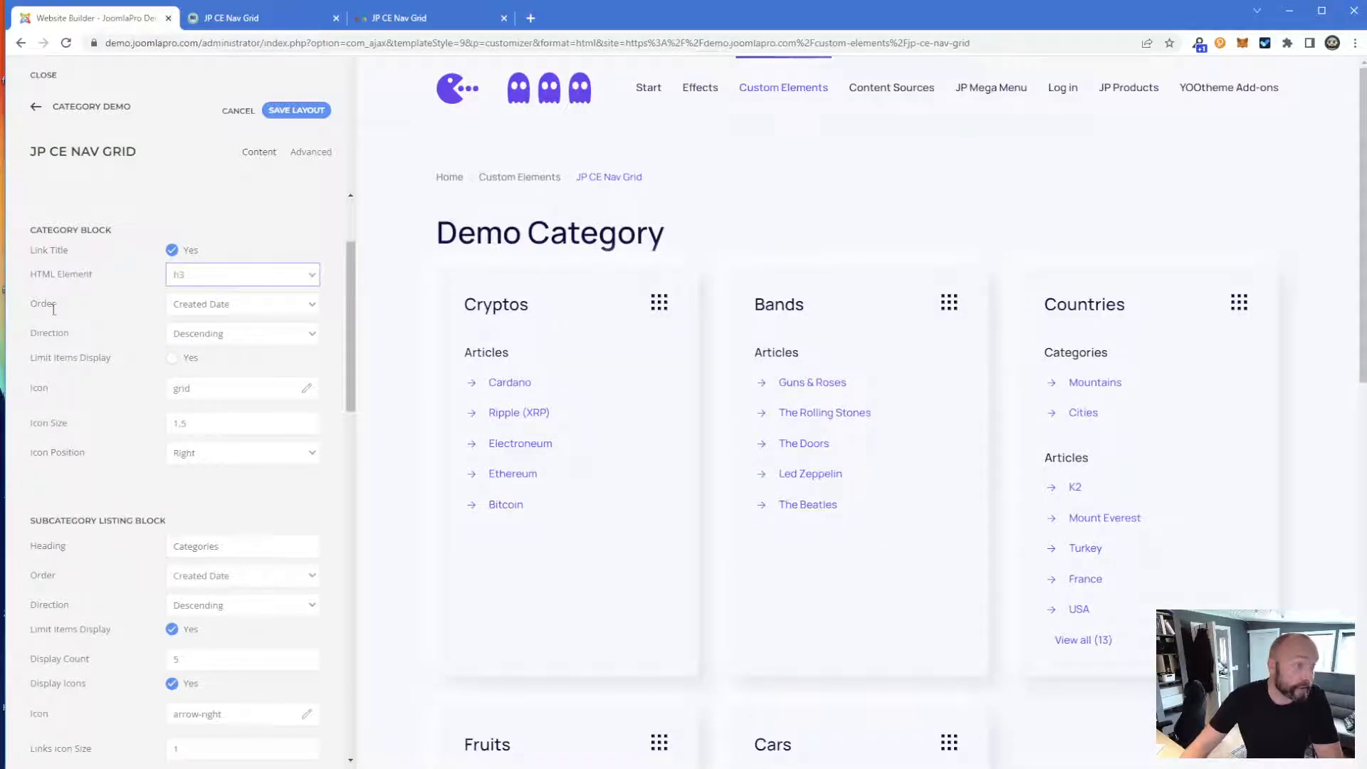
- Set the category block order to Alphabetical and review the arrangement of the blocks in the preview
left_click(274, 306)
left_click(257, 323)
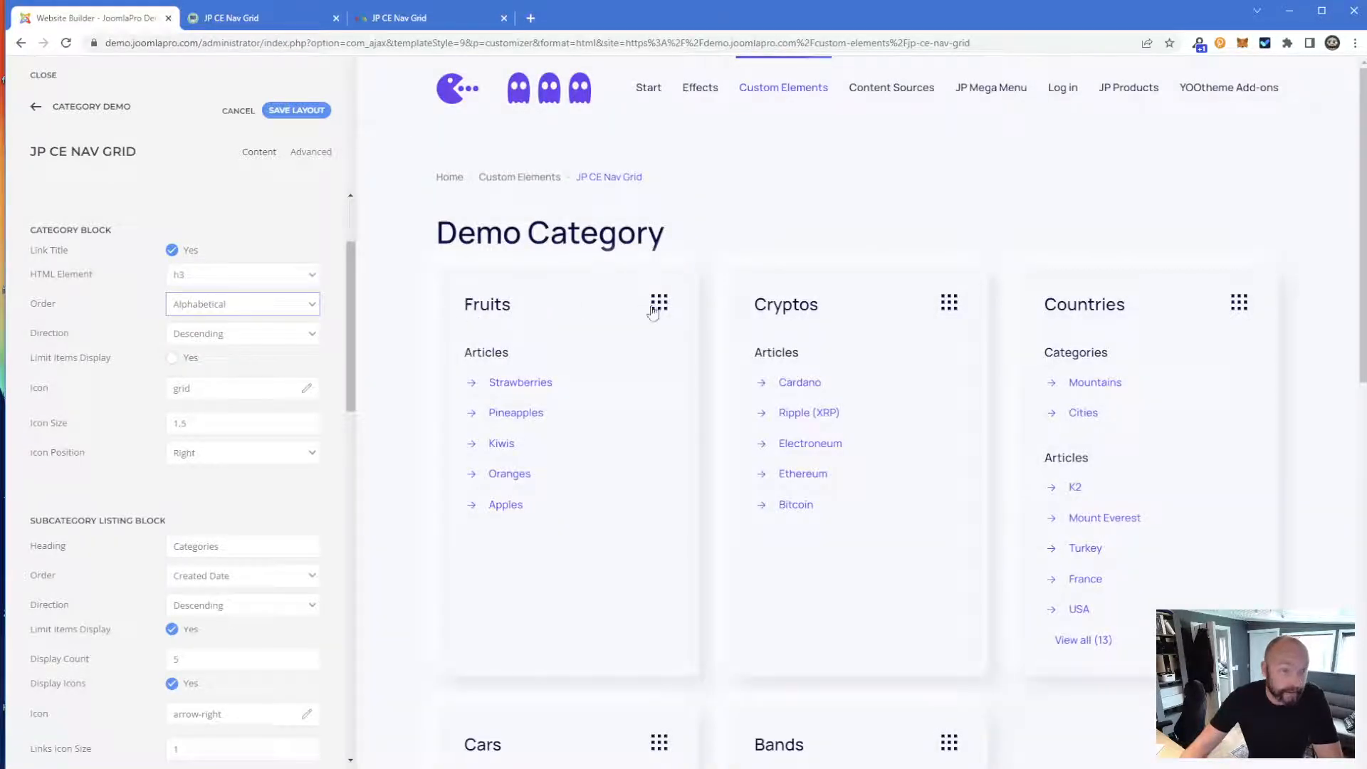
scroll(983, 429, "down", 4)
scroll(487, 458, "up", 4)
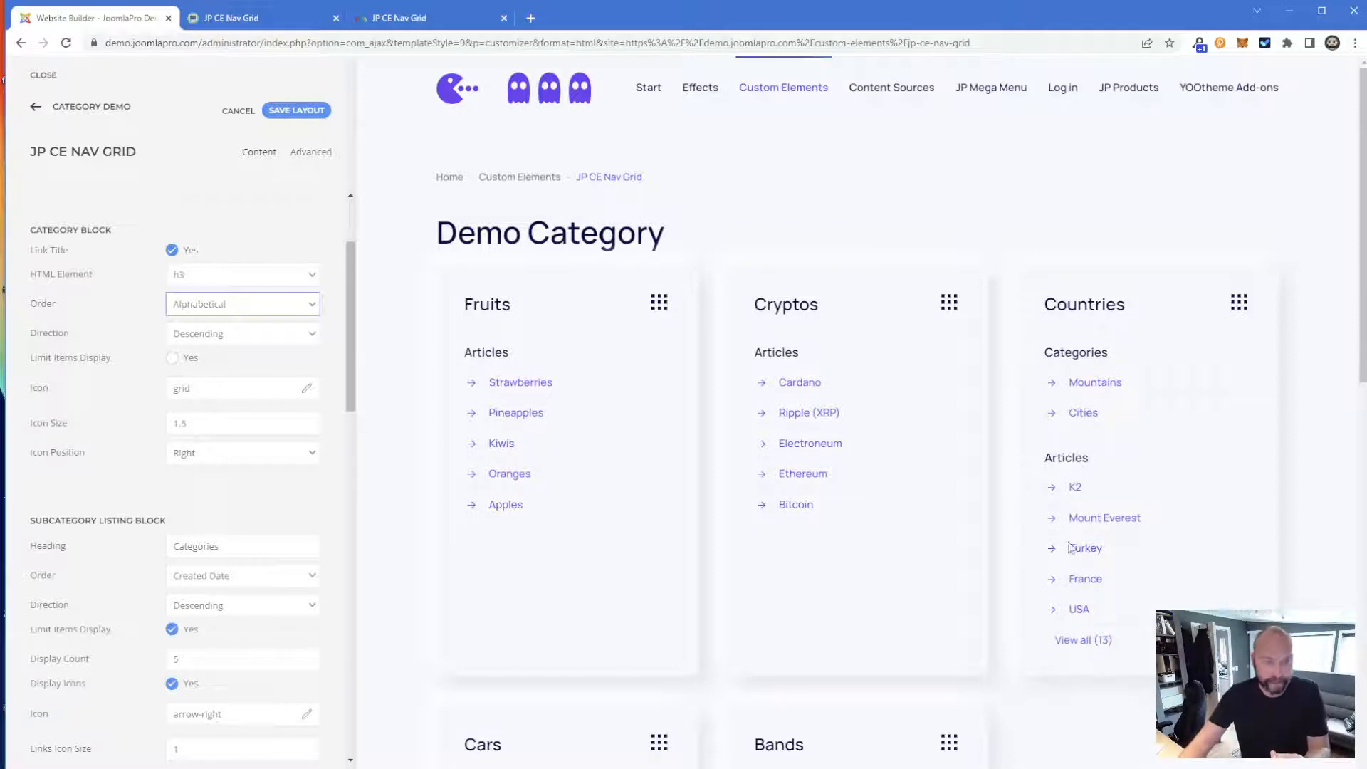
- Change the category block icon to table and set its icon size to 1.3
scroll(242, 367, "down", 6)
scroll(242, 367, "up", 10)
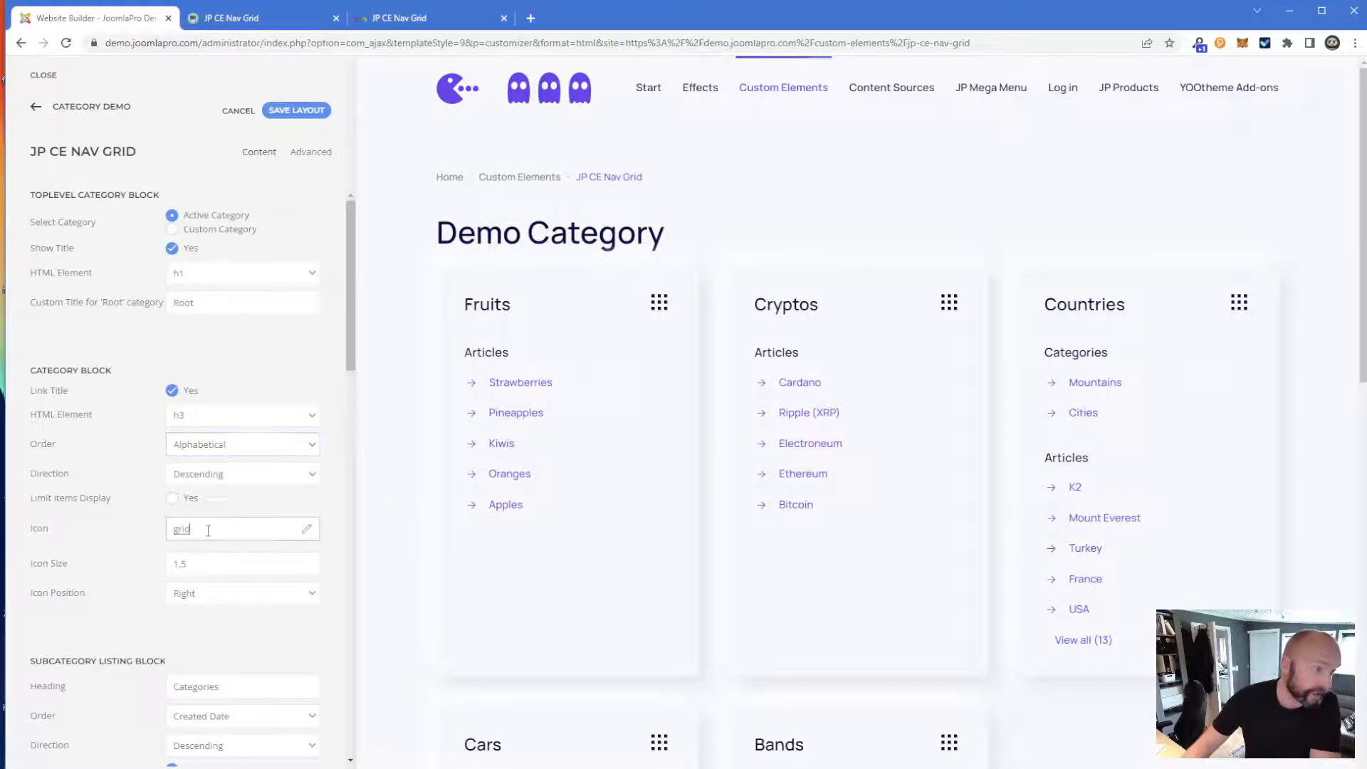
left_click(306, 529)
key("Escape")
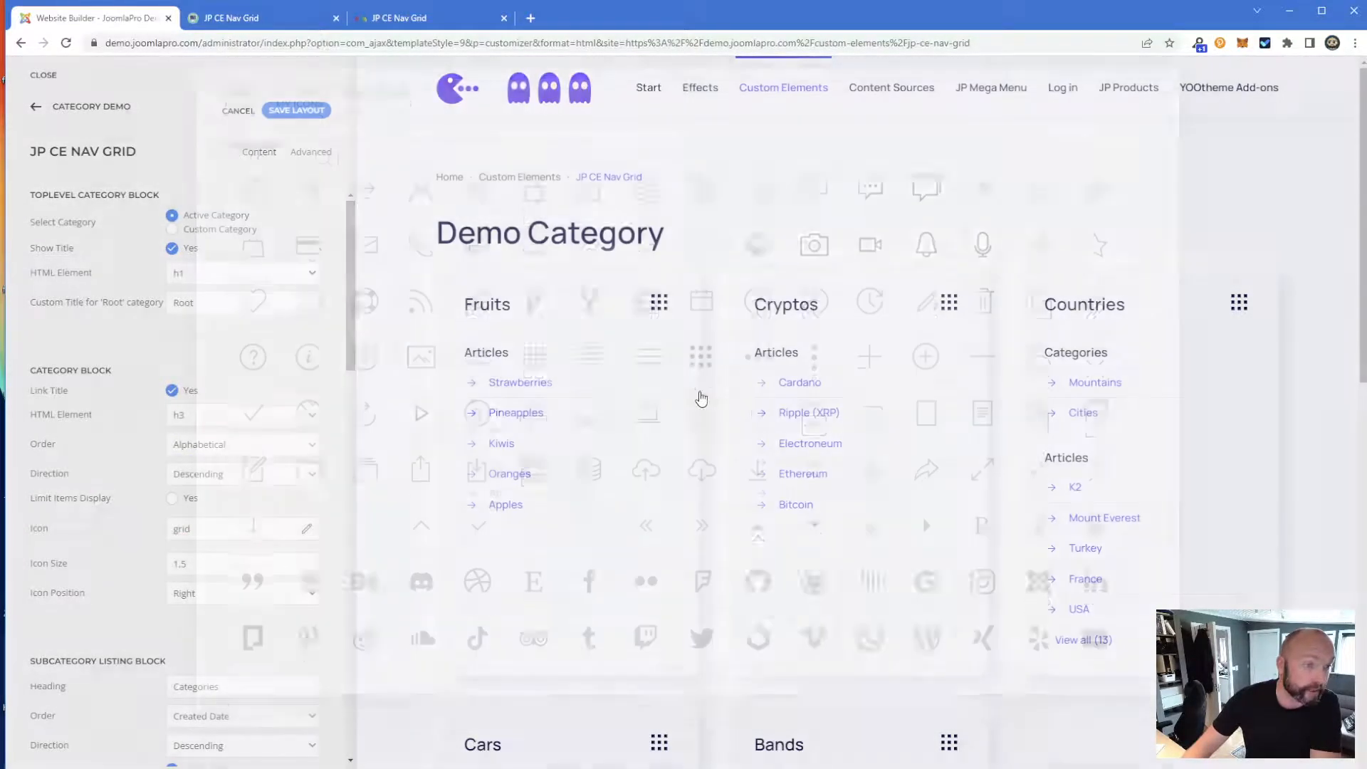
left_click(306, 529)
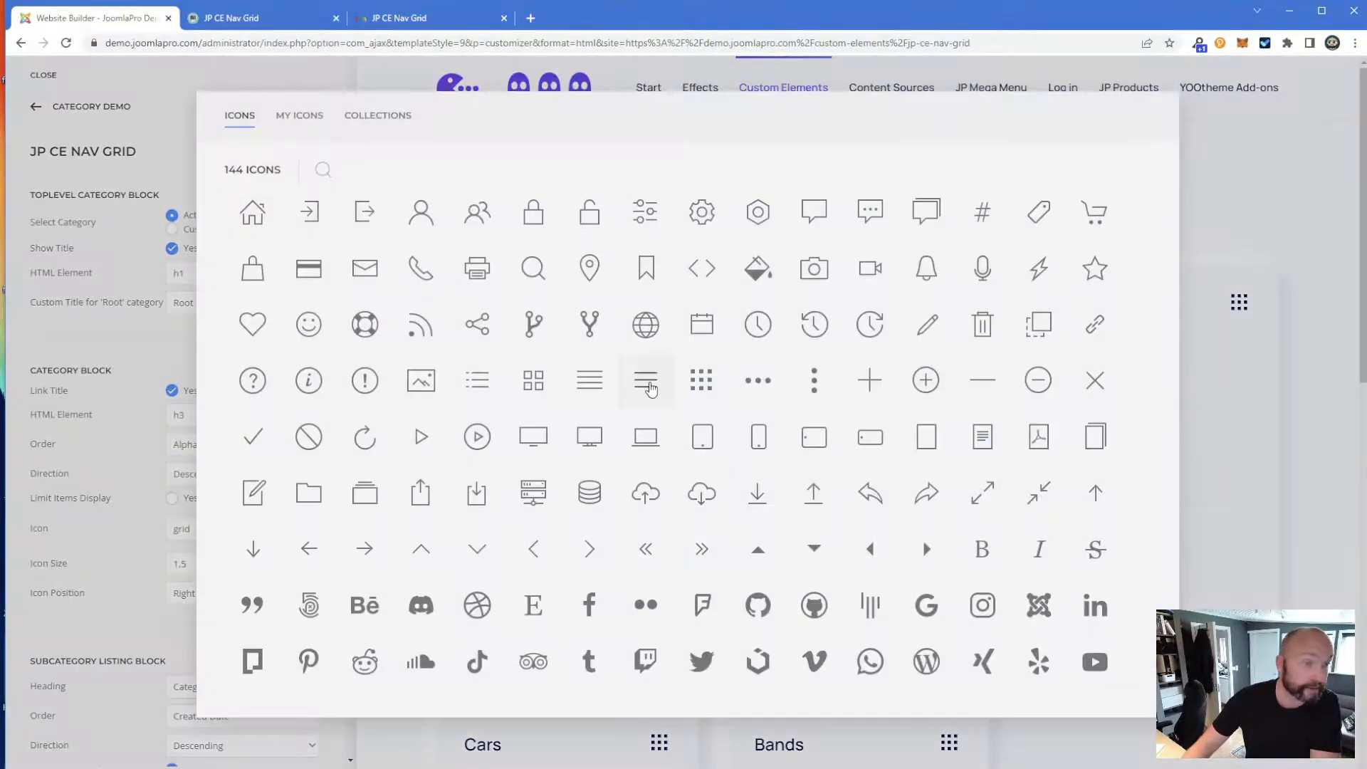
left_click(601, 388)
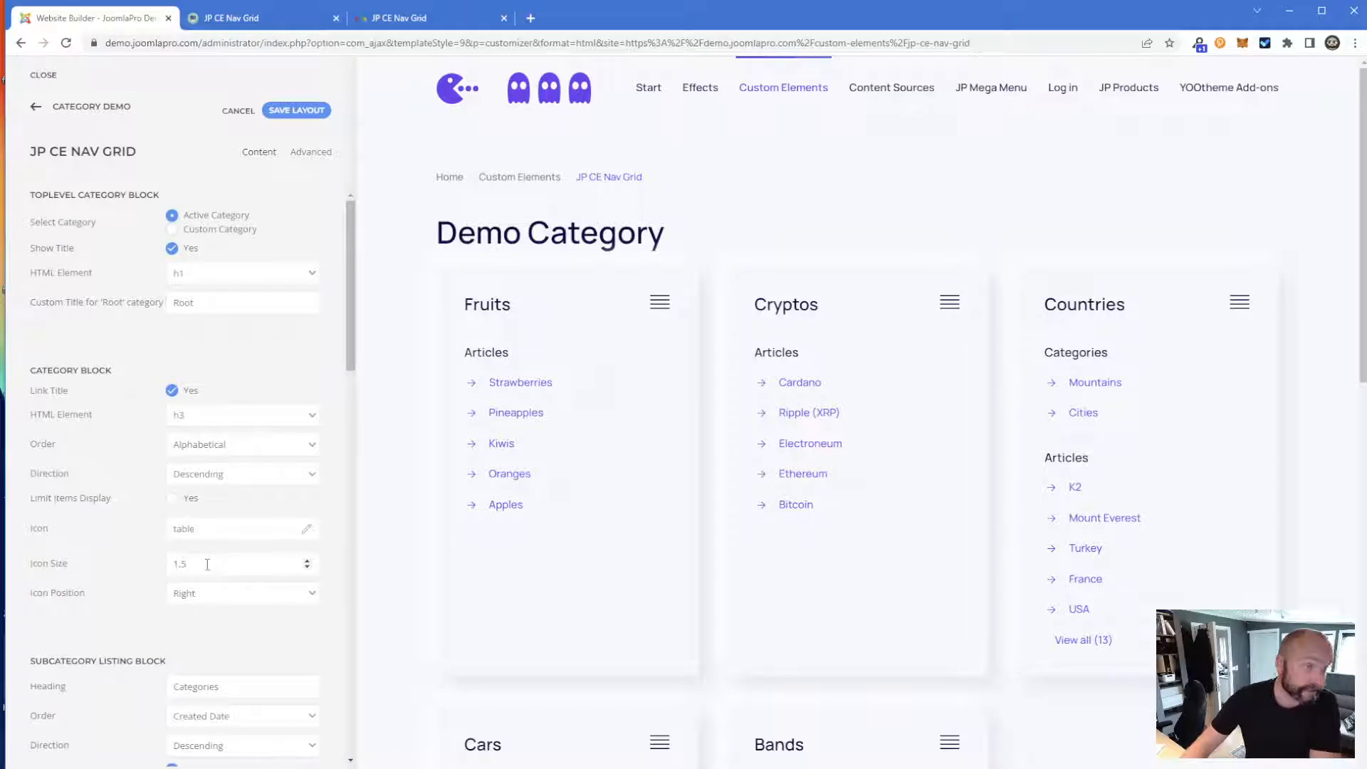
left_click(183, 563)
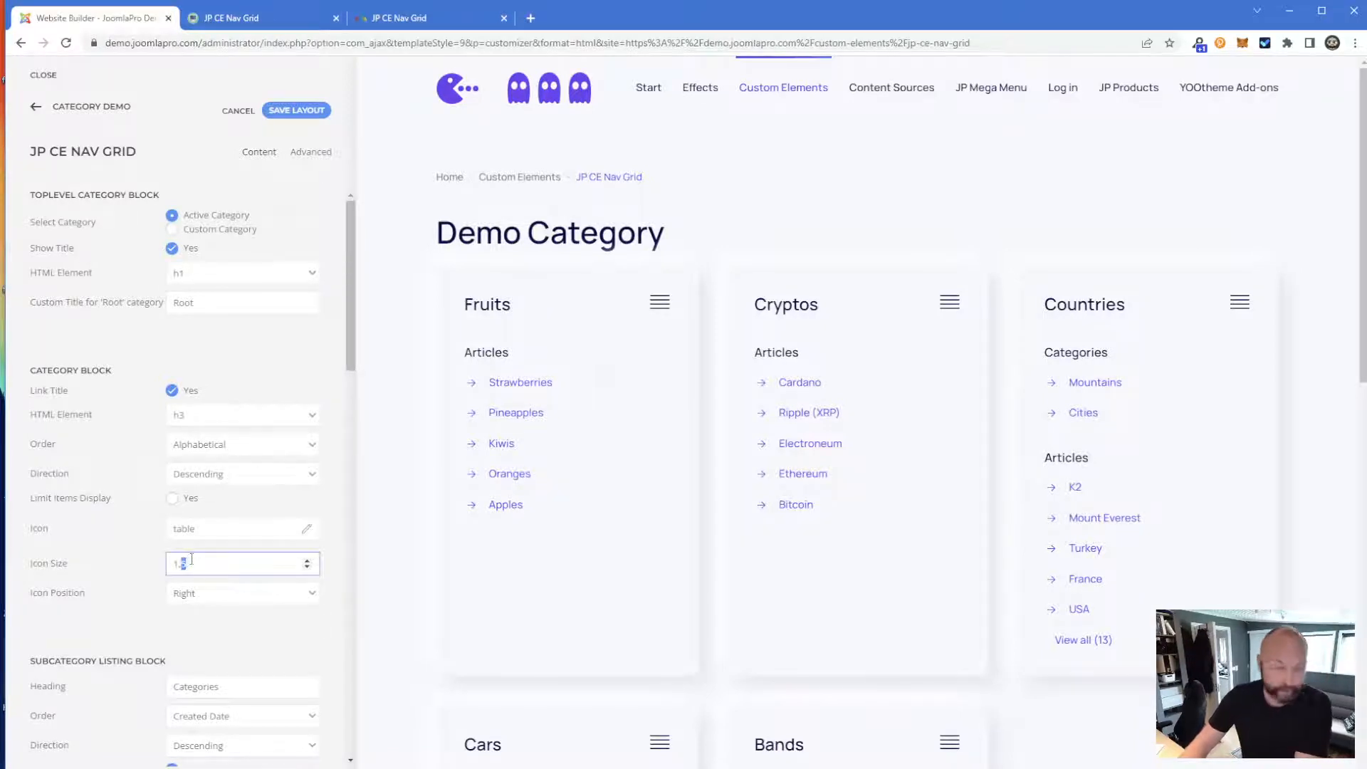
type("3")
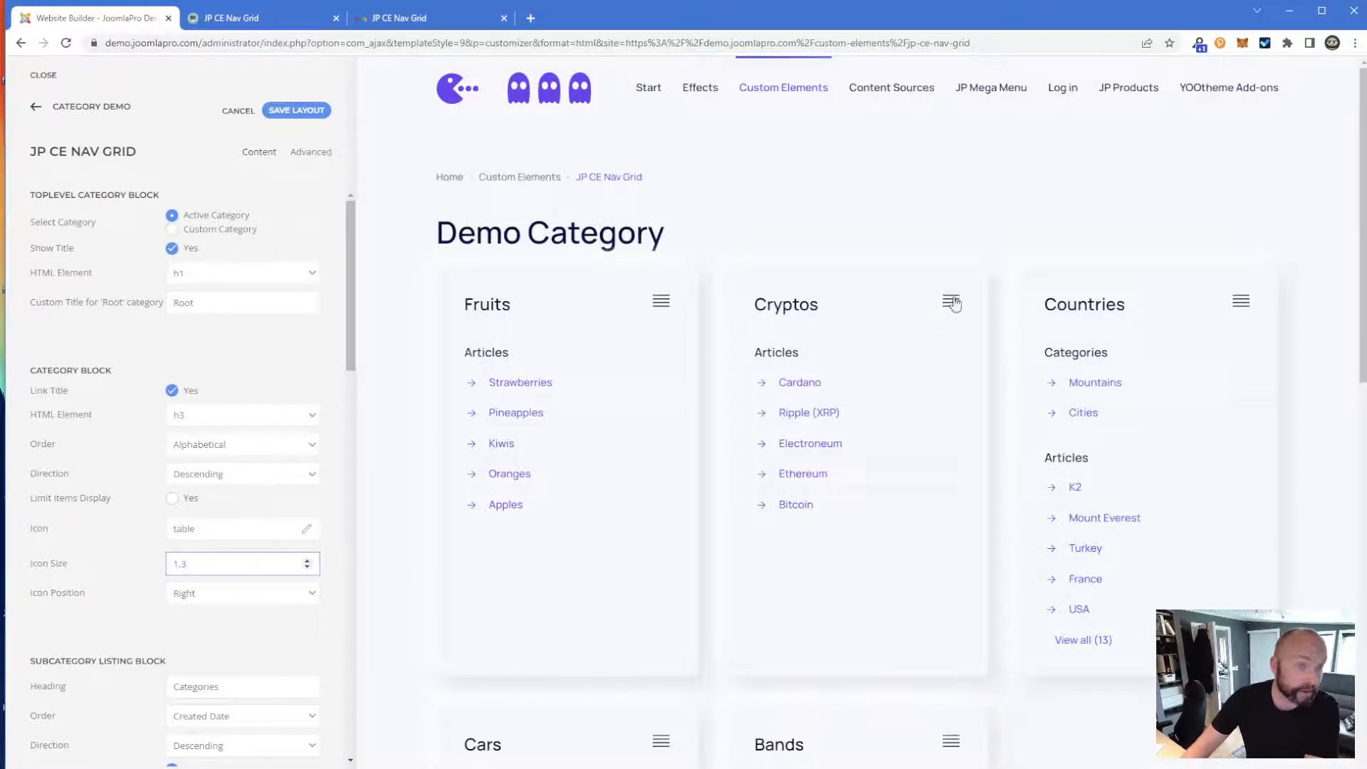
- Set the heading of the Subcategory Listing Block to "Sub-Categories" and check it in the Countries block
scroll(250, 547, "down", 1)
scroll(249, 547, "down", 1)
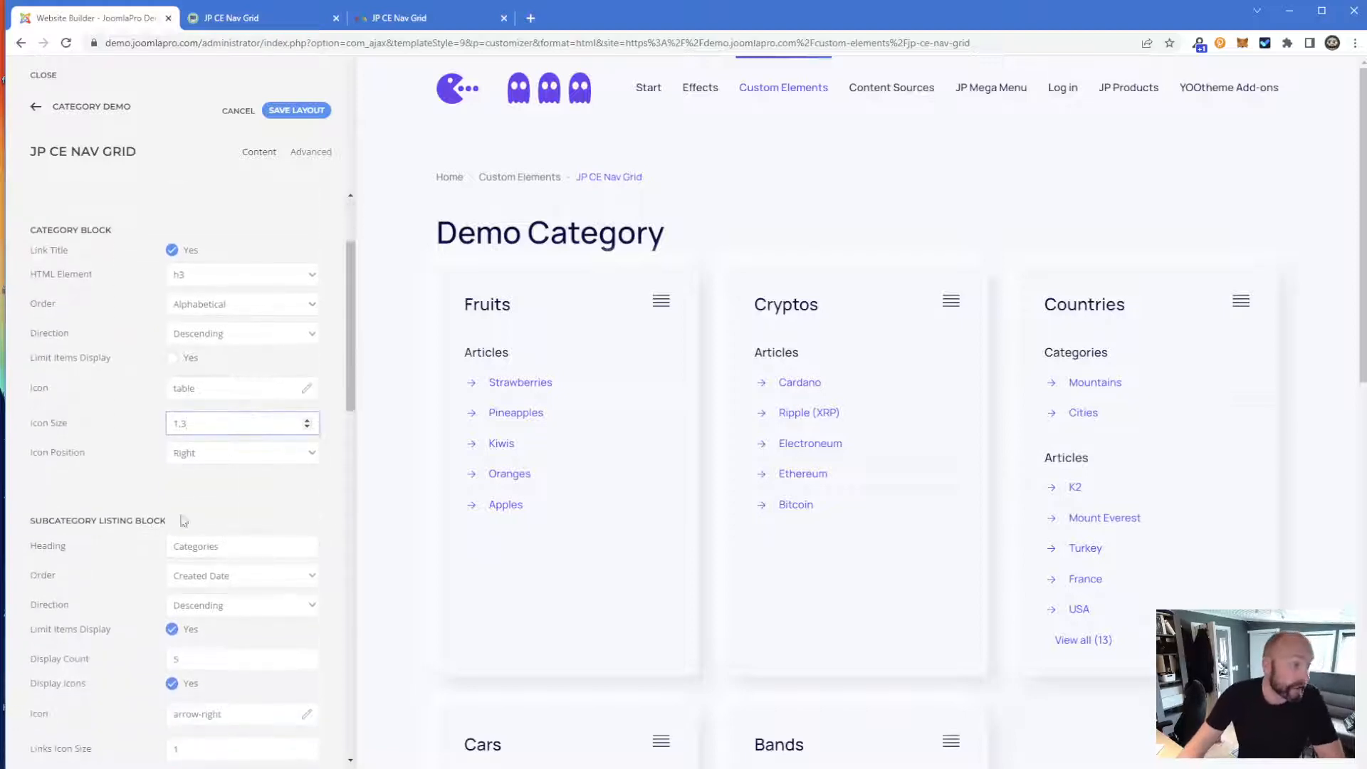
left_click_drag(182, 521, 65, 514)
scroll(236, 501, "down", 3)
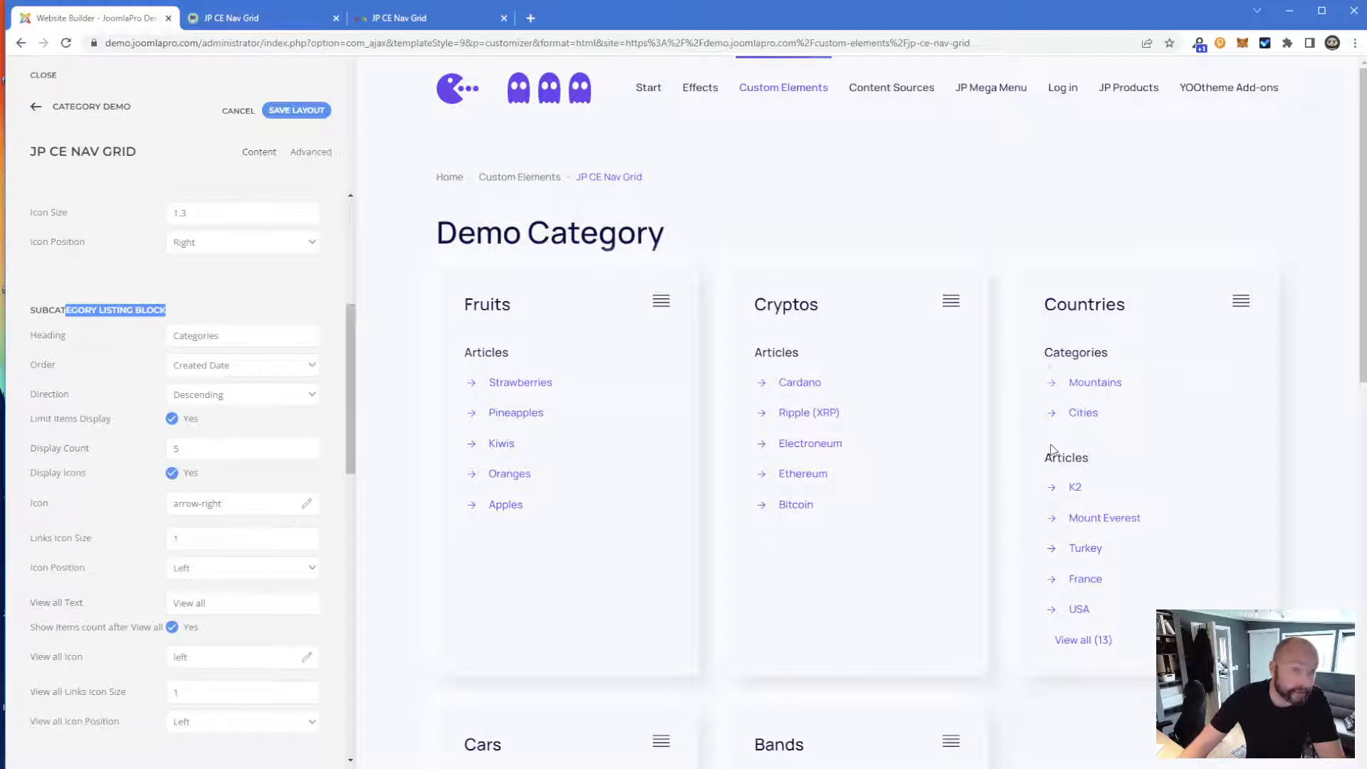
left_click_drag(1052, 353, 1117, 356)
left_click(1115, 361)
left_click(174, 336)
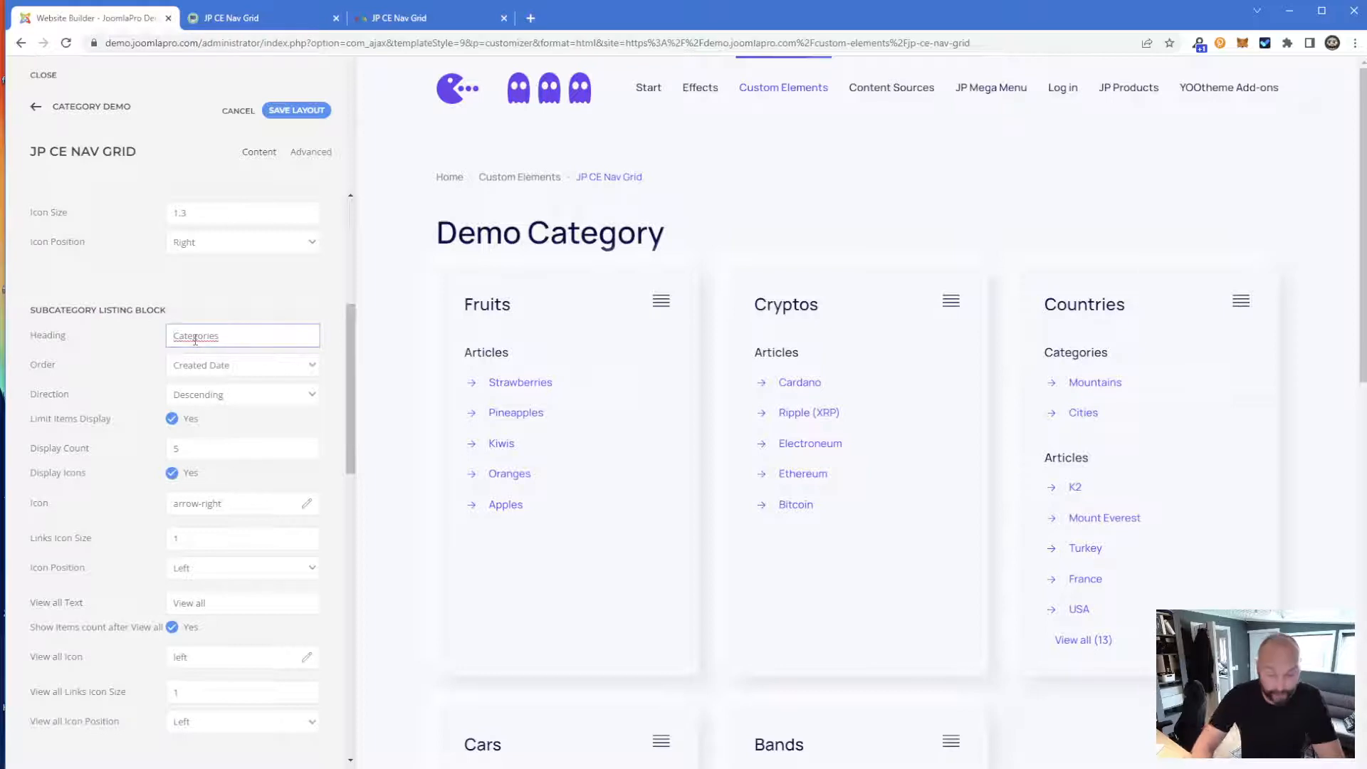
type("Sub-")
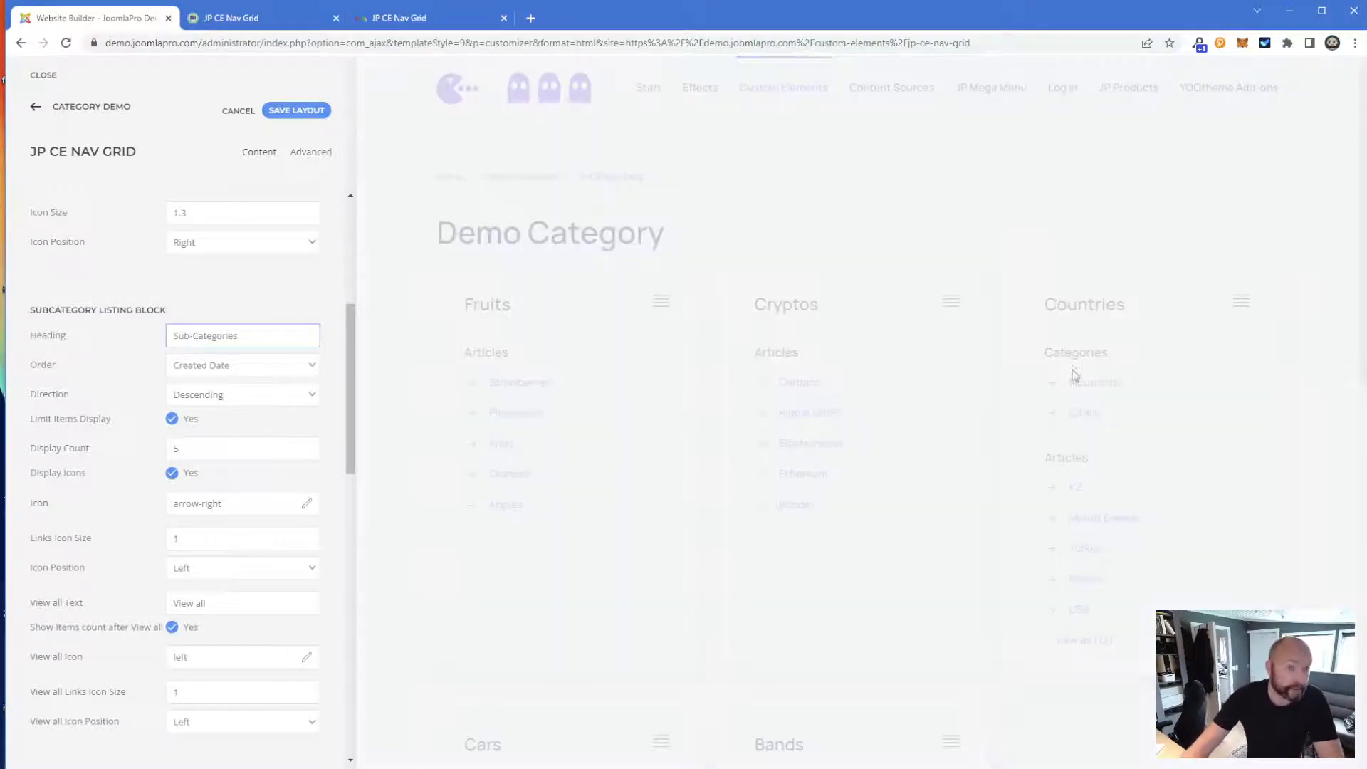
left_click_drag(1139, 354, 1022, 357)
left_click(1023, 358)
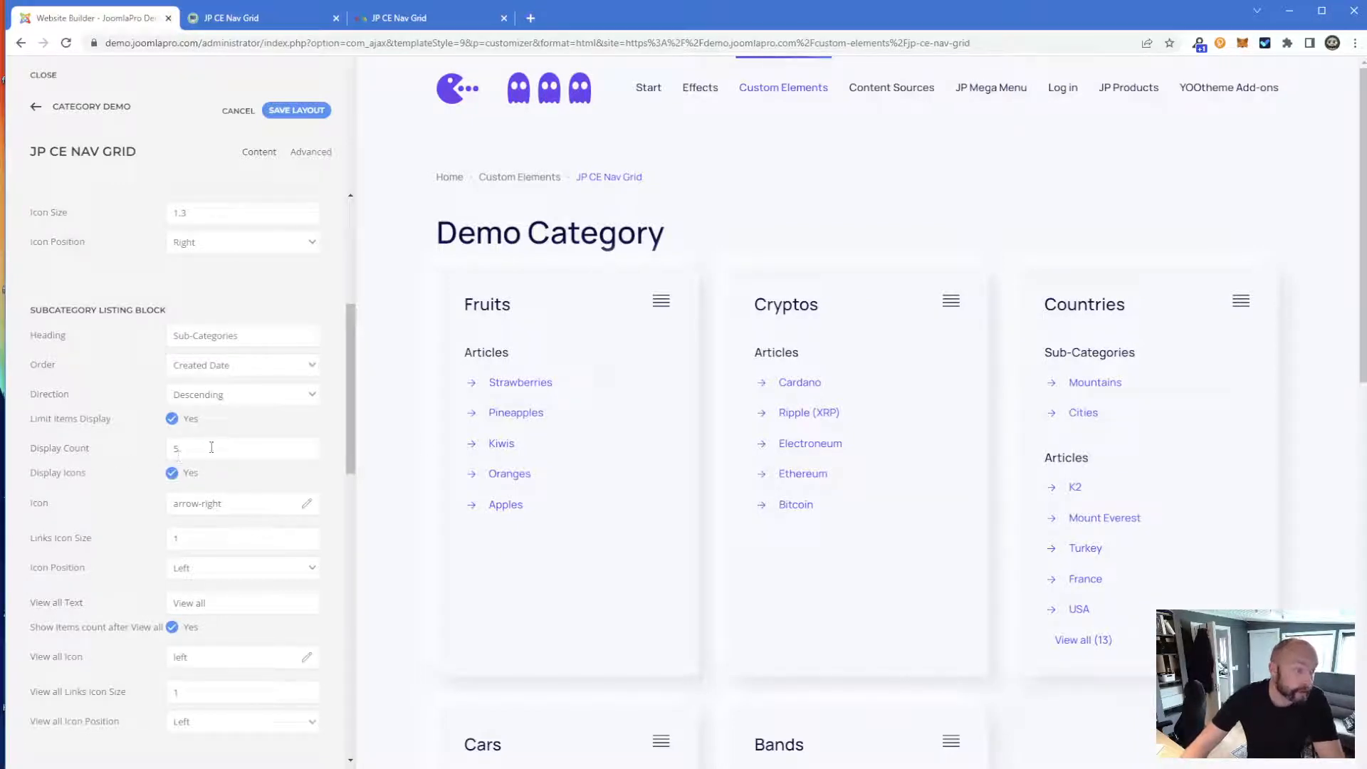
- Set the subcategory display count to 1 and its View all text to "View all categories", saving the layout
double_click(190, 452)
type("1")
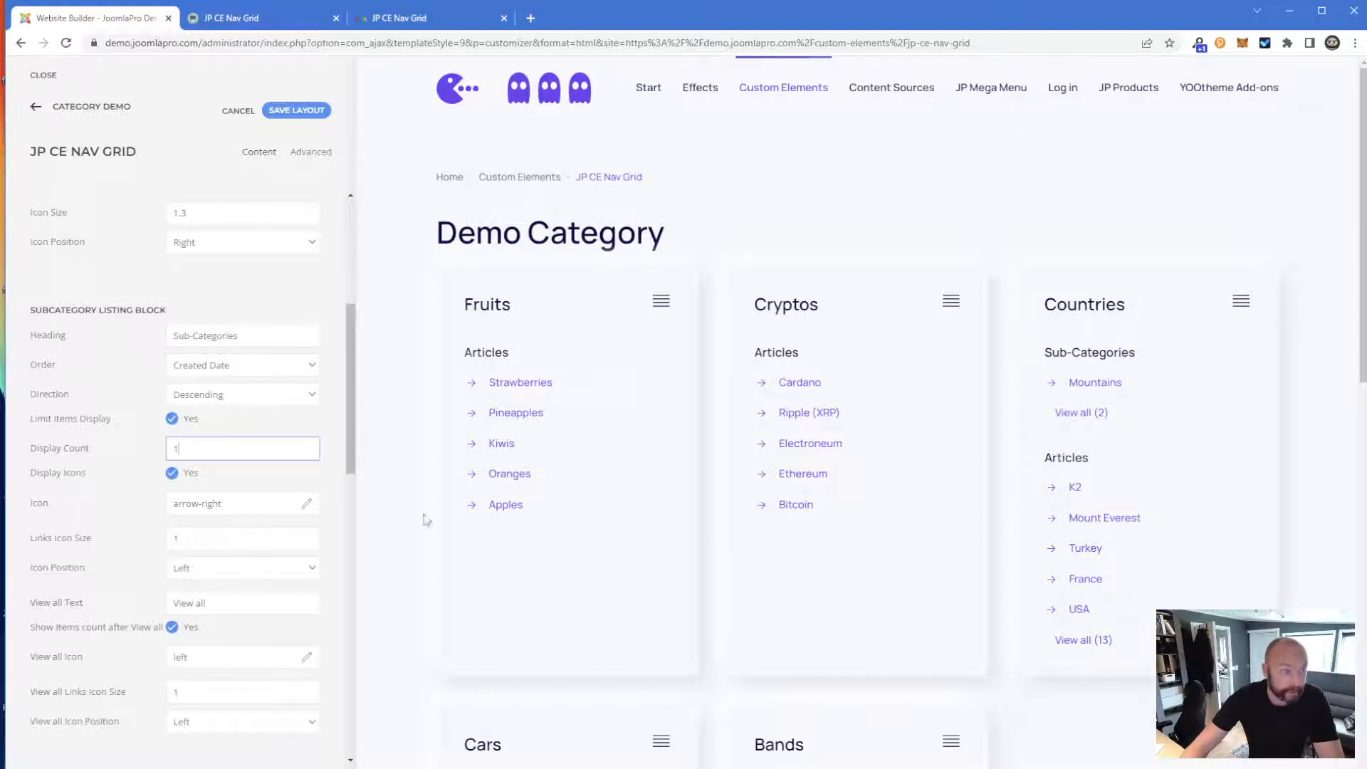
mouse_move(224, 606)
left_mouse_down()
mouse_move(184, 603)
mouse_move(208, 601)
left_mouse_up()
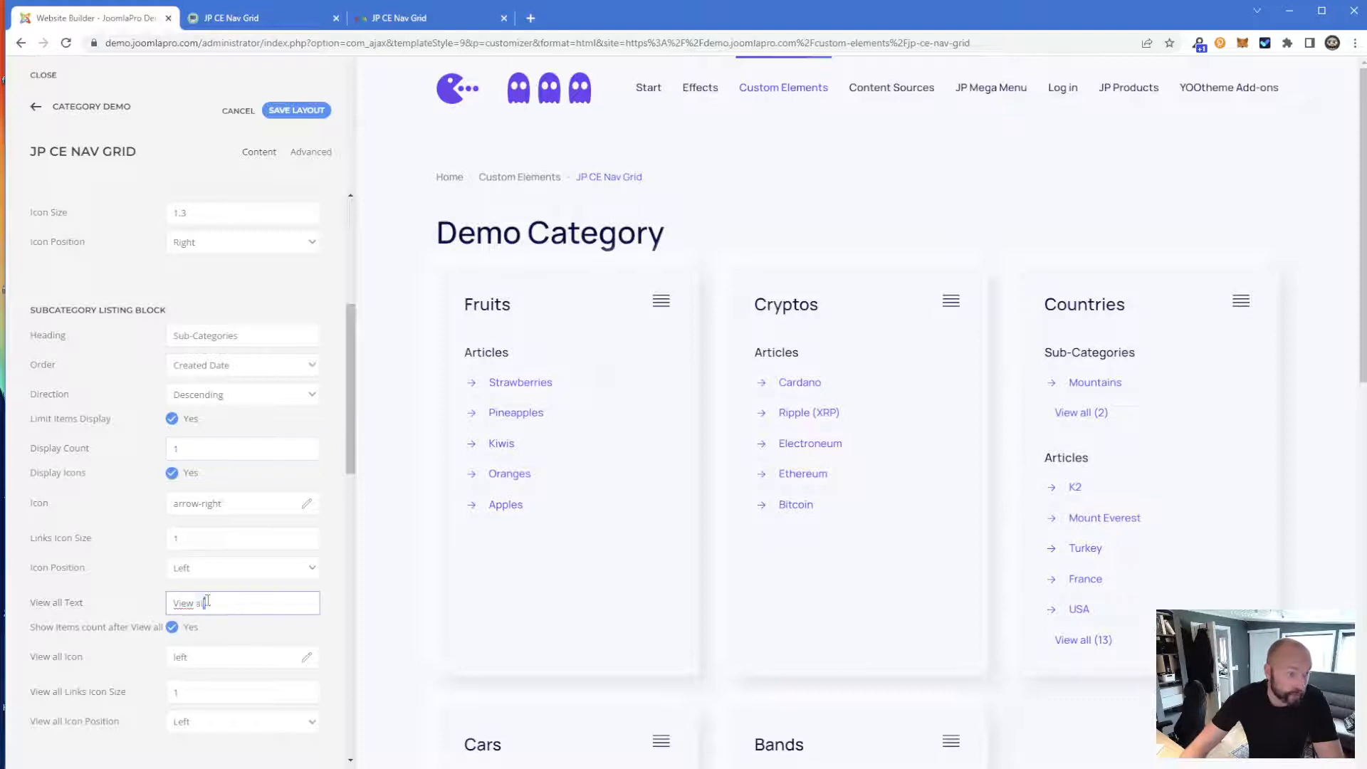
type("cat")
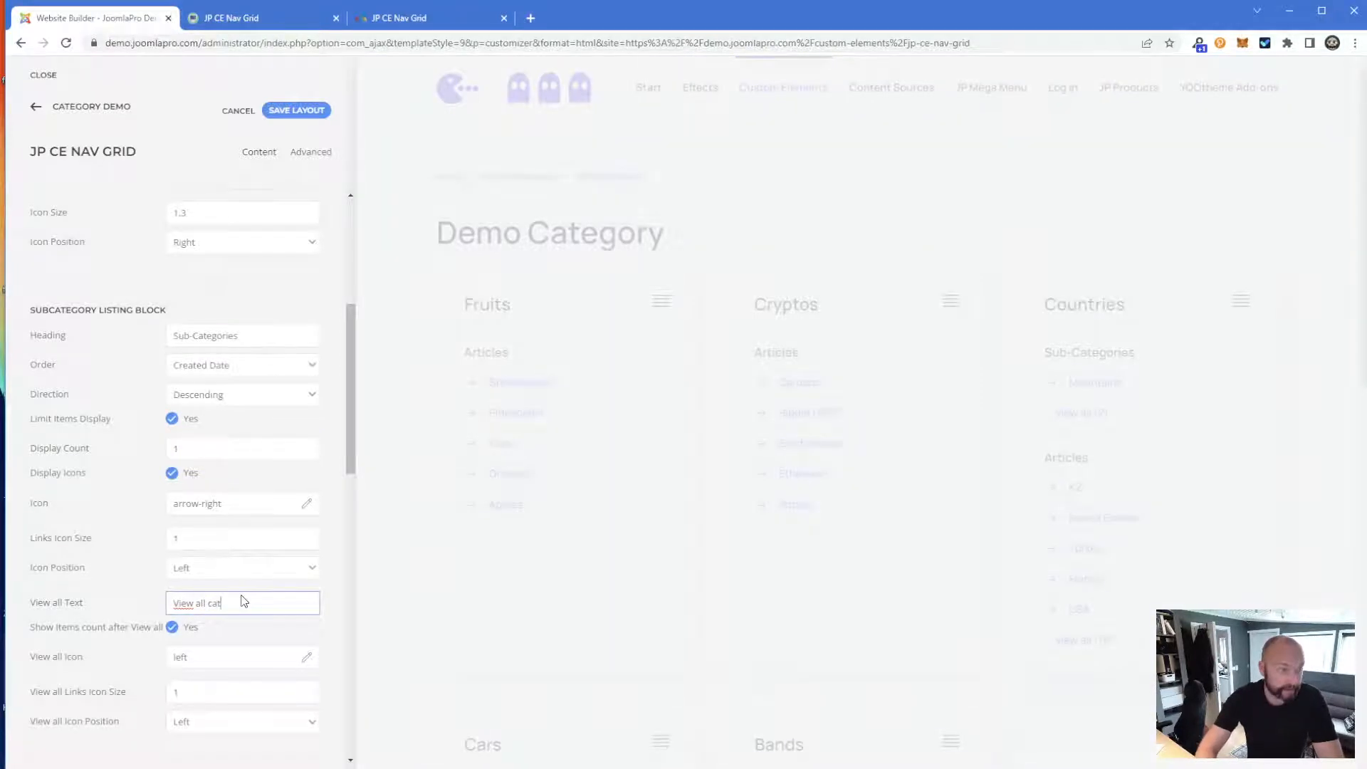
type("egories")
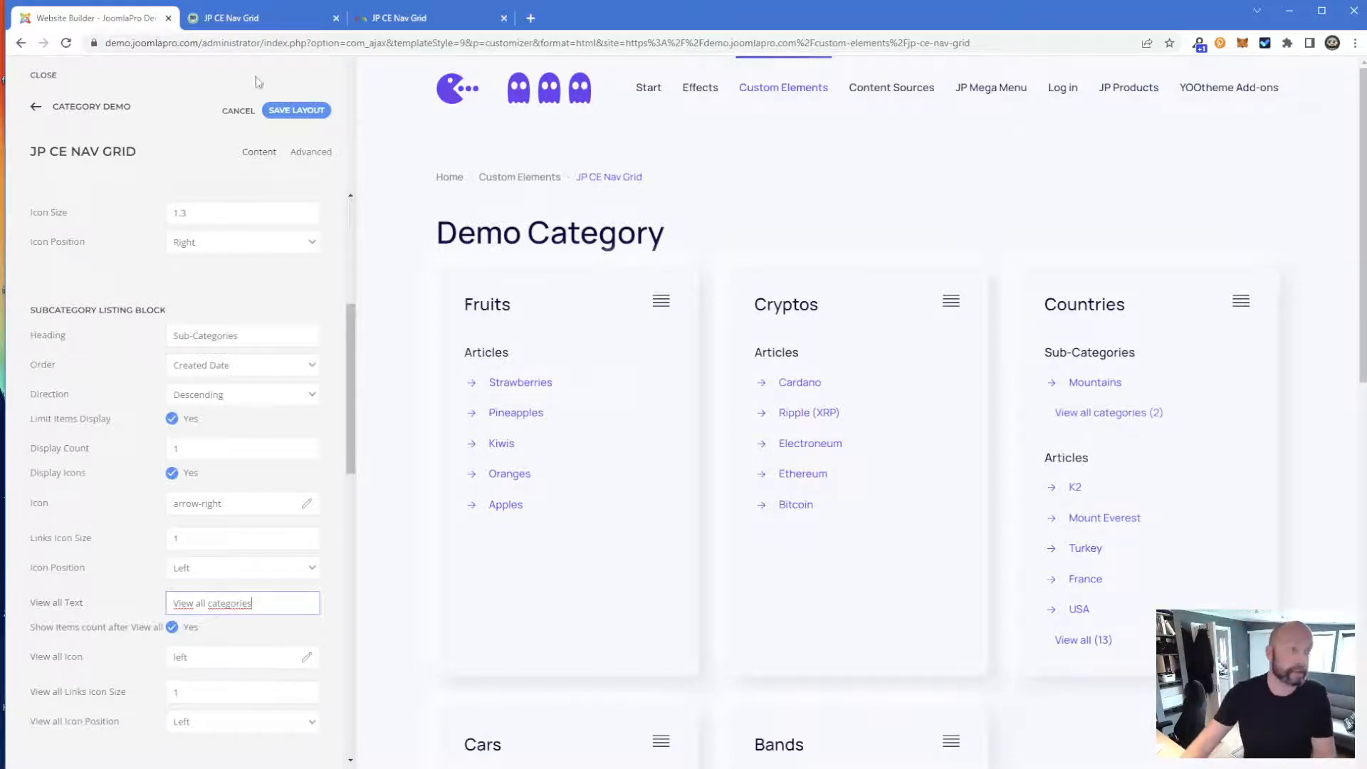
left_click(288, 109)
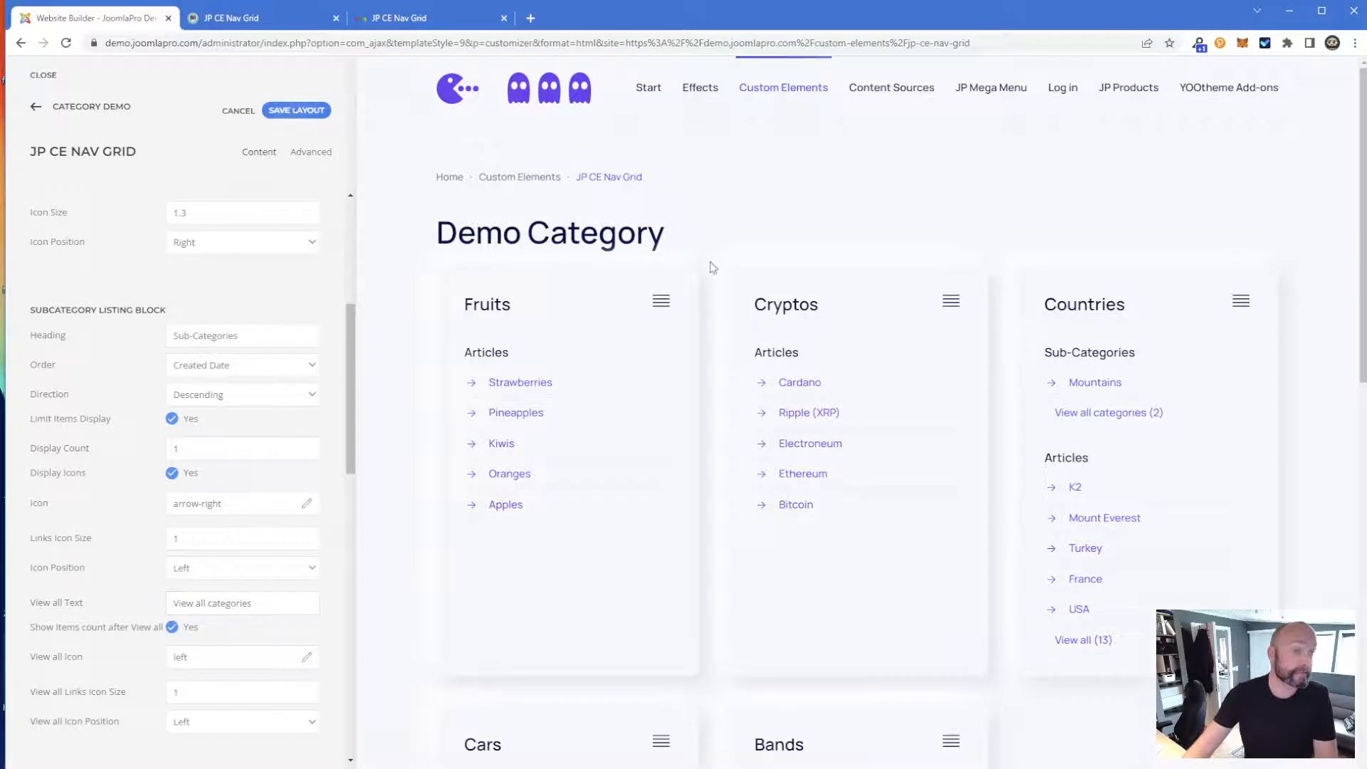
- Test the "View all categories" link in the Countries block, return to Demo Category, and set the subcategory display count to 8
left_click(1096, 419)
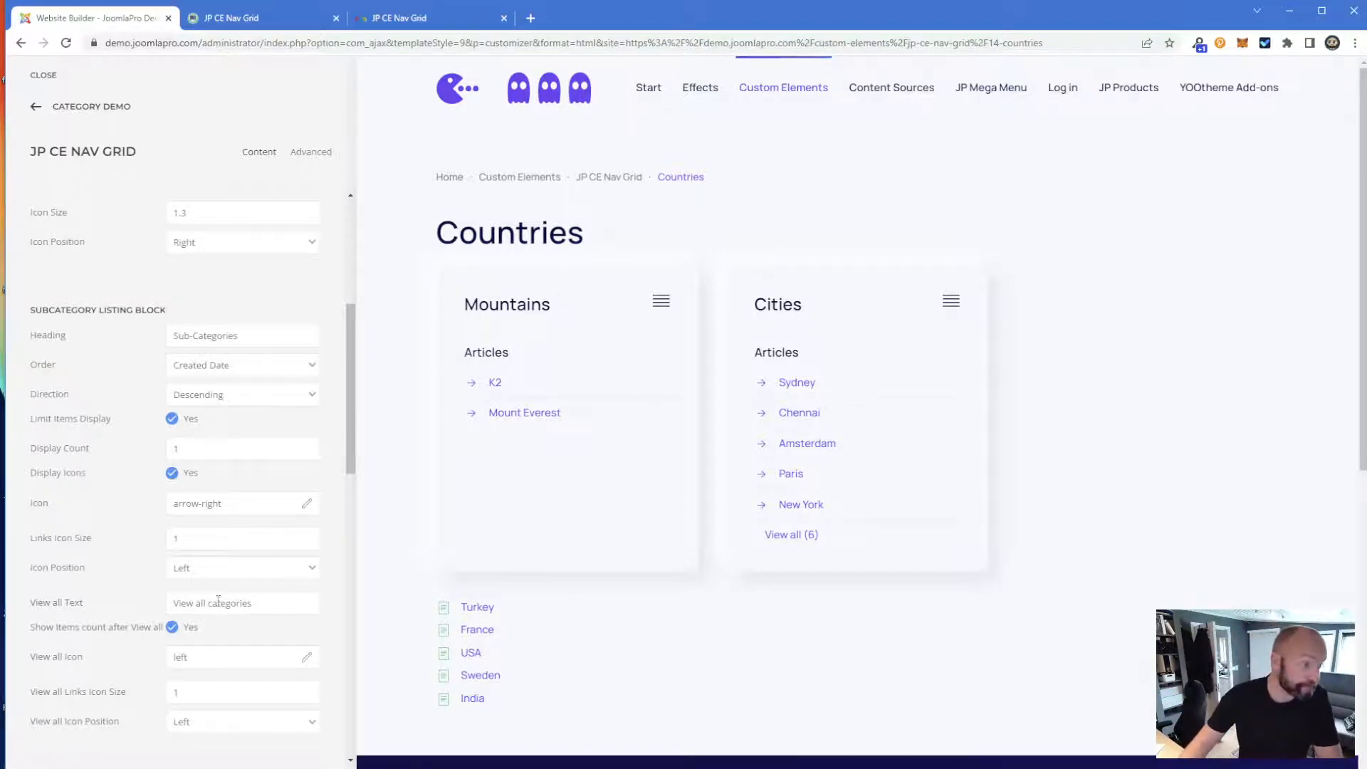
left_click(627, 178)
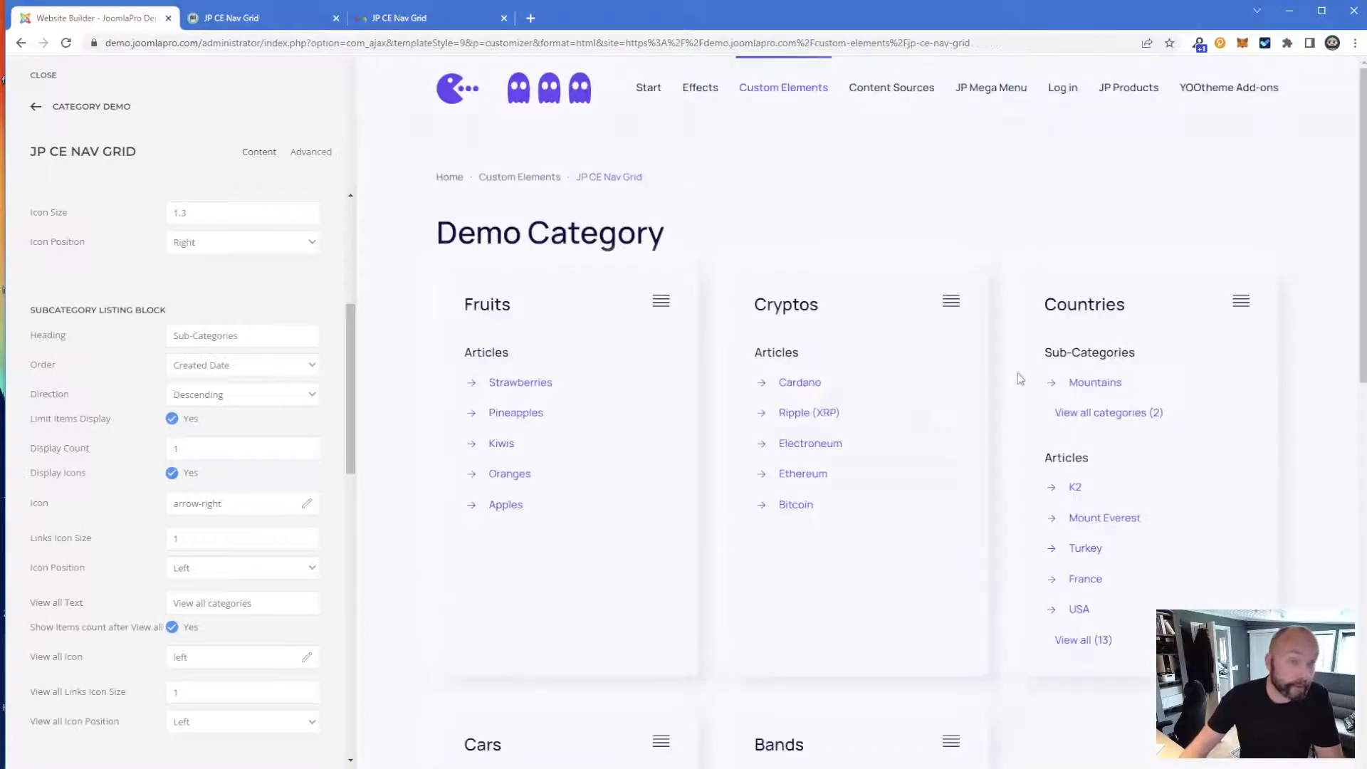
double_click(190, 444)
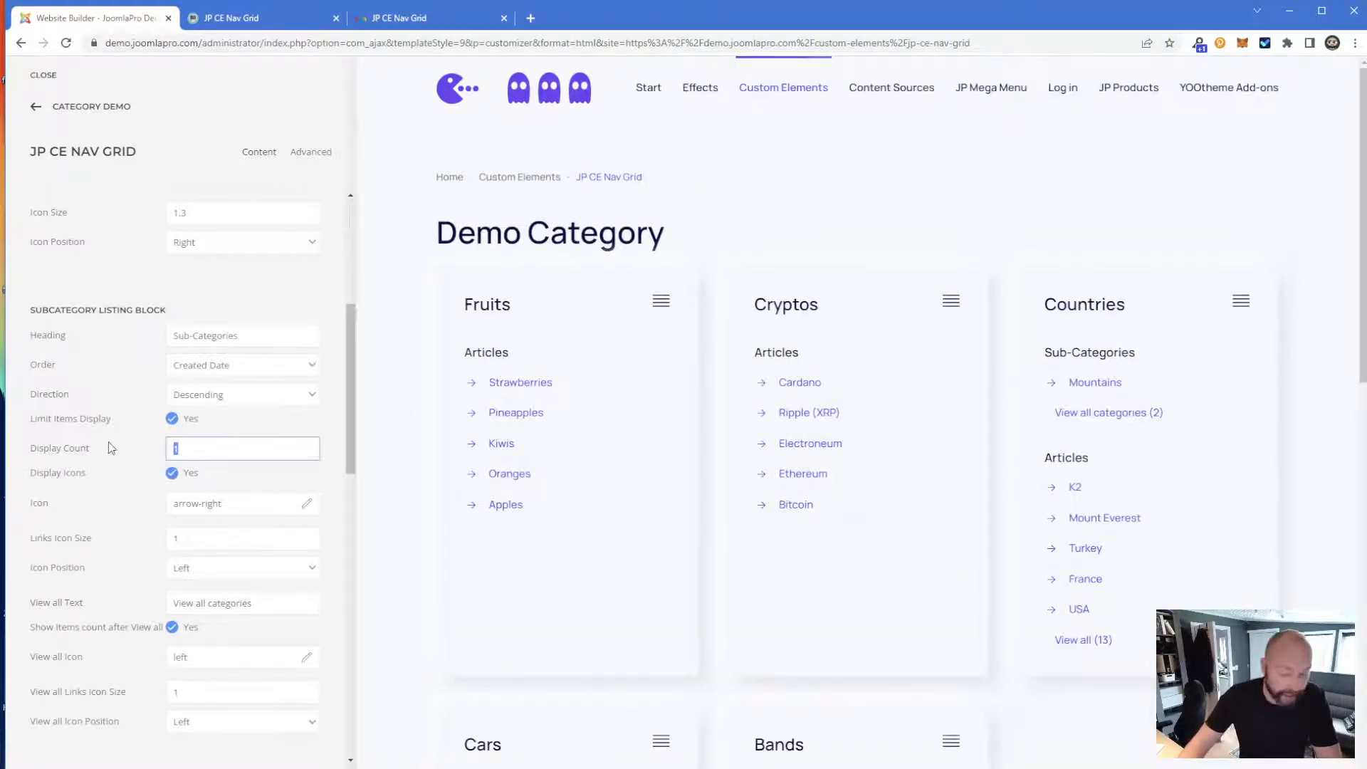
type("8")
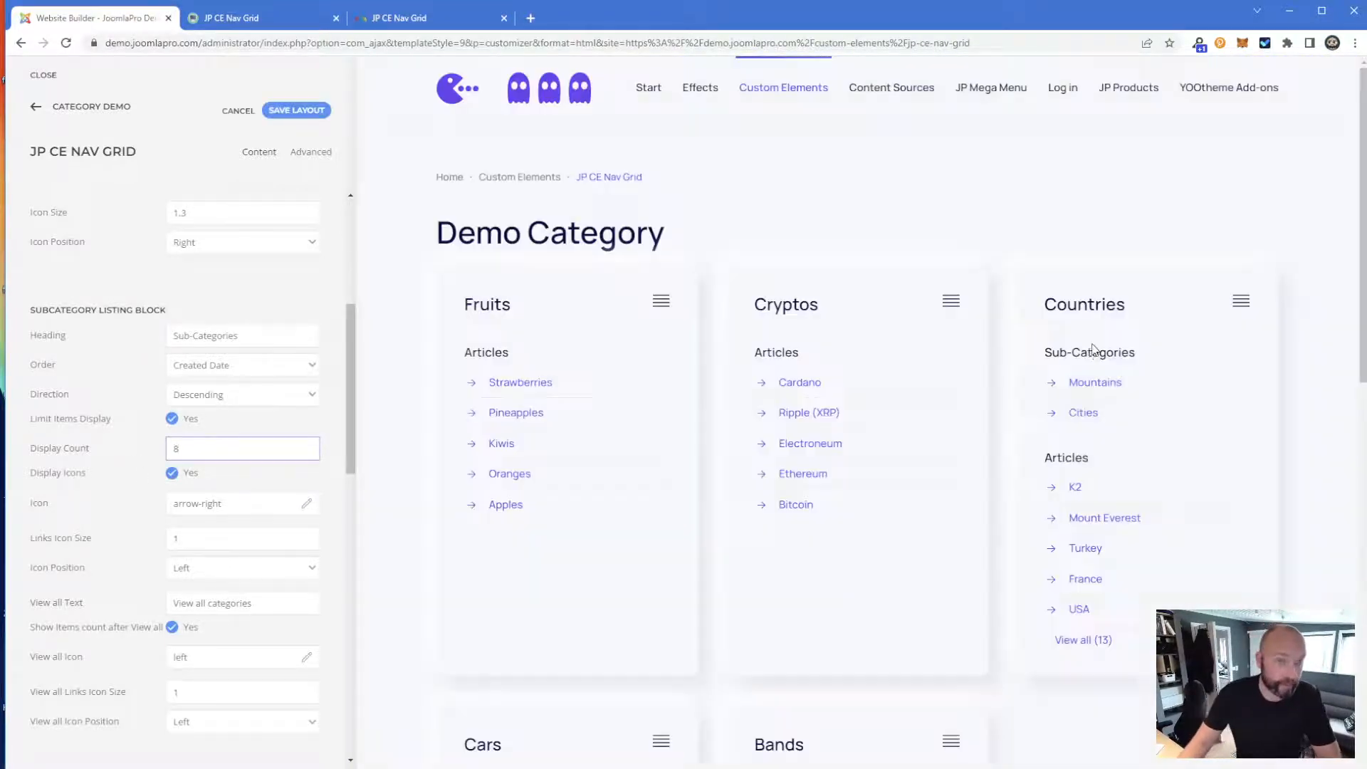
- Change the subcategory listing icon to play and save the layout
scroll(268, 457, "down", 2)
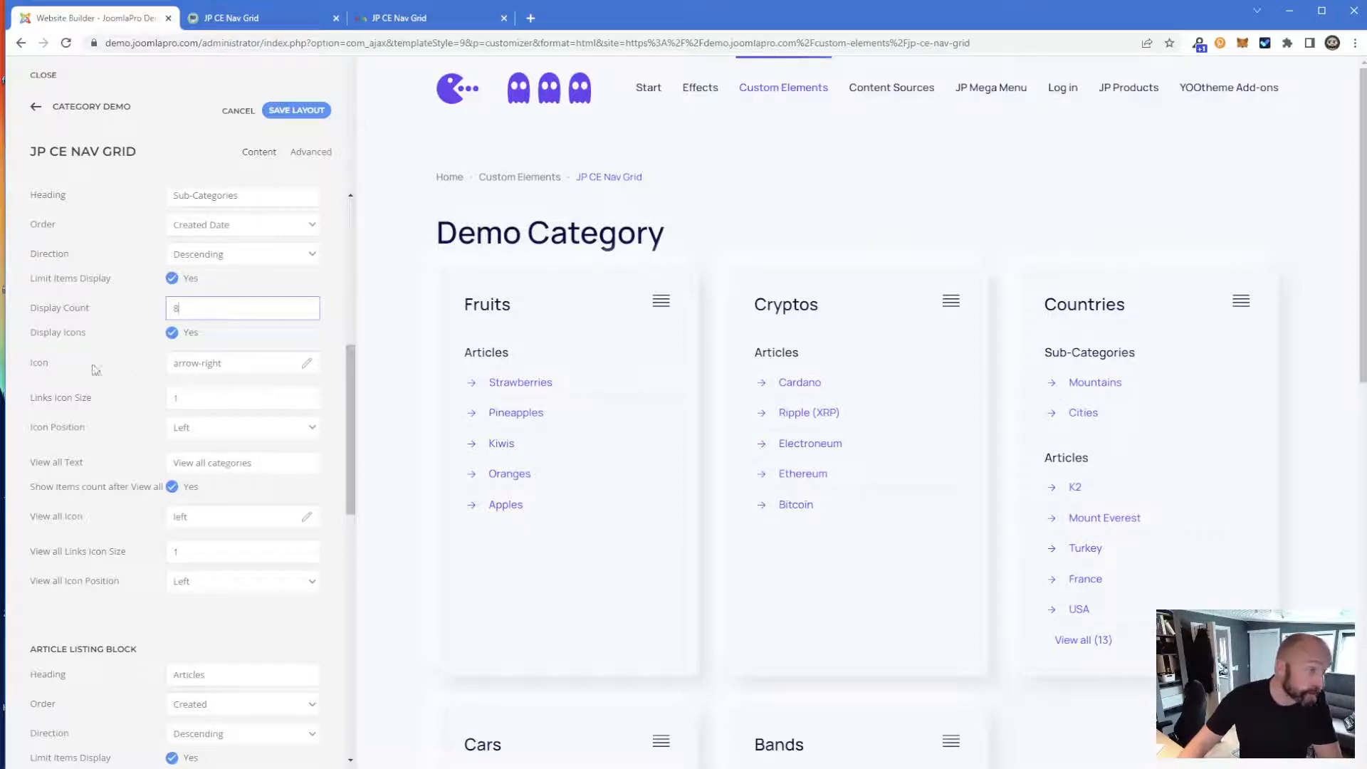
left_click(206, 364)
left_click(308, 365)
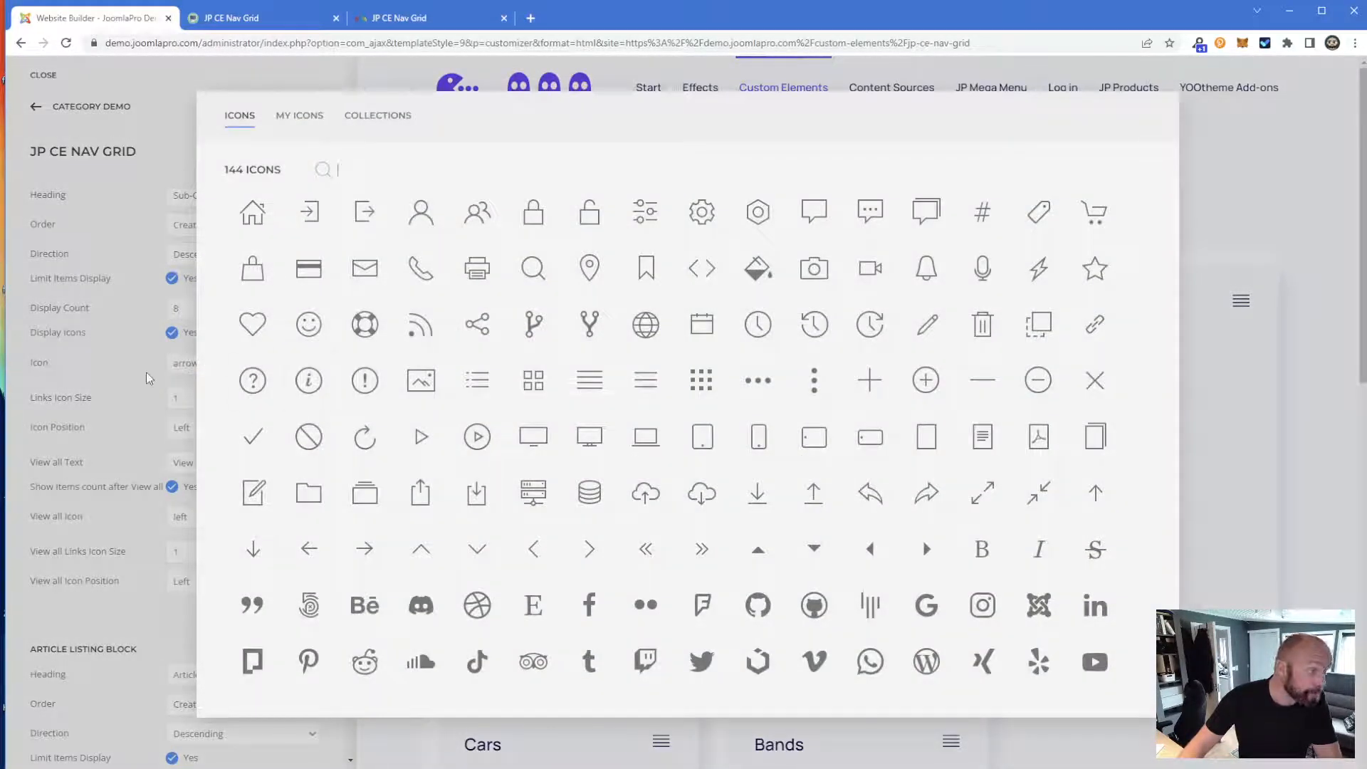
left_click(421, 436)
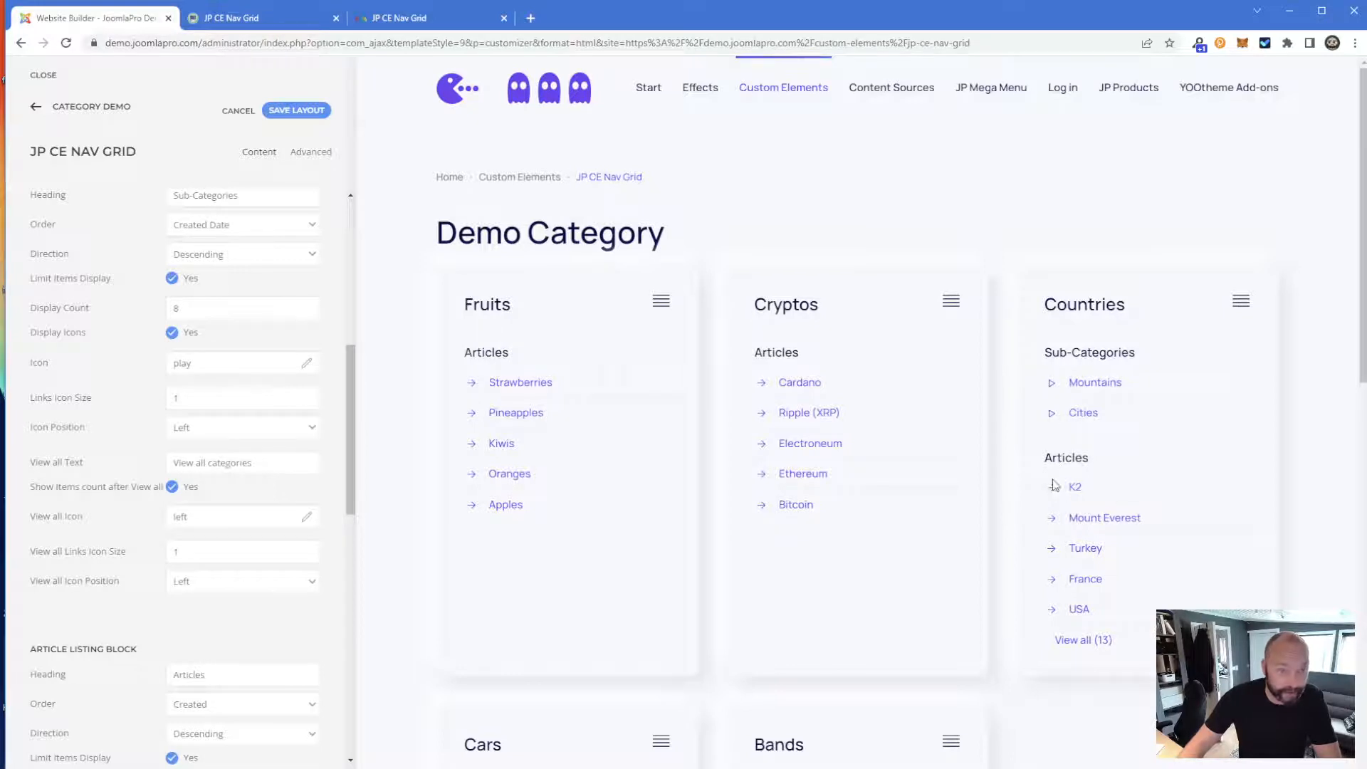
left_click(296, 110)
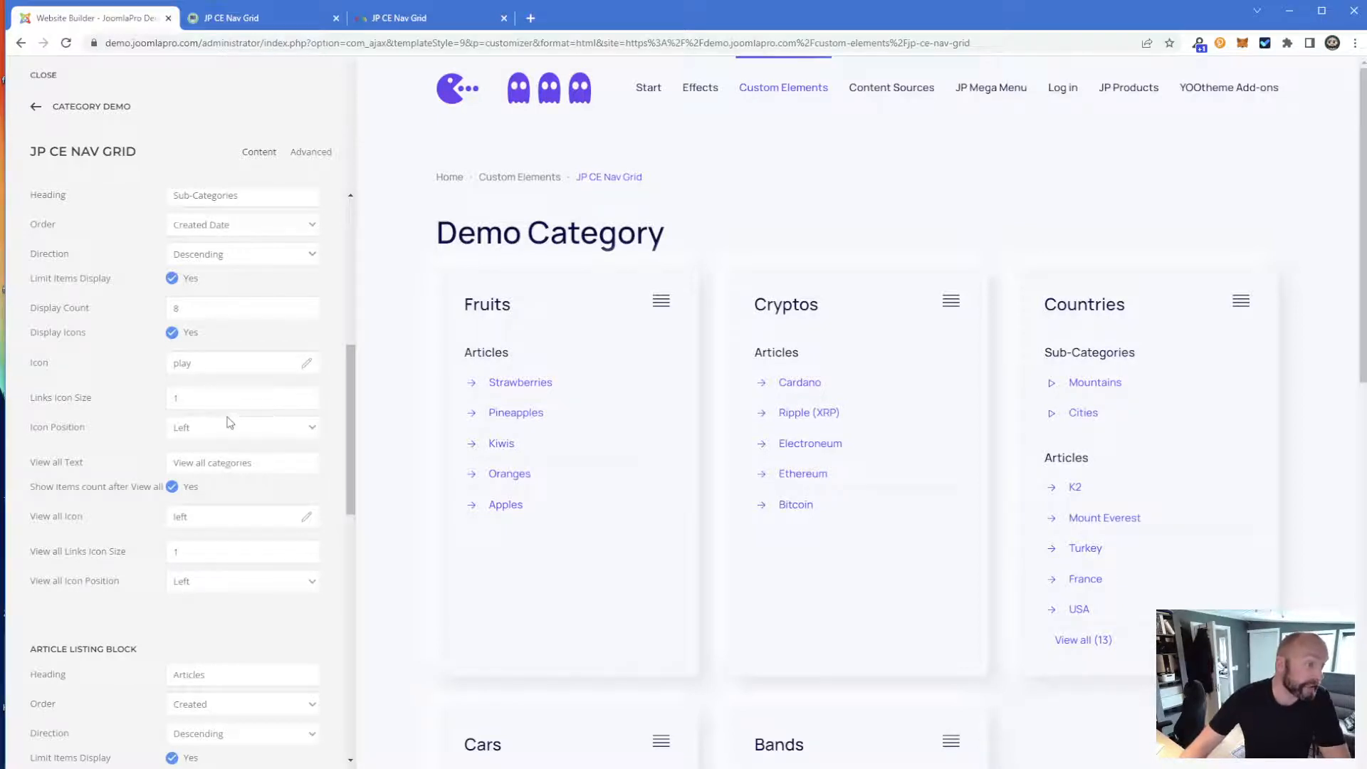
- Review the remaining subcategory options and the Article Listing Block settings, comparing them with the article lists in the preview
scroll(230, 422, "down", 2)
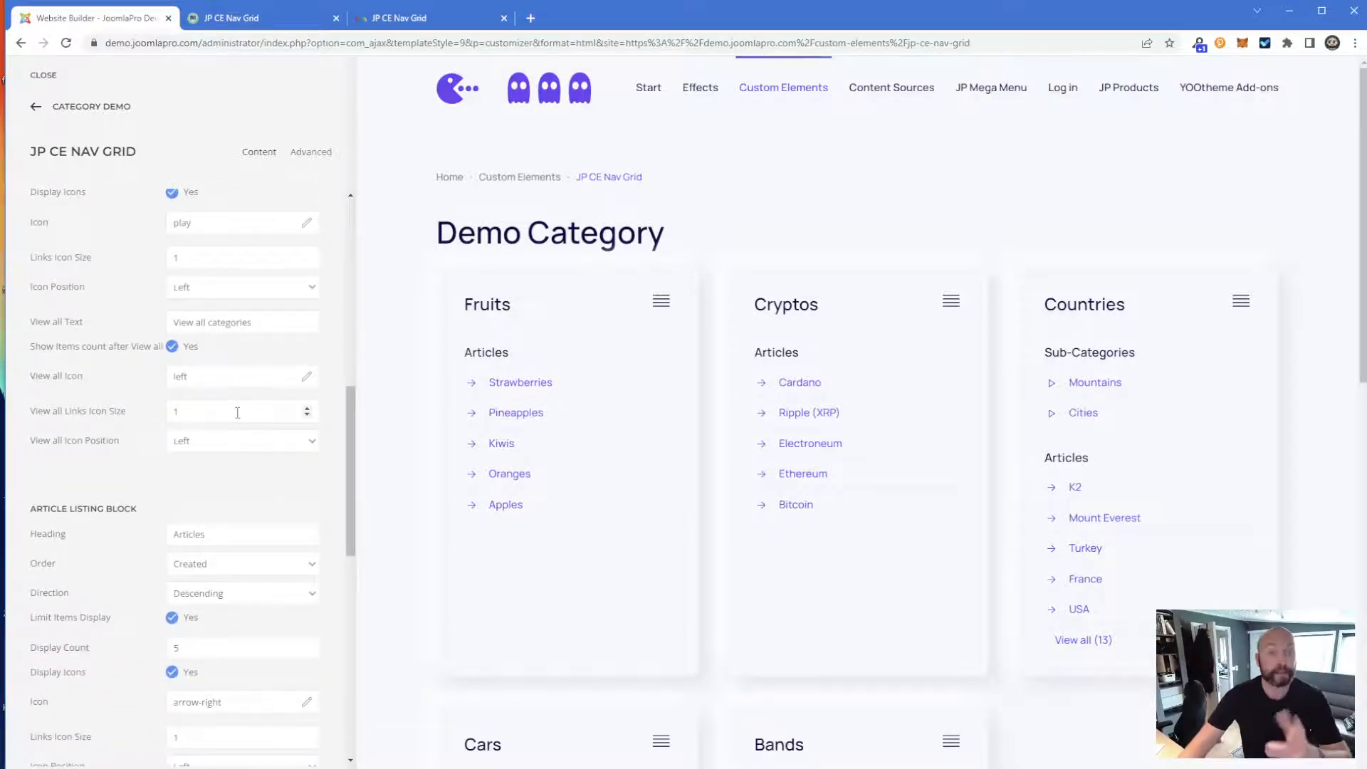
scroll(229, 430, "down", 1)
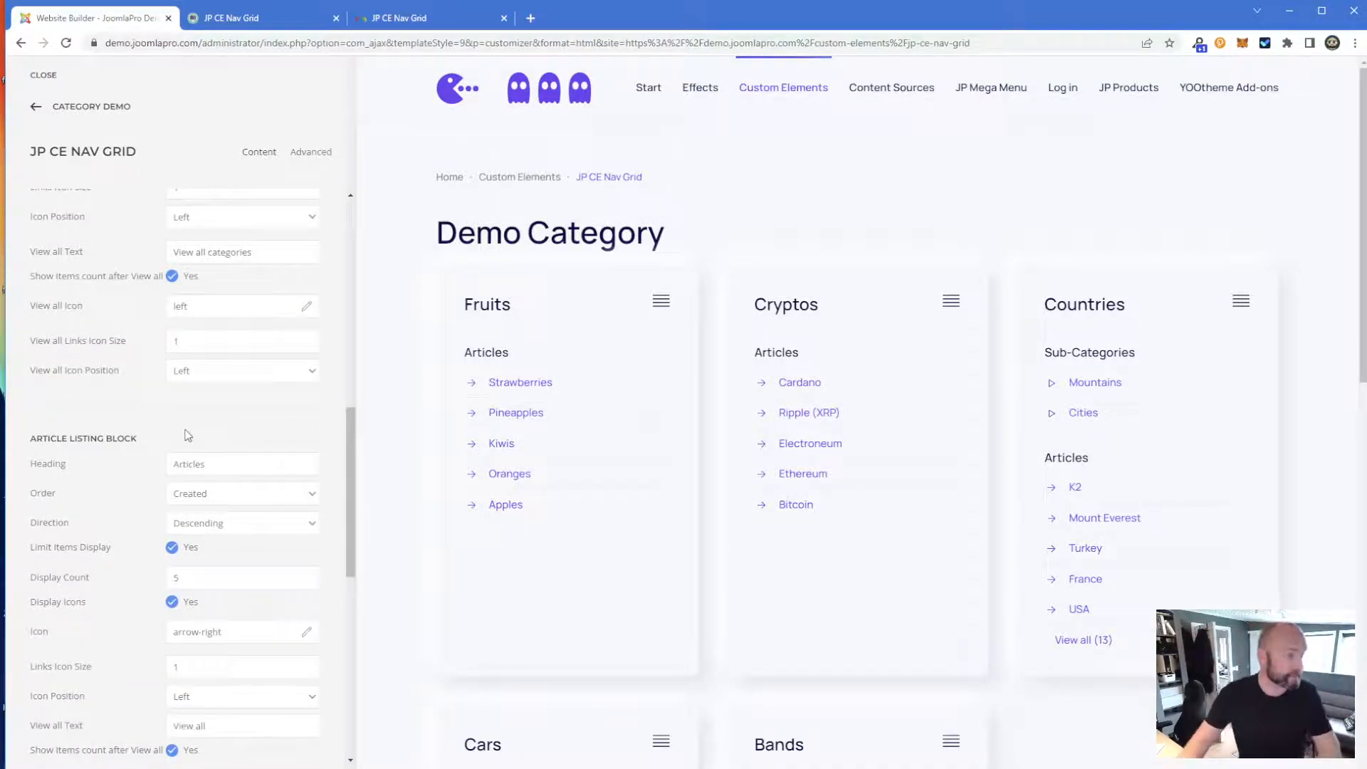
scroll(158, 401, "up", 6)
scroll(144, 399, "down", 8)
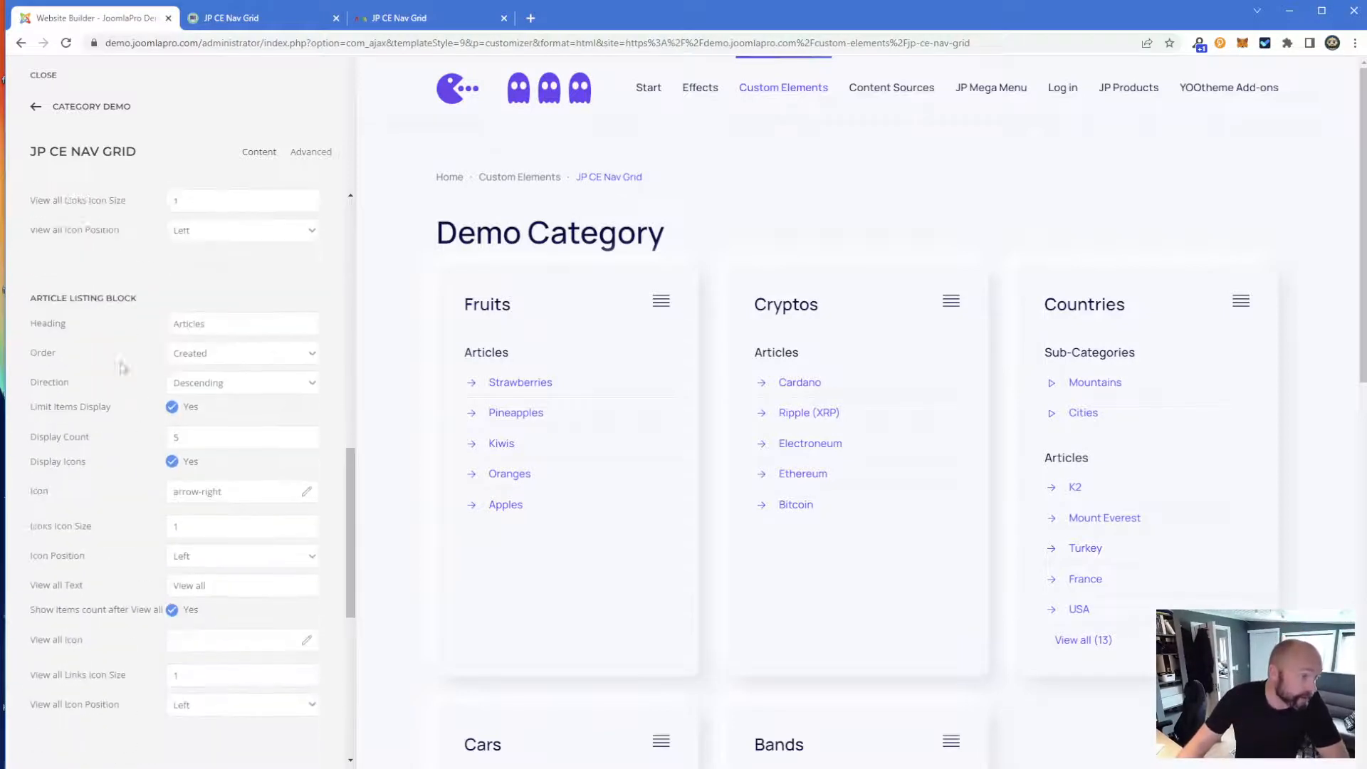
left_click_drag(138, 298, 31, 299)
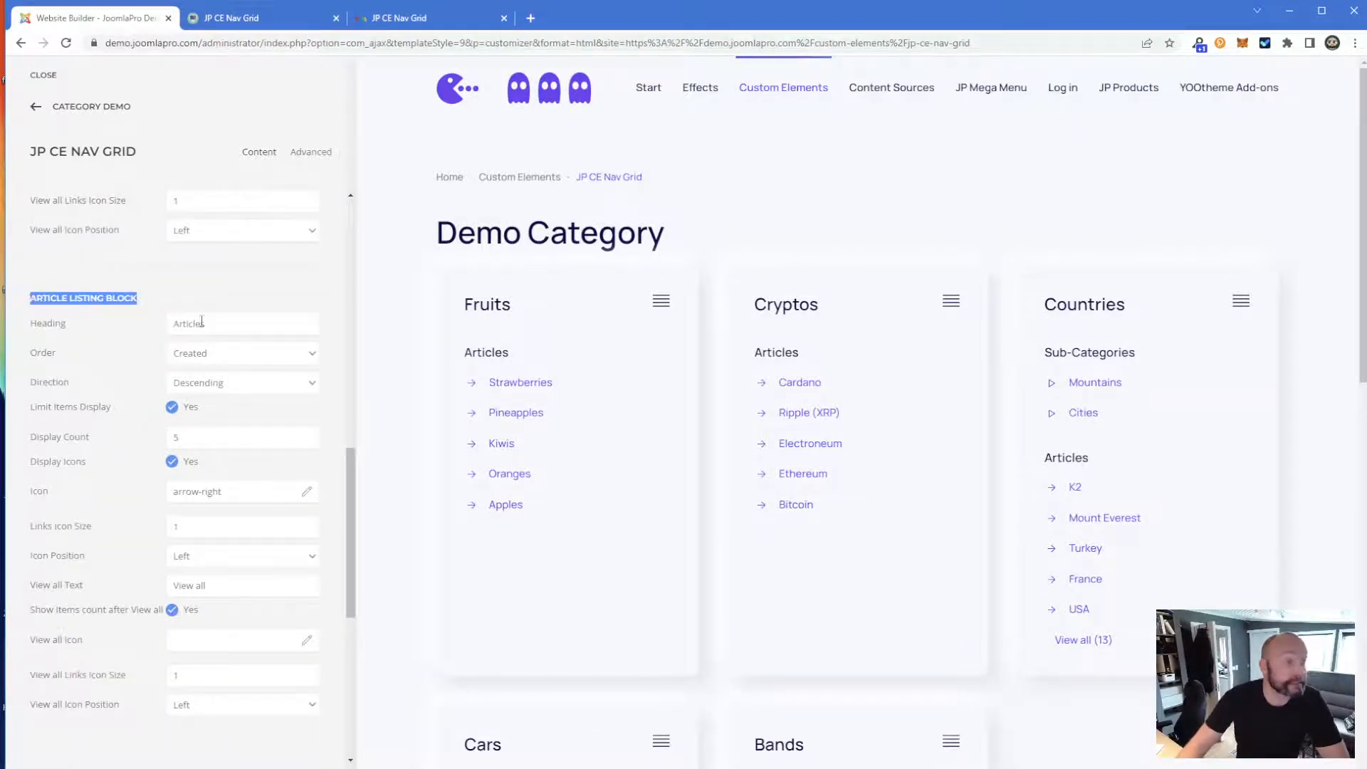
left_click(201, 322)
scroll(1082, 591, "down", 1)
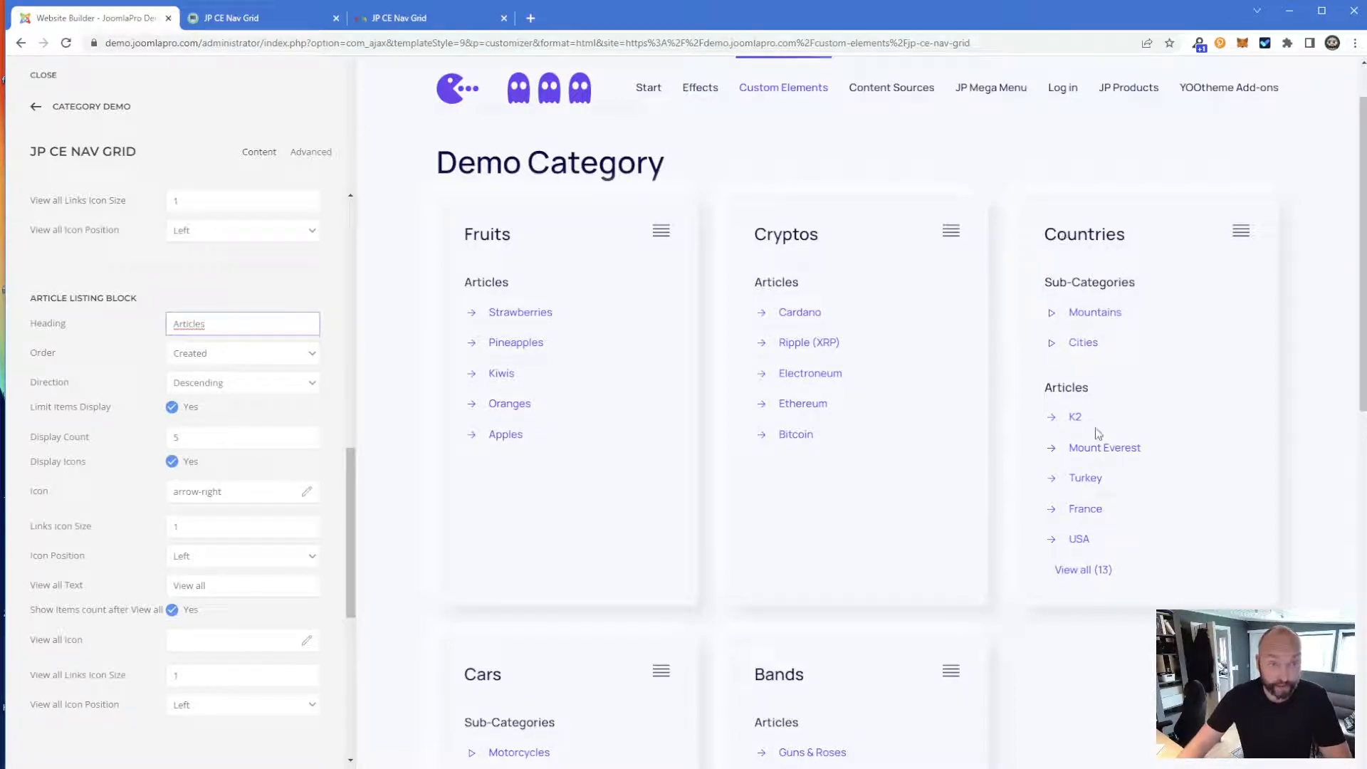
- Check the articles on the Countries, Mountains and Cities category pages, returning to the Demo Category page
left_click(1100, 233)
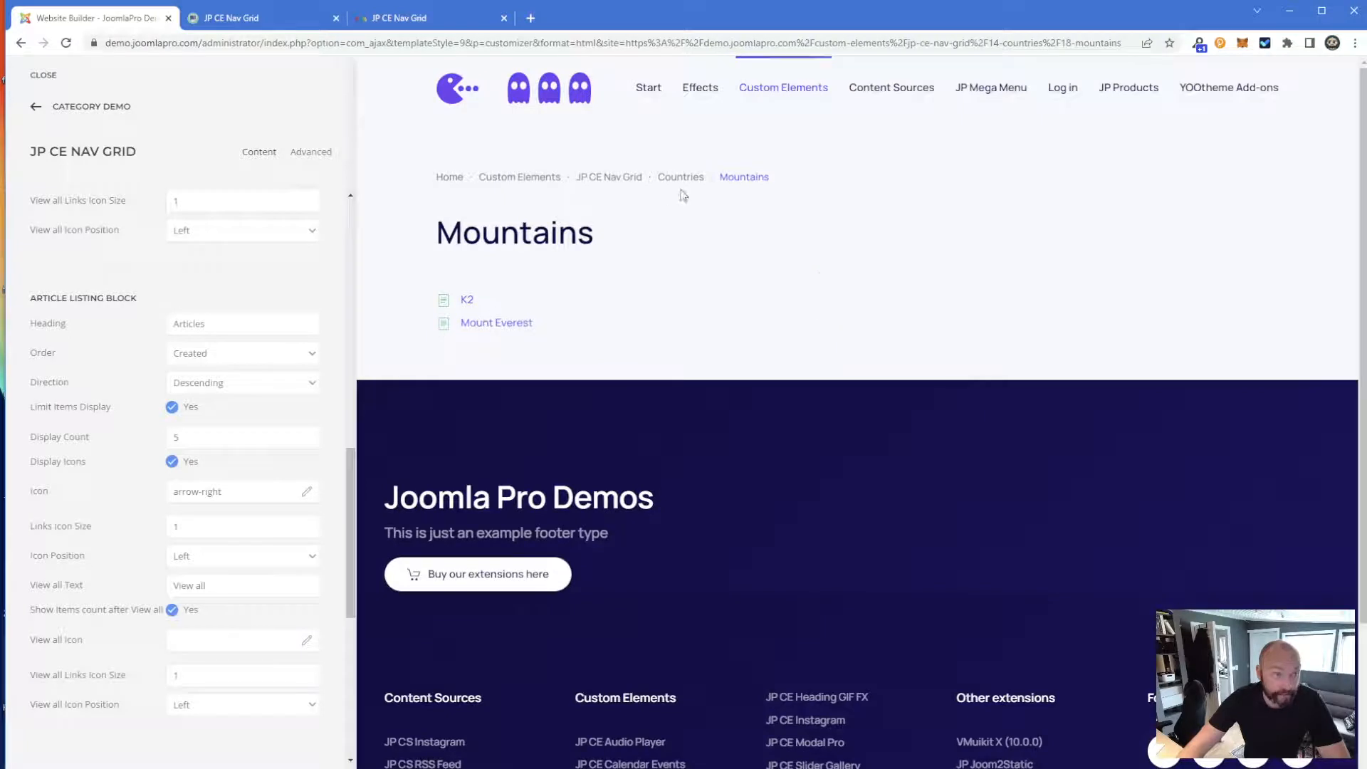
left_click(682, 177)
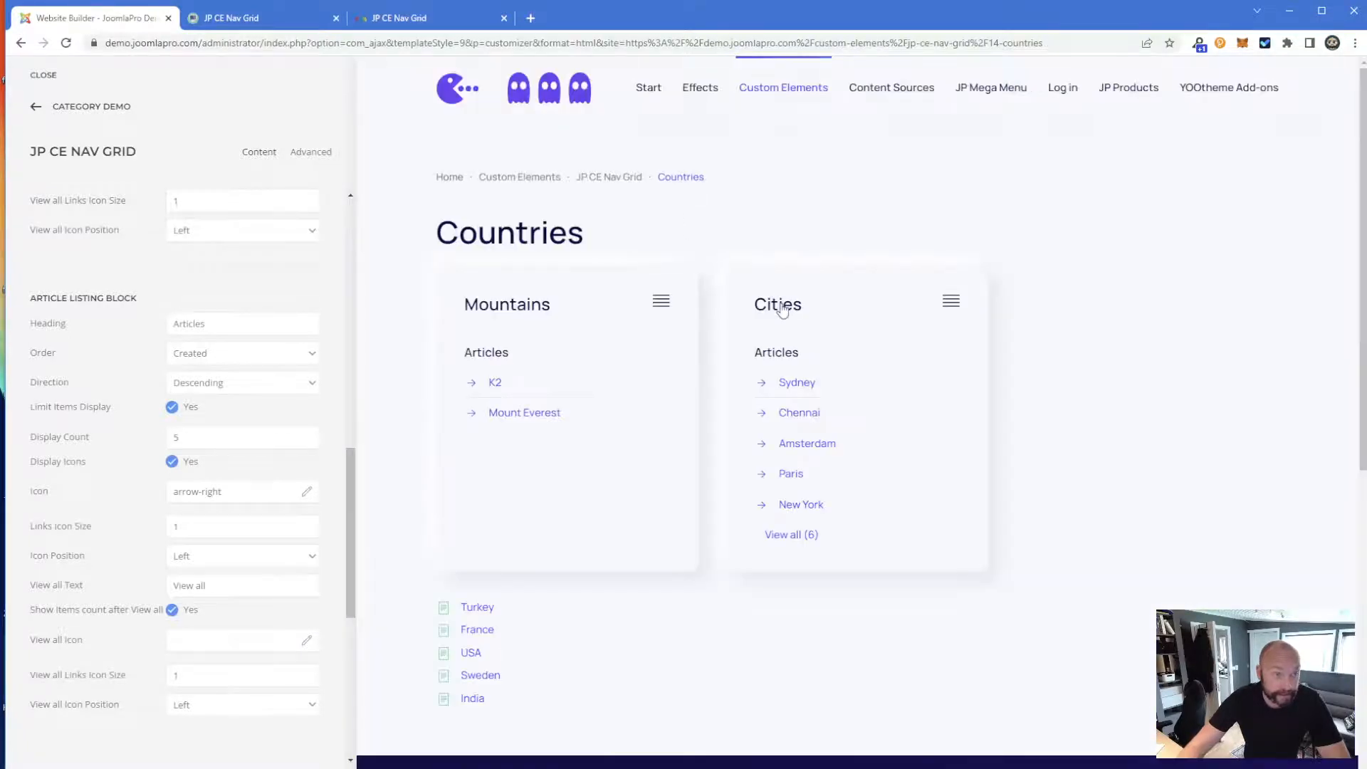
left_click(781, 307)
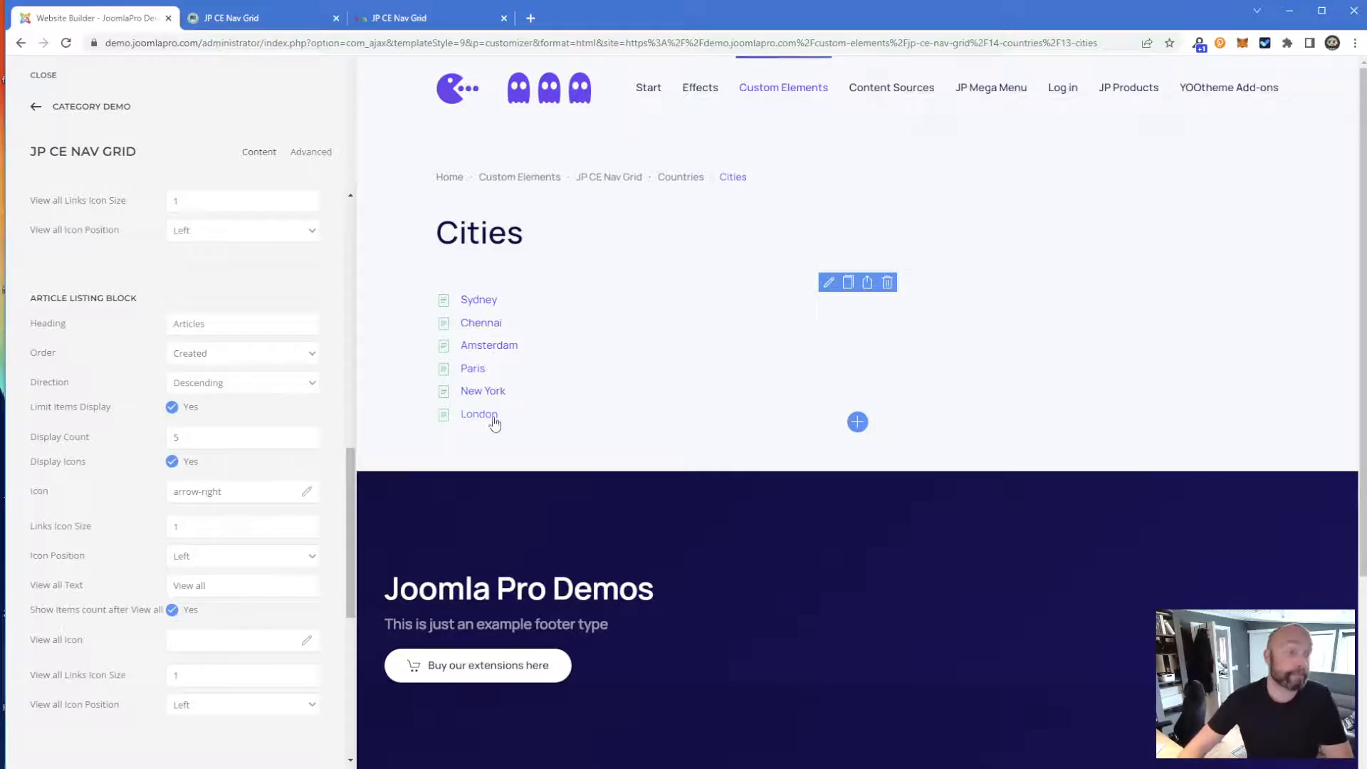
left_click(681, 178)
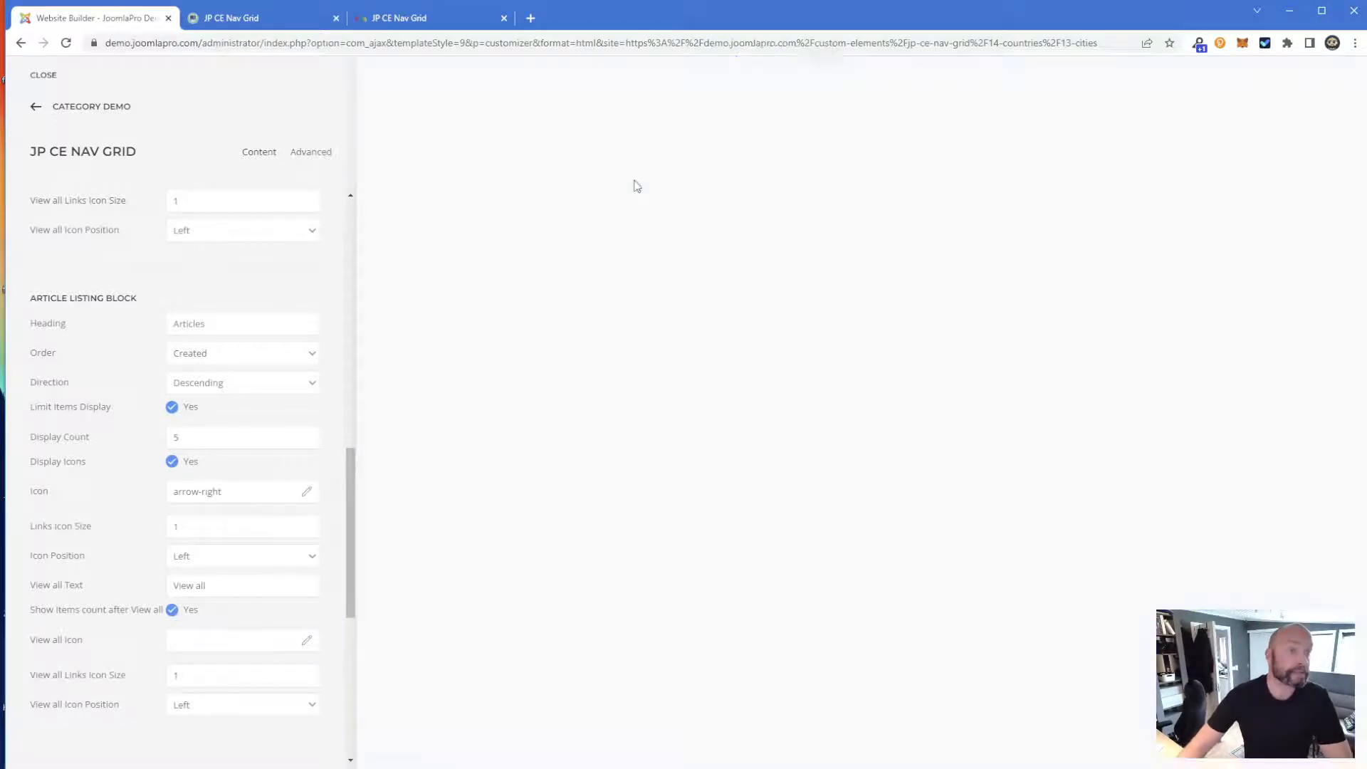
left_click(632, 178)
scroll(988, 388, "down", 2)
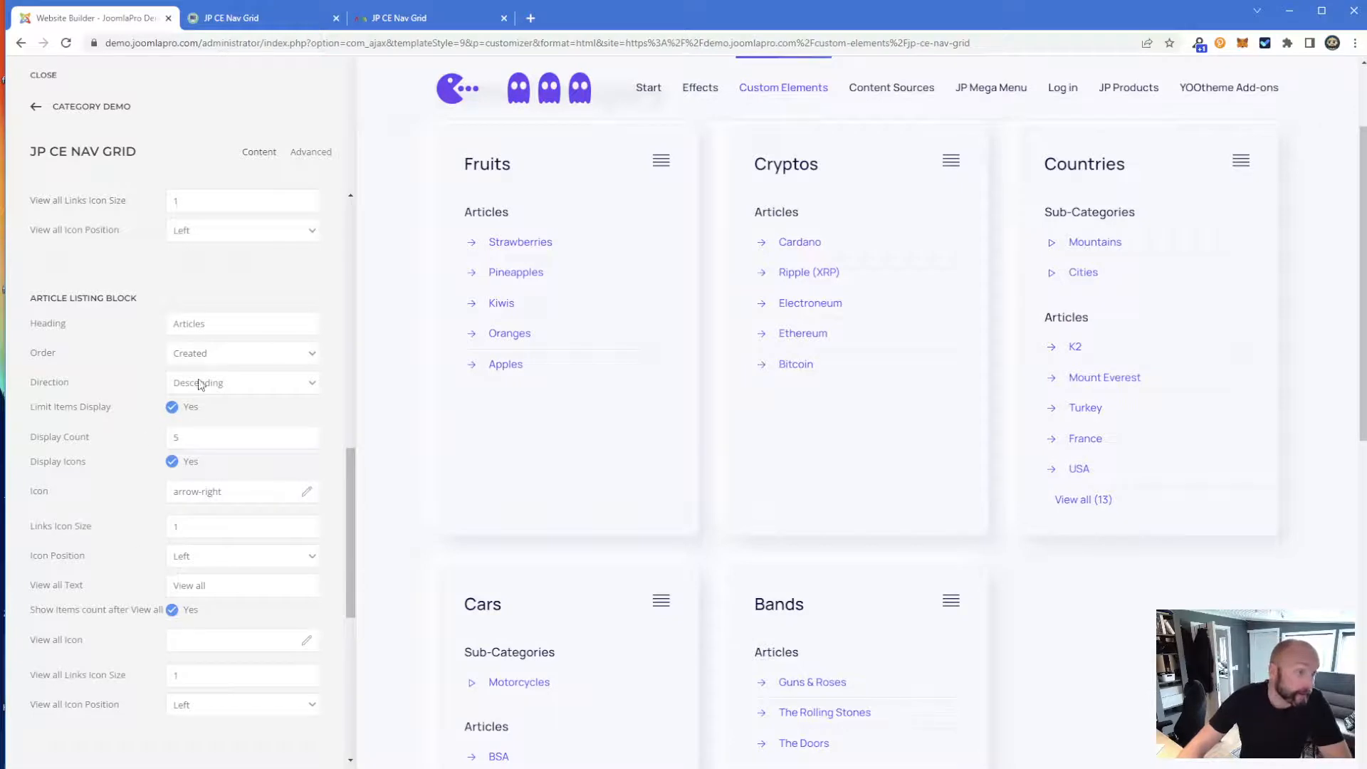
- Order the article listing by Hits and change its heading to "Popular Articles"
left_click(210, 353)
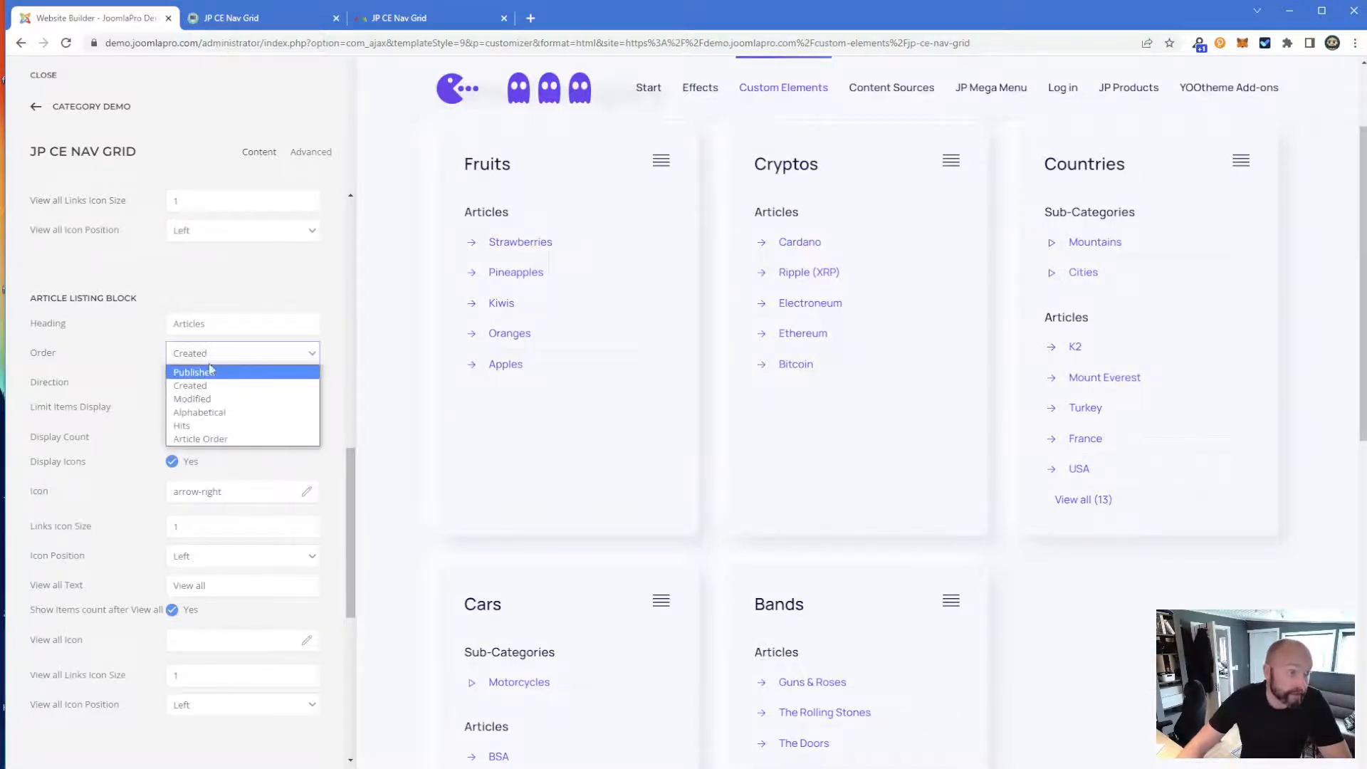
left_click(208, 353)
left_click(206, 353)
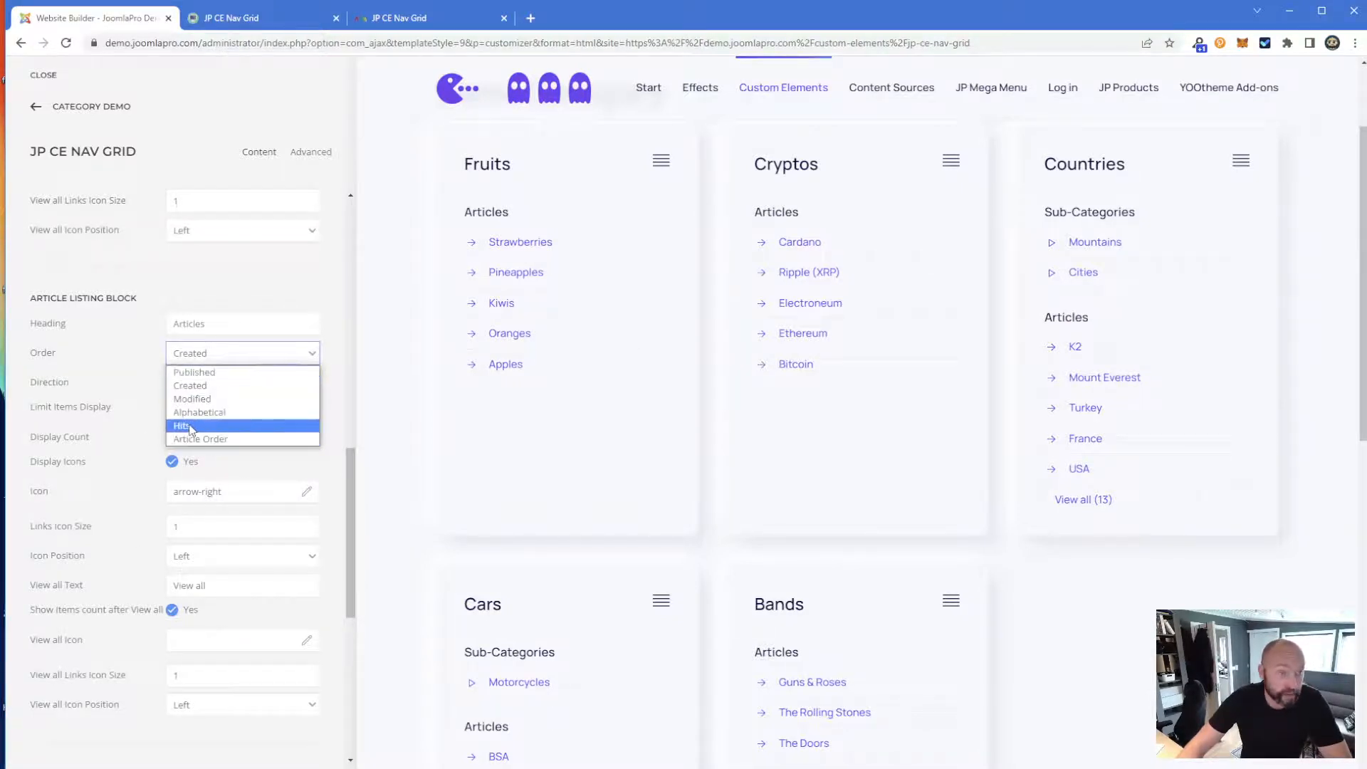
left_click(188, 425)
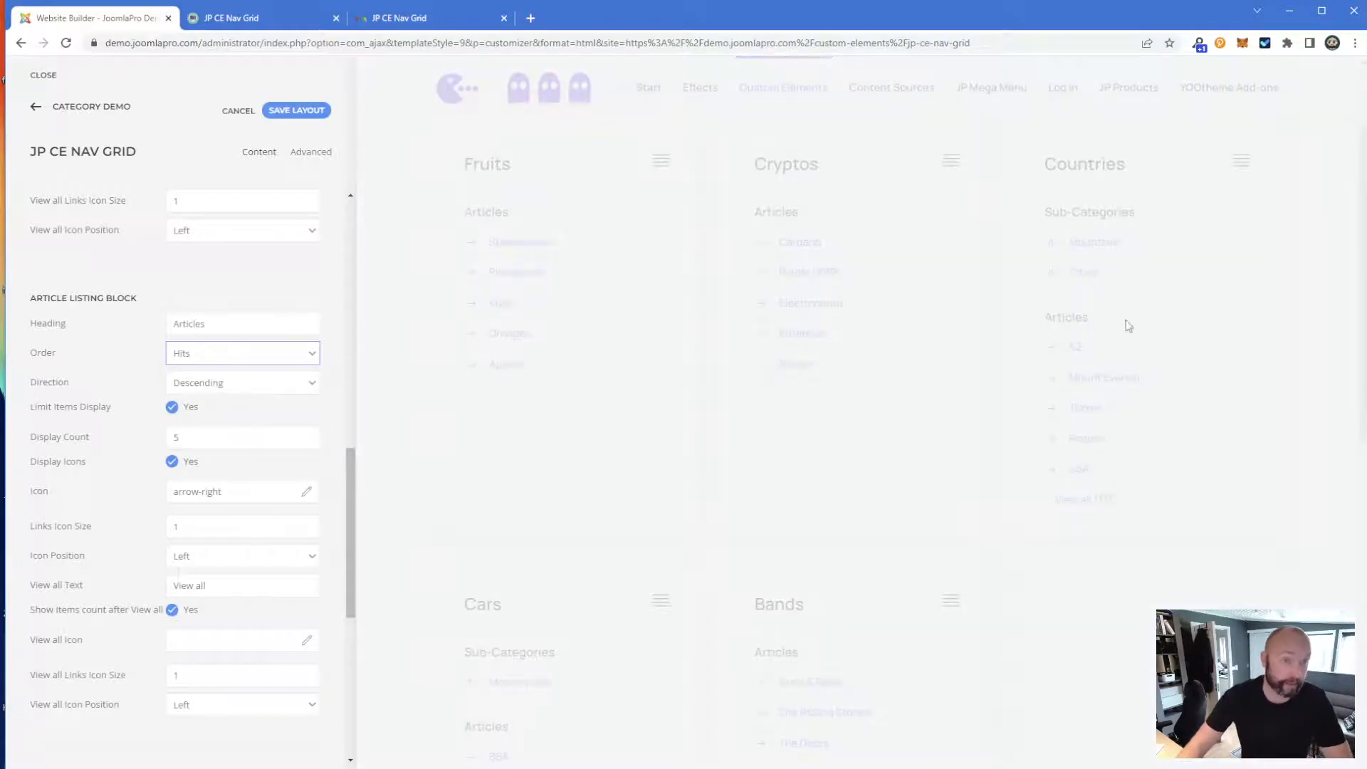
left_click(178, 321)
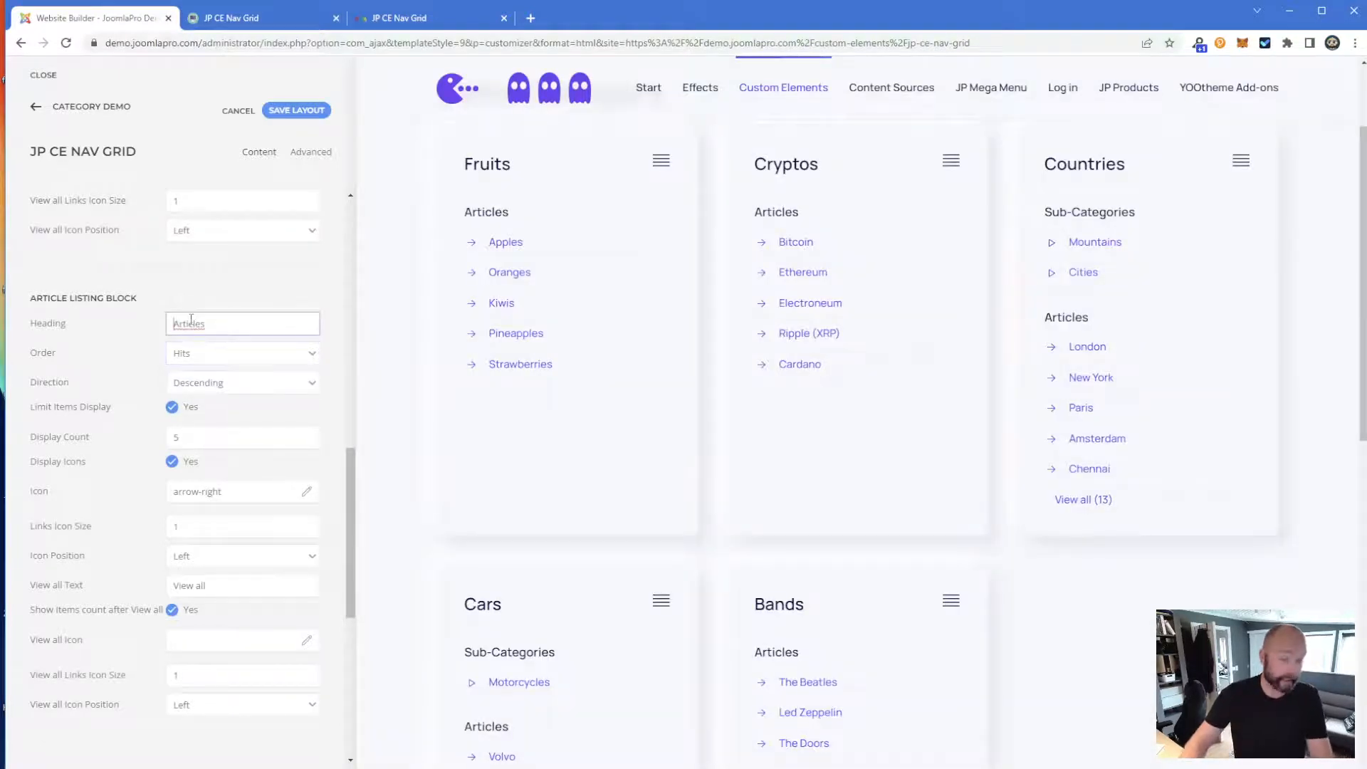
type("Popular")
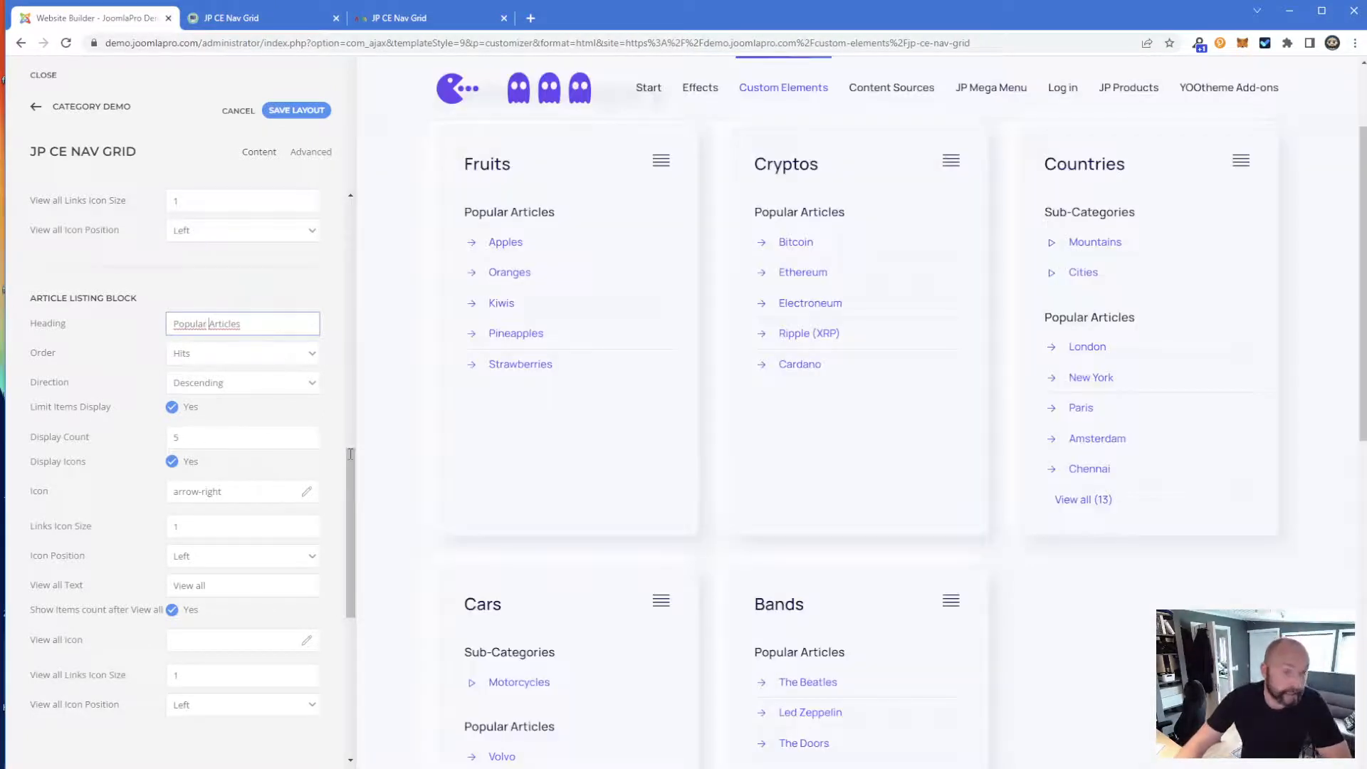
- Try article display counts of 3, 8 and 15, check the listings in the preview, and restore the count to 5
double_click(170, 440)
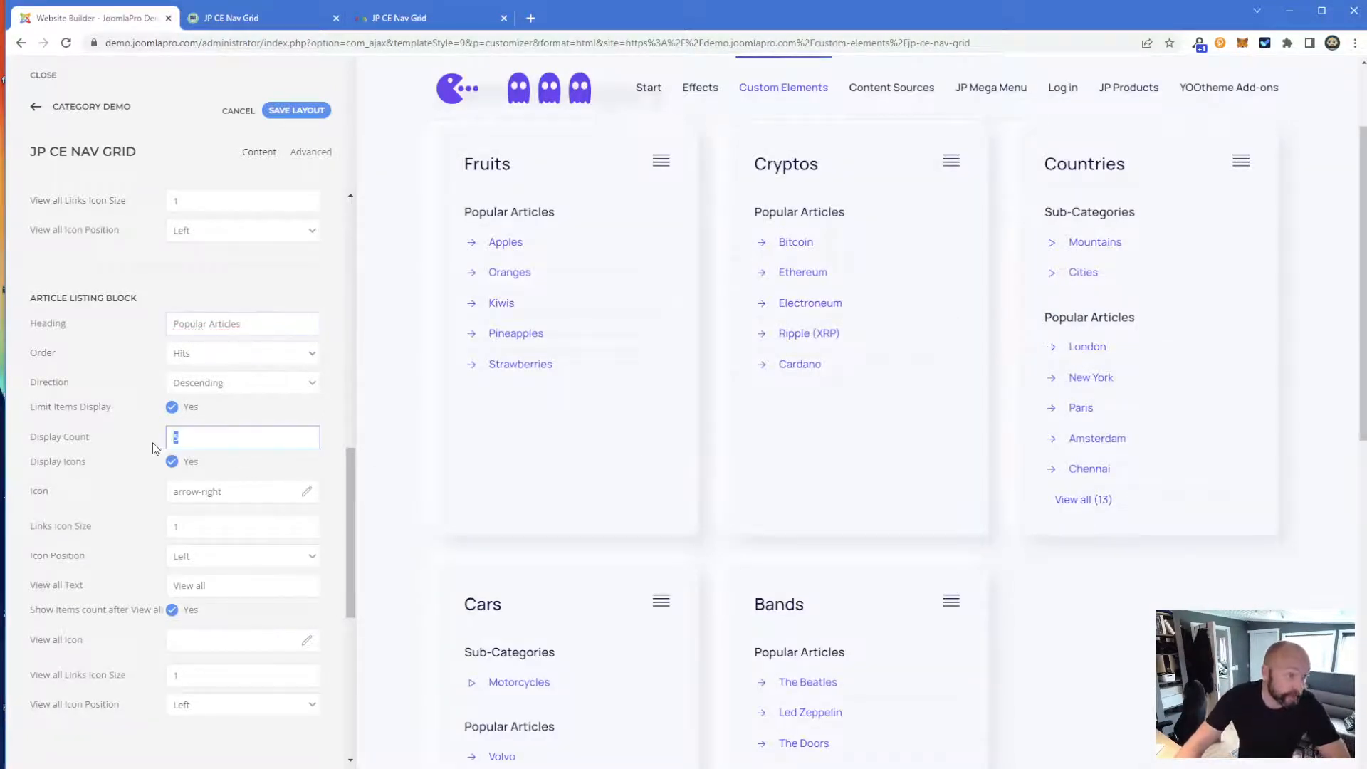
type("3")
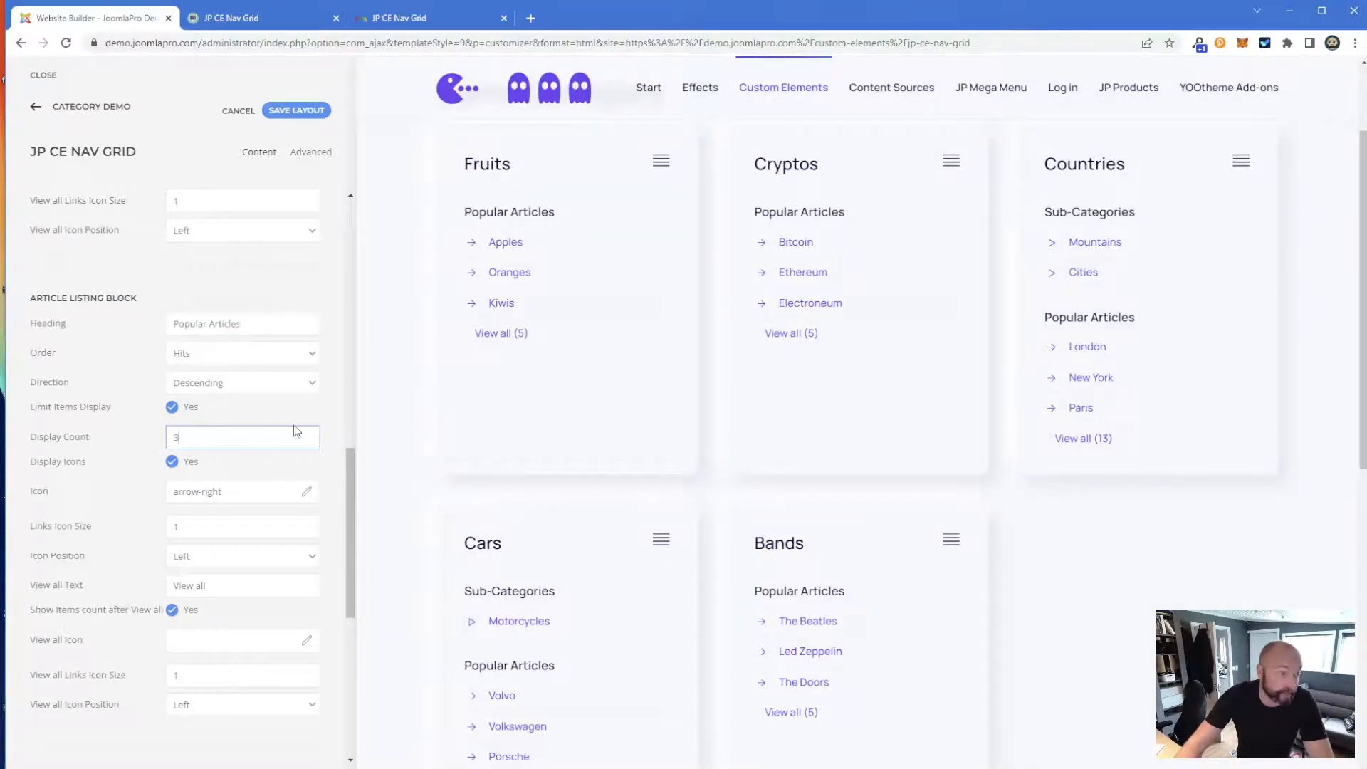
type("8")
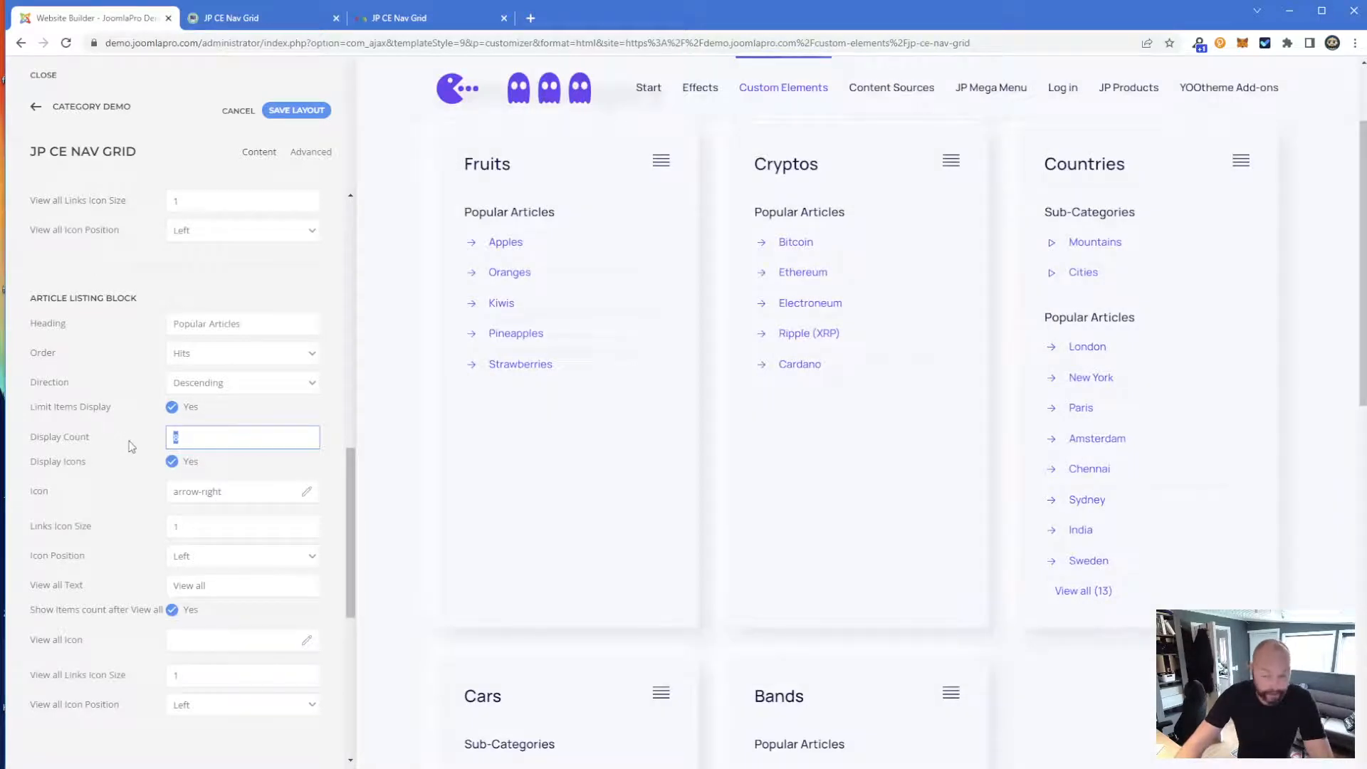
type("15")
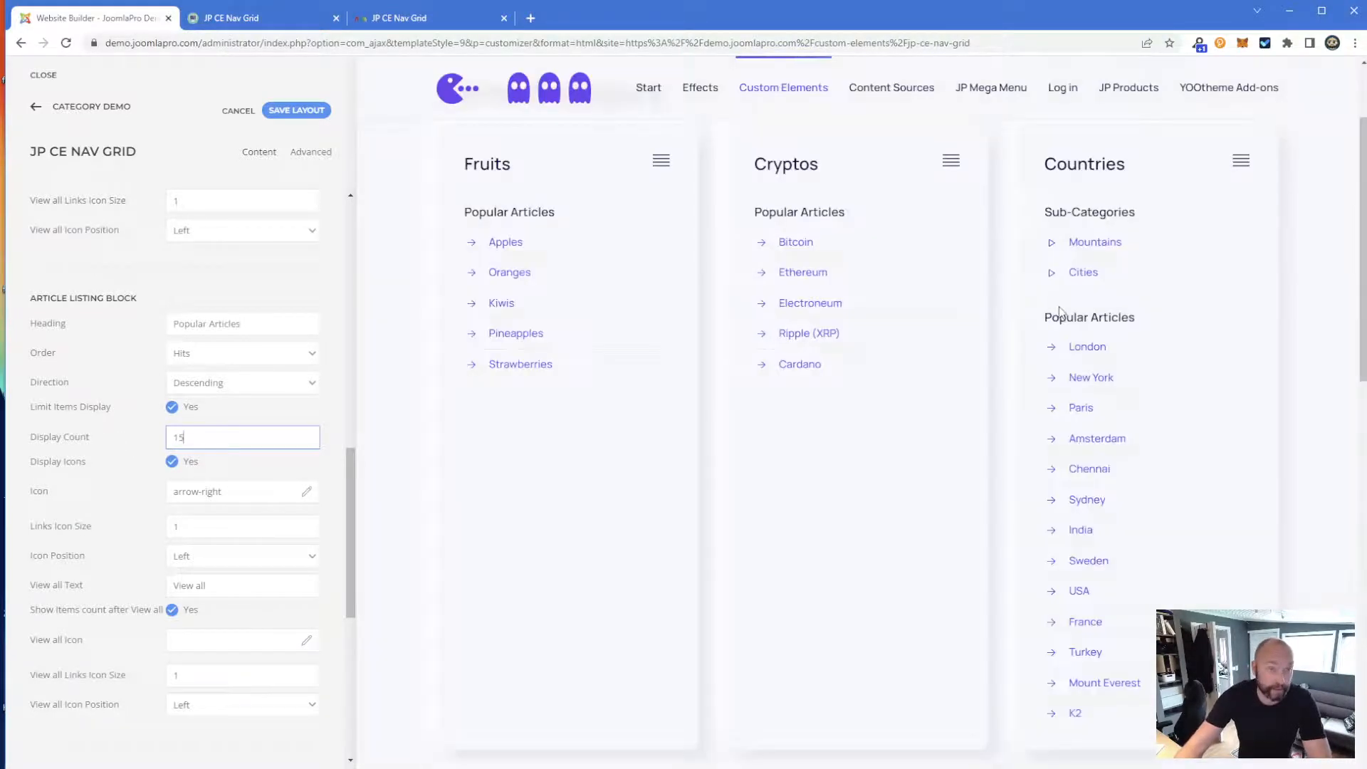
scroll(1069, 363, "down", 3)
scroll(1069, 363, "down", 6)
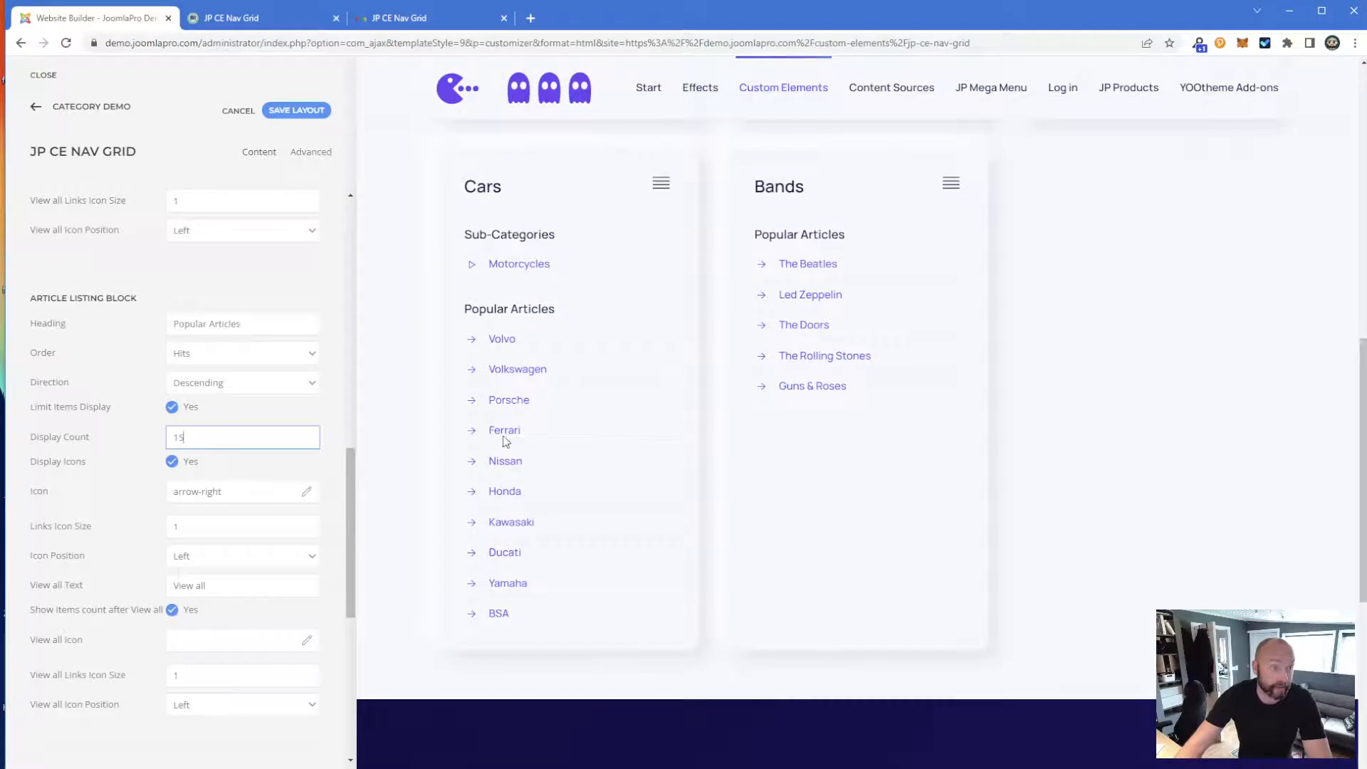
scroll(546, 564, "up", 4)
scroll(1135, 266, "up", 7)
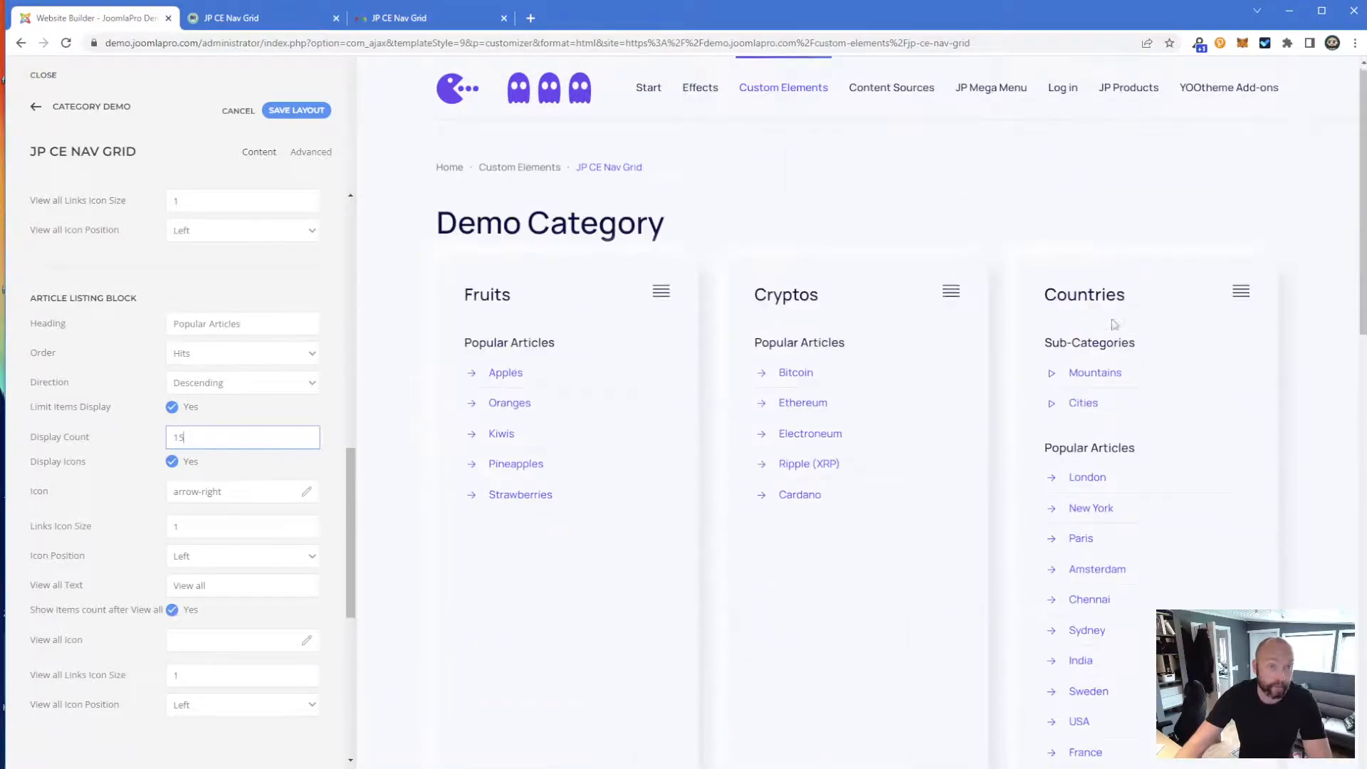
scroll(1096, 390, "down", 2)
left_click_drag(203, 437, 153, 437)
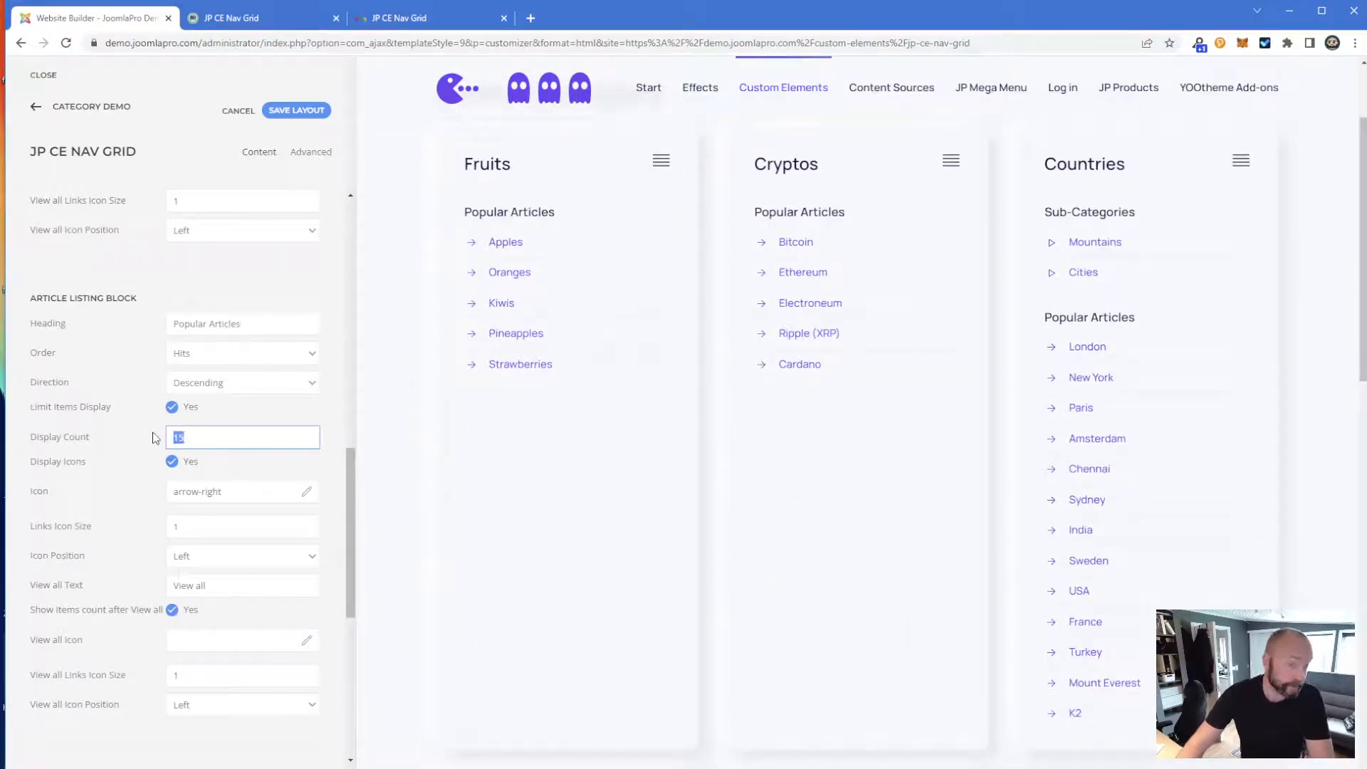
type("5")
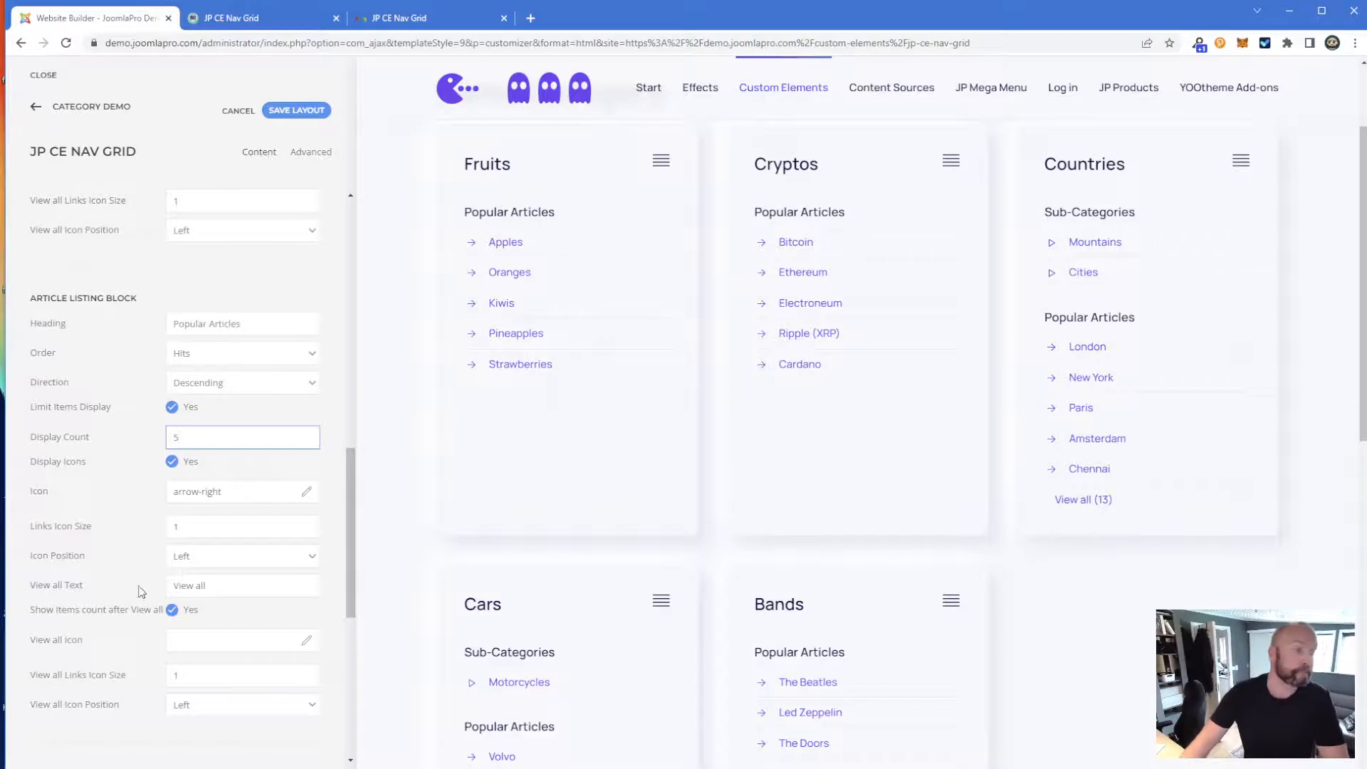
- Change the article listing's View all text to "View more"
scroll(110, 527, "down", 1)
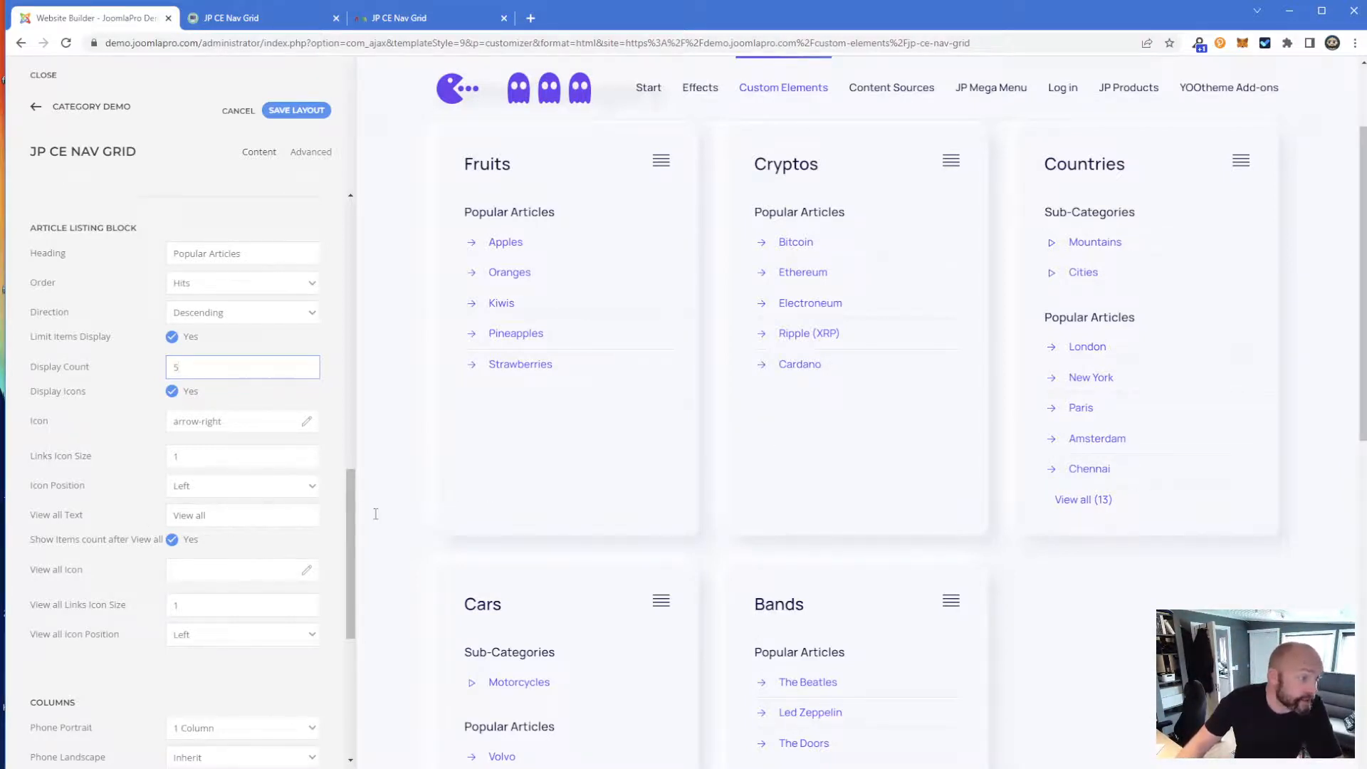
left_click(219, 516)
type("arti")
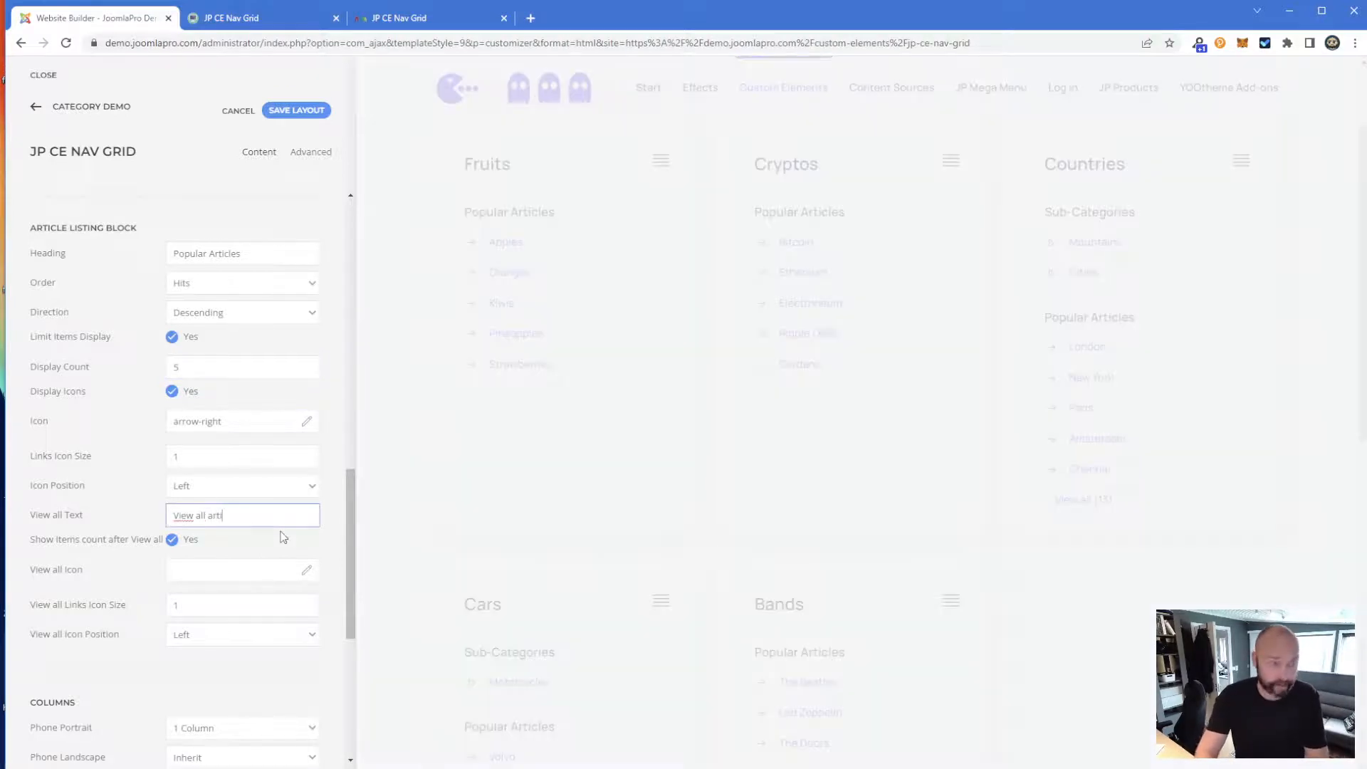
key("BackSpace")
key("BackSpace")
key("BackSpace")
key("BackSpace")
key("BackSpace")
key("BackSpace")
key("BackSpace")
key("BackSpace")
key("BackSpace")
key("BackSpace")
key("BackSpace")
key("BackSpace")
key("BackSpace")
type("V")
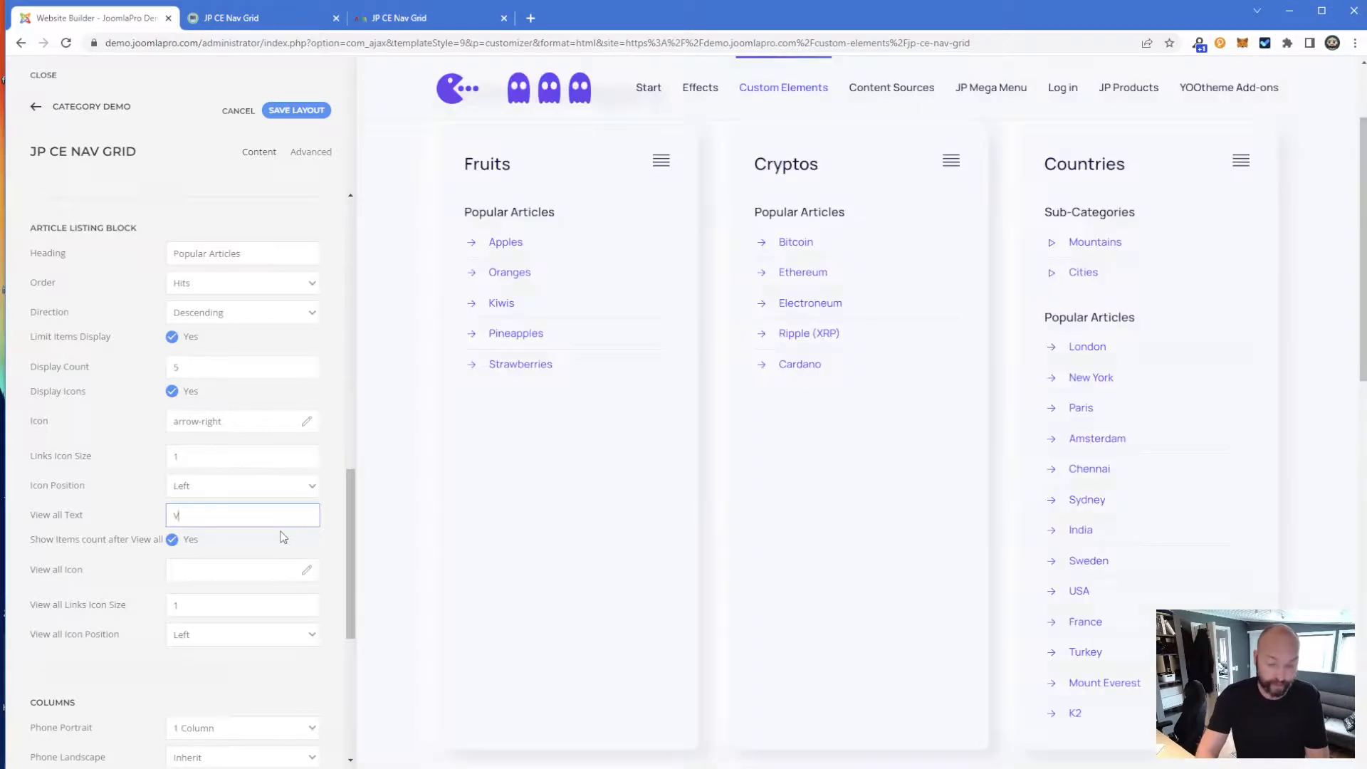
type("iew more")
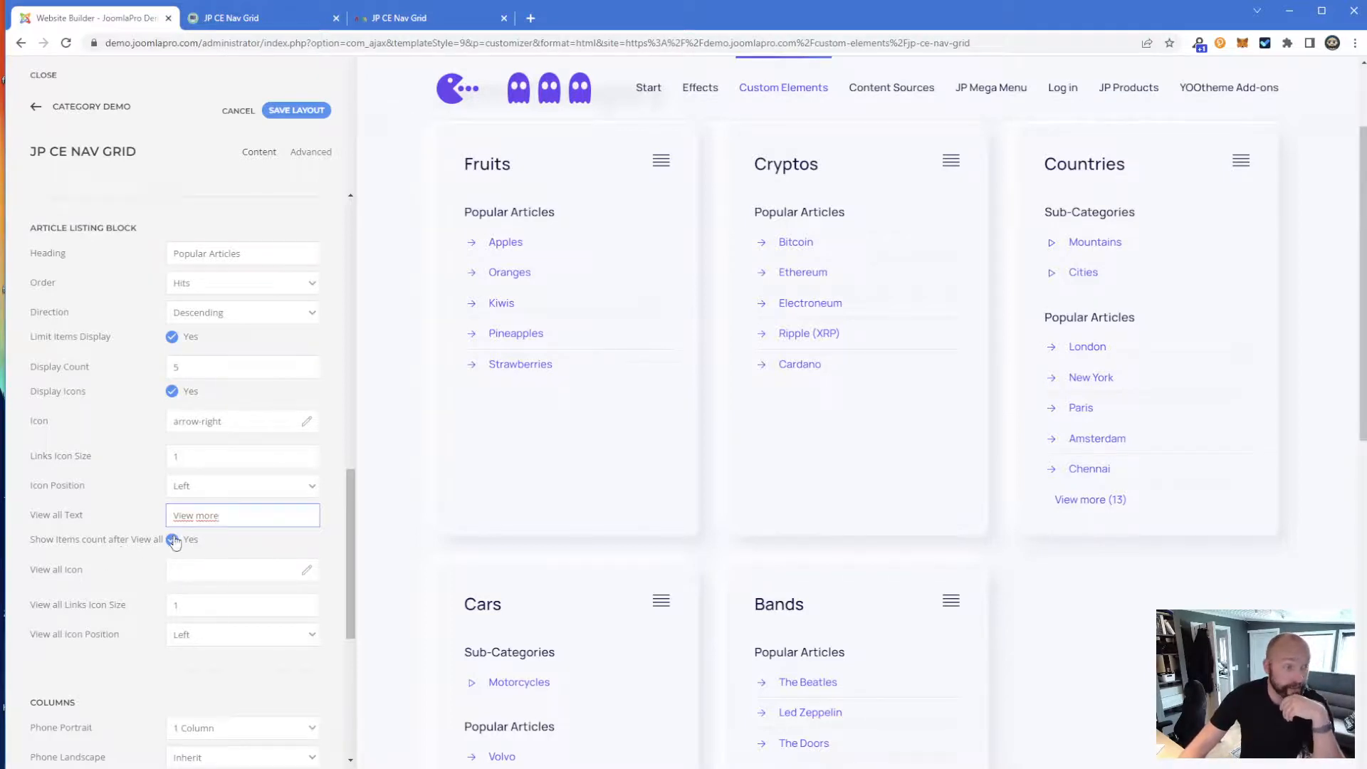
- Switch the item count after the article listing's View all link off and back on
left_click(172, 541)
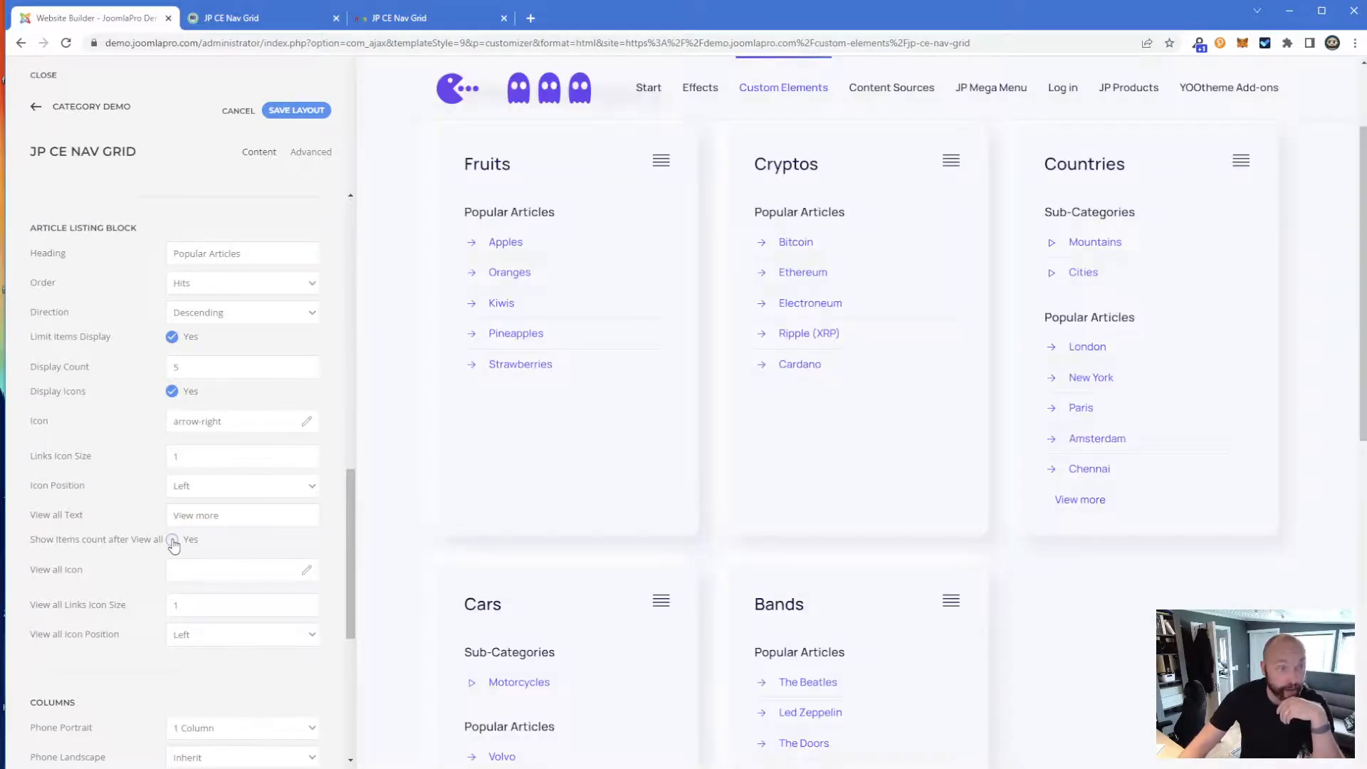
left_click(173, 541)
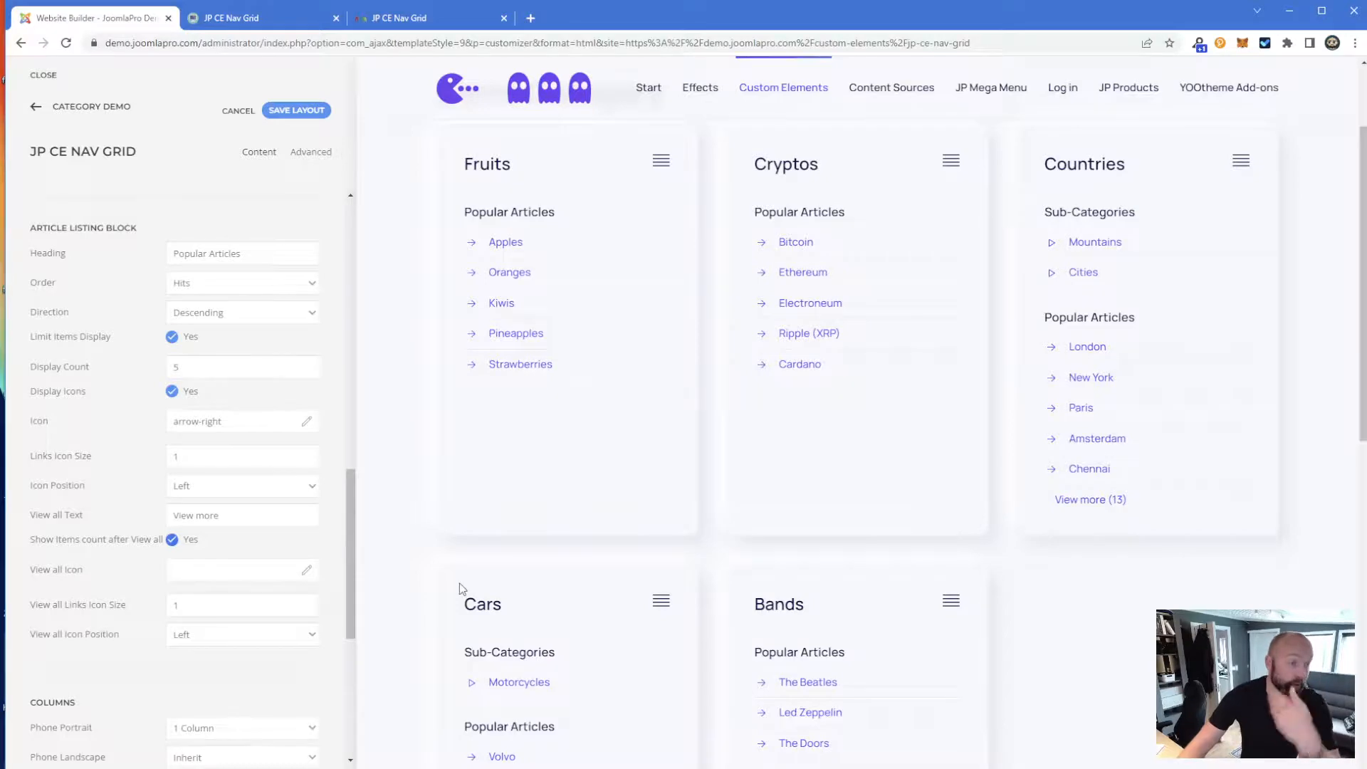
- Try the happy and grid icons for the article listing's View all link, and clear the icon again
left_click(306, 571)
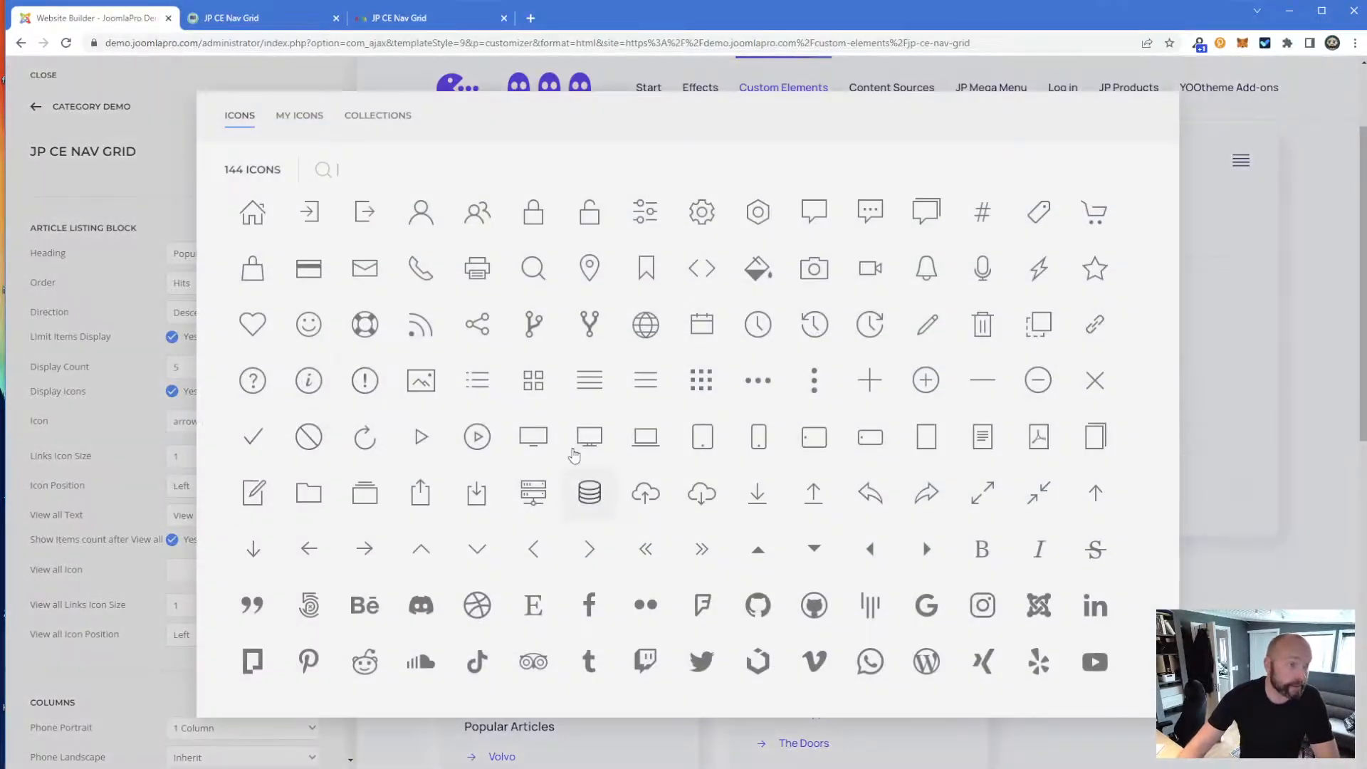
left_click(308, 325)
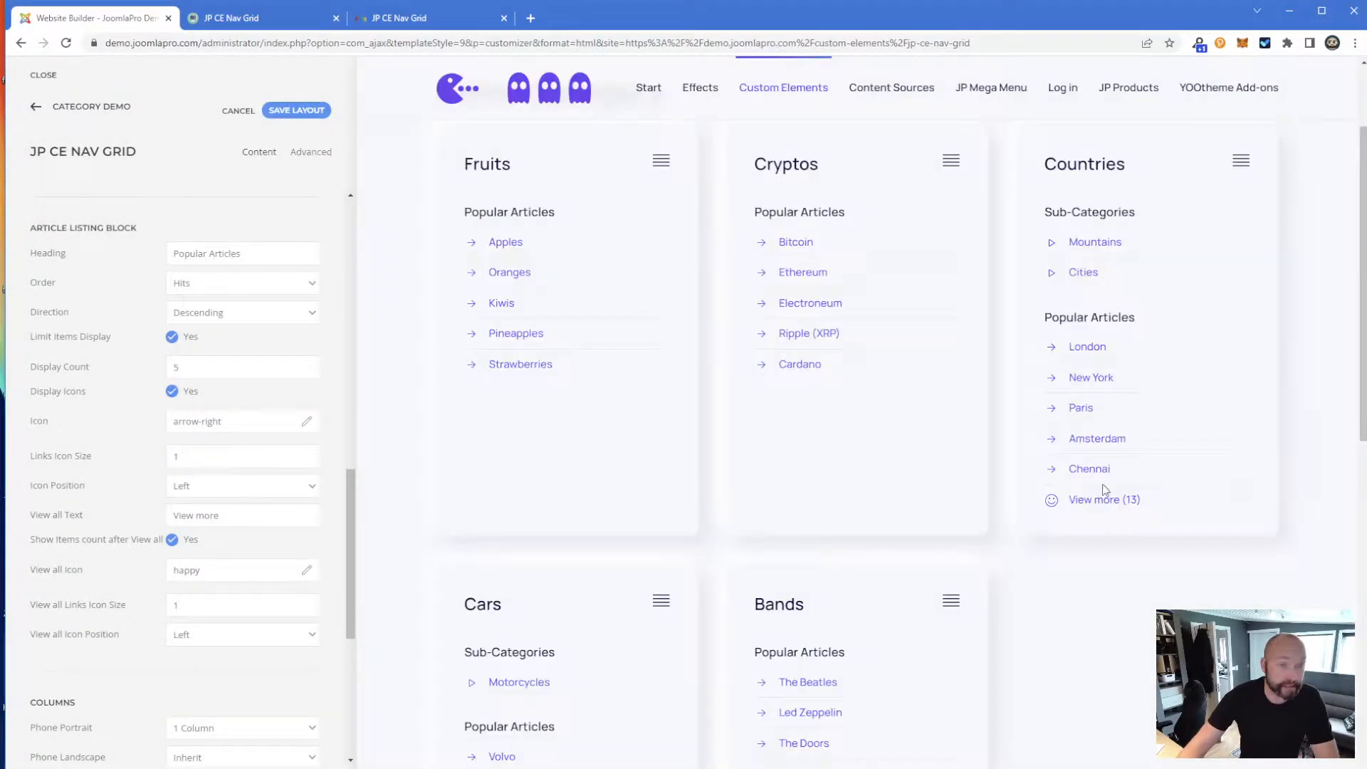
left_click(306, 570)
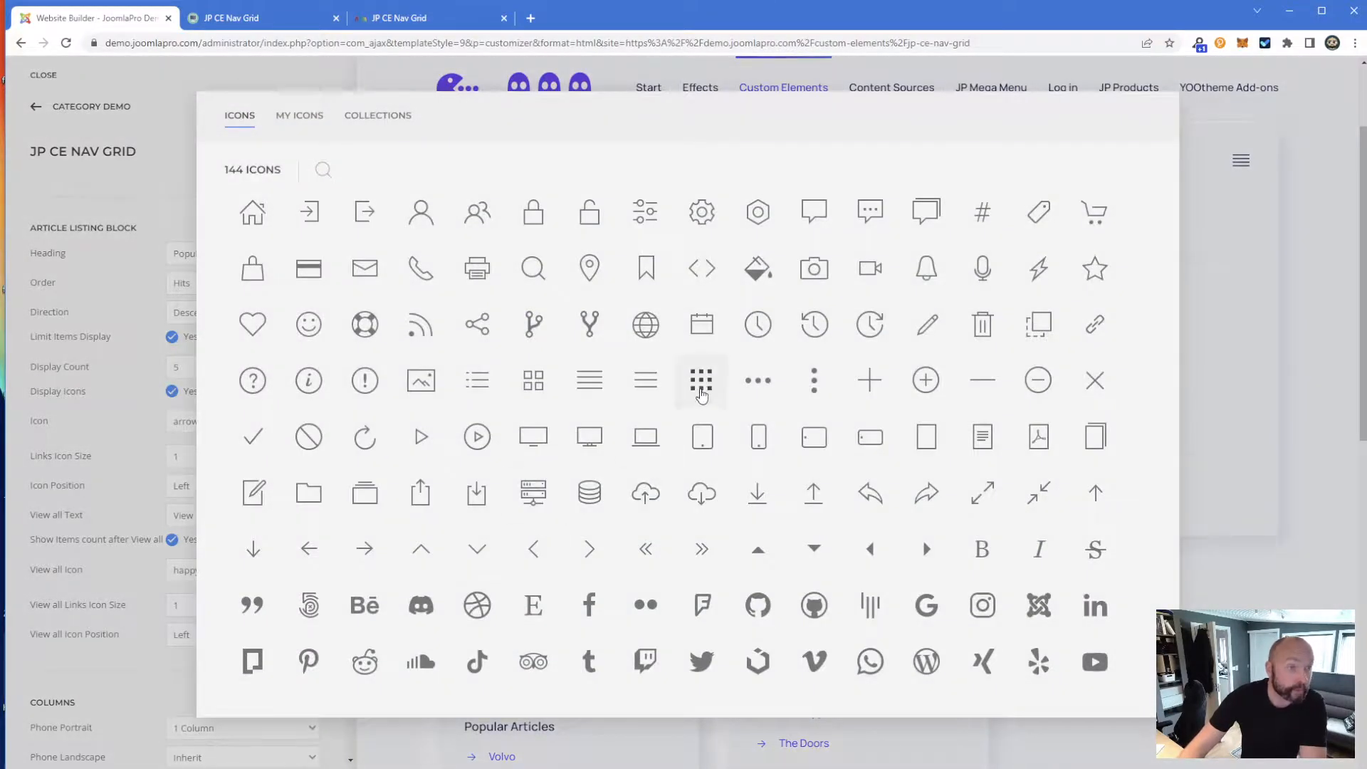
left_click(702, 380)
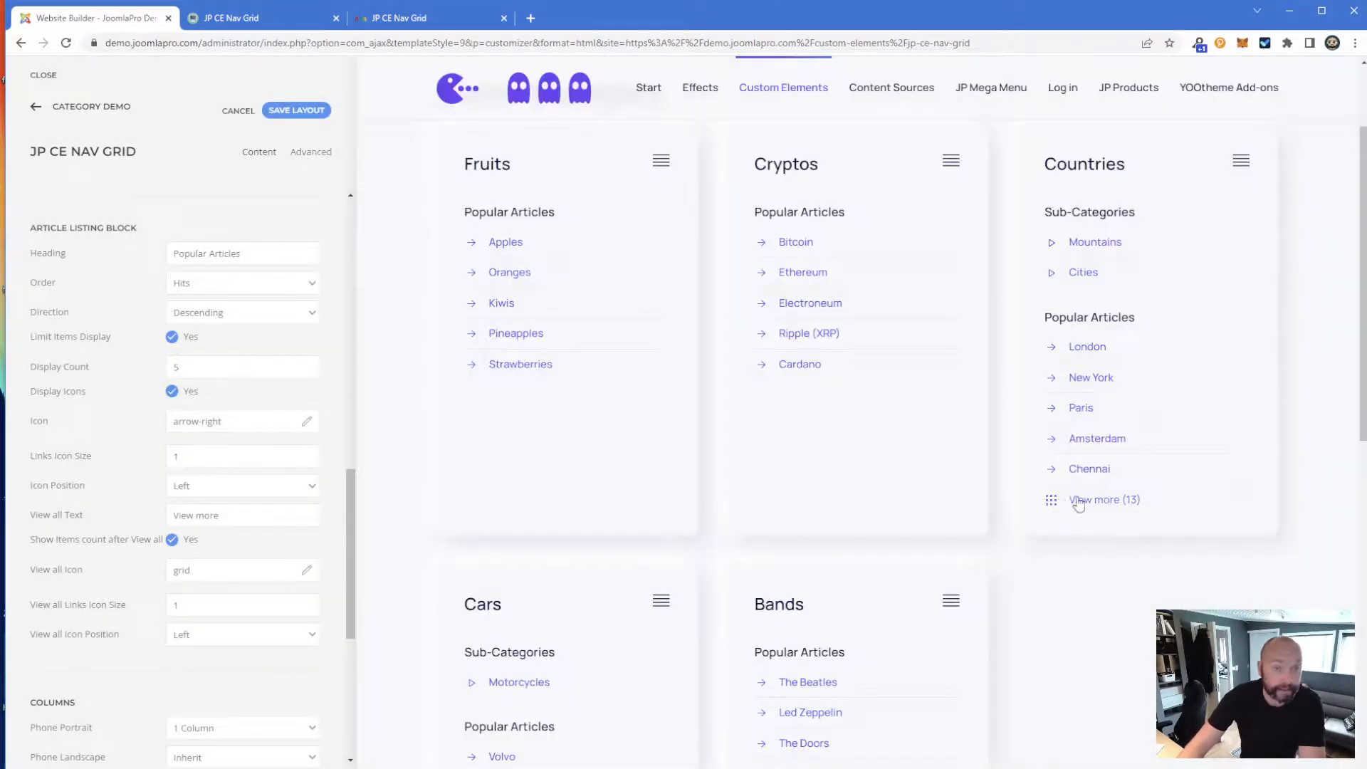
left_click_drag(238, 572, 141, 582)
key("BackSpace")
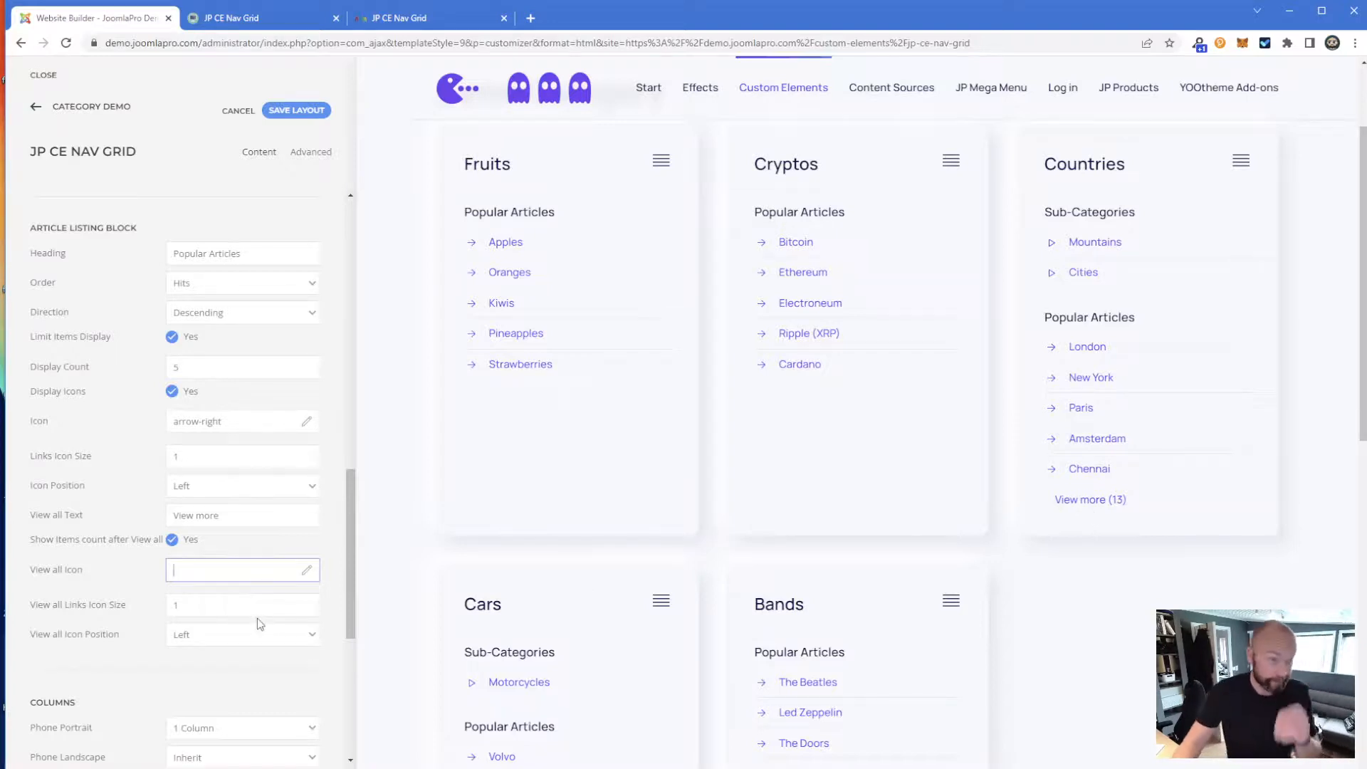
left_click(242, 637)
left_click(243, 634)
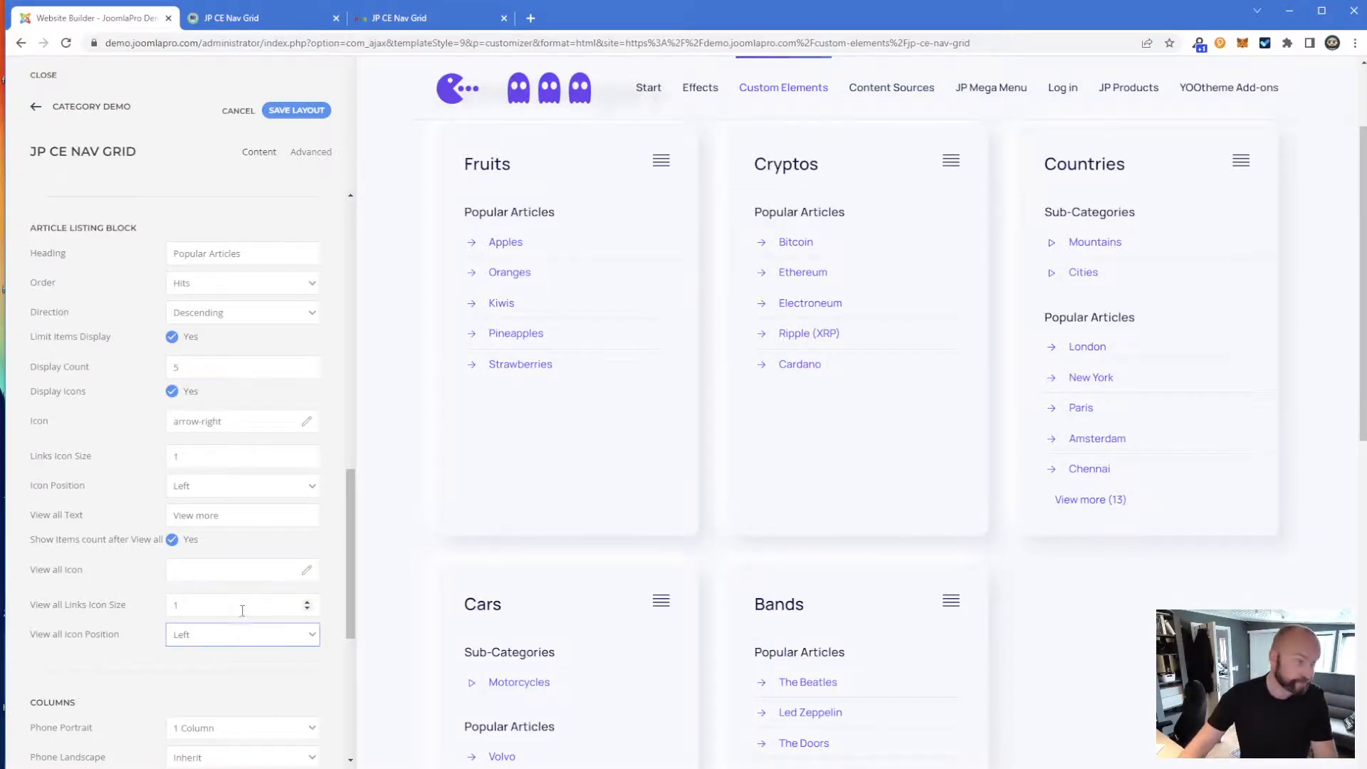
left_click(239, 573)
- Set the tablet landscape layout of the grid to 4 Columns
scroll(268, 650, "down", 5)
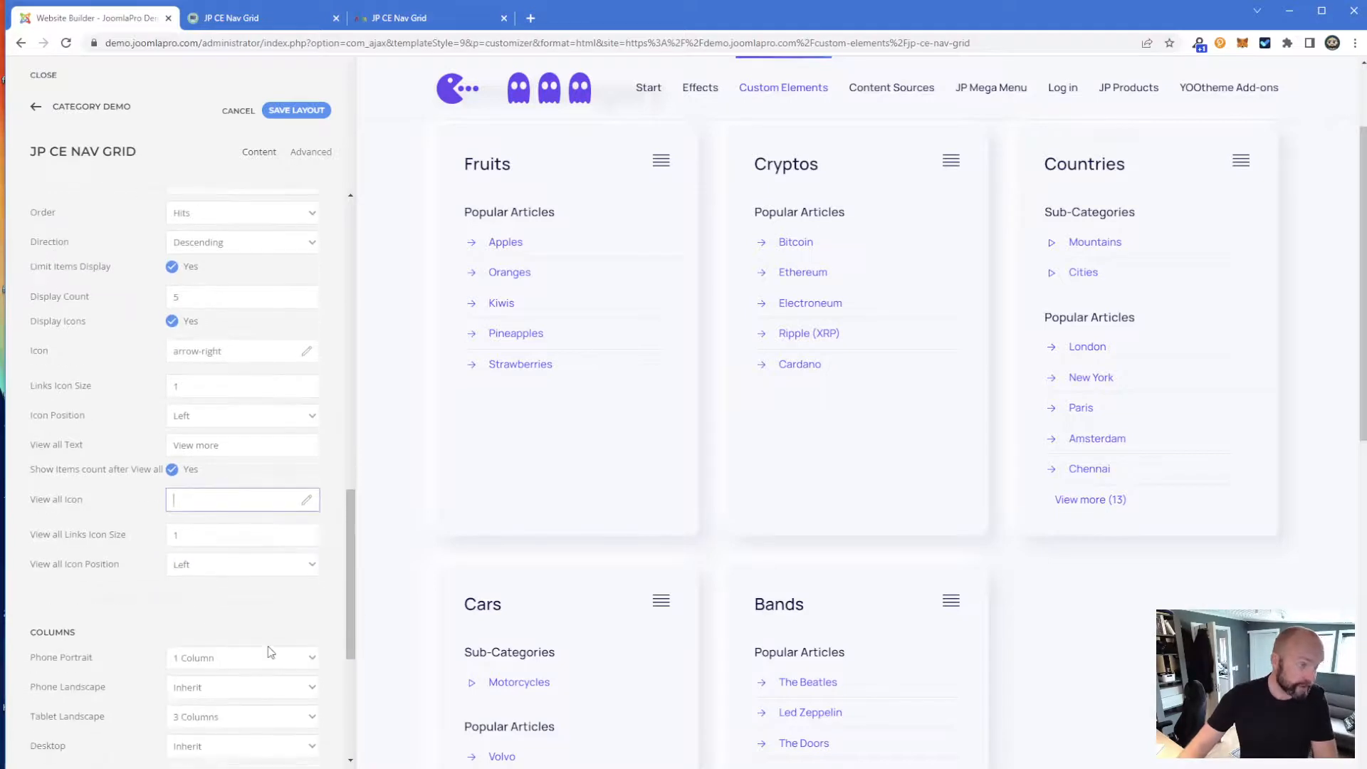
scroll(236, 491, "up", 2)
left_click(231, 507)
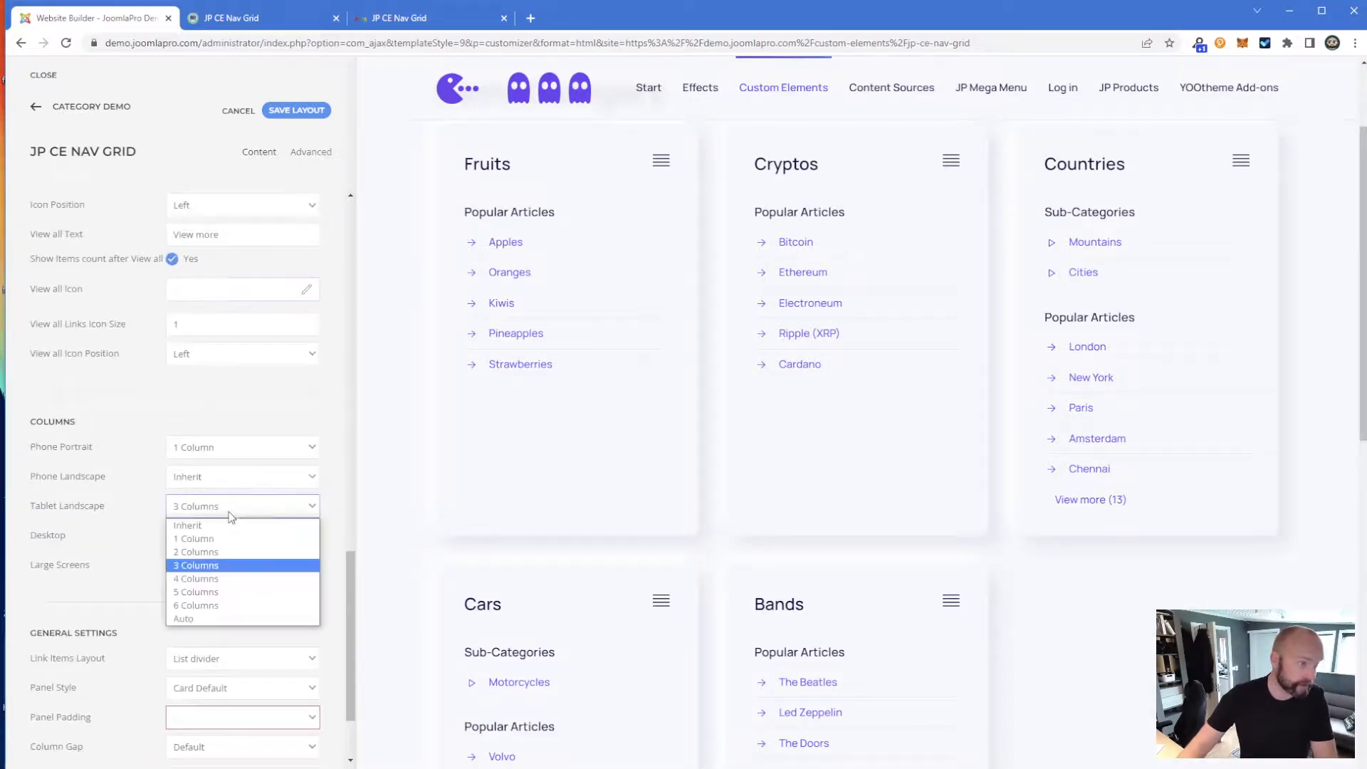
left_click(212, 579)
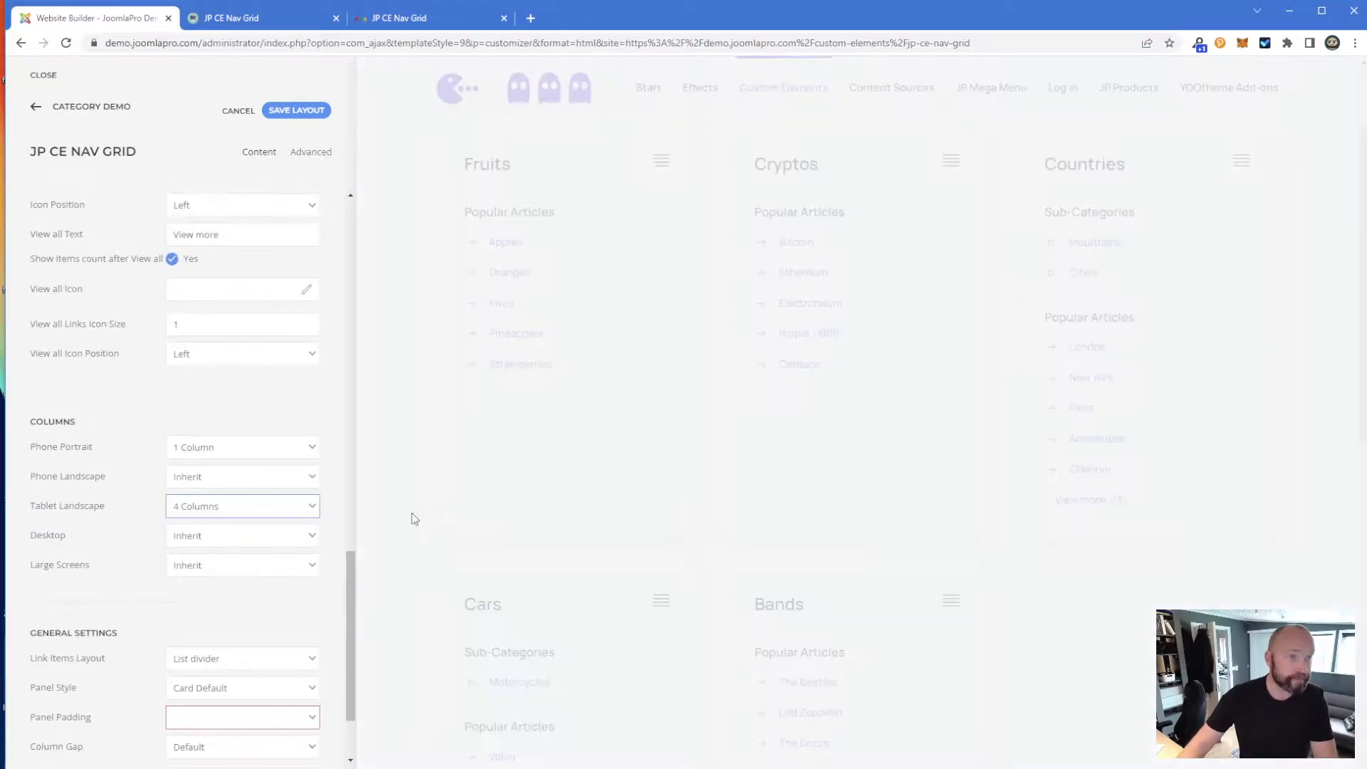
- Try Small panel padding before setting it to Default, and set the column gap to Small
scroll(214, 661, "down", 1)
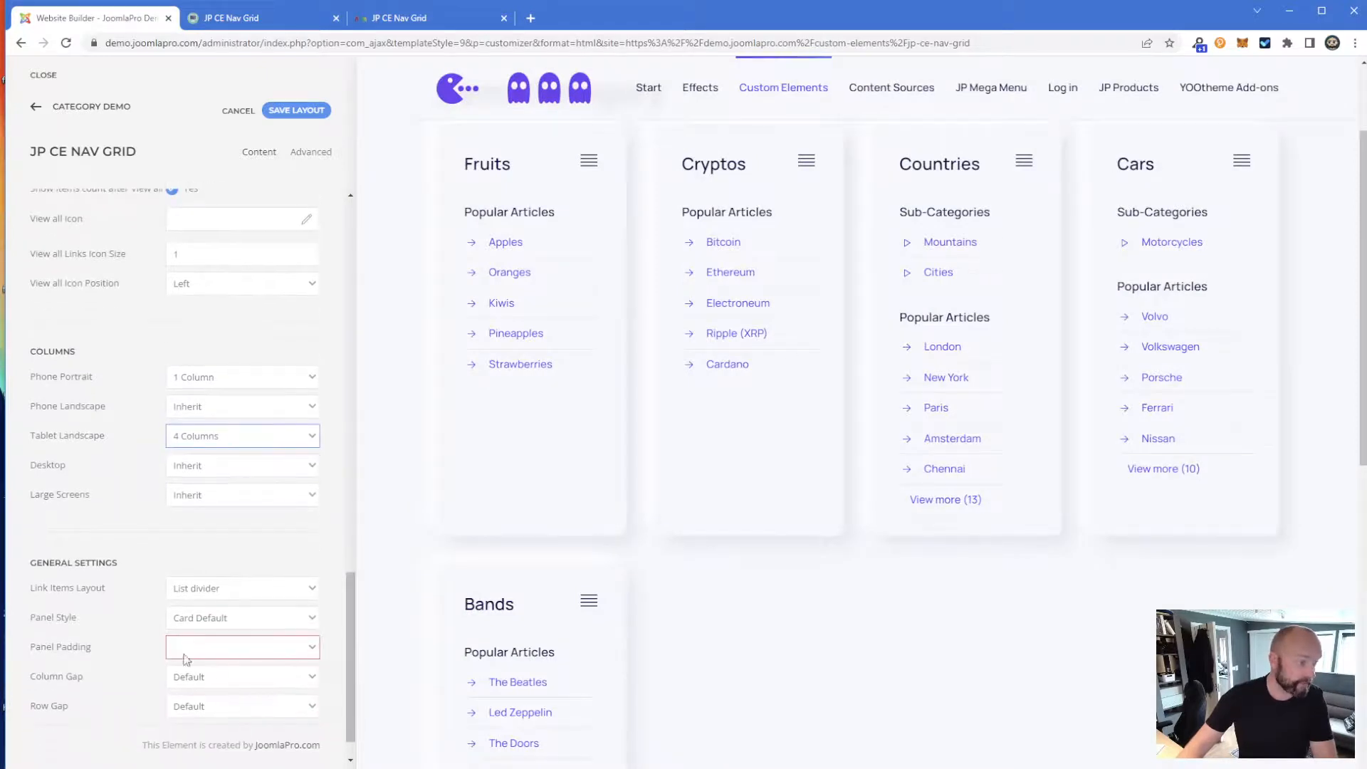
left_click(187, 649)
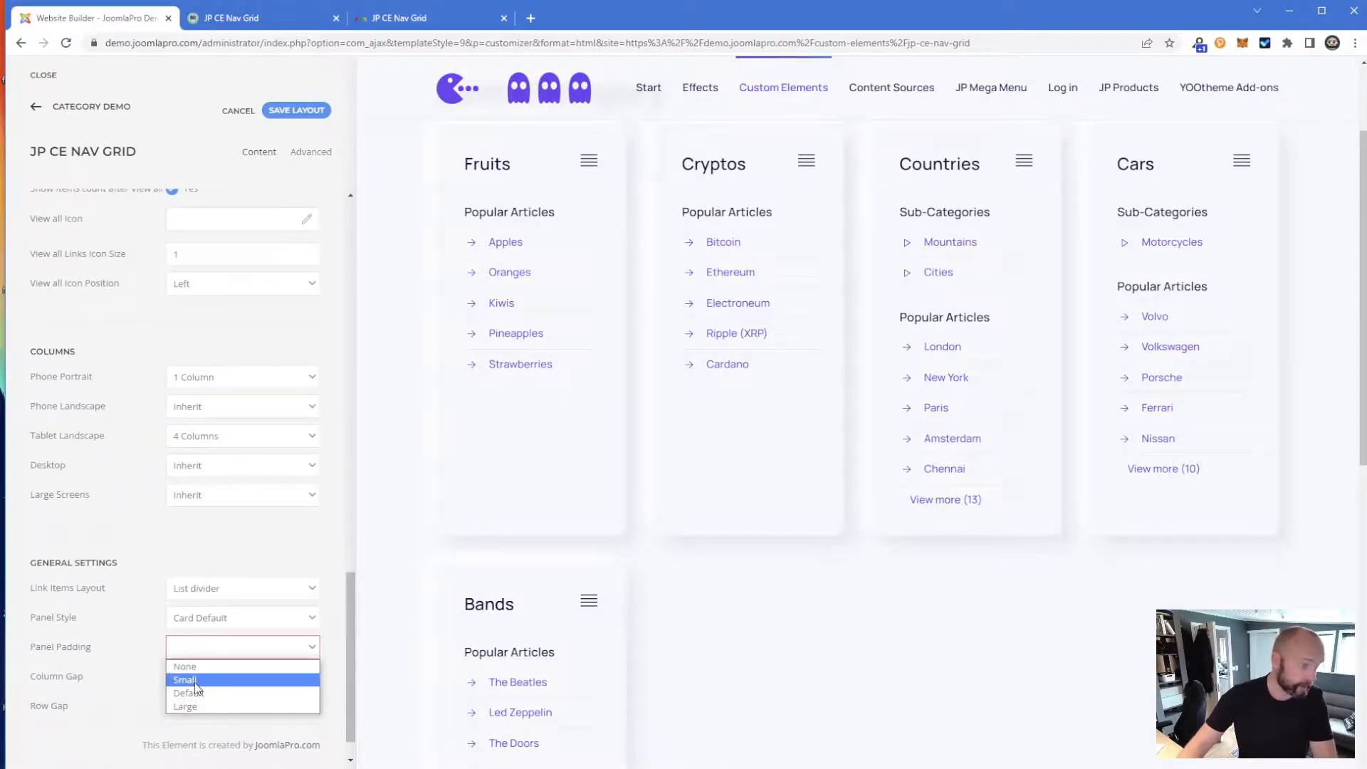
left_click(184, 680)
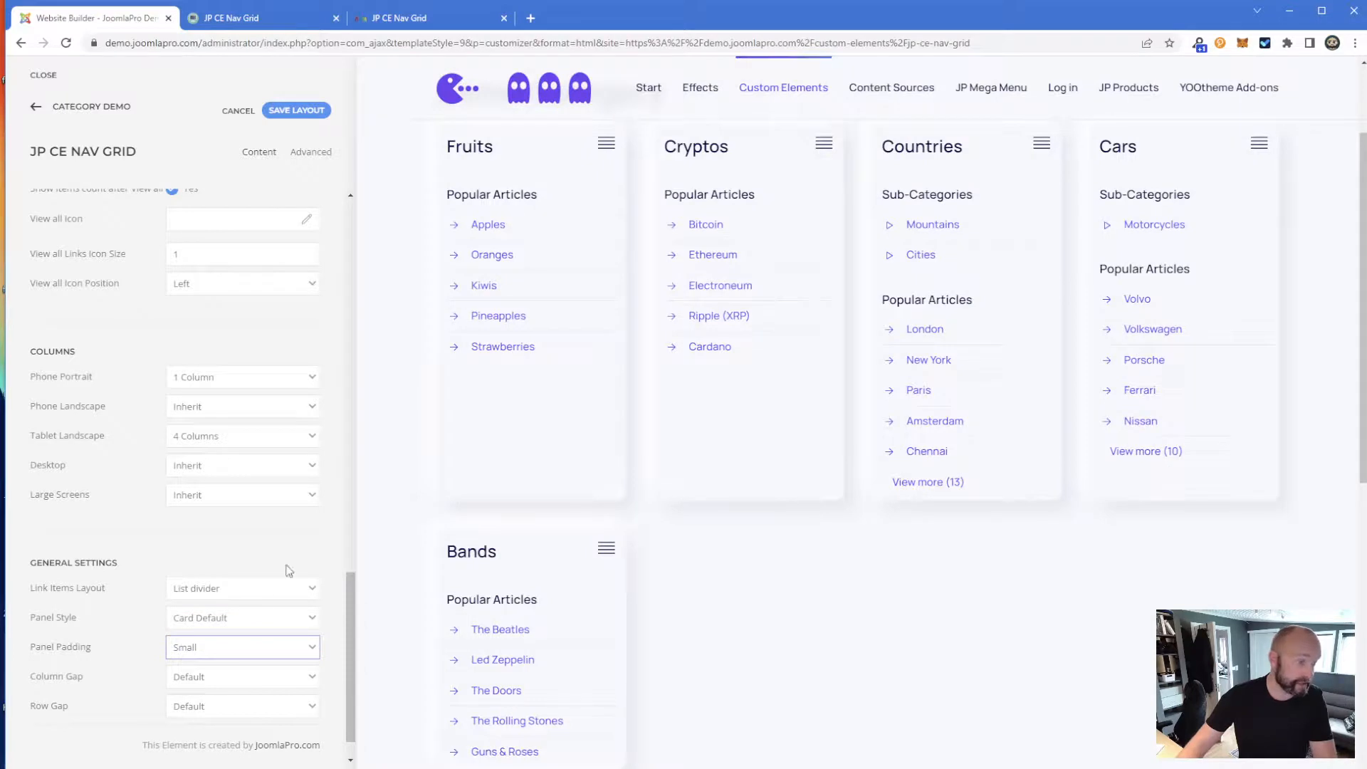
left_click(202, 645)
left_click(201, 688)
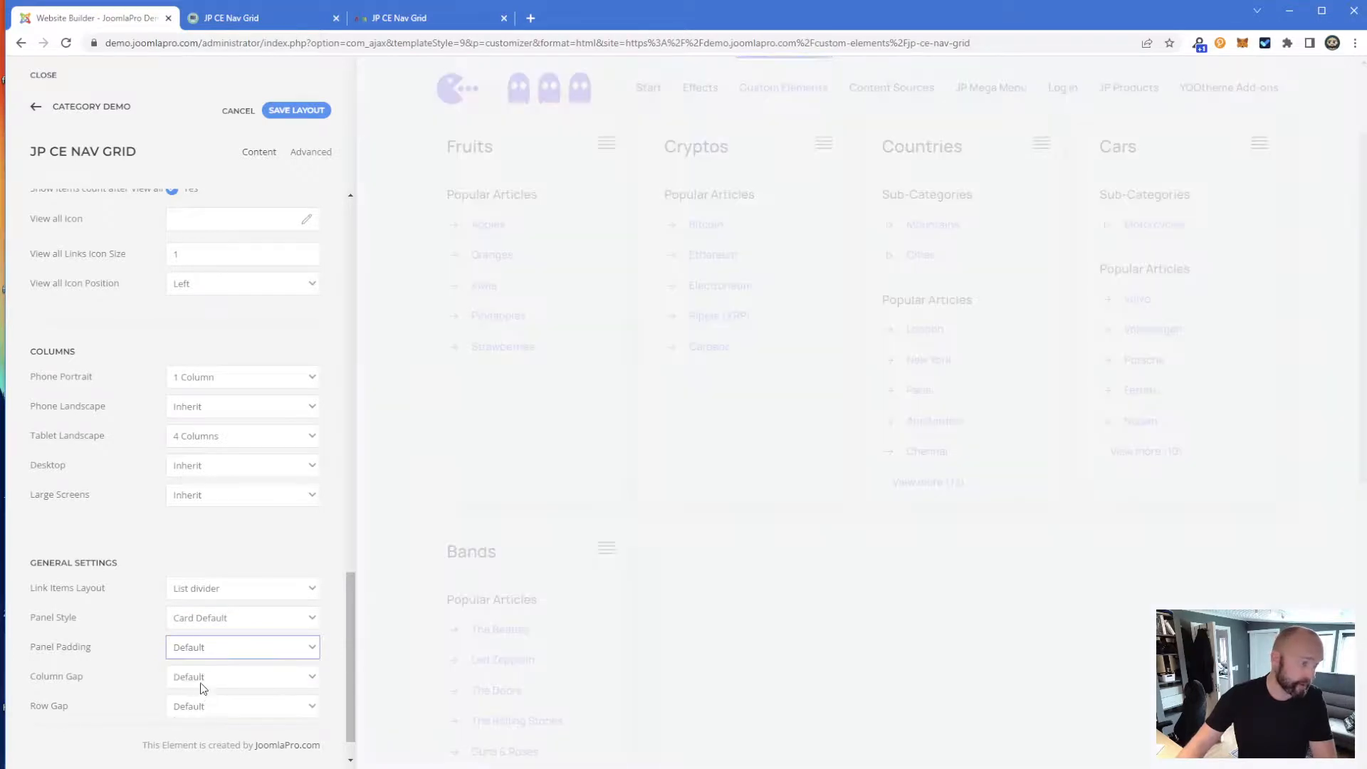
left_click(204, 680)
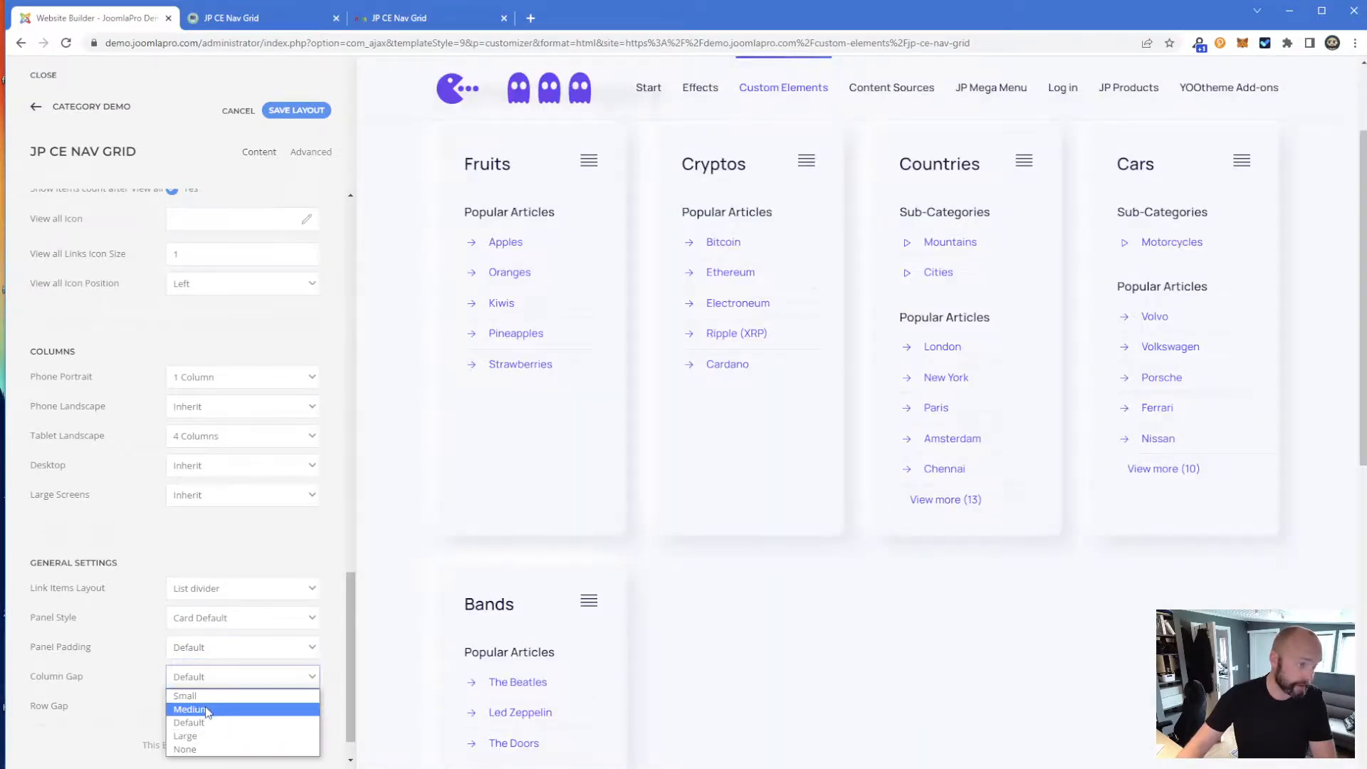
left_click(205, 696)
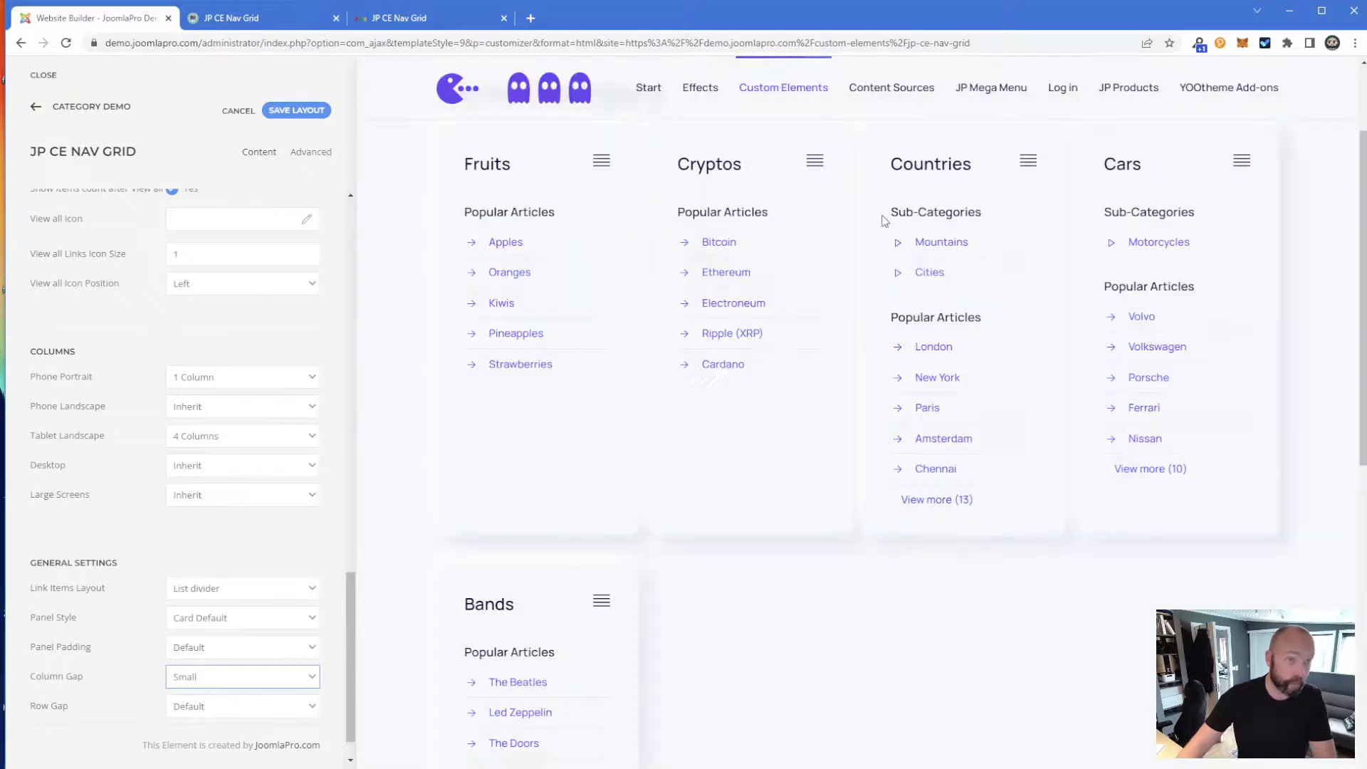
- Set the grid's panel style to Card Secondary and save the layout
left_click(200, 596)
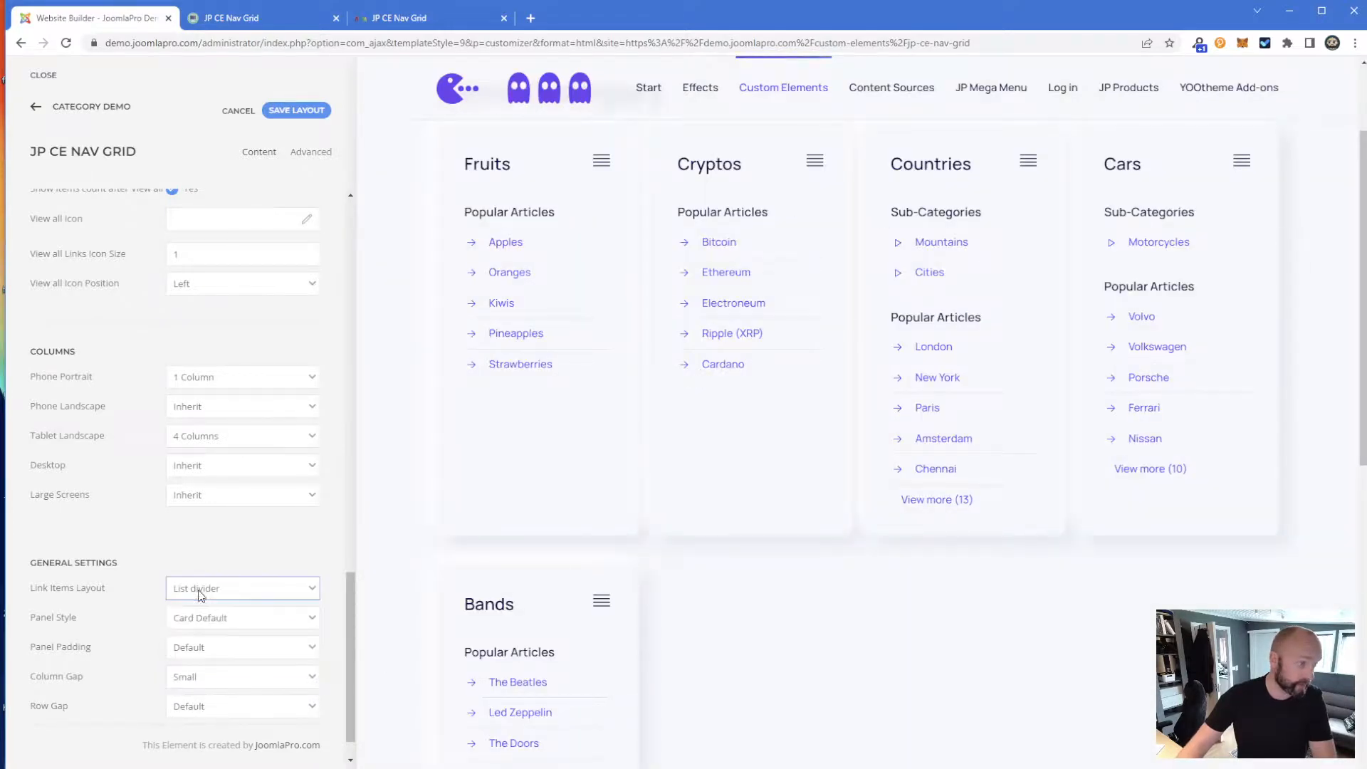
left_click(204, 631)
left_click(229, 677)
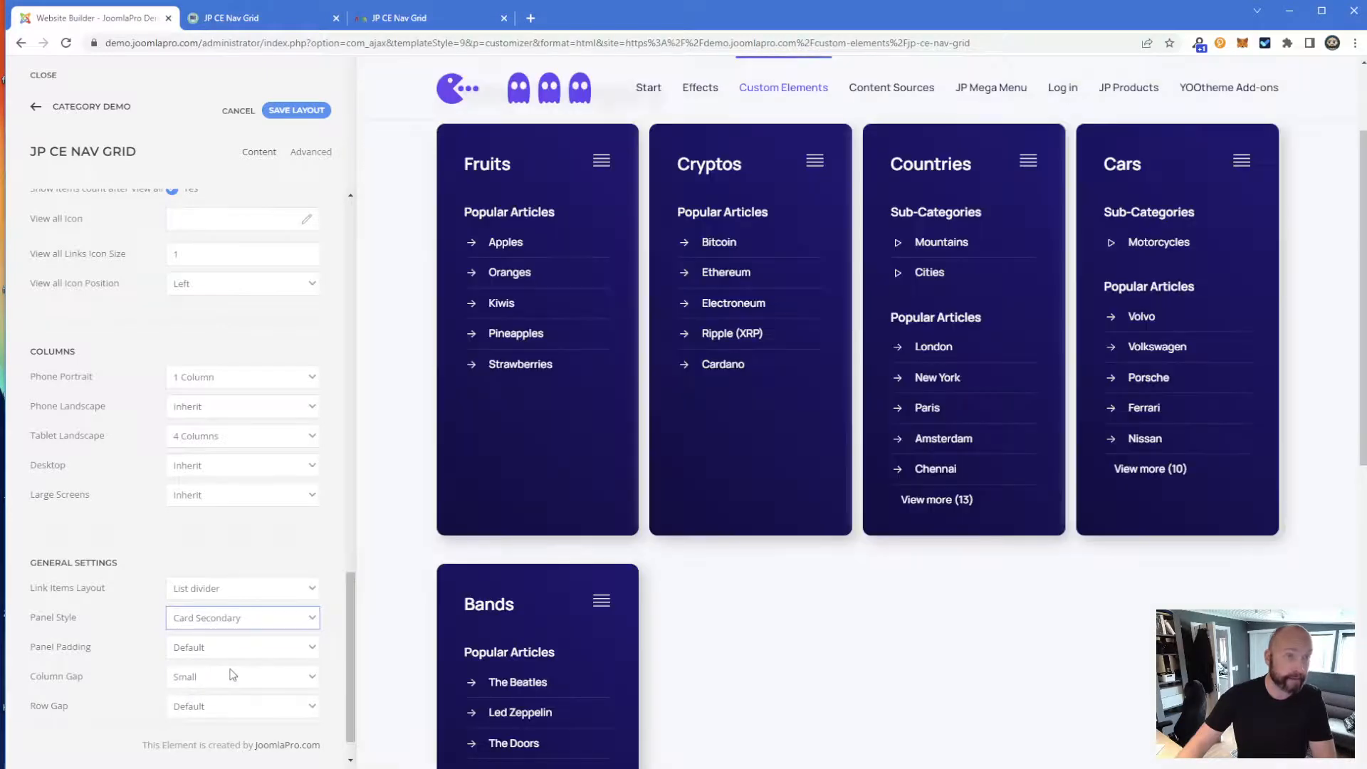
left_click(296, 109)
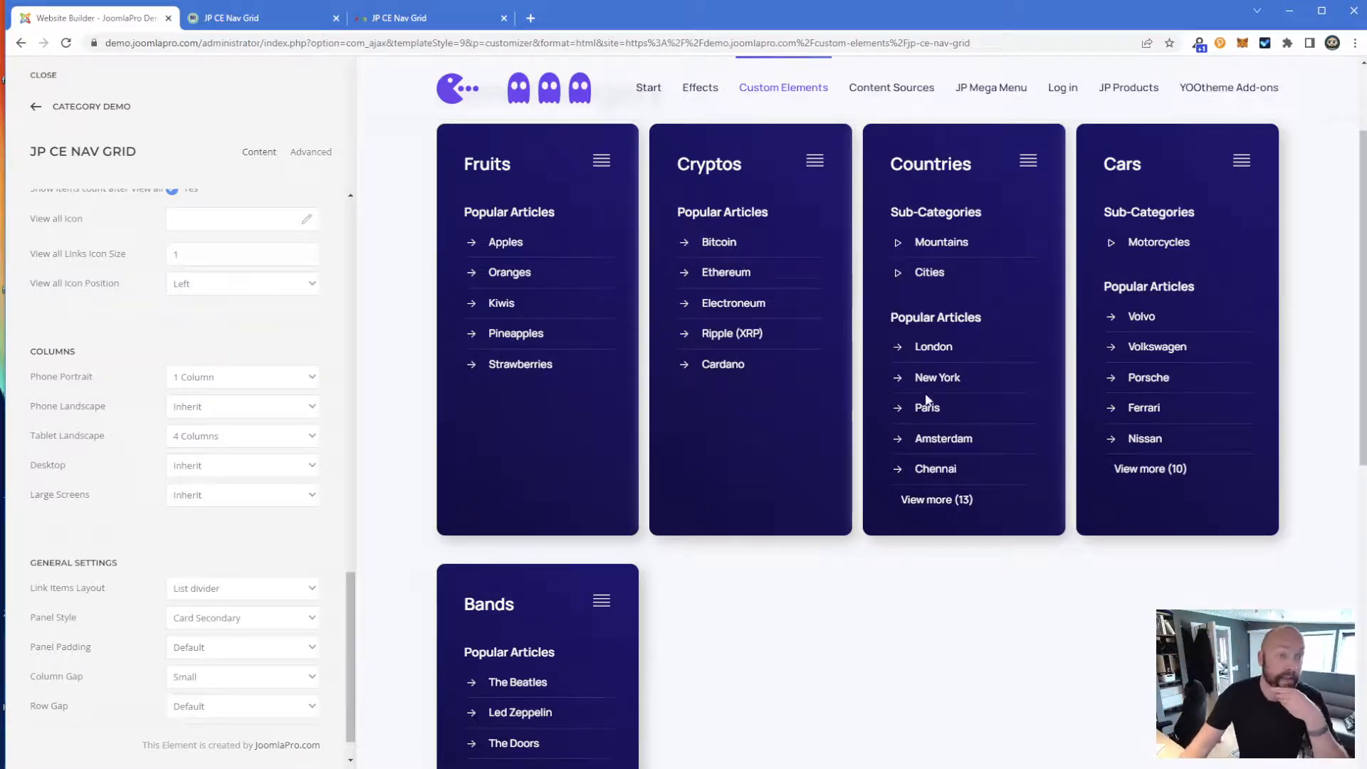
- Set the grid's row gap to Small and save the layout
scroll(863, 498, "down", 3)
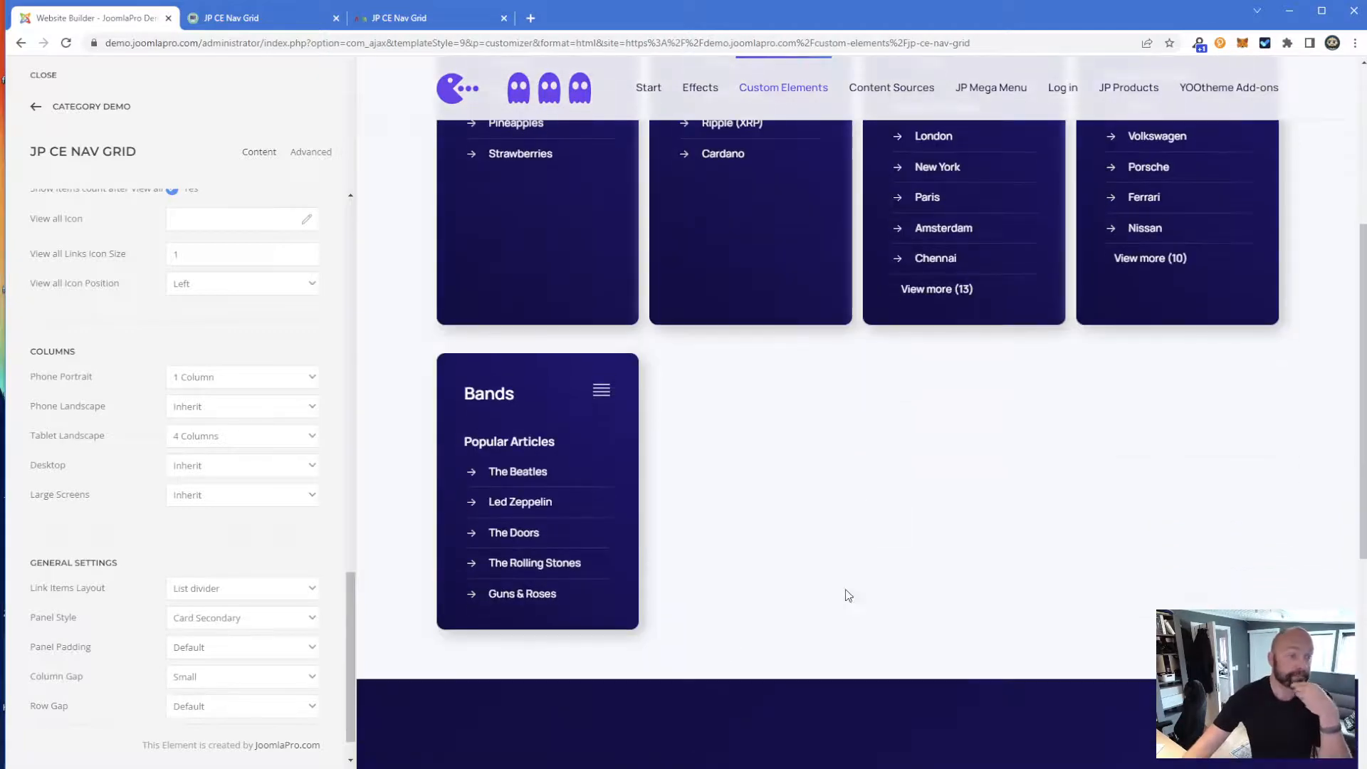
left_click(218, 709)
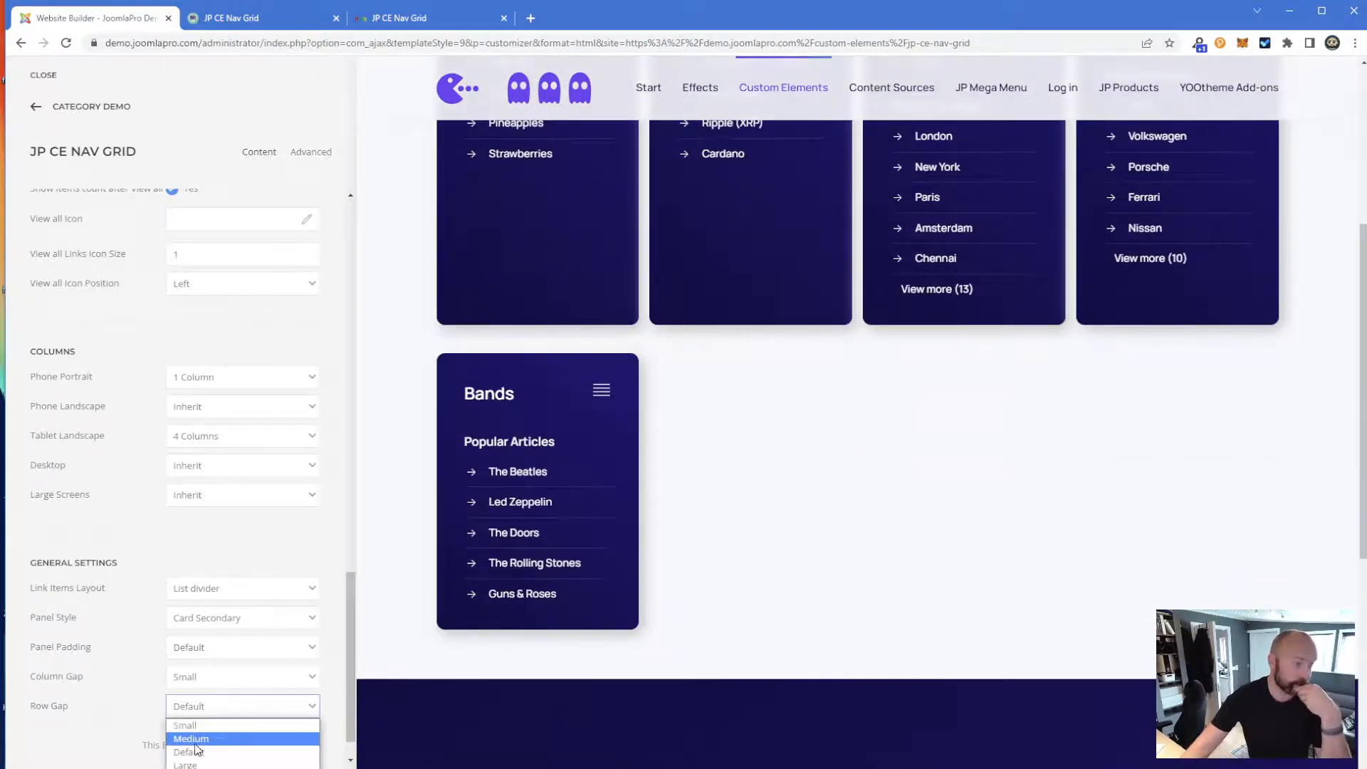
left_click(188, 725)
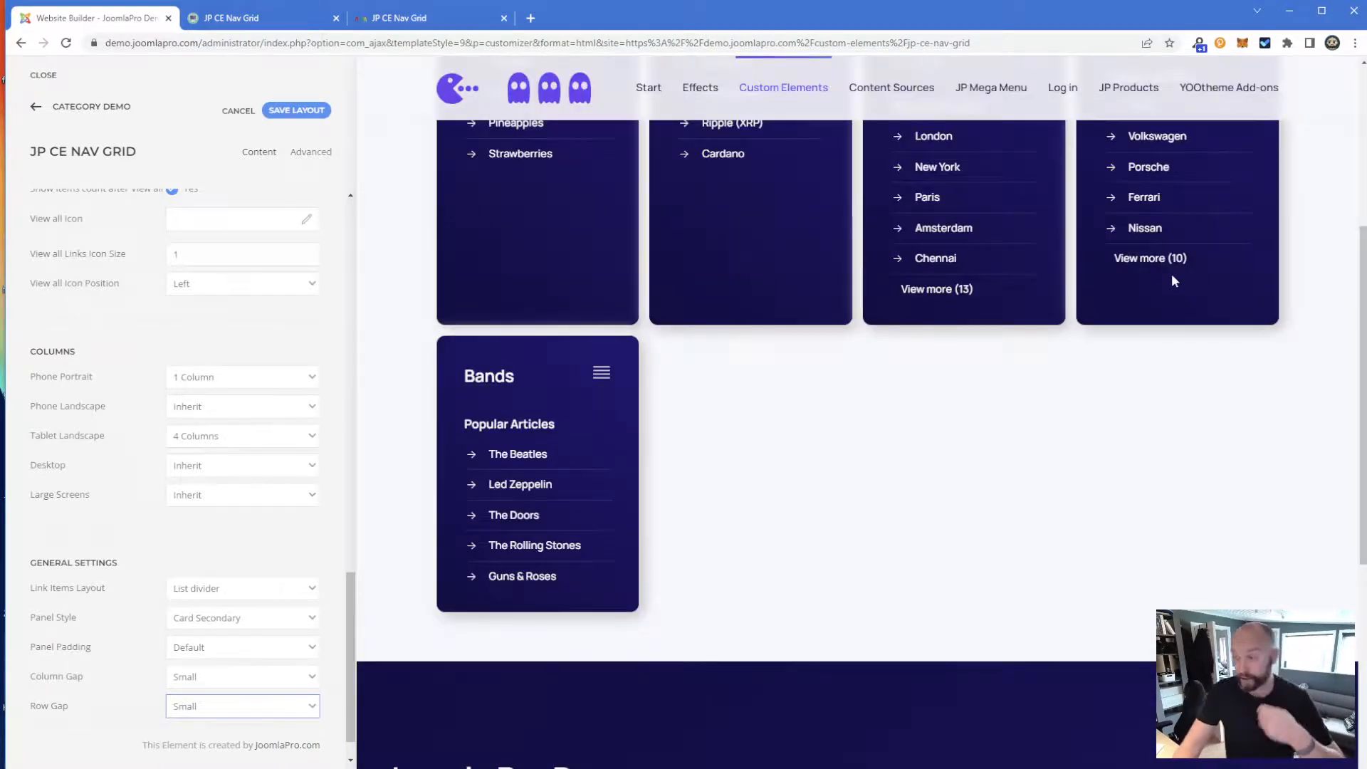
scroll(869, 451, "up", 2)
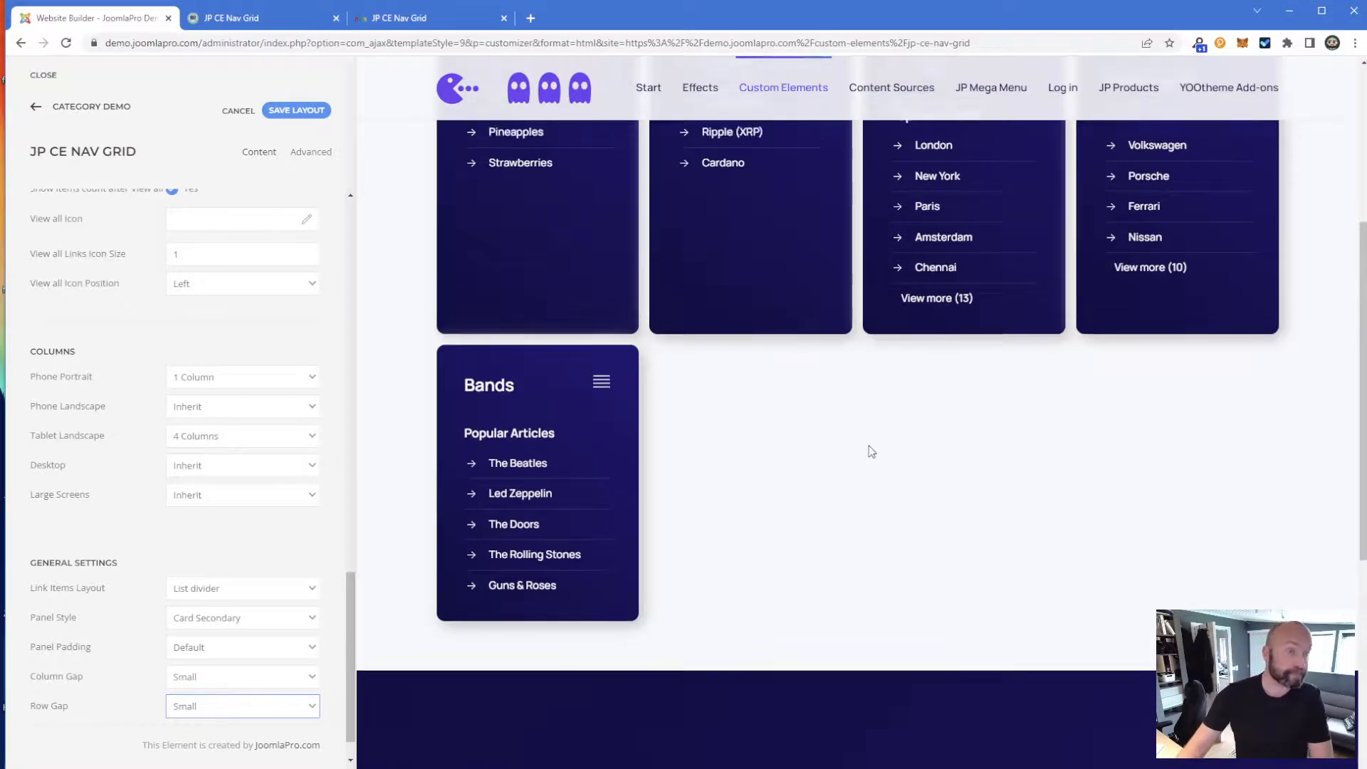
left_click(297, 110)
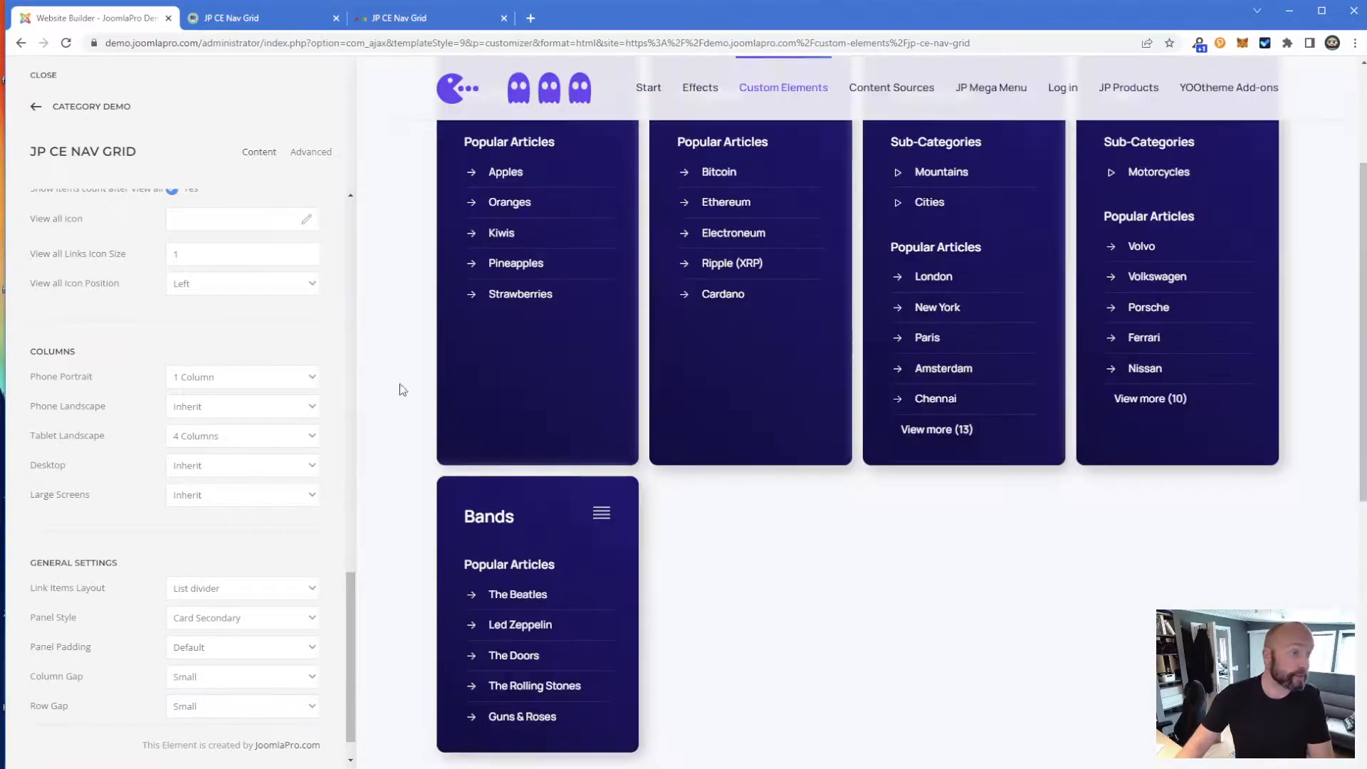
- Set the tablet landscape layout of the grid to 3 Columns and save the layout
left_click(199, 437)
left_click(202, 491)
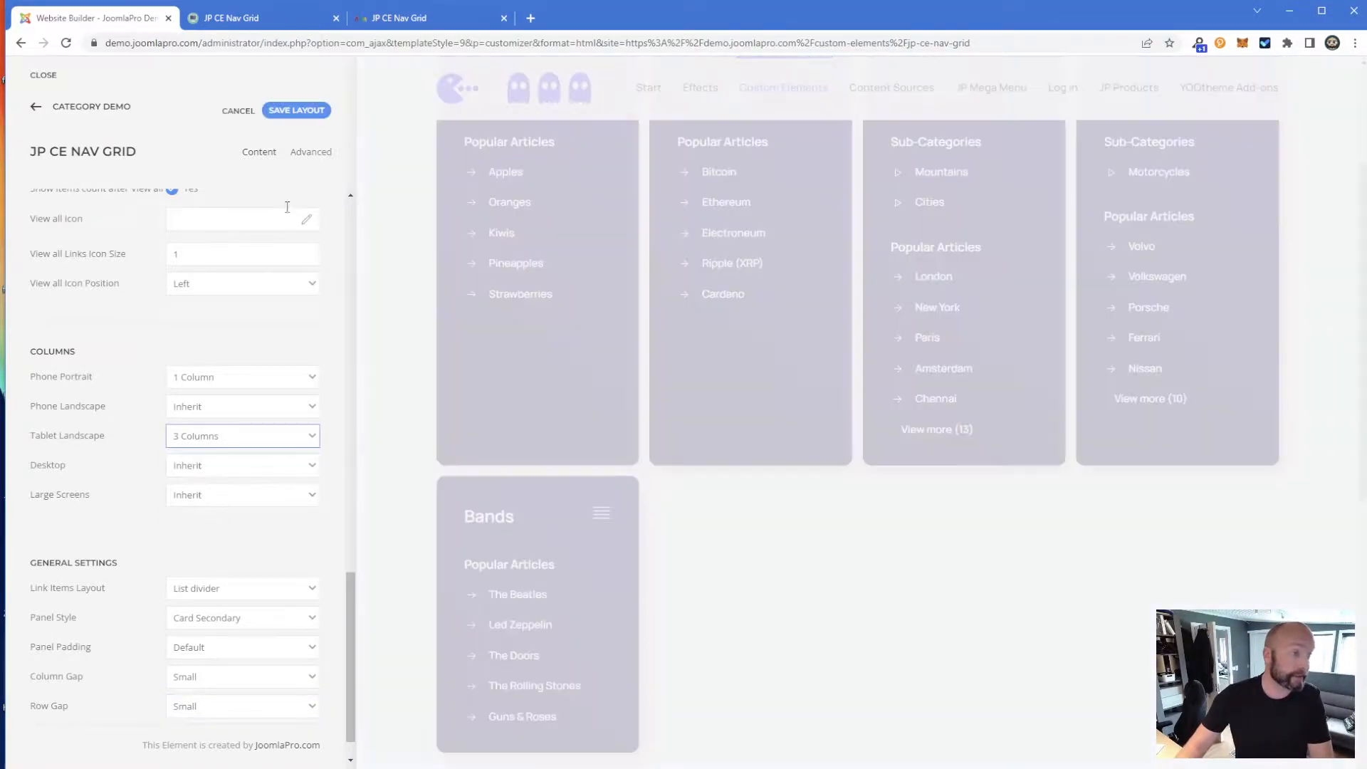
left_click(296, 110)
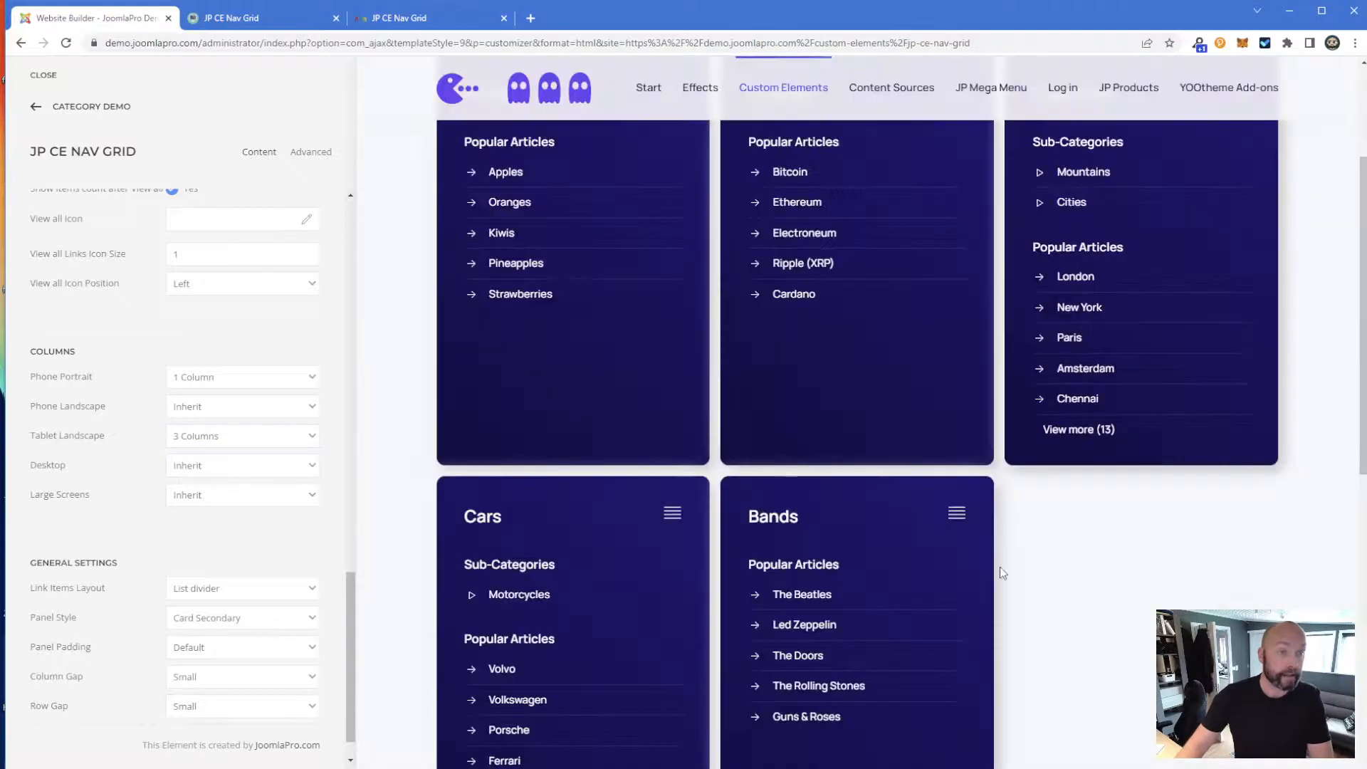
- Look over the grid preview, open the Cryptos category page from its card title, and return to the JP CE Nav Grid page
scroll(844, 518, "up", 3)
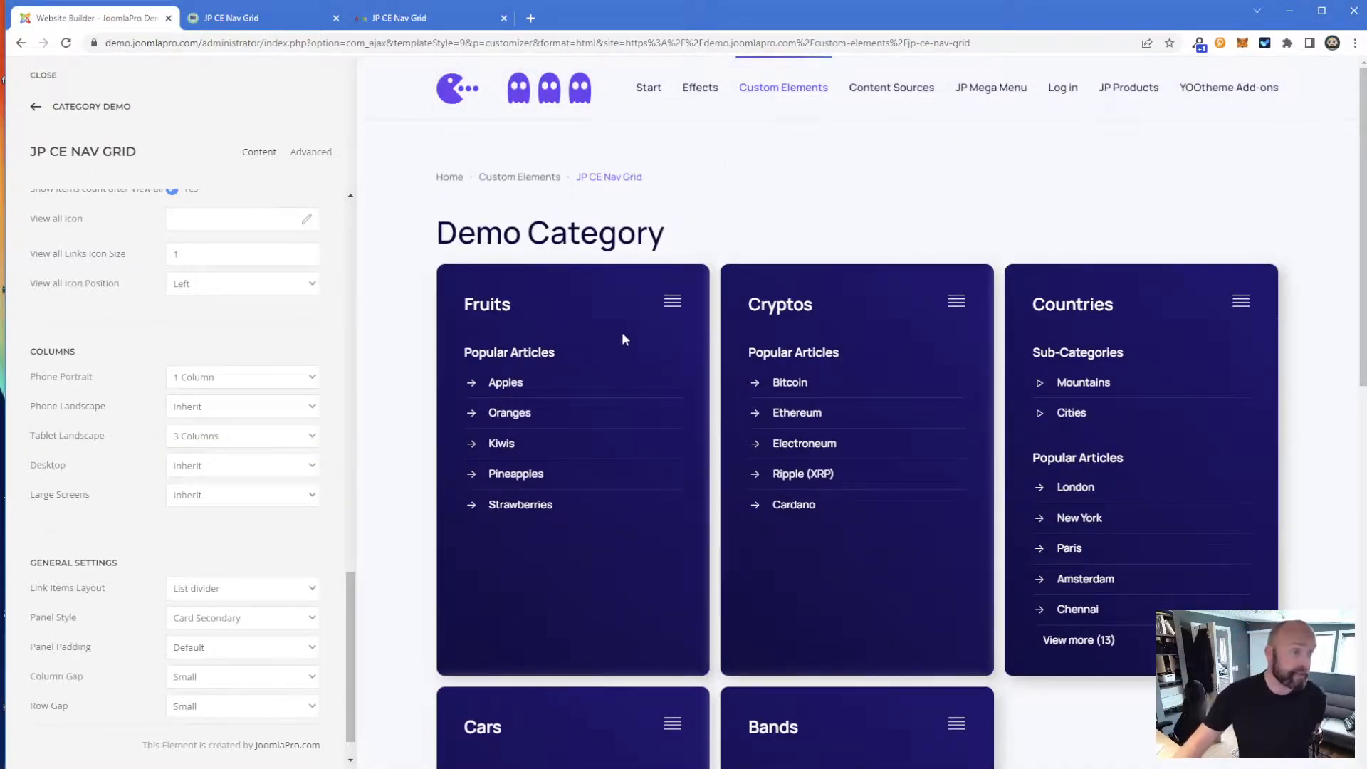
scroll(621, 335, "down", 4)
scroll(695, 299, "up", 4)
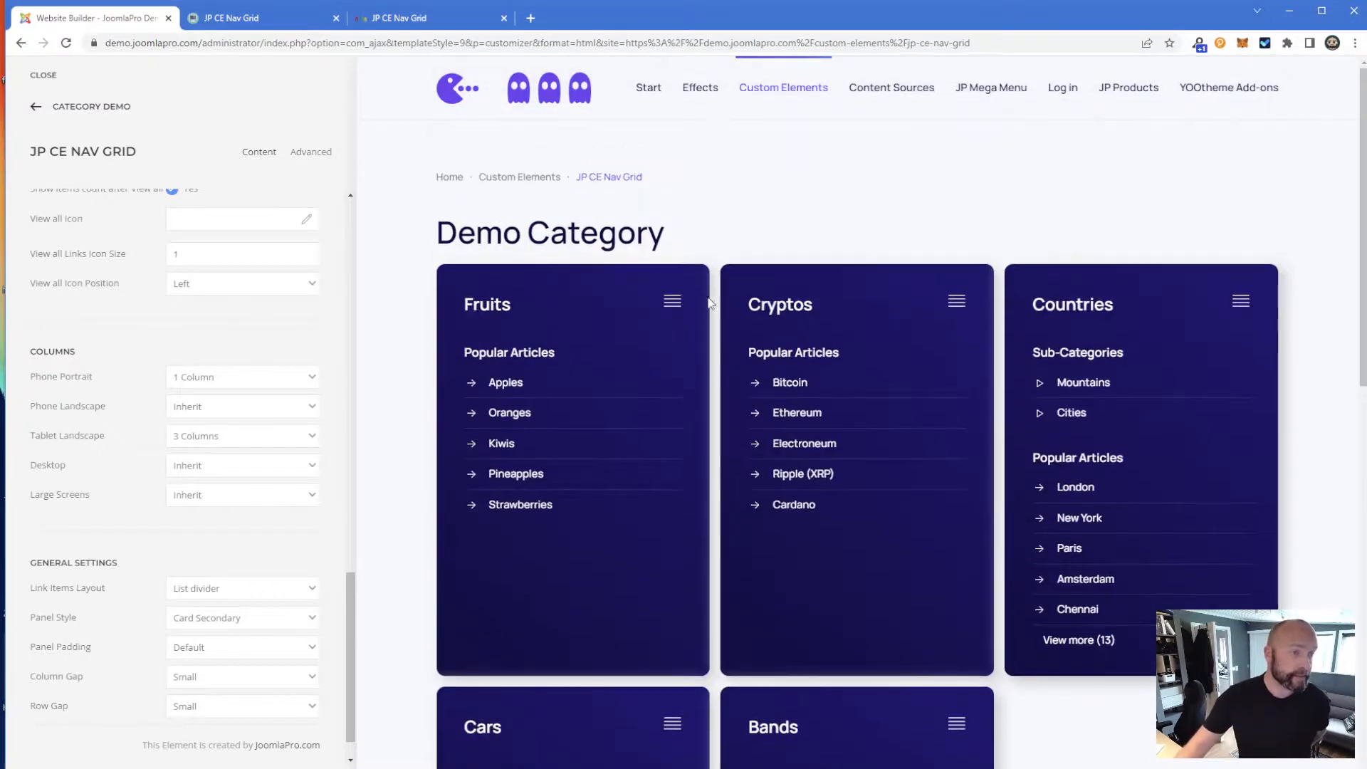
left_click(802, 311)
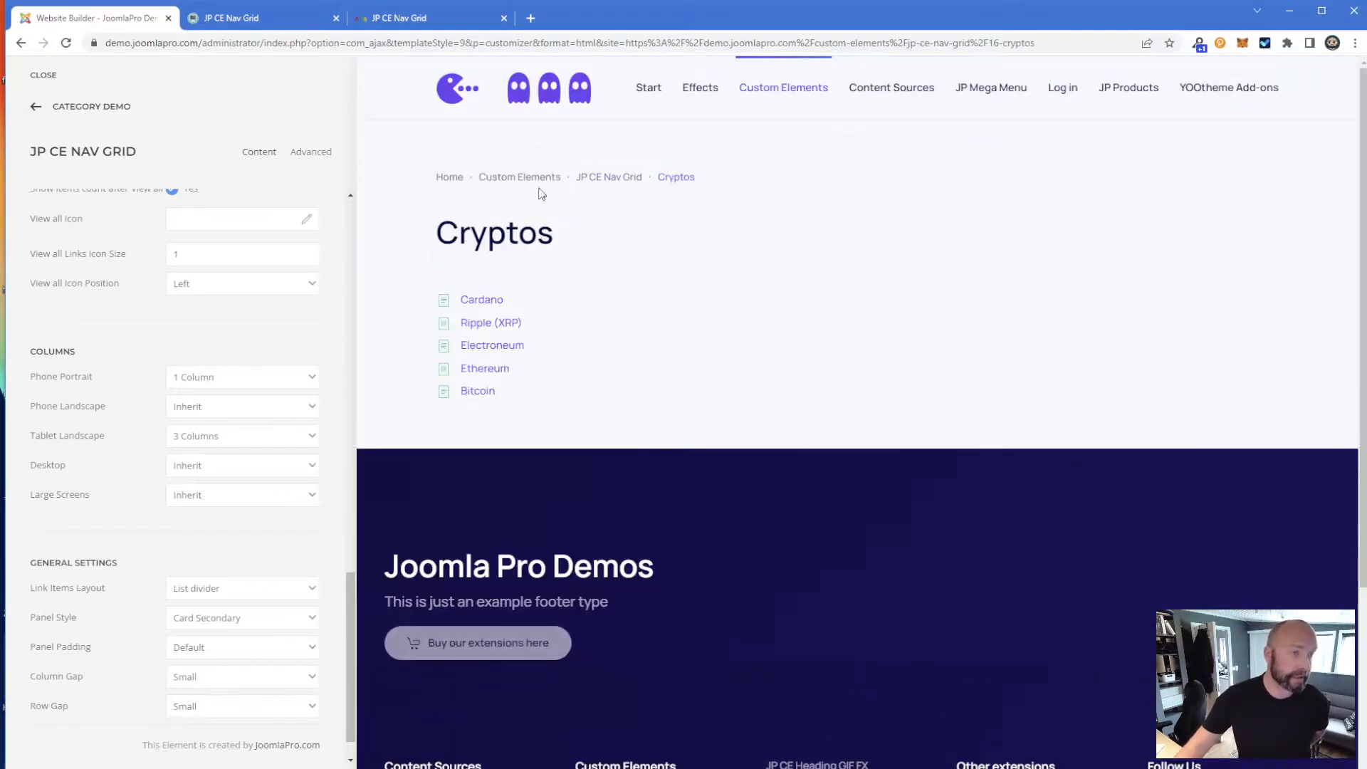
left_click(621, 178)
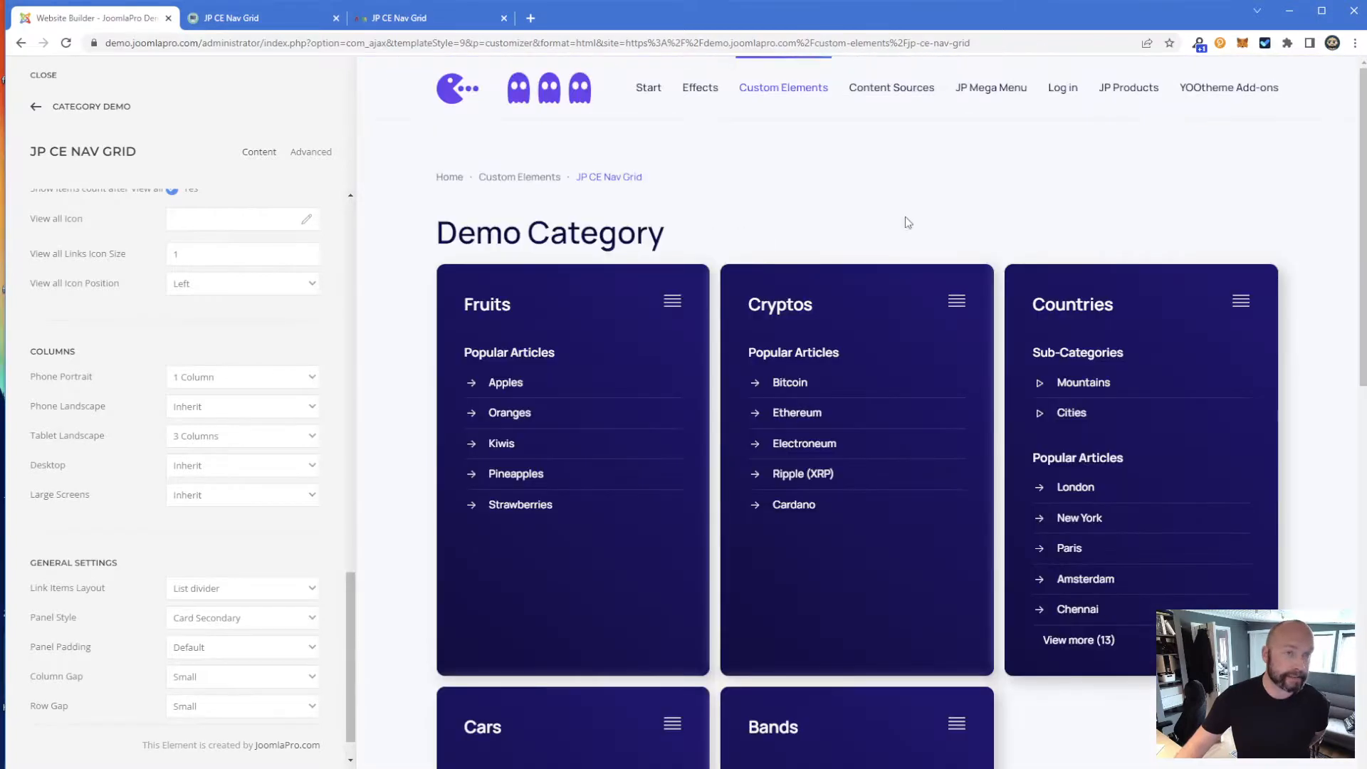
- Review the element's category block settings and examine all category cards in the Demo Category preview
scroll(227, 313, "up", 15)
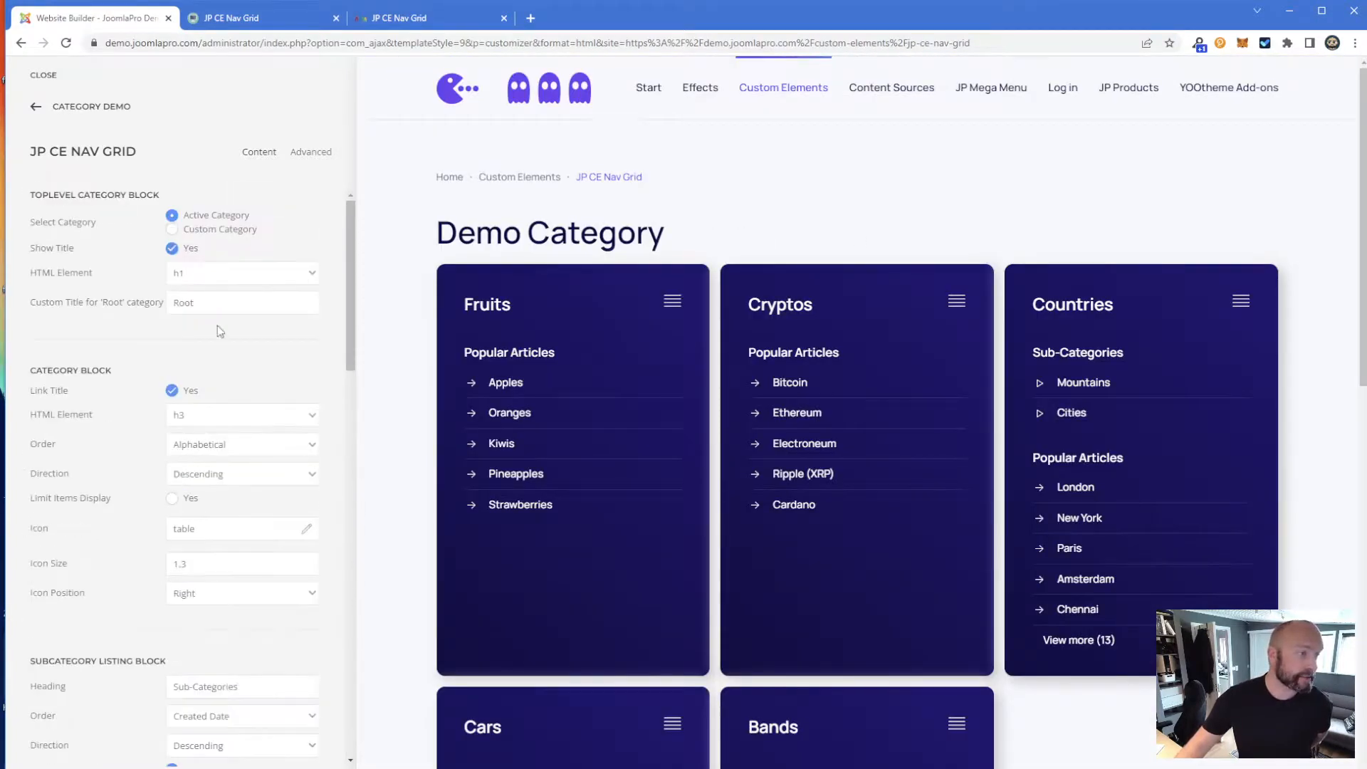
scroll(142, 342, "down", 2)
scroll(160, 324, "up", 2)
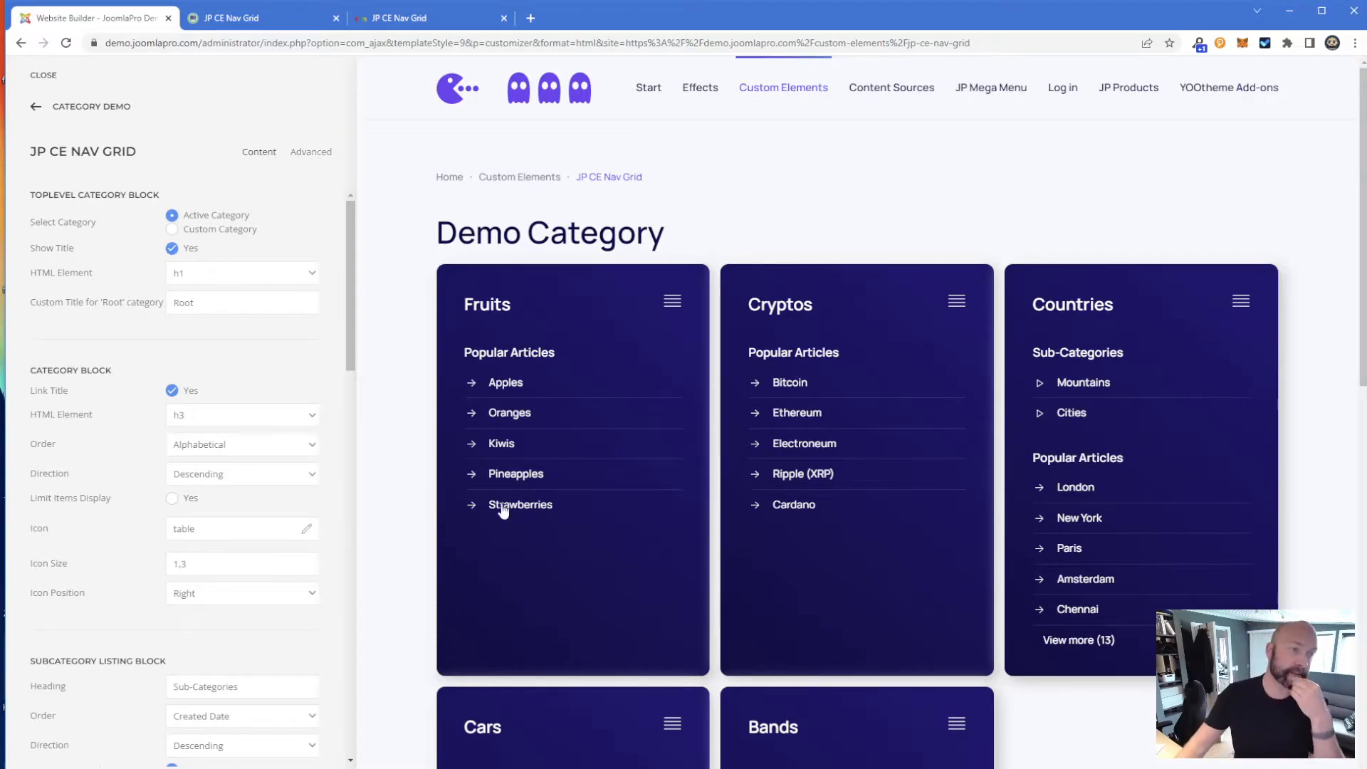
scroll(1122, 373, "down", 6)
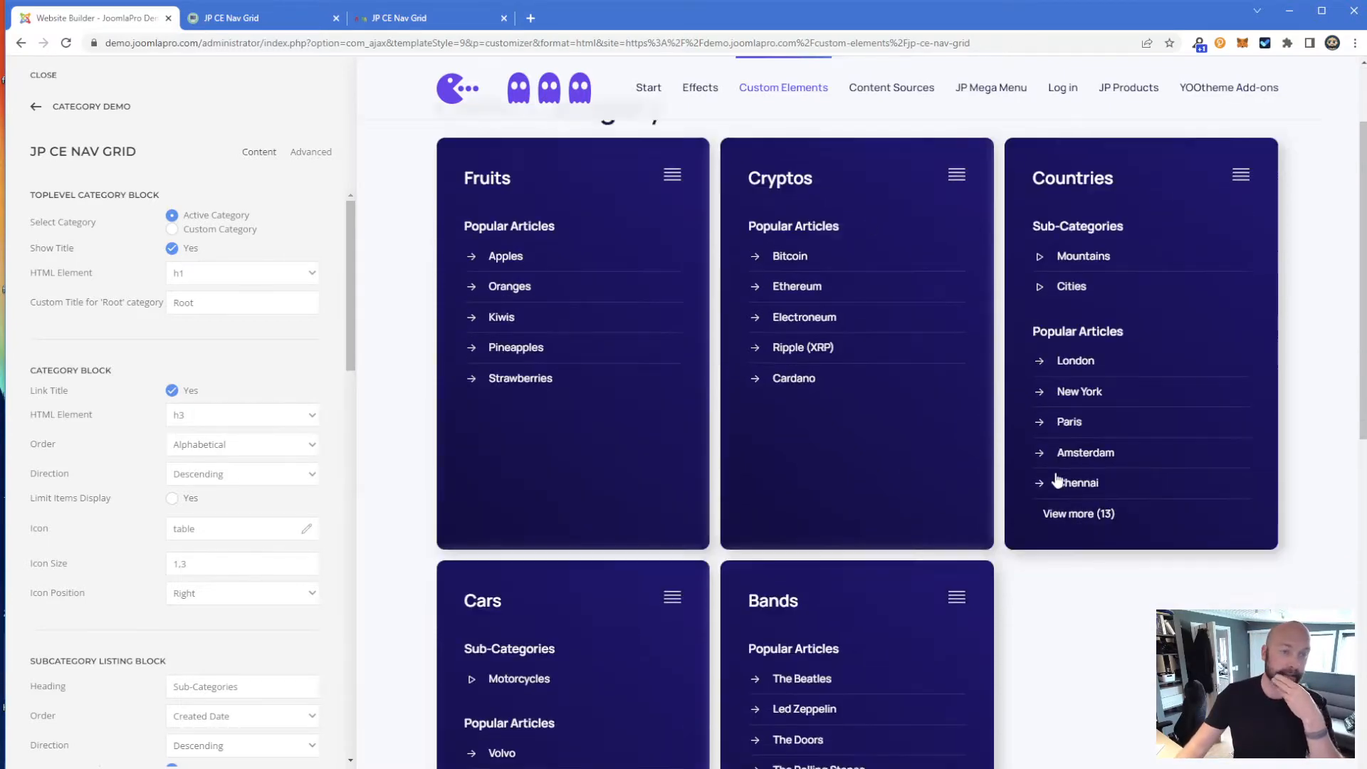
scroll(736, 553, "up", 6)
scroll(890, 499, "down", 8)
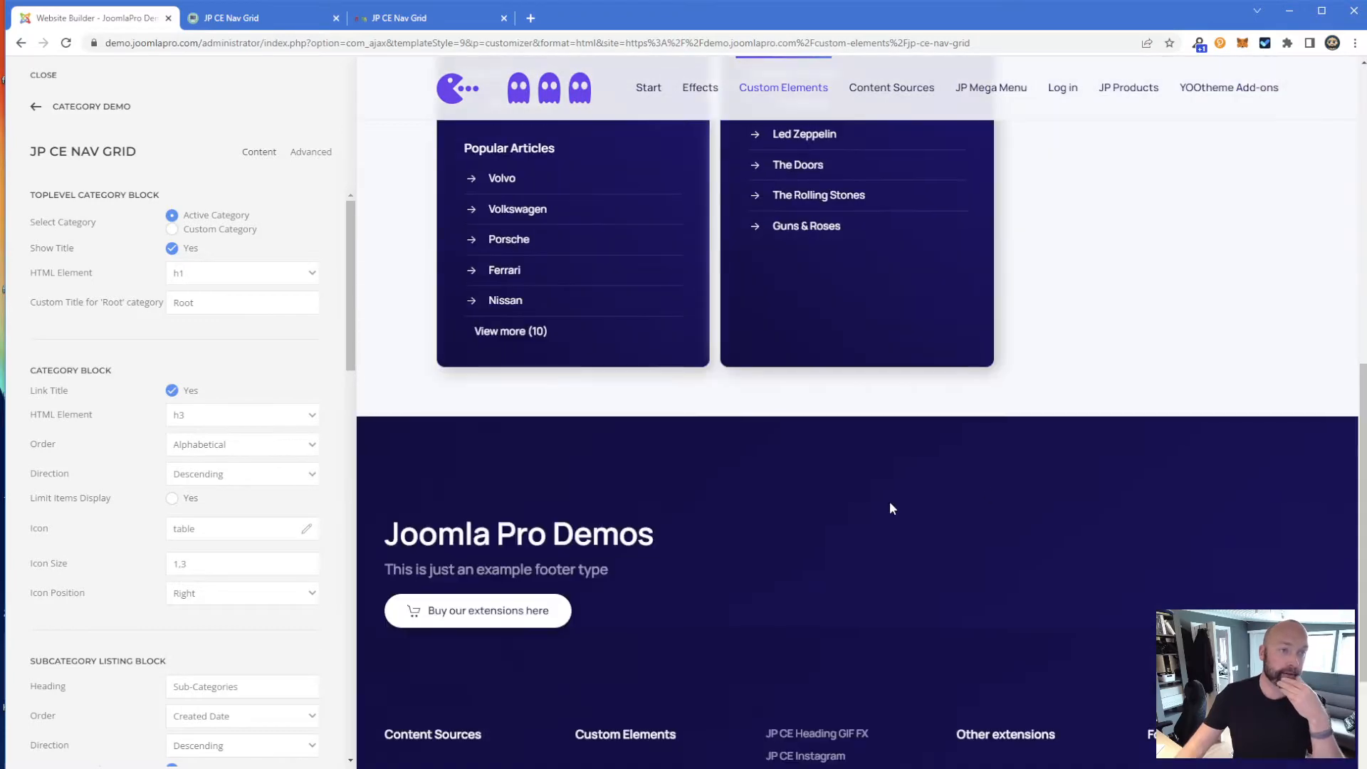
scroll(888, 496, "up", 8)
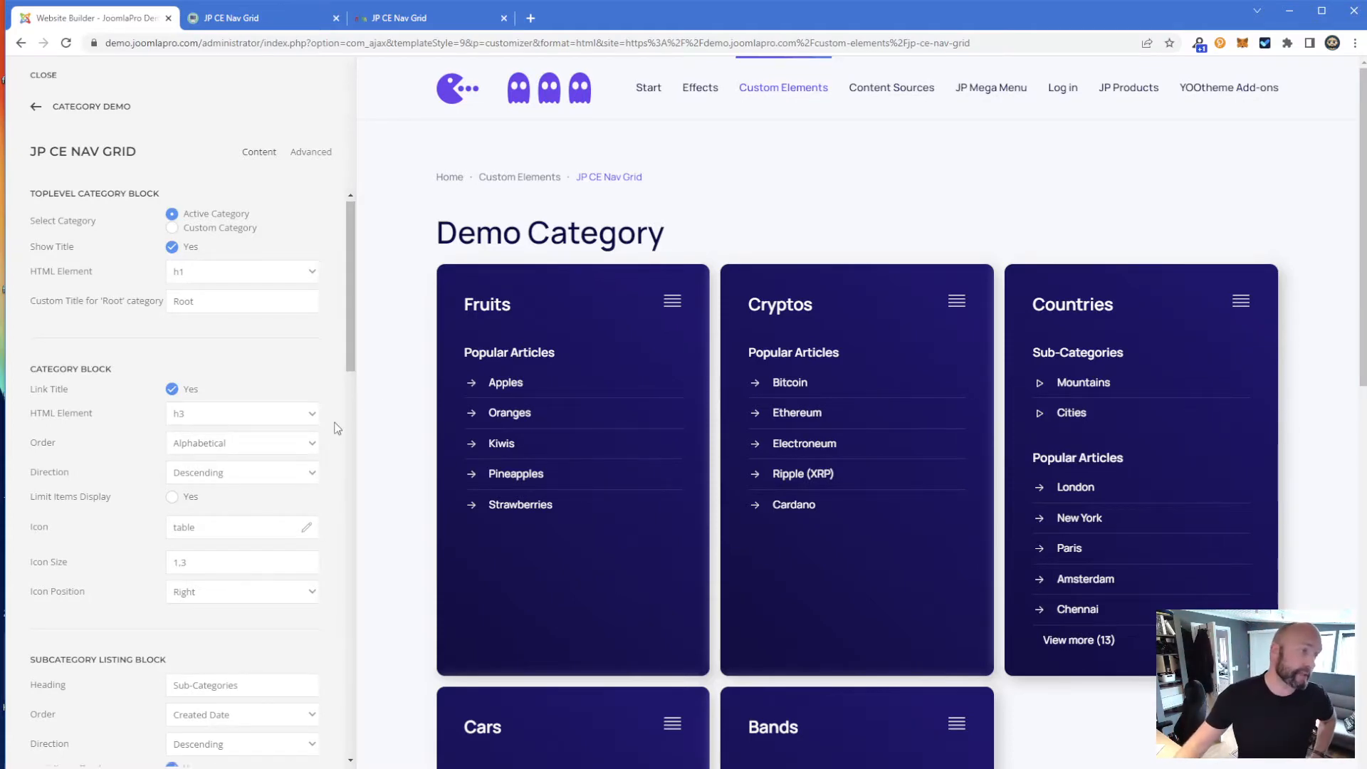
scroll(896, 398, "down", 2)
scroll(897, 397, "down", 5)
scroll(900, 427, "up", 8)
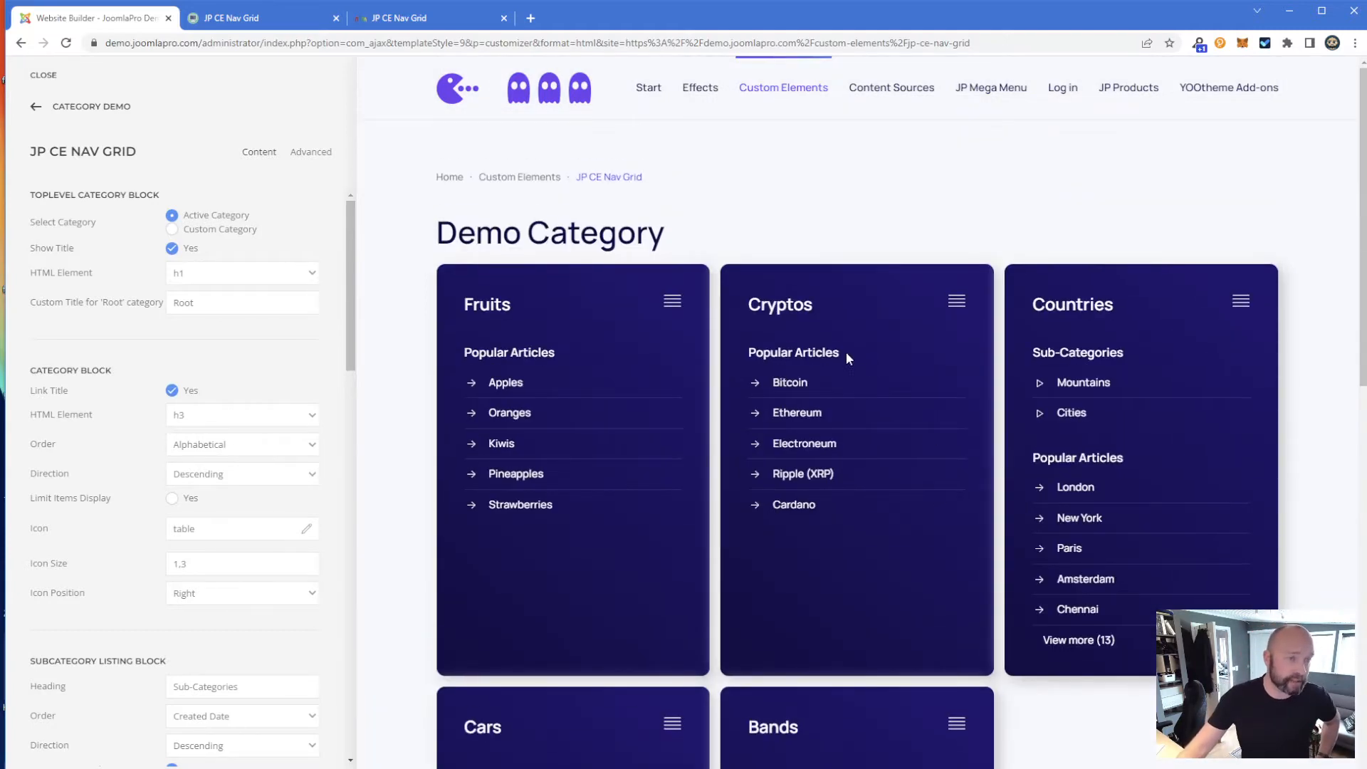
scroll(1121, 570, "down", 3)
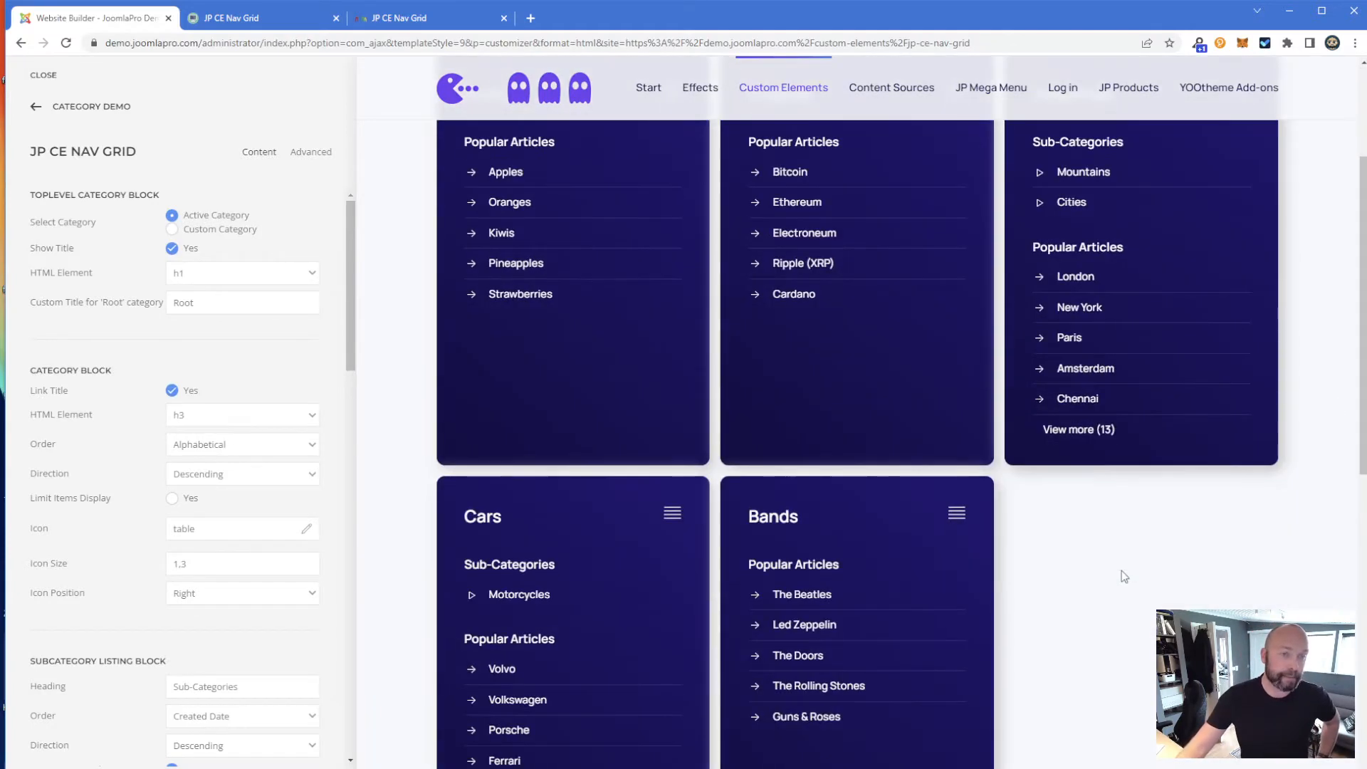
scroll(1116, 534, "down", 7)
scroll(1116, 534, "up", 10)
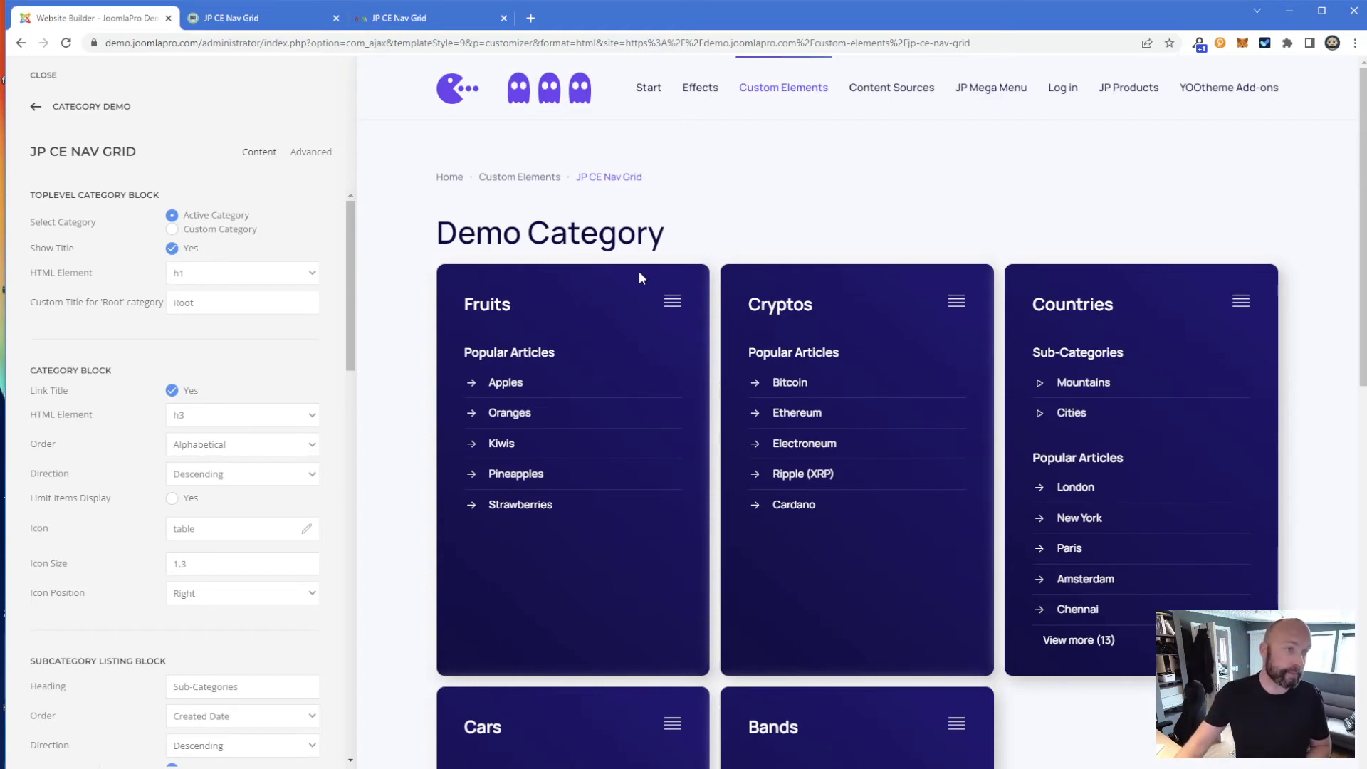
scroll(639, 270, "down", 5)
scroll(628, 438, "up", 5)
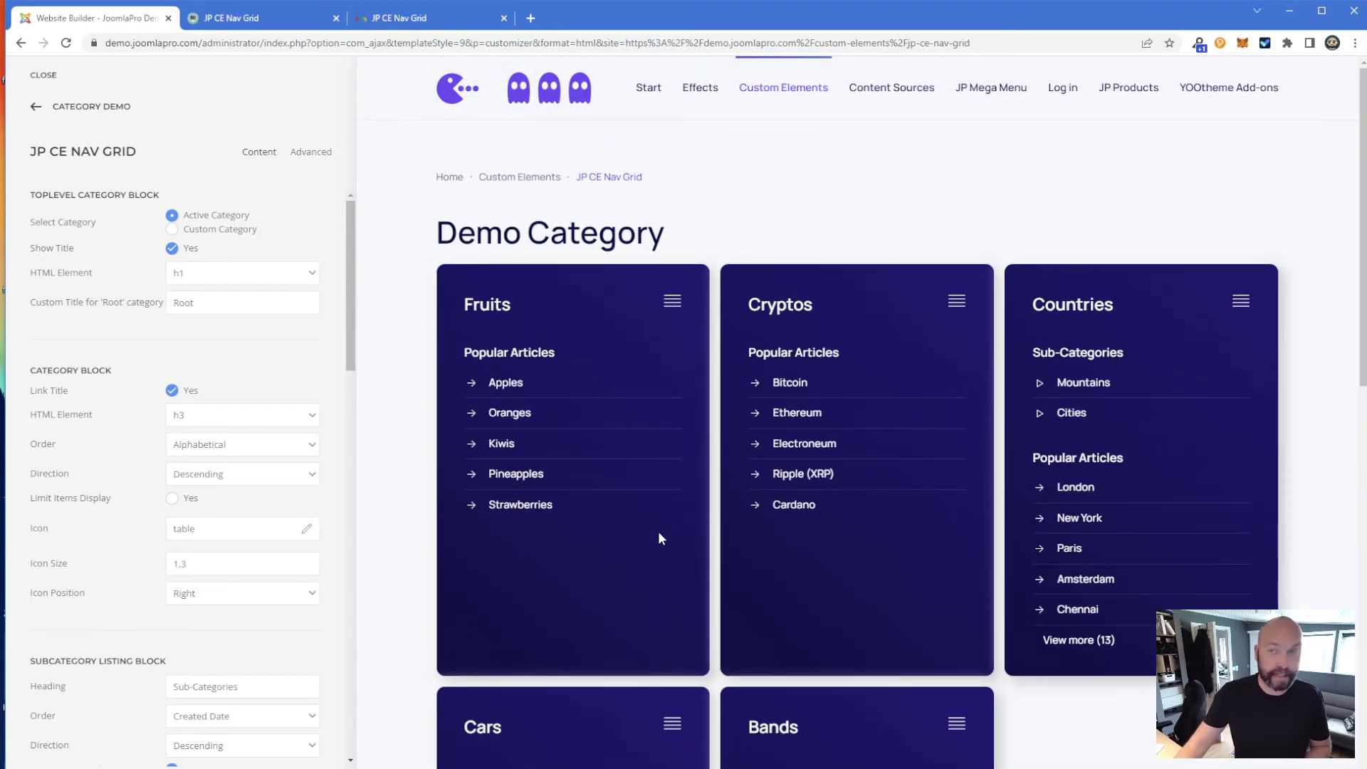